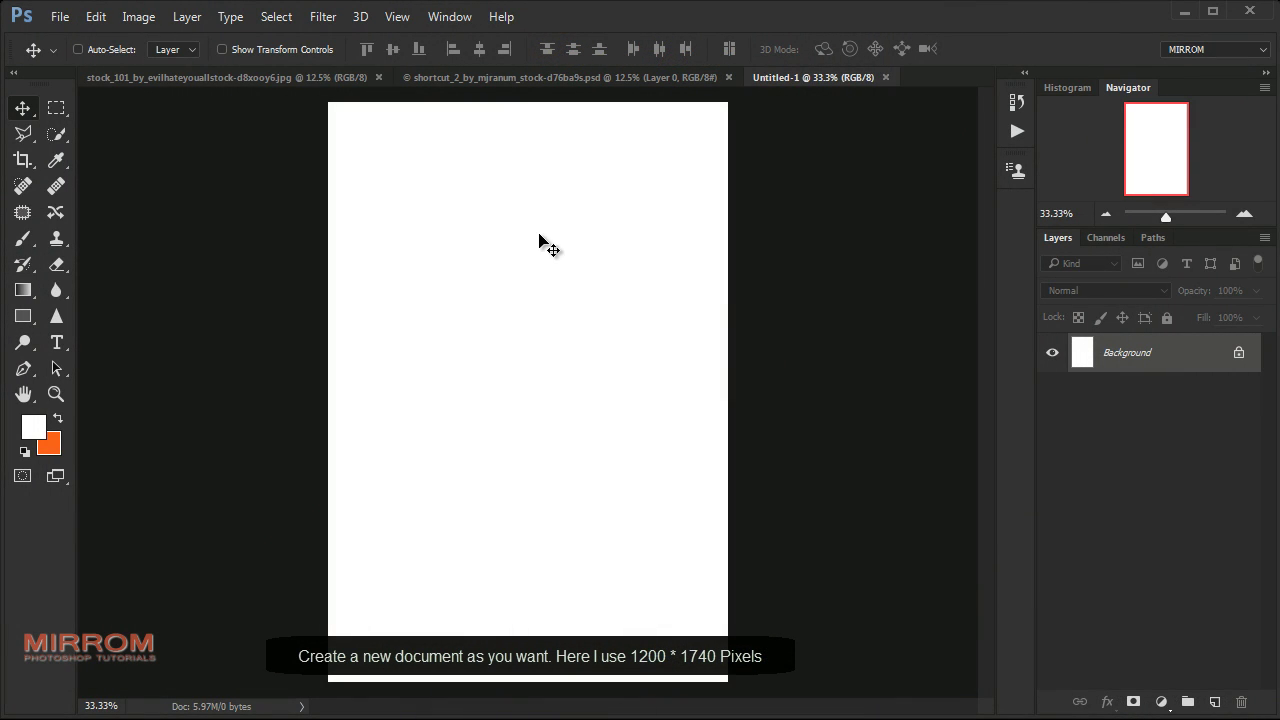
Drag the stone cloister photo from stock_101 onto the Untitled-1 canvas, then zoom out
left_click(565, 79)
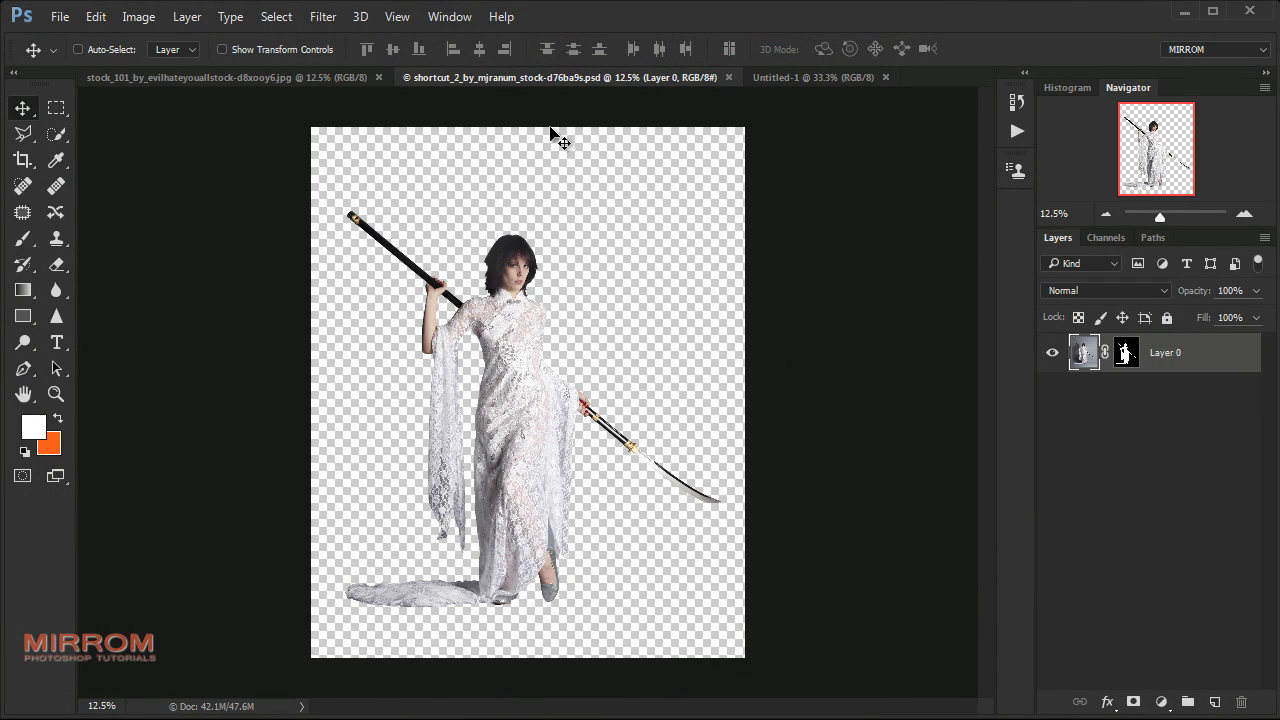
left_click(290, 77)
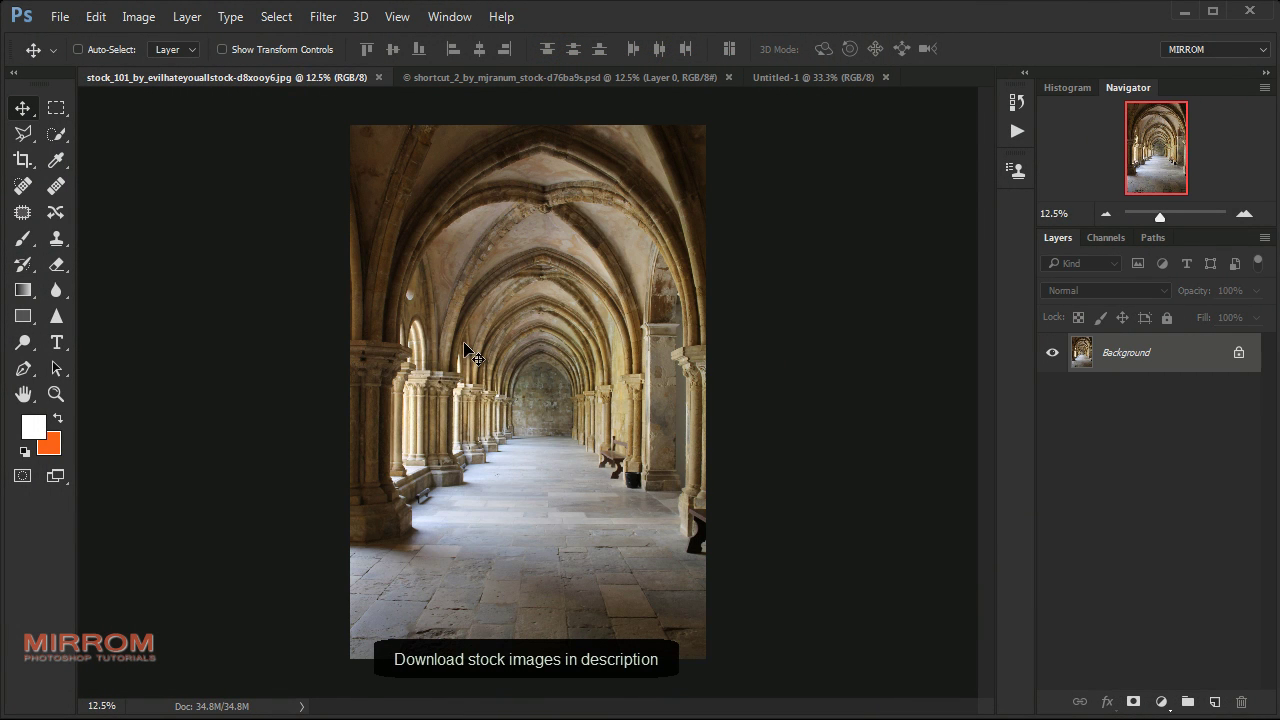
left_click_drag(495, 290, 778, 88)
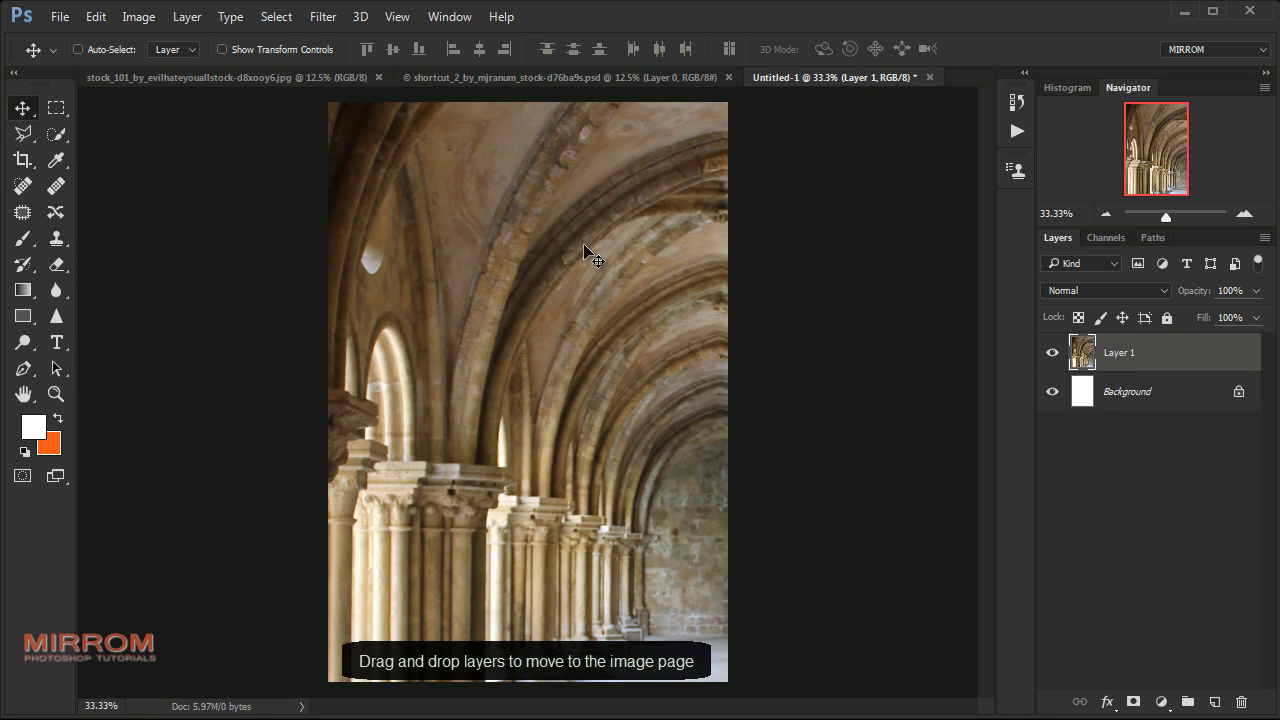
mouse_move(778, 88)
left_mouse_down()
mouse_move(483, 267)
mouse_move(457, 187)
left_mouse_up()
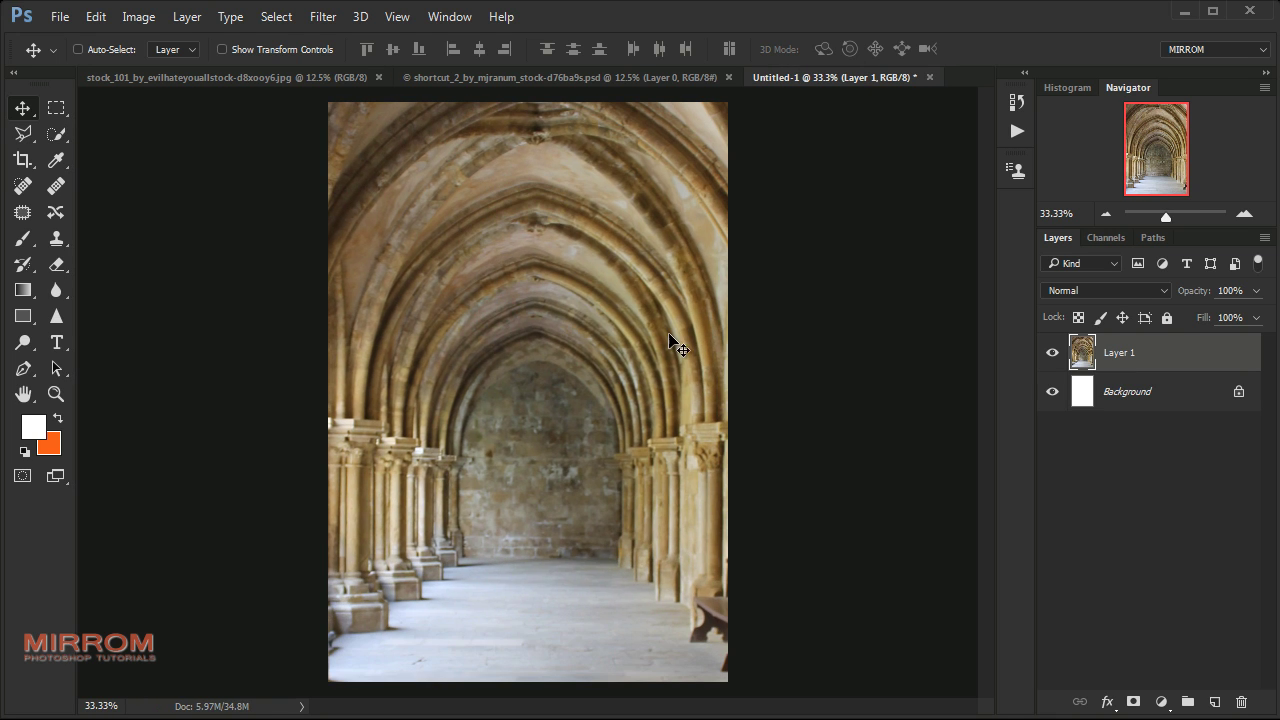
left_click(1106, 215)
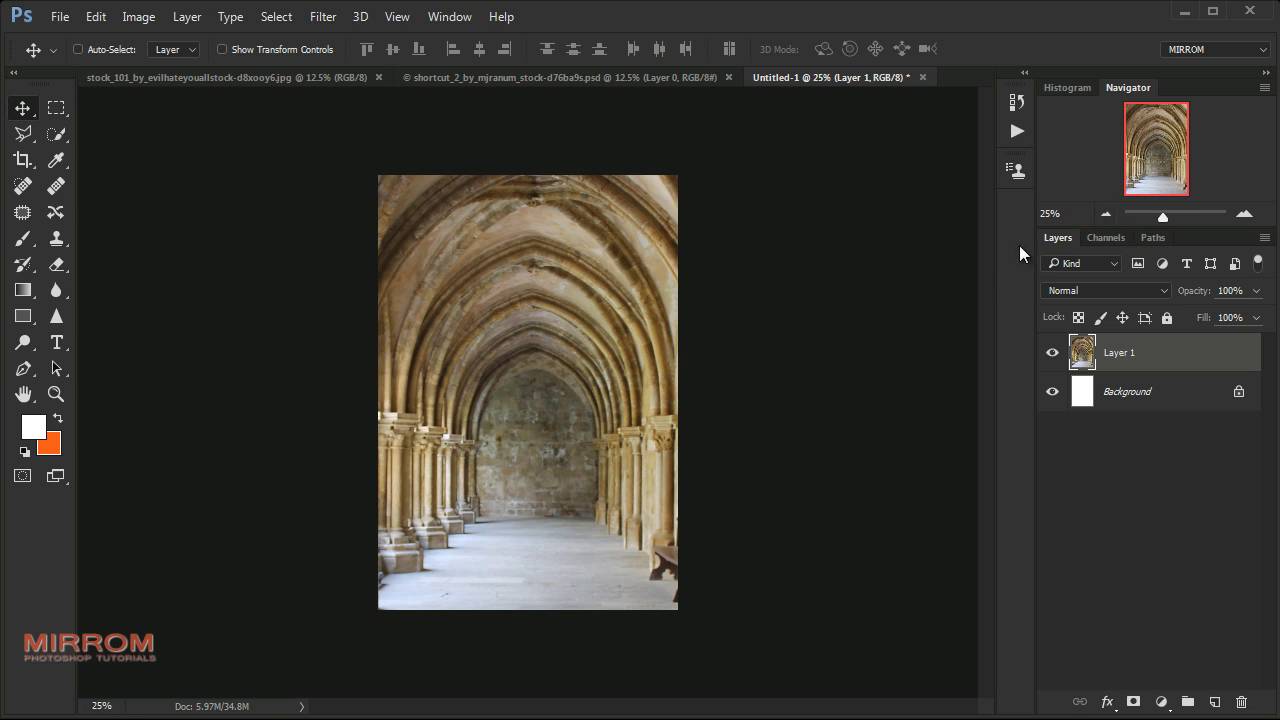
Scale the cloister photo proportionally to 53% and shift it so the corridor fills the canvas
left_click_drag(565, 318, 572, 255)
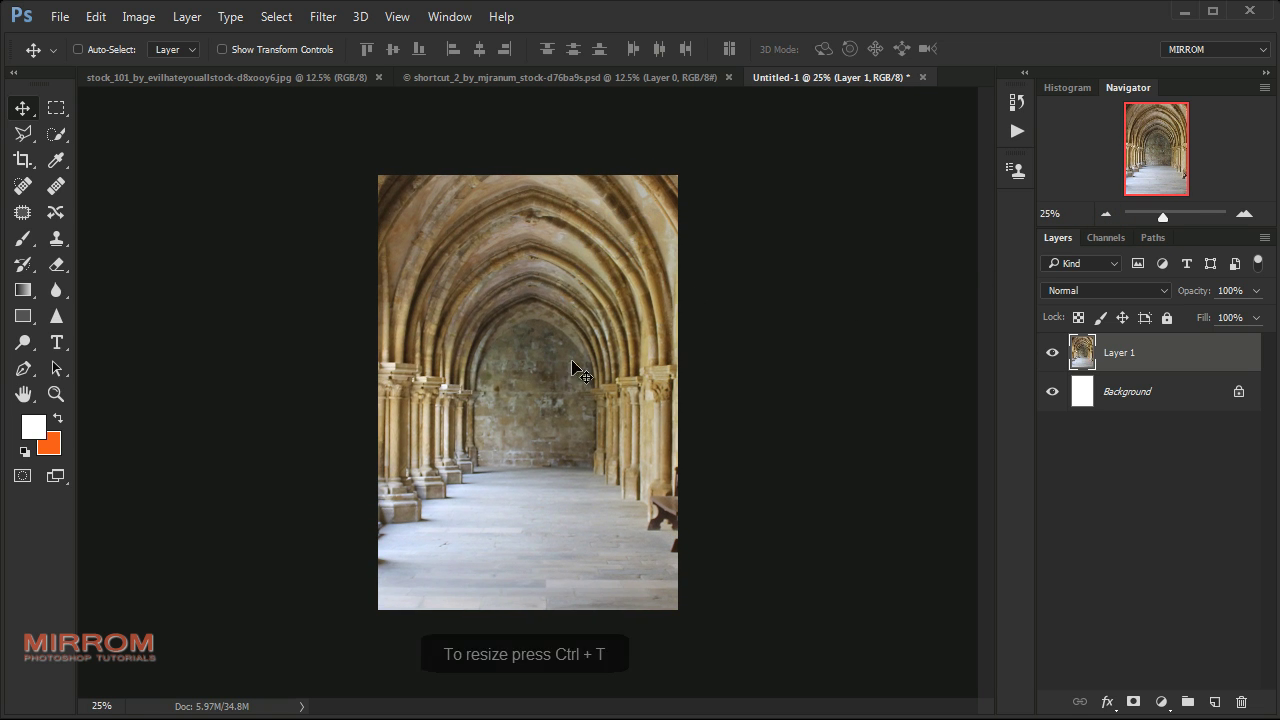
key("ctrl+t")
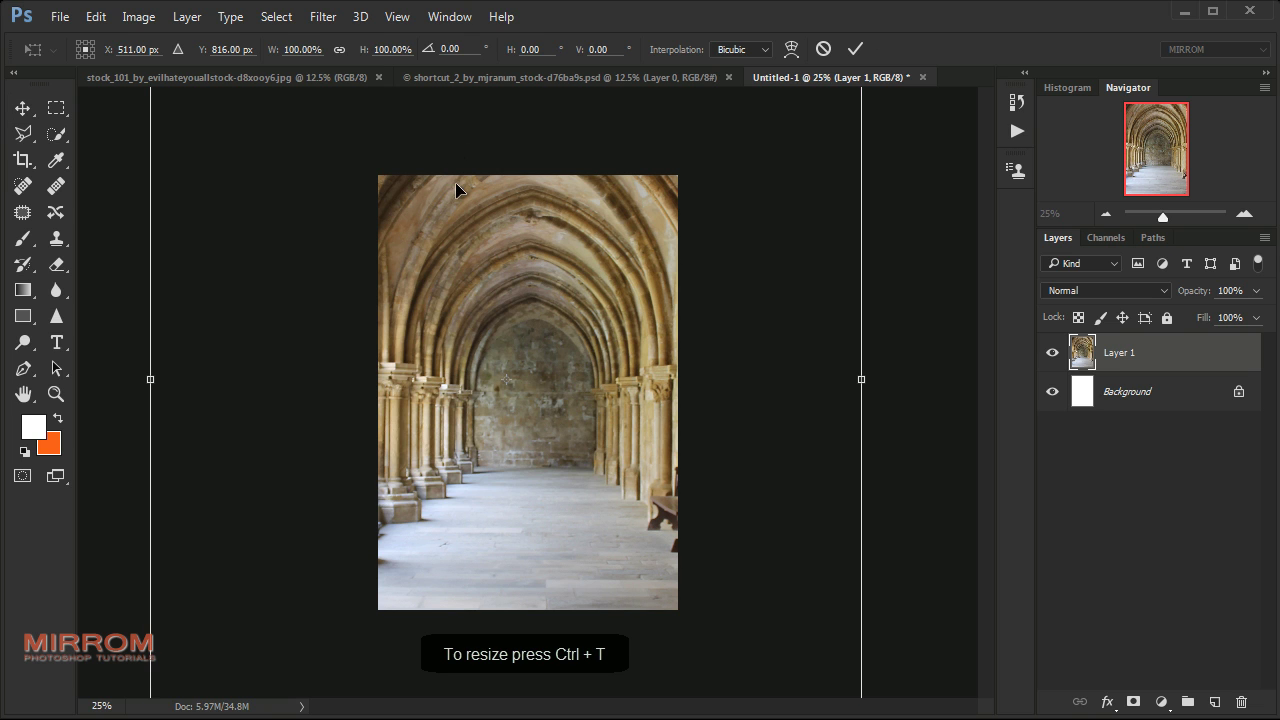
left_click_drag(271, 50, 253, 60)
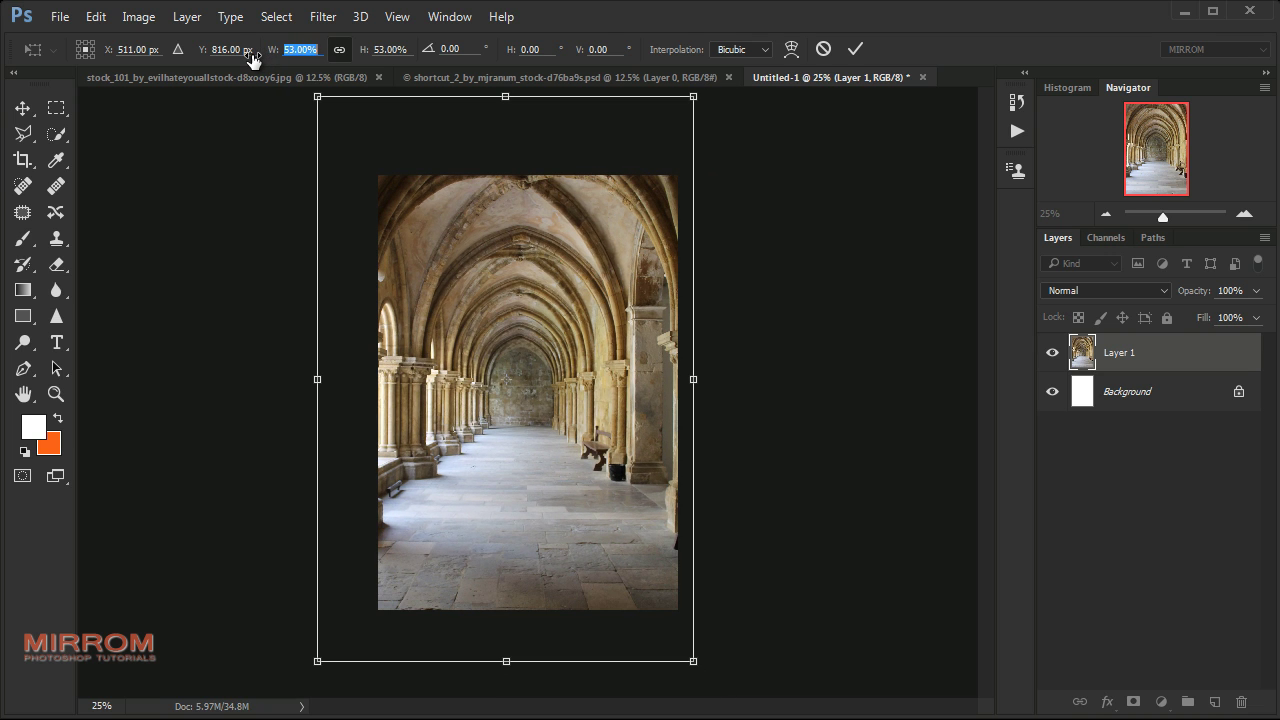
left_click_drag(478, 257, 486, 270)
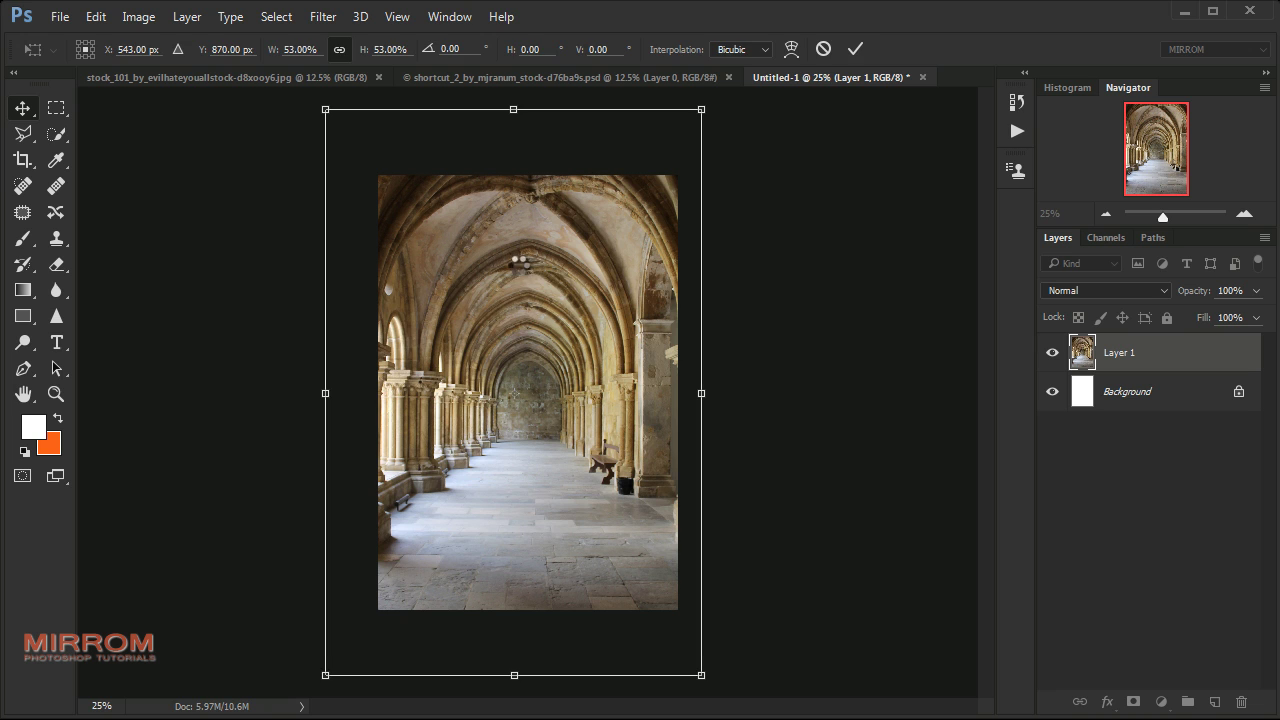
key("Return")
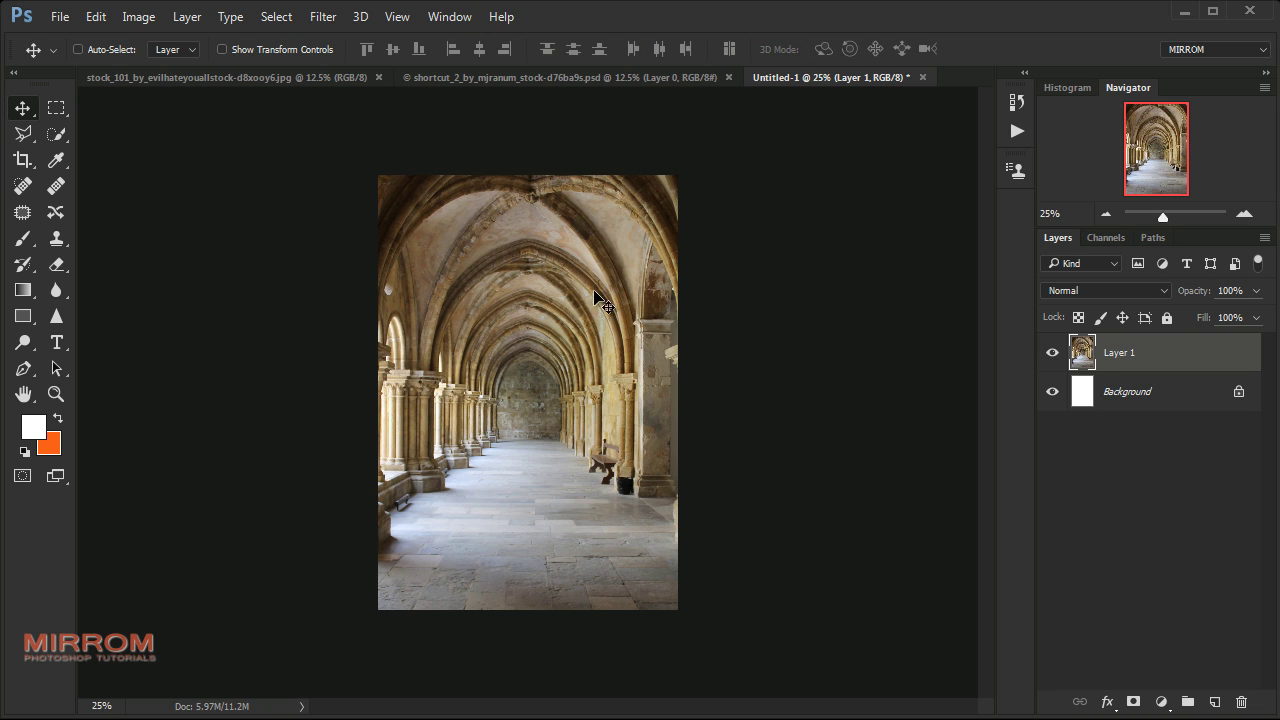
Bring the masked woman cut-out into the composite document as Layer 2
left_click(488, 80)
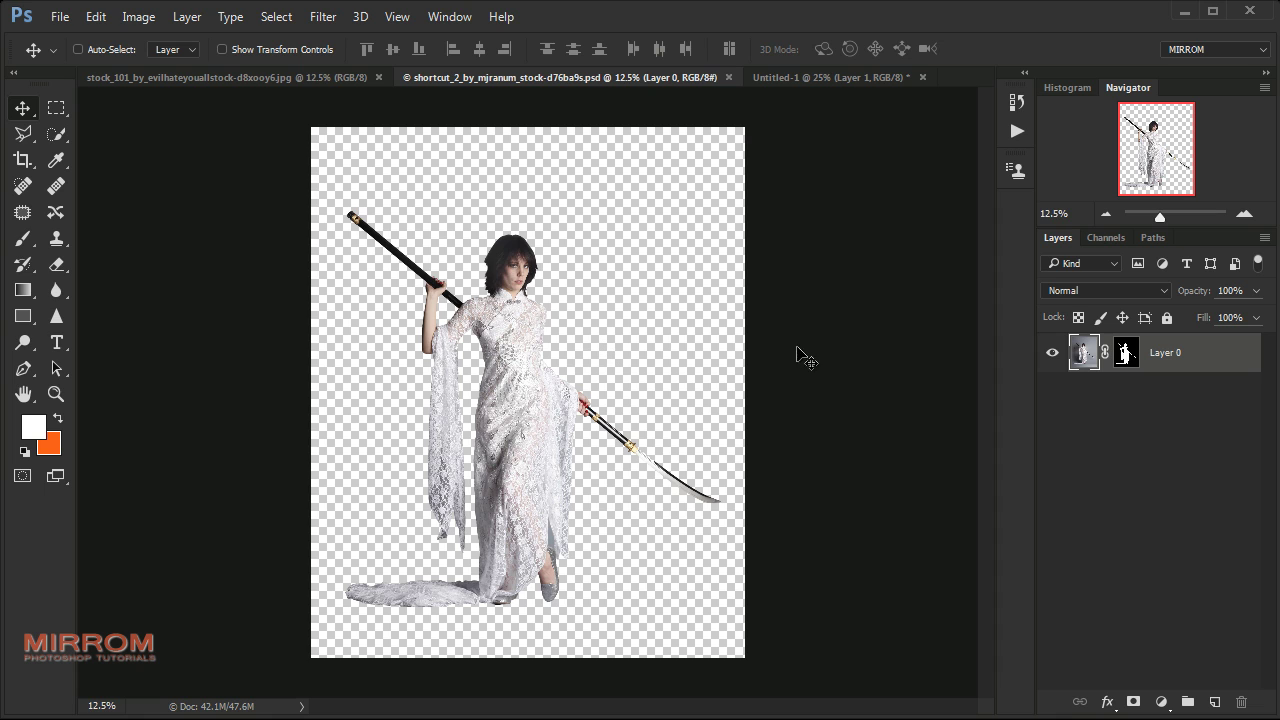
right_click(1124, 352)
left_click(1165, 360)
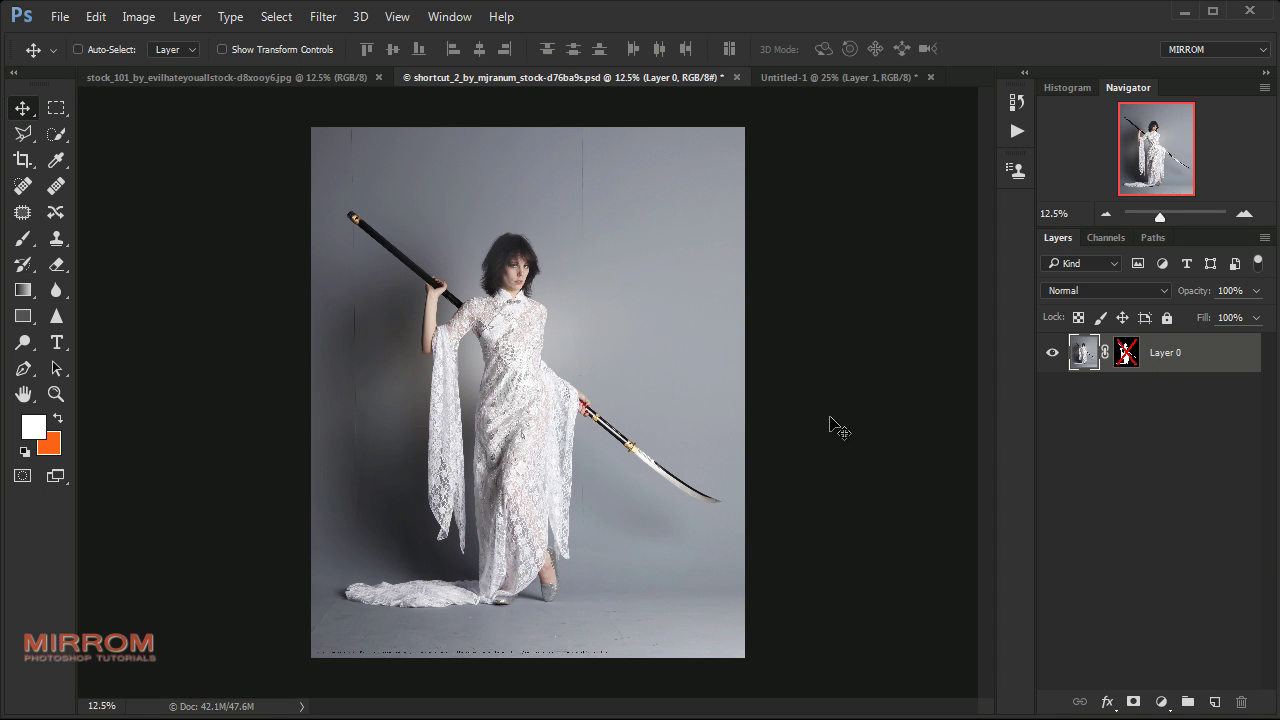
right_click(1131, 362)
left_click(1140, 370)
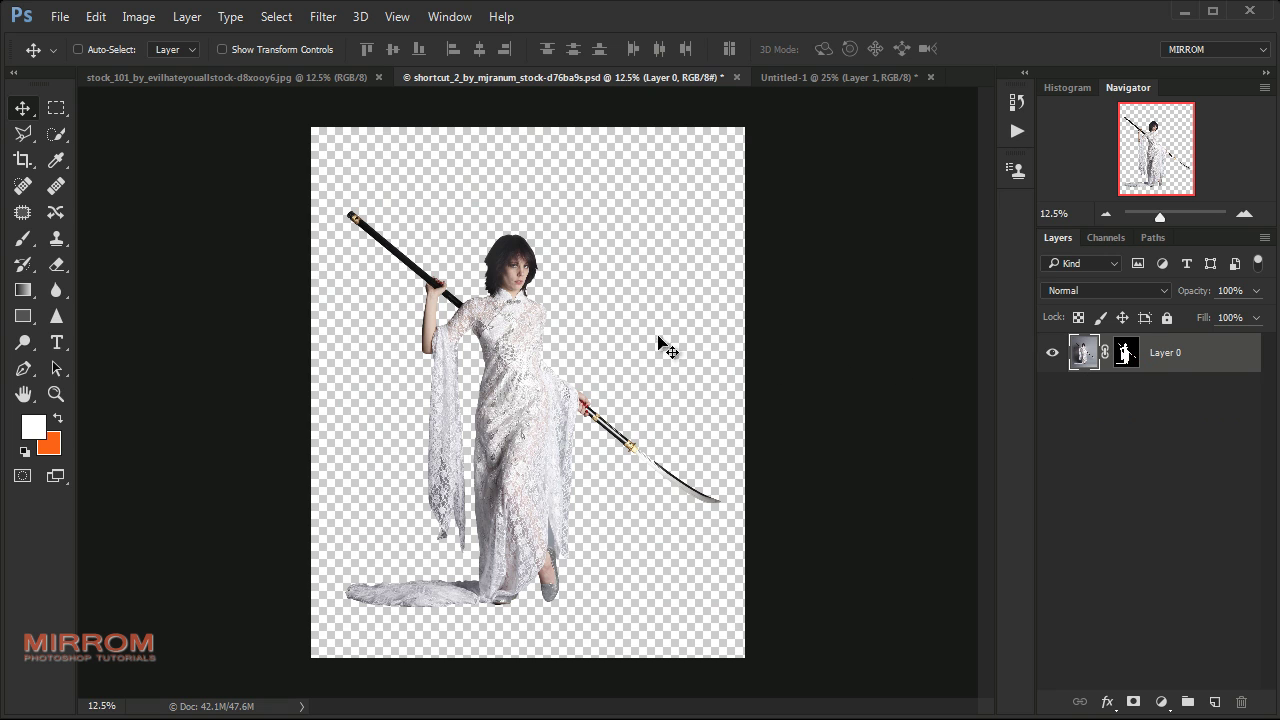
mouse_move(507, 292)
left_mouse_down()
mouse_move(545, 316)
mouse_move(537, 306)
left_mouse_up()
Scale the woman proportionally to 48%, move her into the corridor and flip her horizontally
key("ctrl+t")
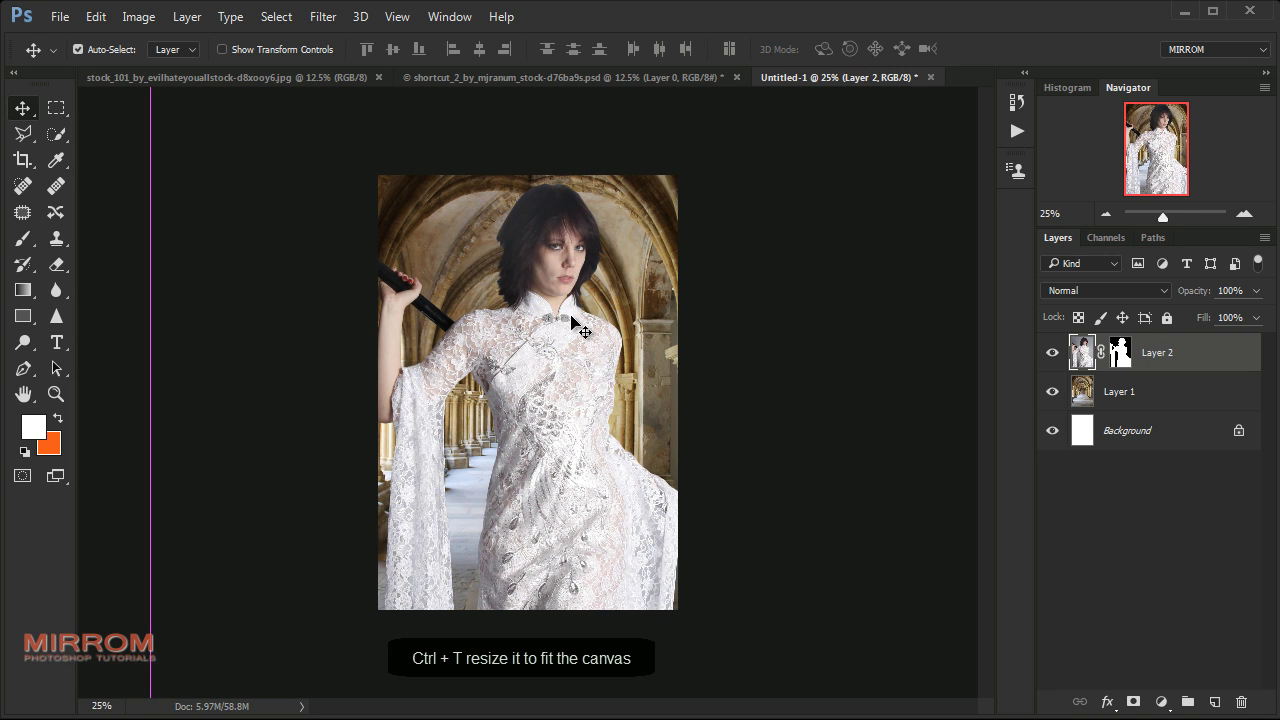
left_click(339, 49)
left_click_drag(277, 50, 222, 63)
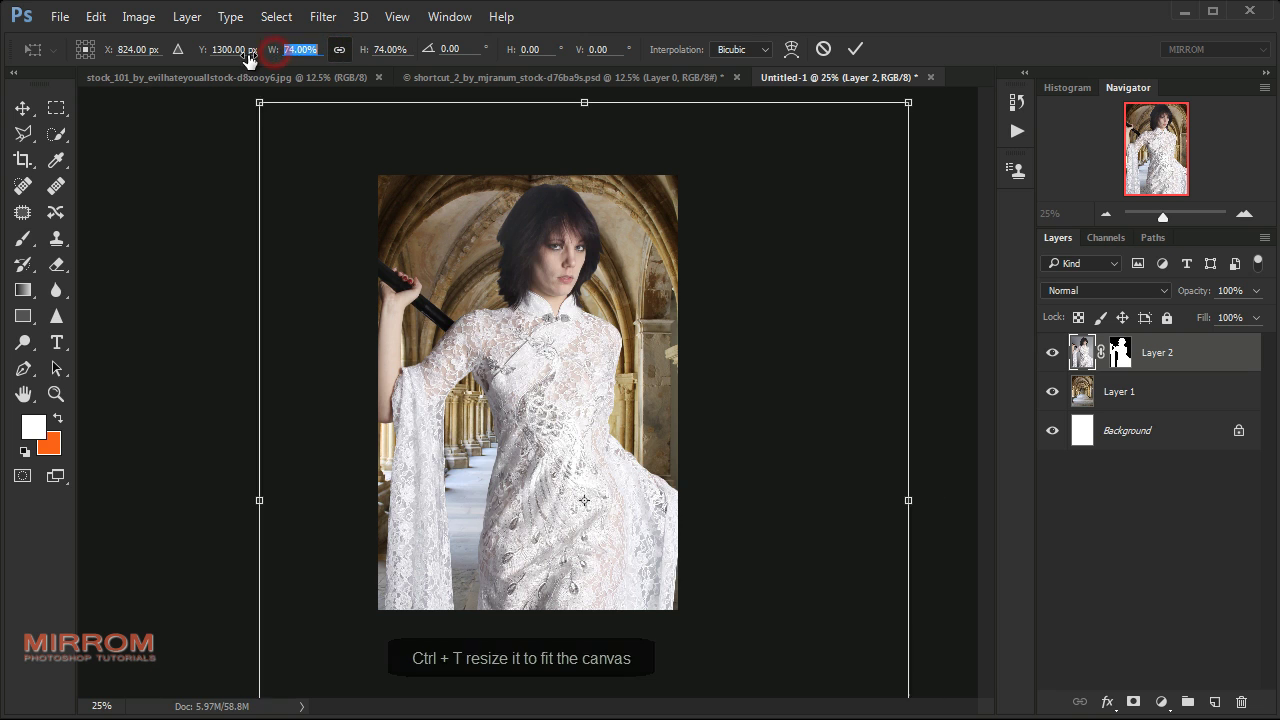
type("48")
left_click_drag(463, 303, 429, 196)
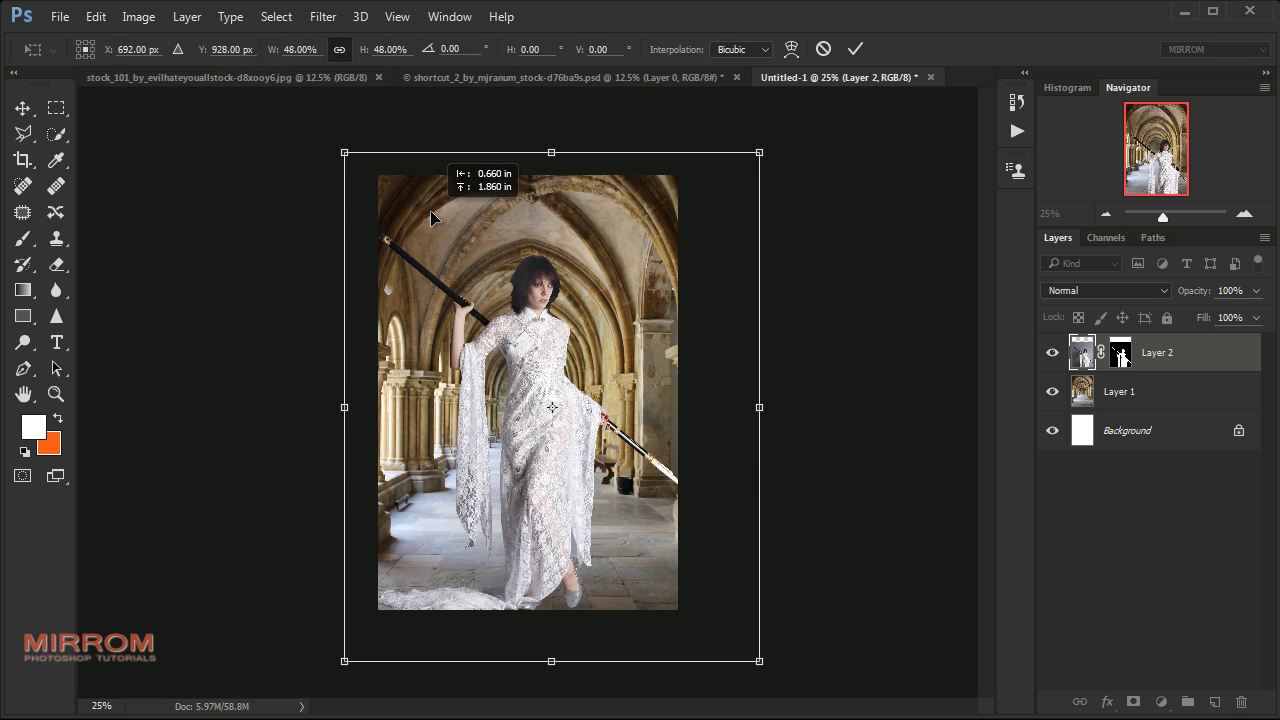
right_click(604, 261)
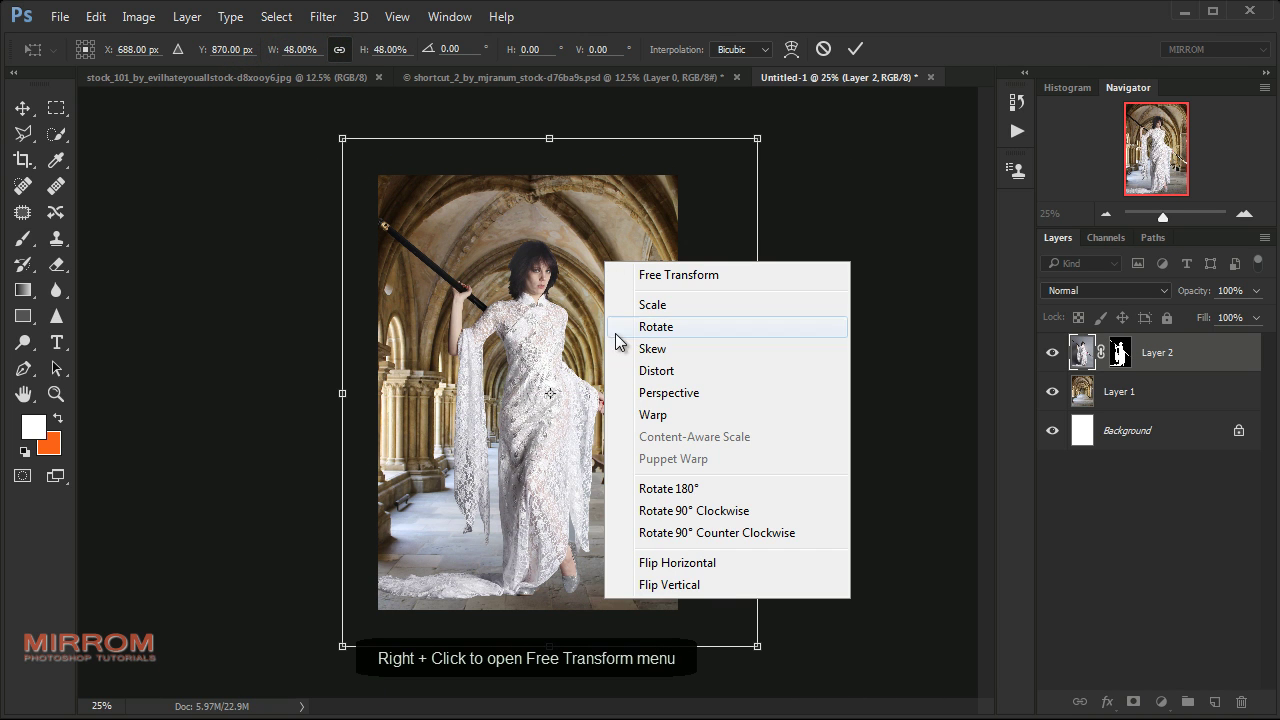
left_click(677, 562)
Fine-tune the woman to about 43.56% and nudge her into final position
left_click_drag(757, 140, 728, 170)
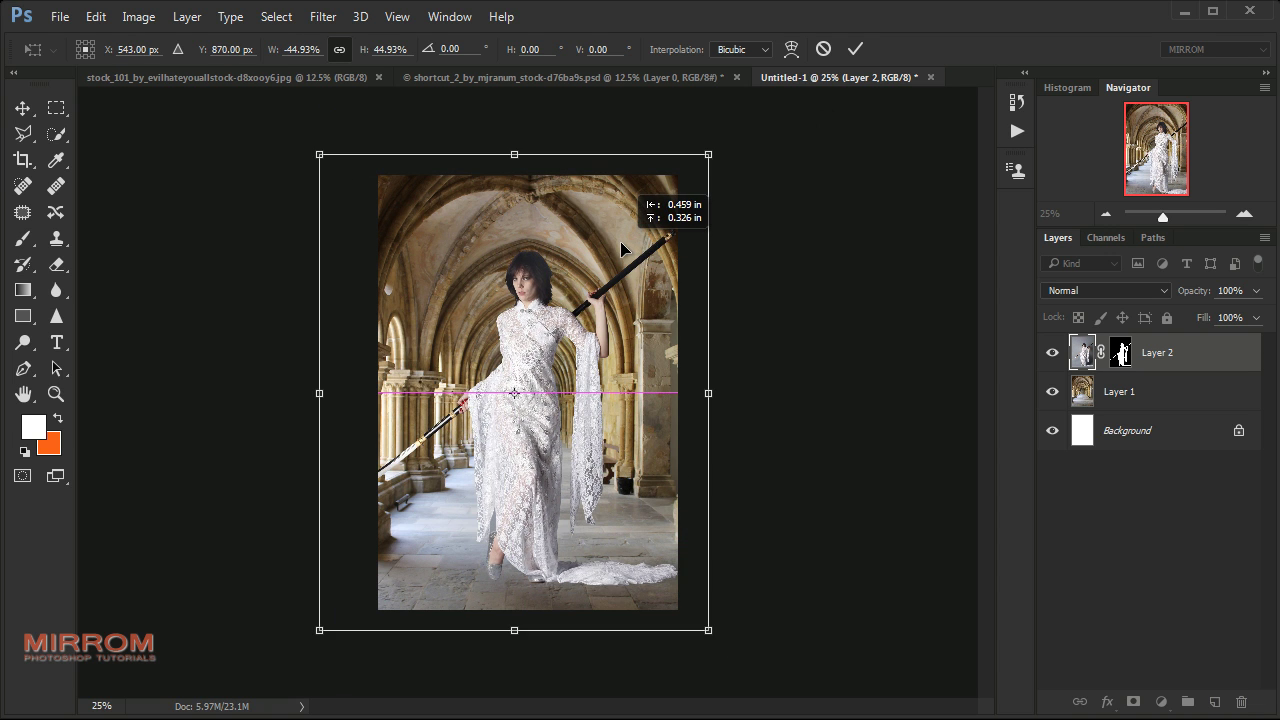
left_click_drag(643, 251, 620, 250)
left_click_drag(708, 176, 696, 190)
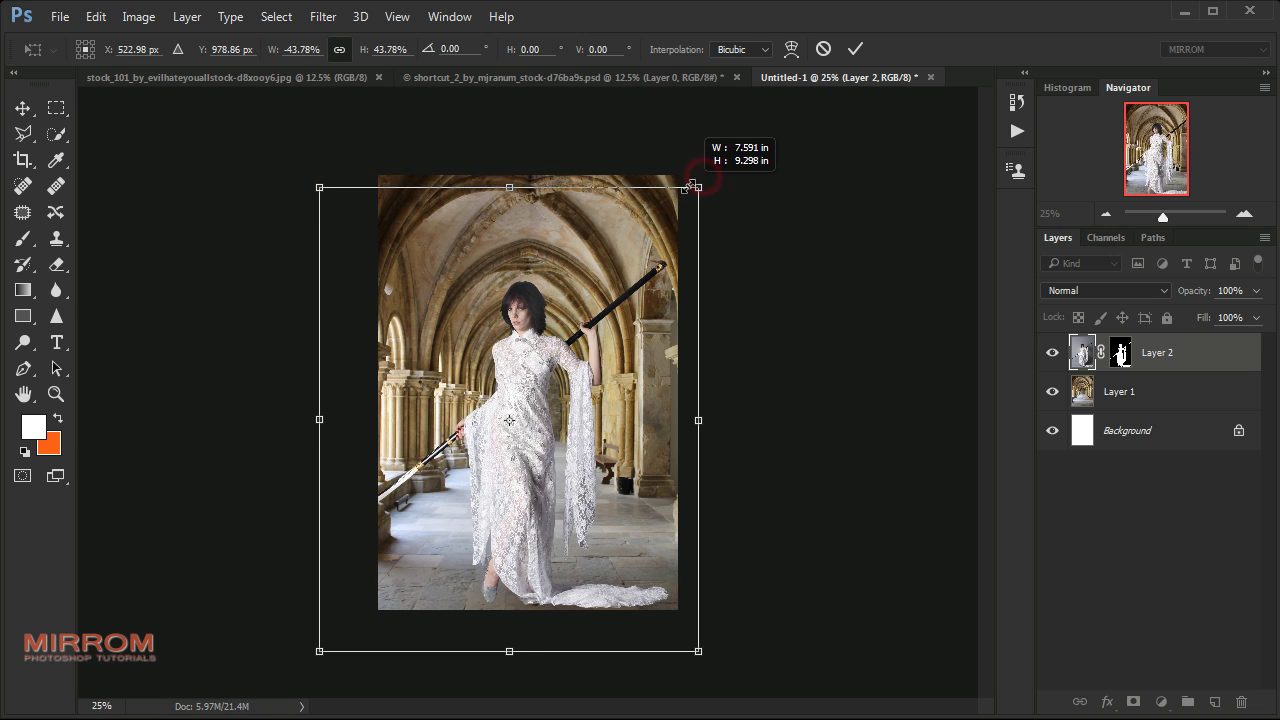
left_click_drag(560, 297, 567, 282)
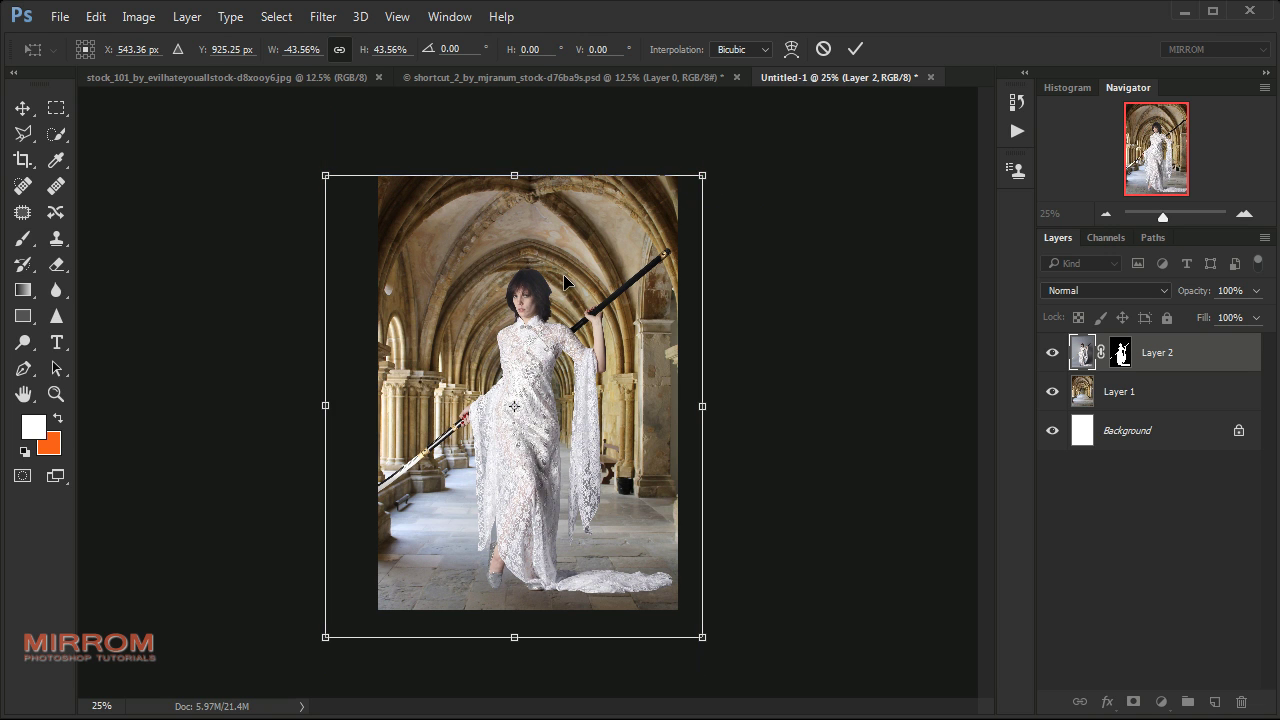
key("Return")
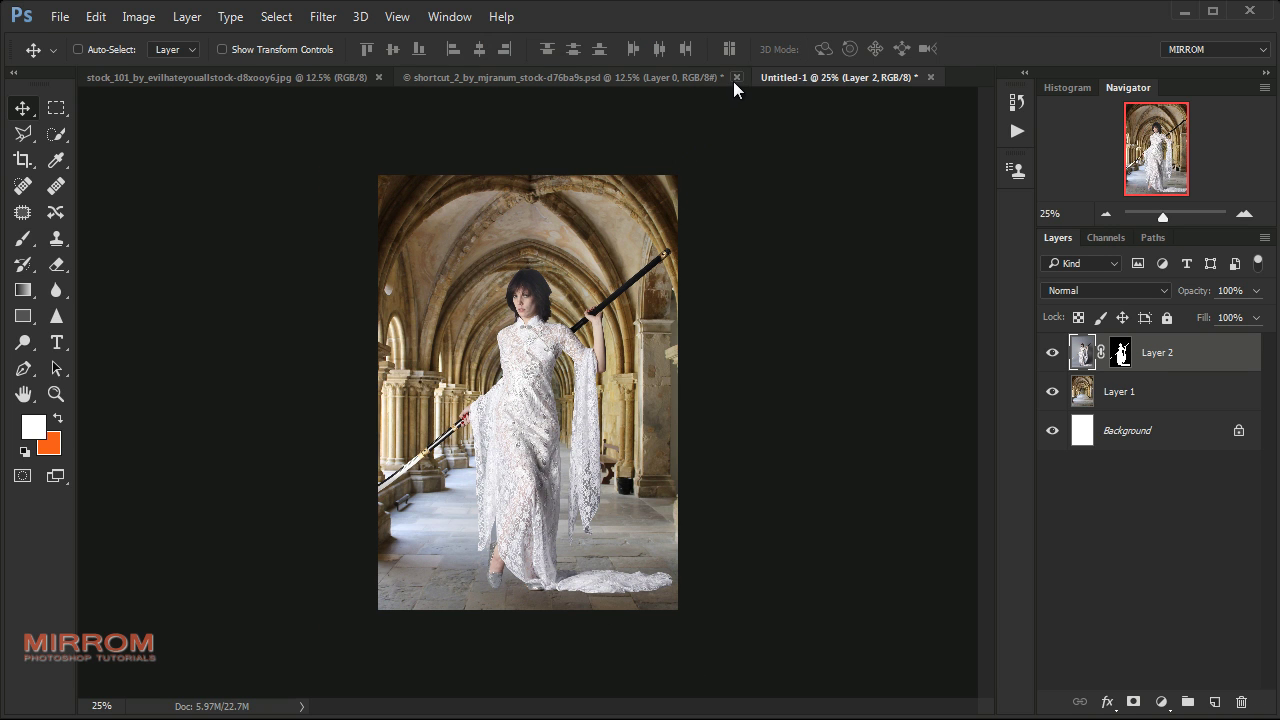
Close the woman and cloister source documents without saving changes
left_click(734, 77)
left_click(650, 295)
left_click(378, 77)
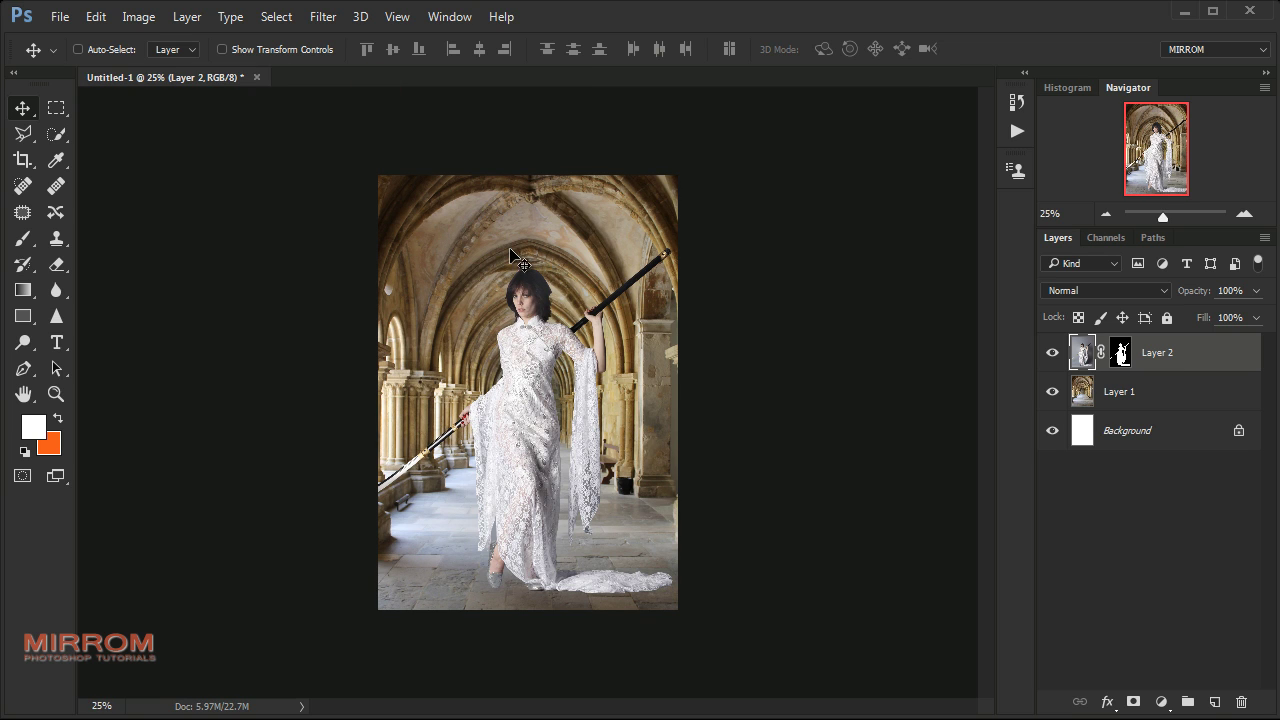
left_click(525, 347)
Shorten the cloister photo layer slightly from its top edge
left_click(1090, 400)
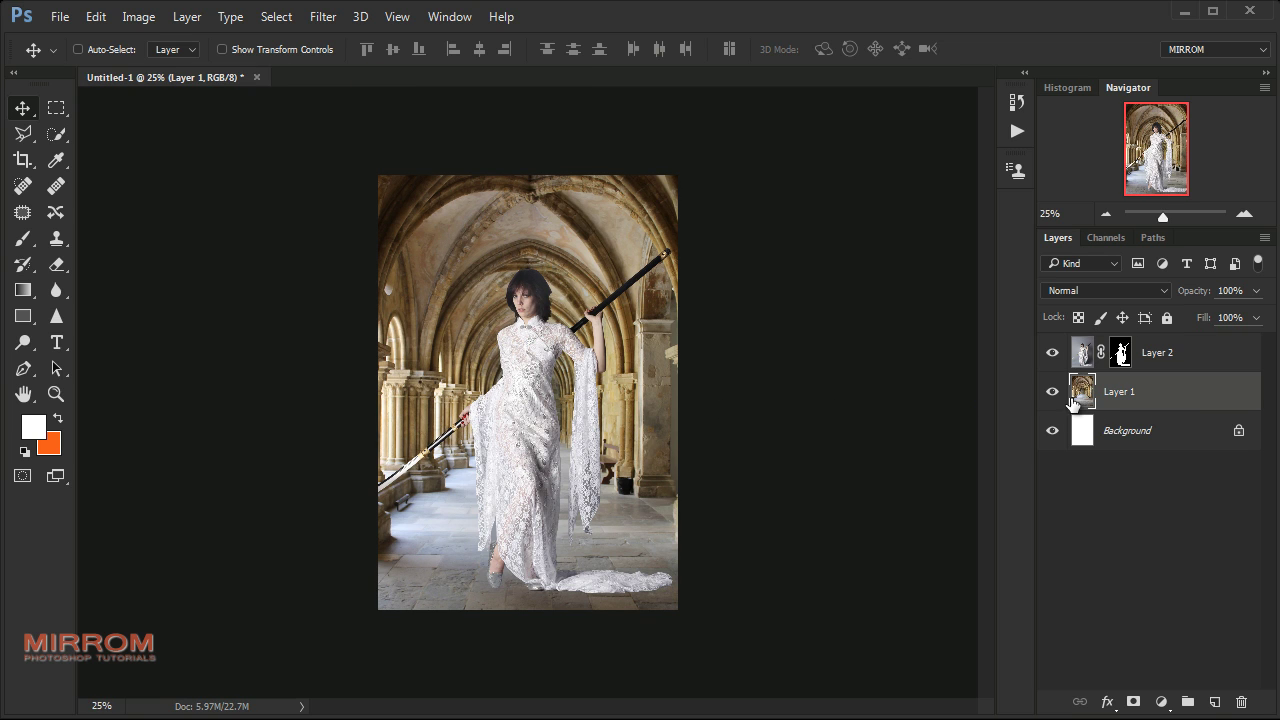
key("ctrl+t")
left_click_drag(514, 111, 515, 126)
key("Return")
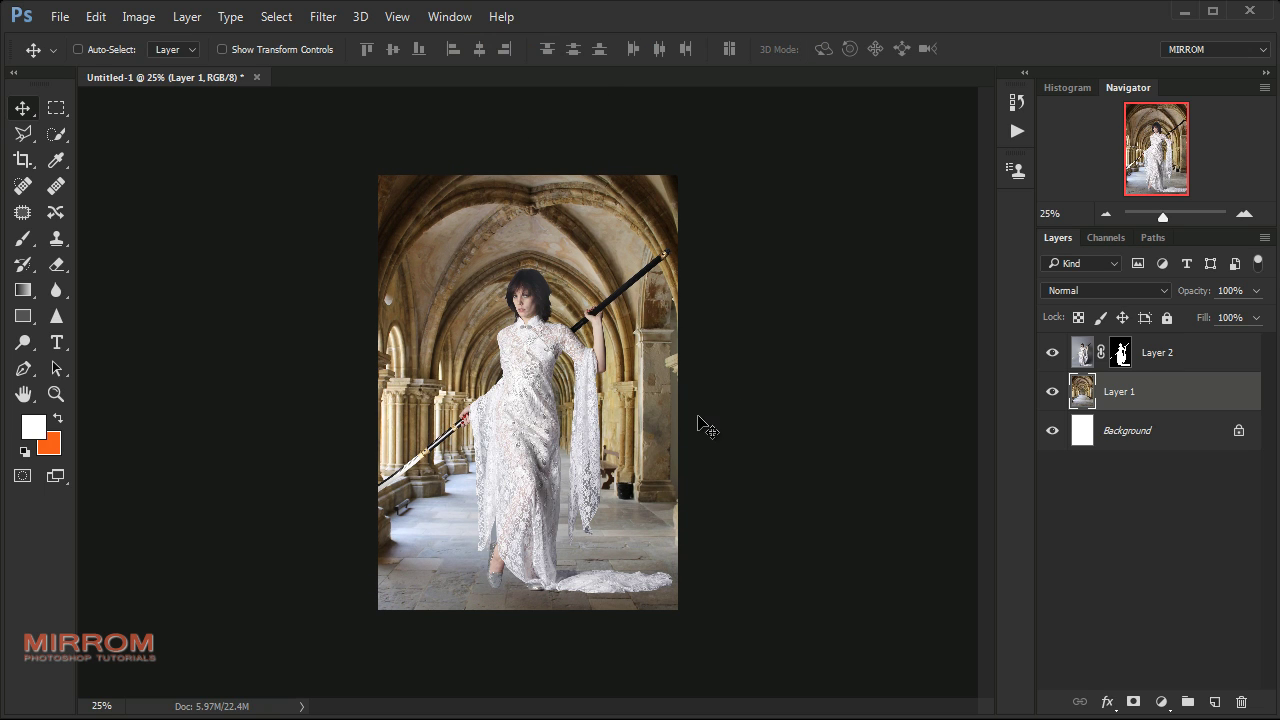
Scale the woman layer proportionally to 96% and shift her slightly down
left_click(1078, 360)
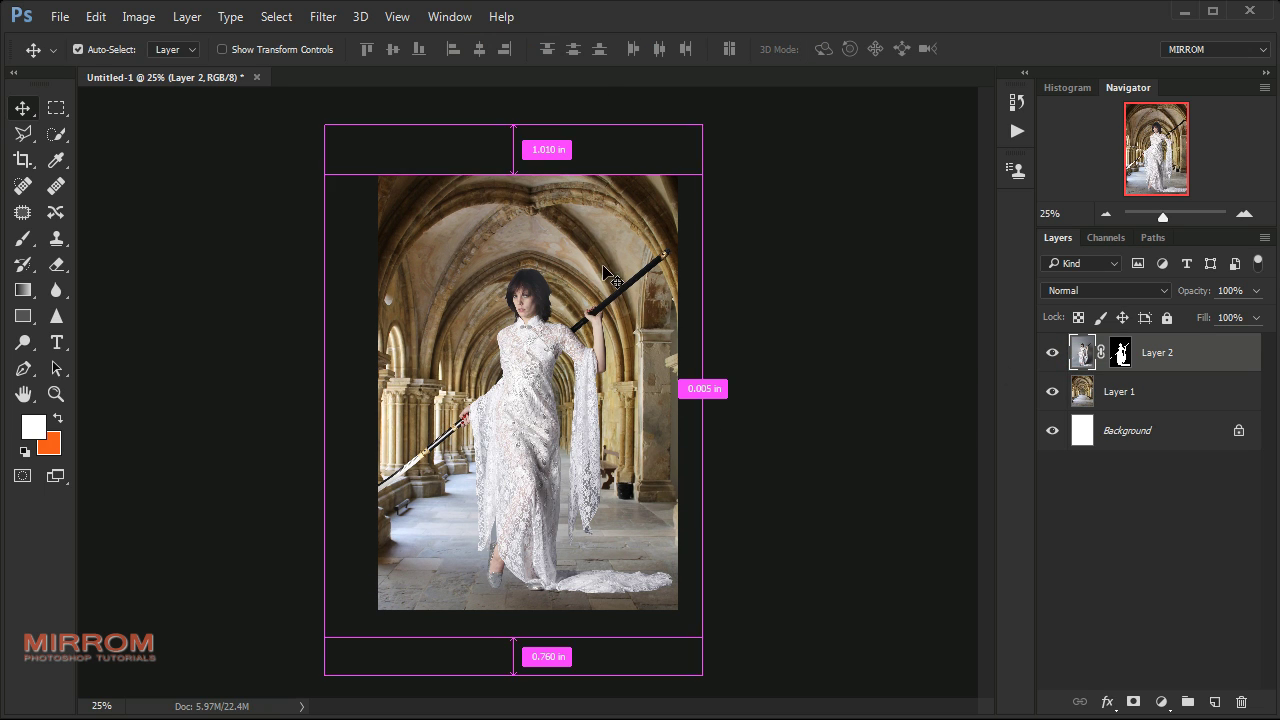
key("ctrl+t")
left_click(338, 50)
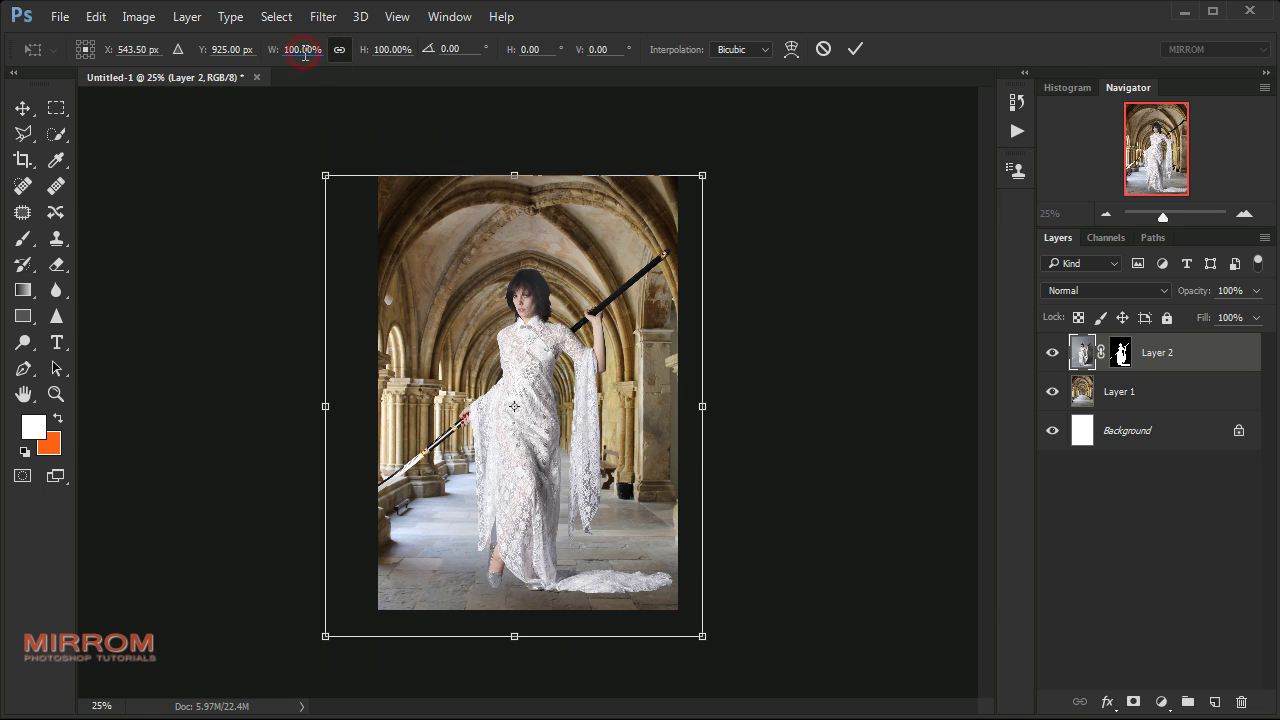
key("Down")
key("Down")
key("Down")
key("Down")
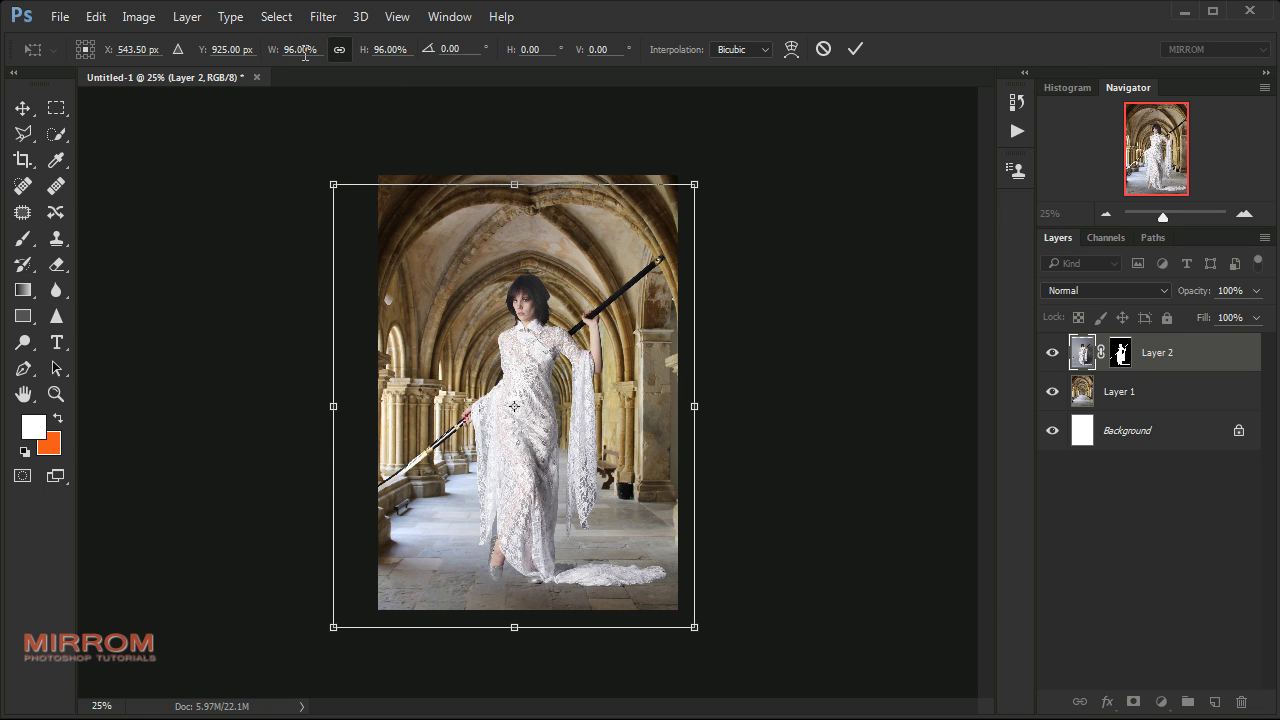
key("Return")
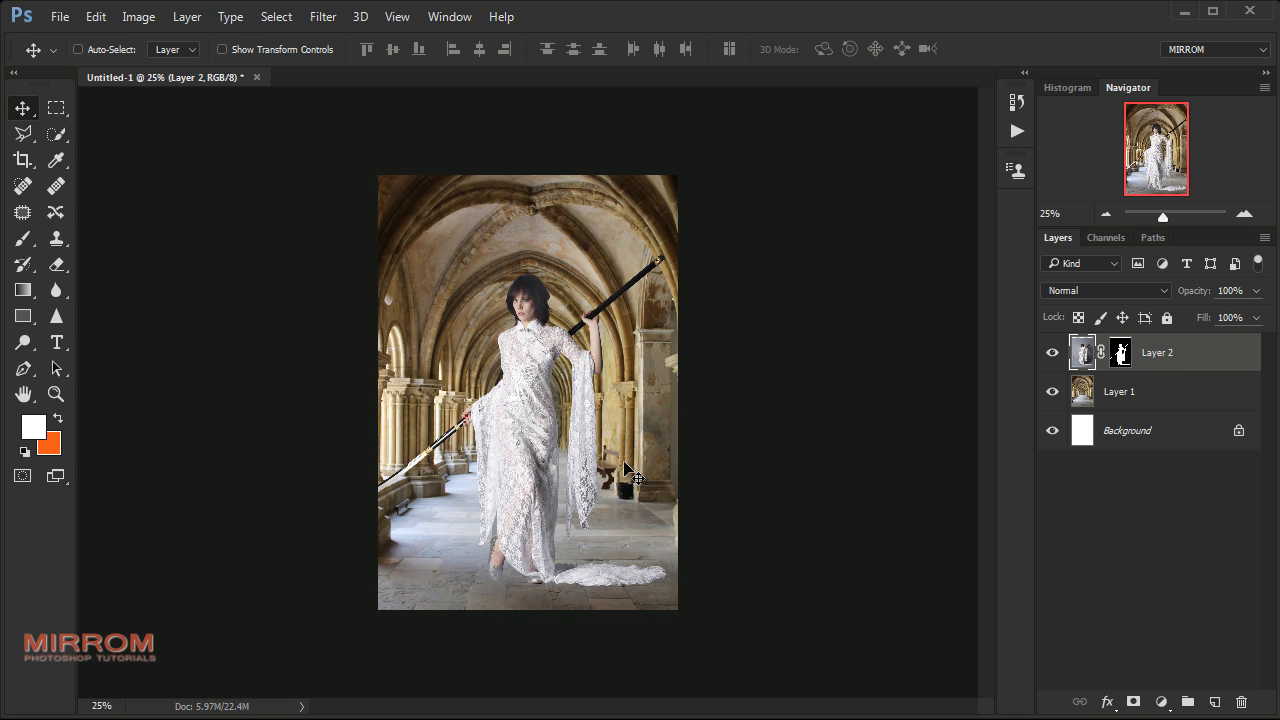
left_click_drag(536, 413, 536, 420)
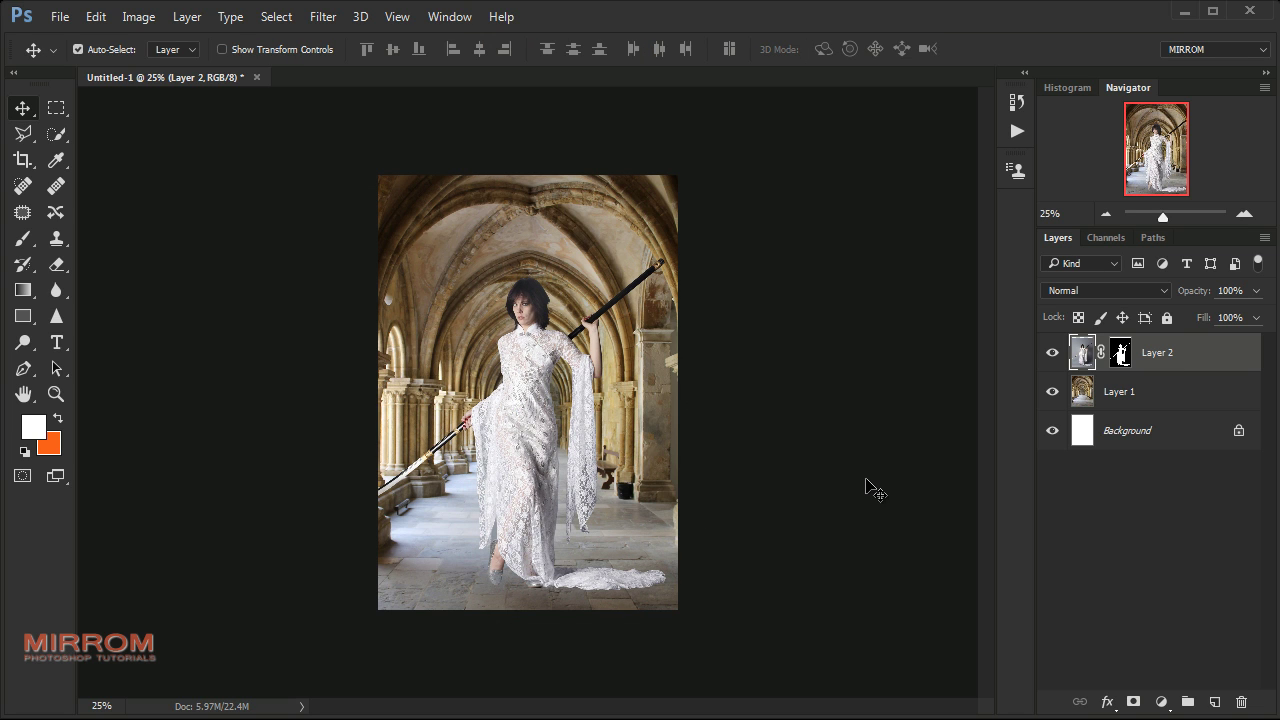
key("ctrl+plus")
Apply the woman's layer mask permanently, then hide the woman and cloister layers
right_click(1119, 355)
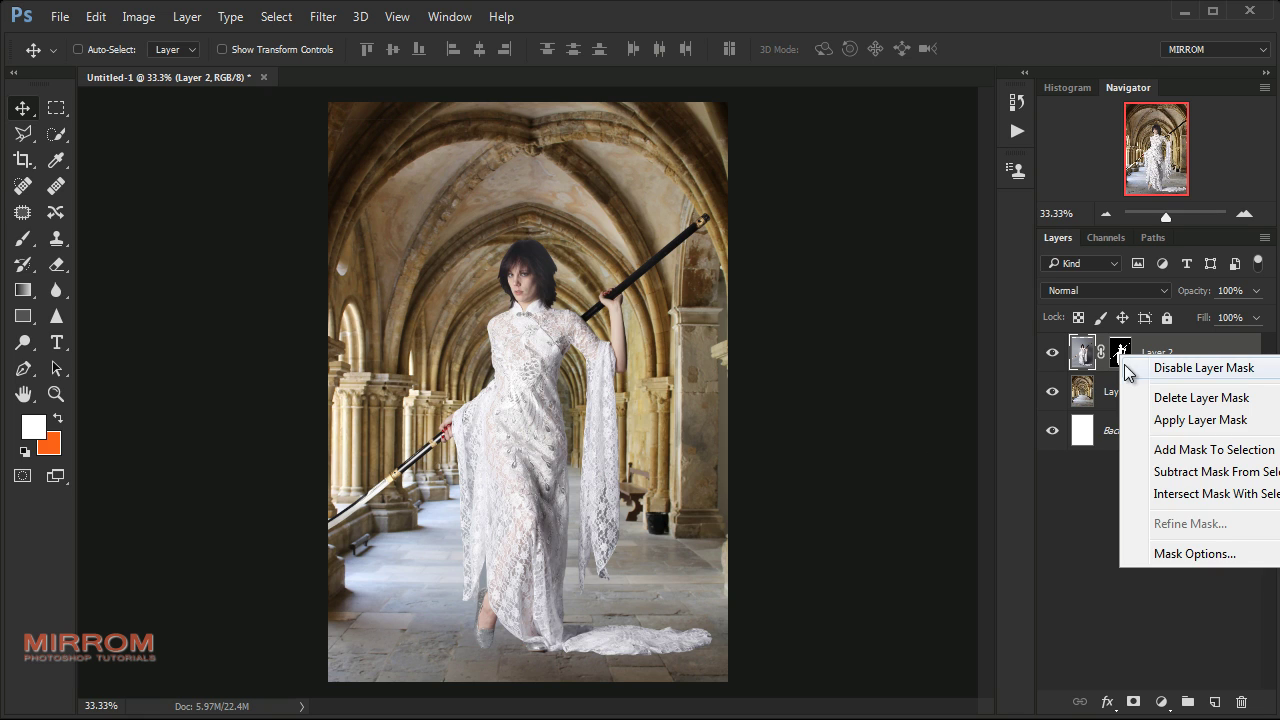
left_click(1157, 421)
left_click(1052, 352)
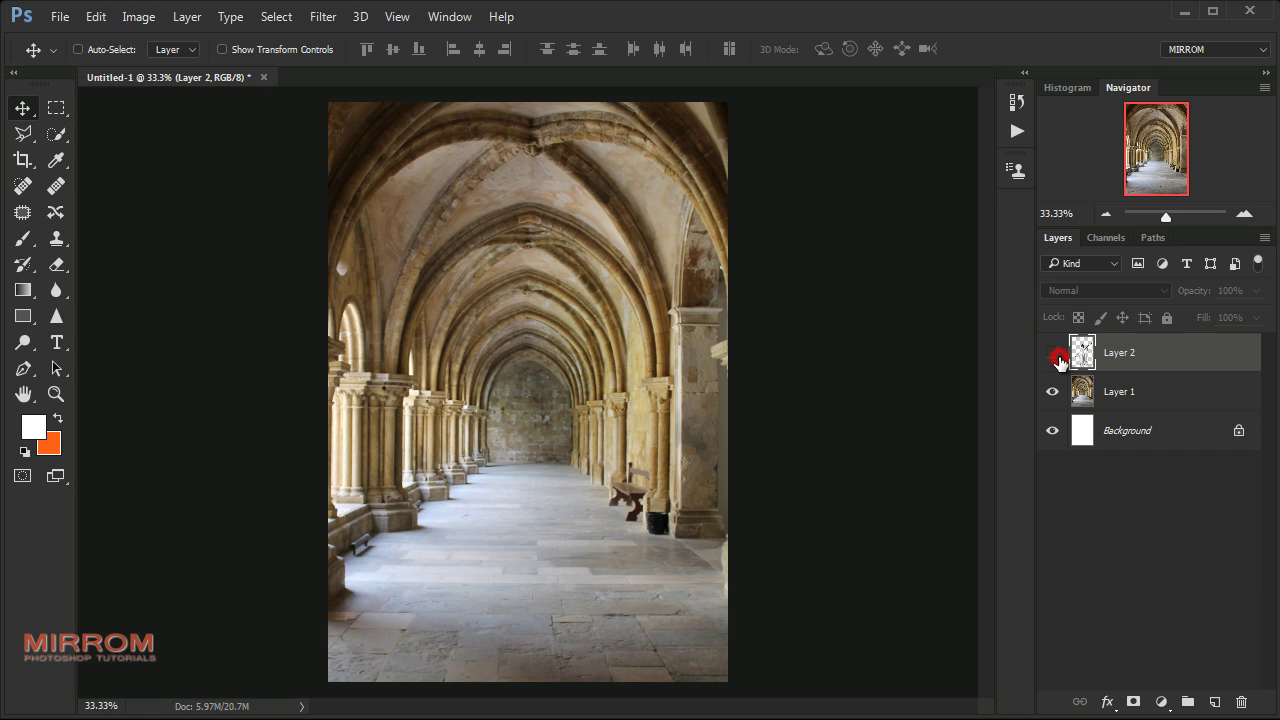
left_click(1090, 402)
left_click(1052, 391)
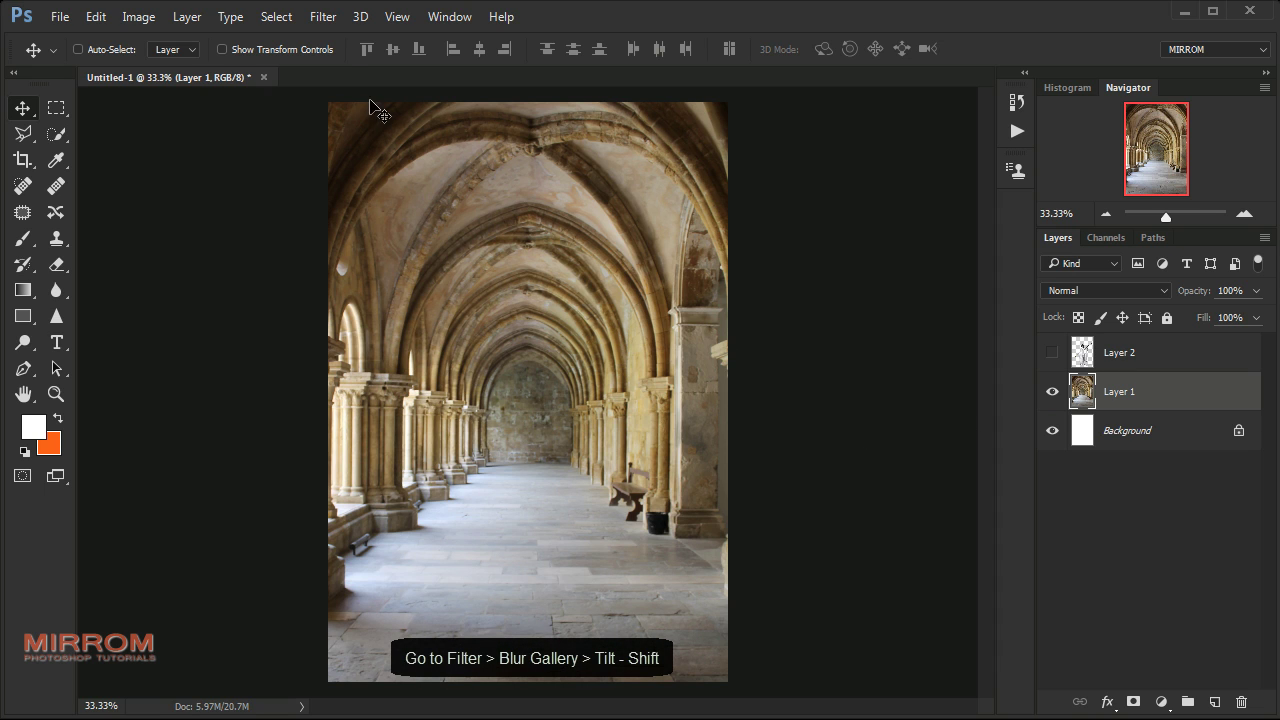
Add a Tilt-Shift blur to the cloister with its sharp focus band lowered to the floor
left_click(322, 16)
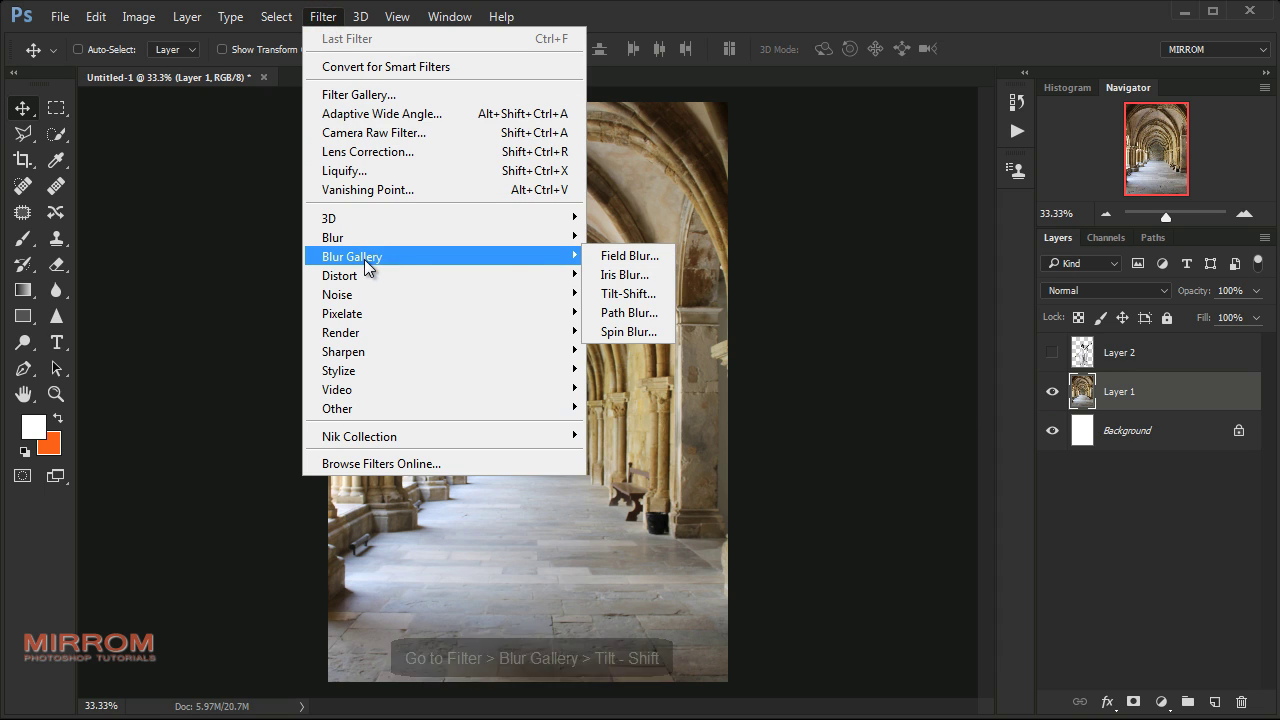
mouse_move(352, 256)
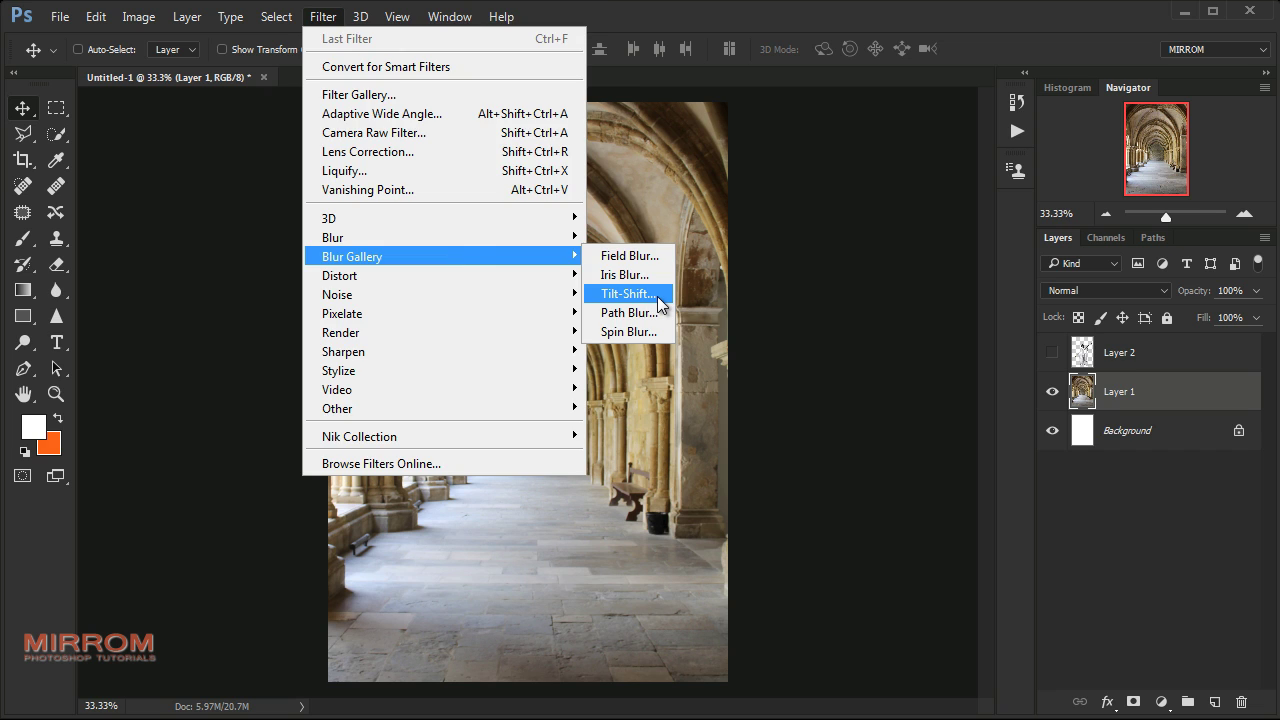
left_click(660, 304)
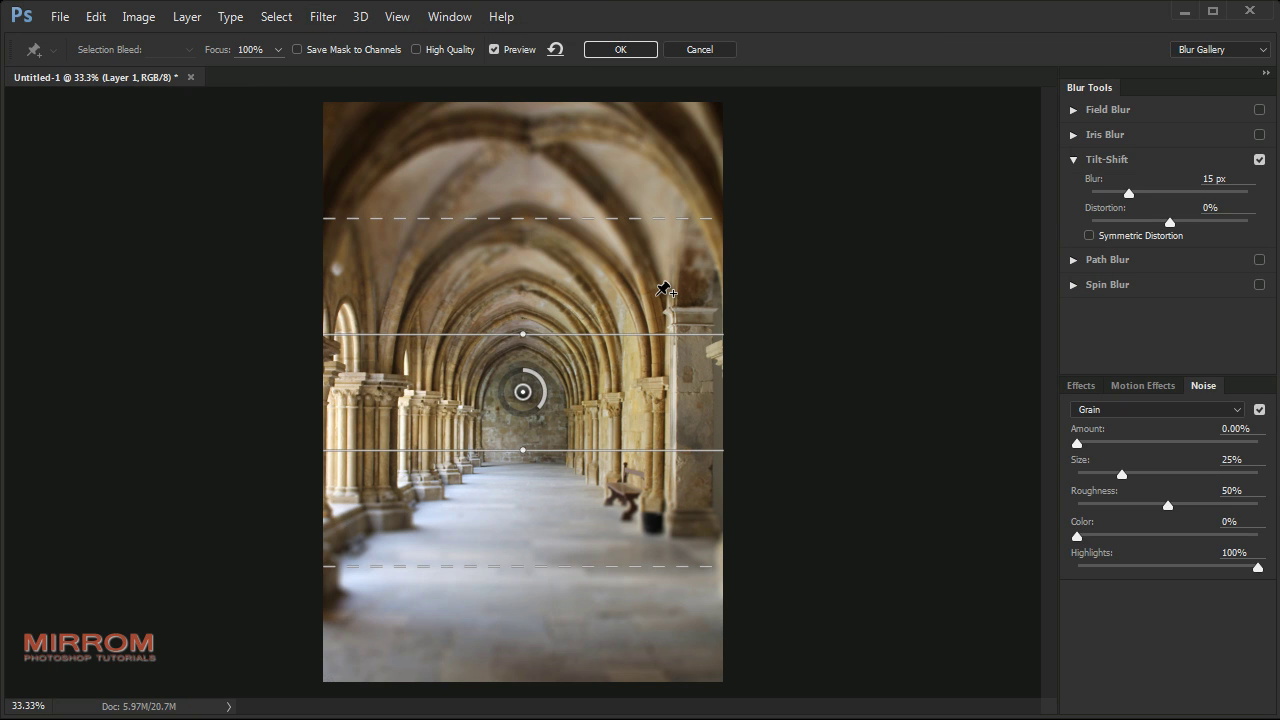
left_click_drag(522, 391, 535, 624)
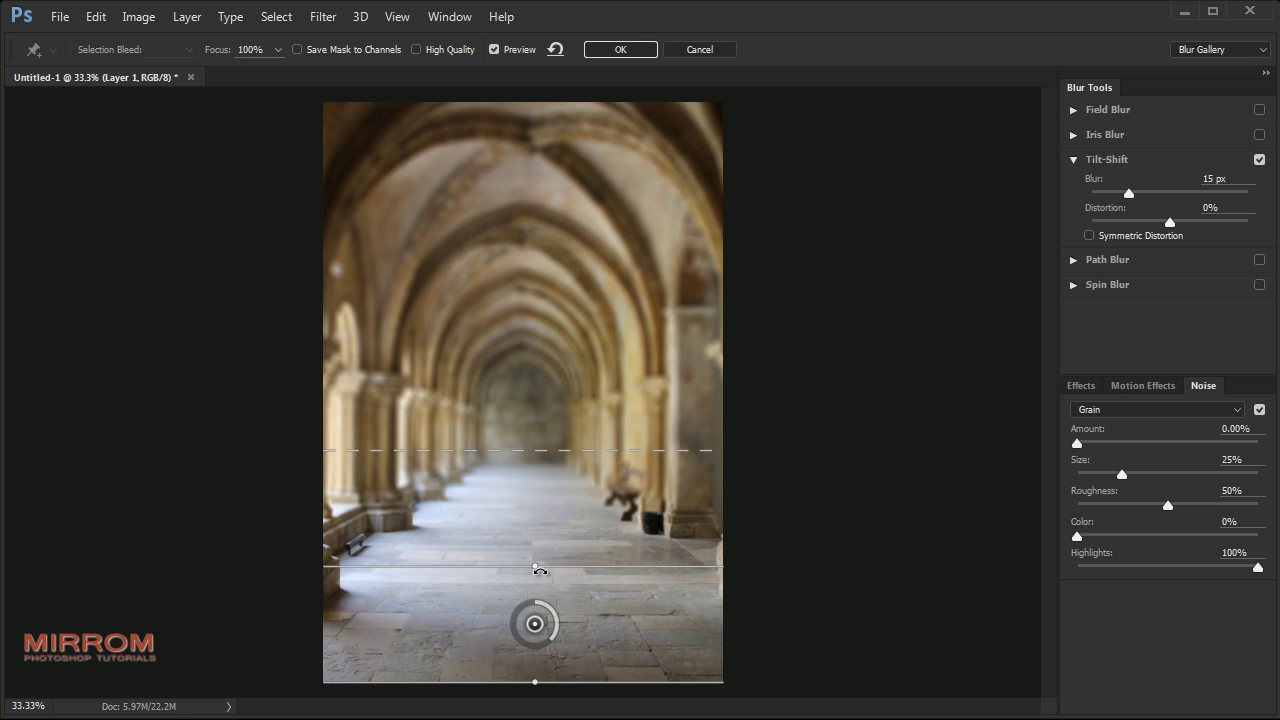
left_click_drag(534, 451, 537, 464)
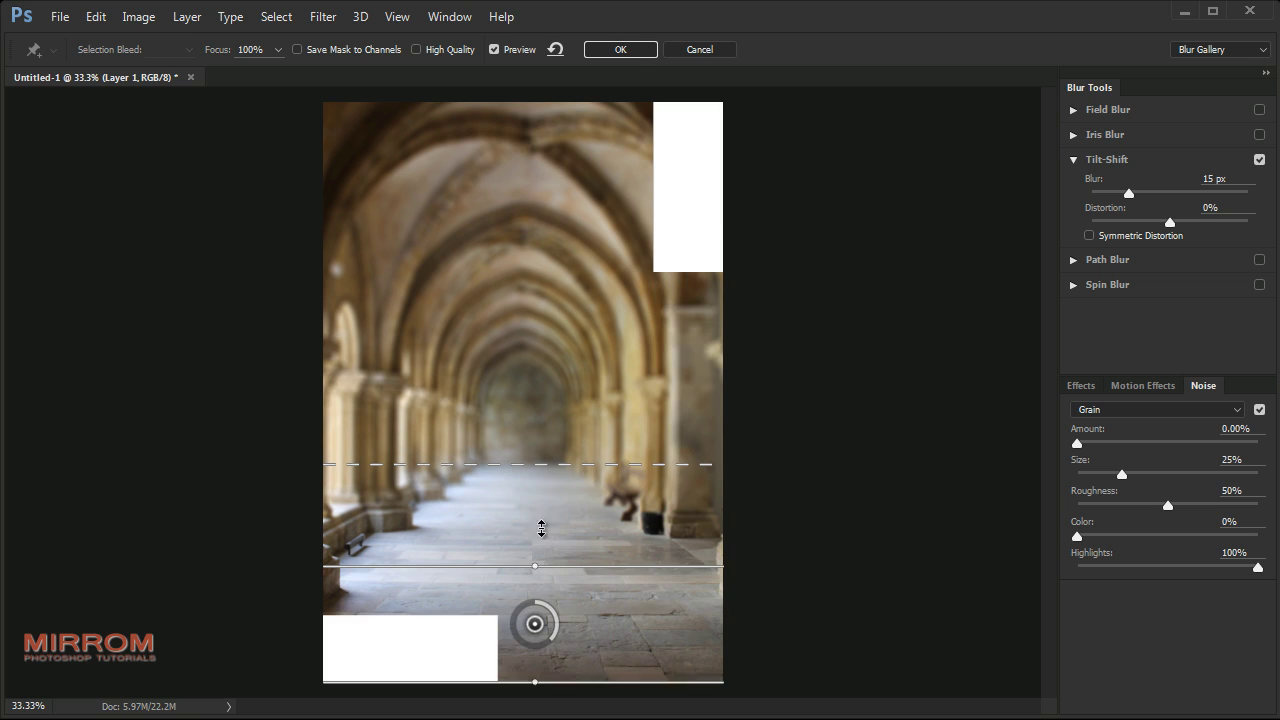
left_click_drag(532, 569, 535, 577)
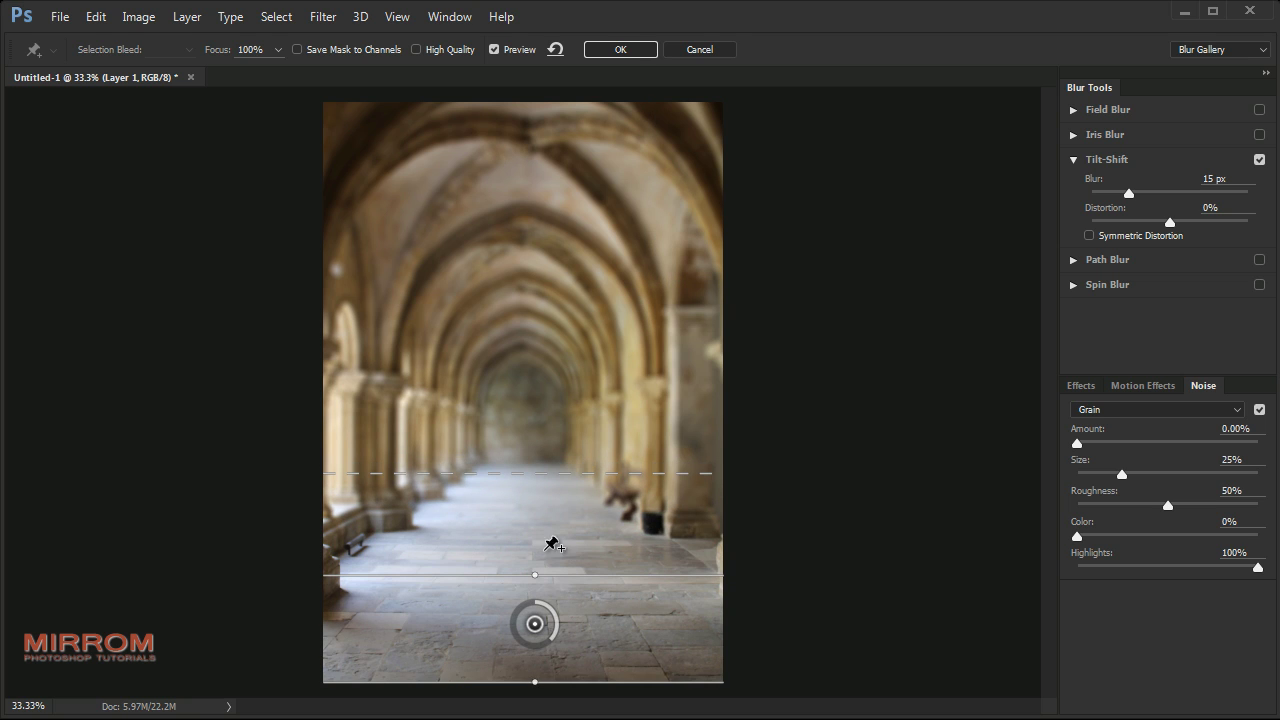
left_click_drag(534, 473, 534, 487)
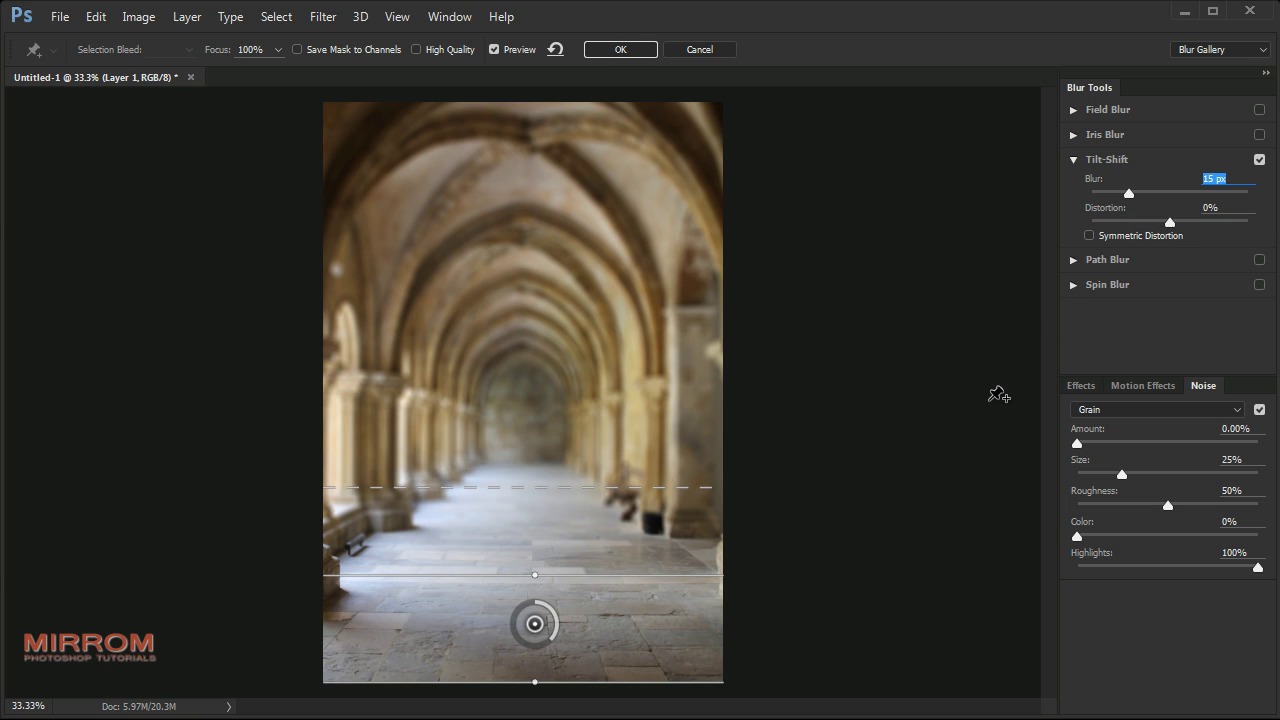
Set the blur's noise type to Gaussian and commit the 15 px Tilt-Shift blur
left_click(1149, 409)
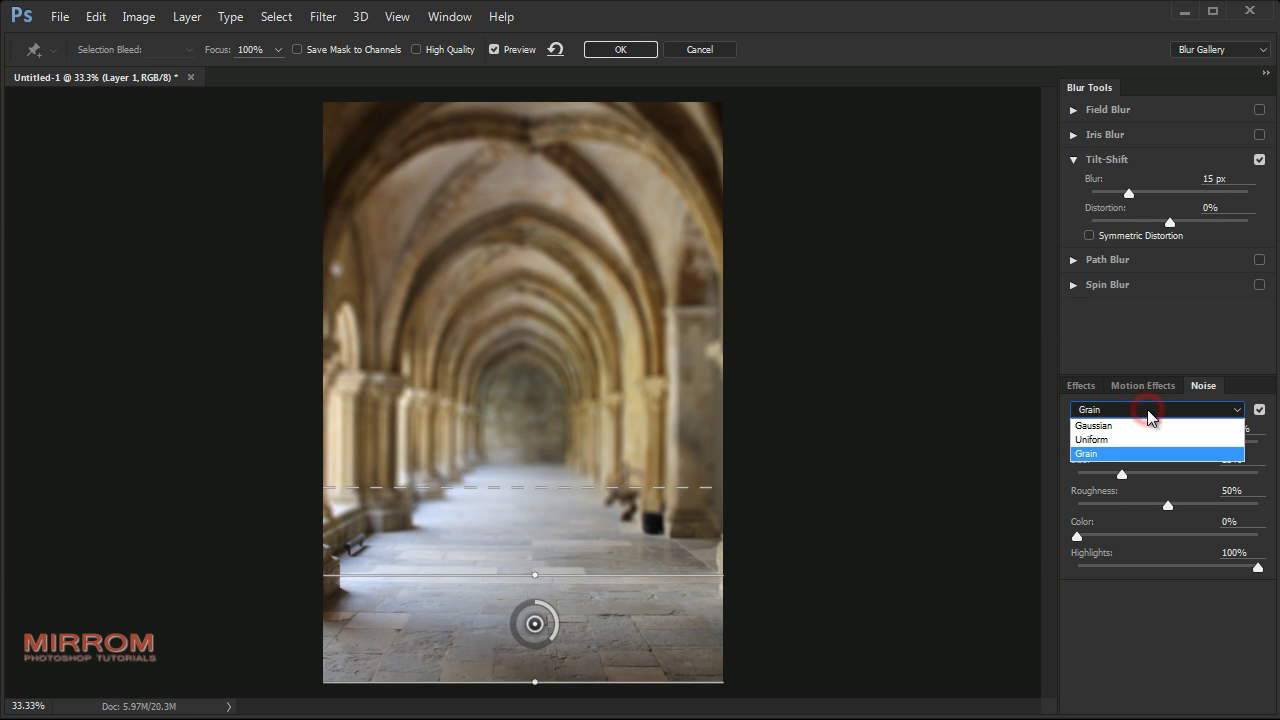
left_click(1143, 385)
left_click(1201, 385)
left_click(1170, 411)
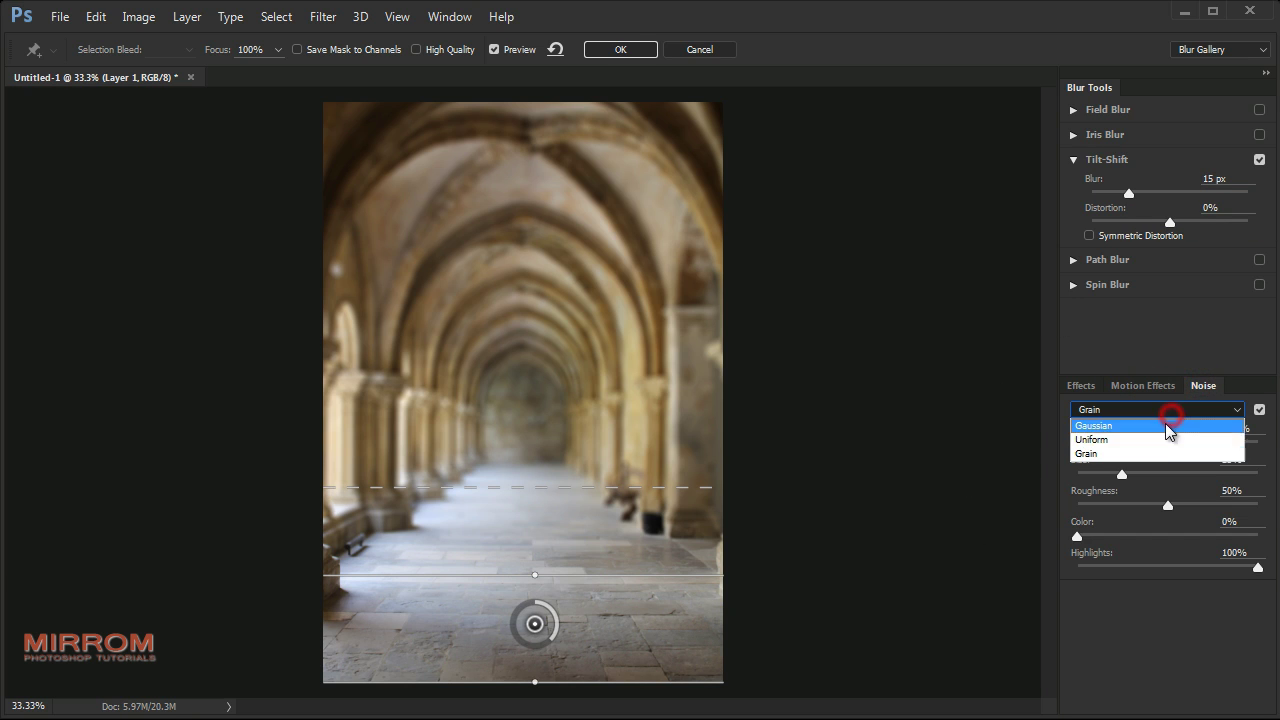
left_click(1140, 437)
left_click_drag(1077, 443, 1083, 443)
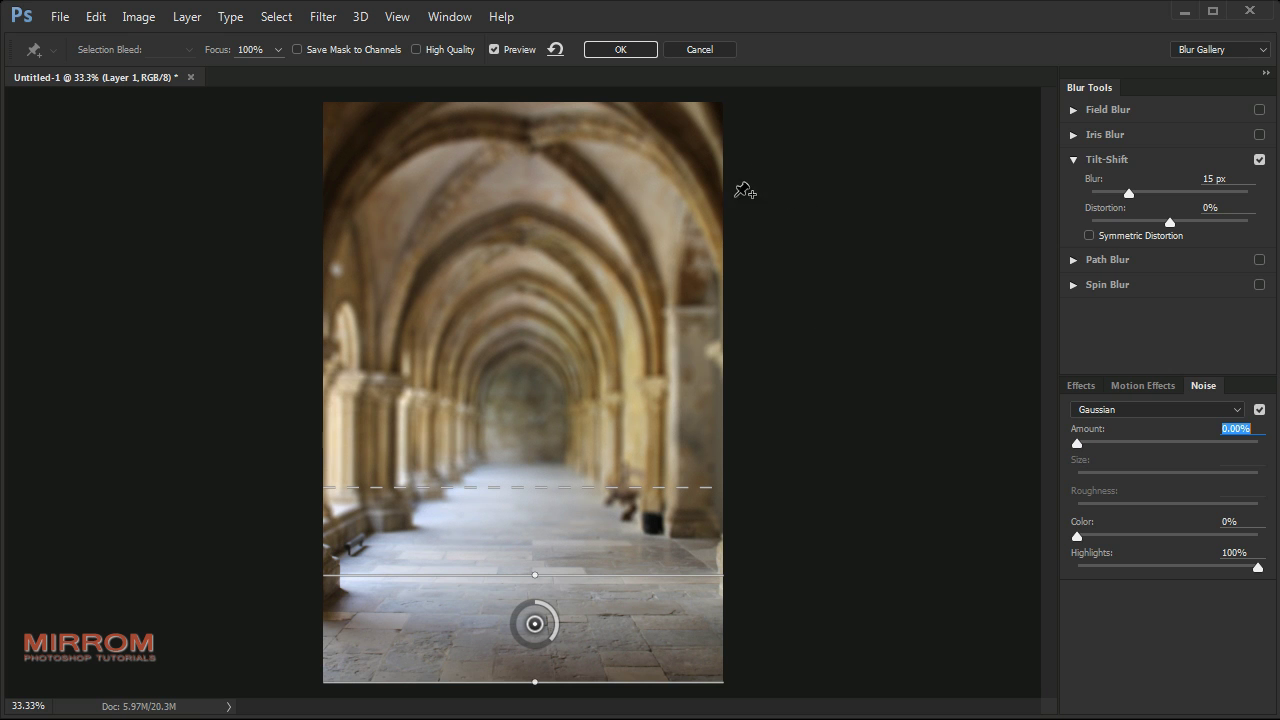
left_click(621, 52)
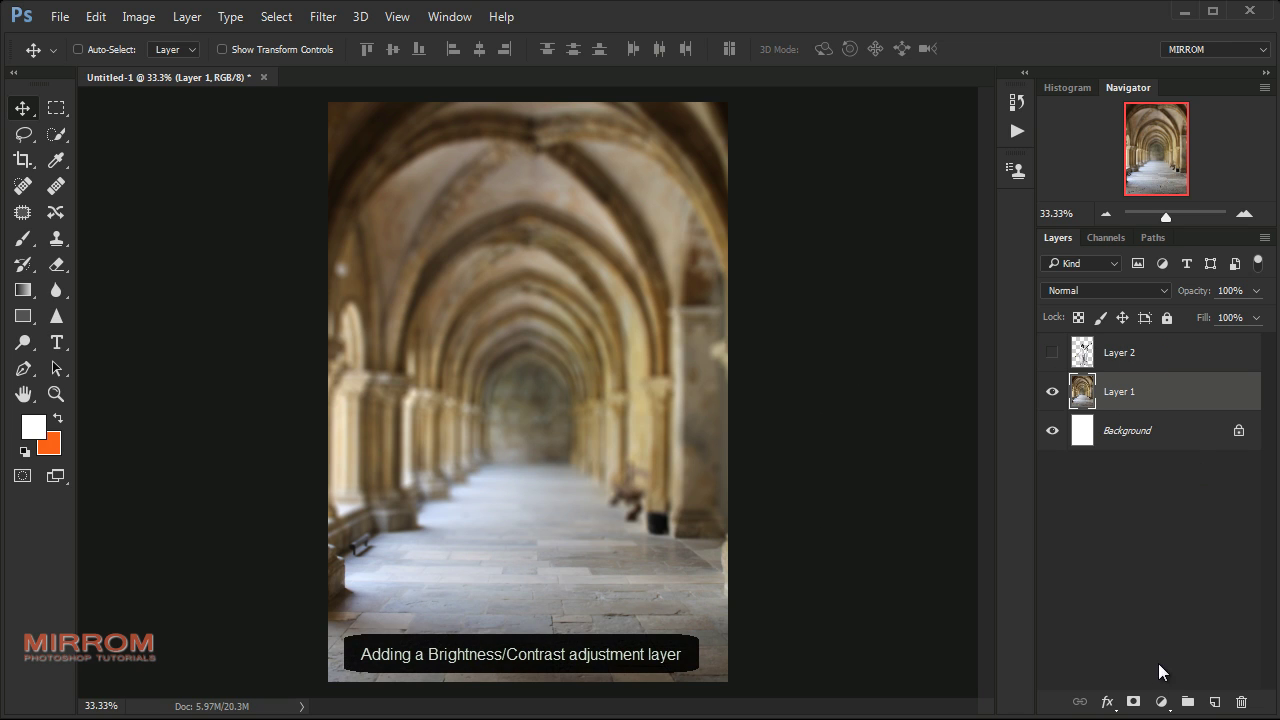
Add a Brightness/Contrast adjustment layer with Brightness -93 and Contrast 37
left_click(1161, 701)
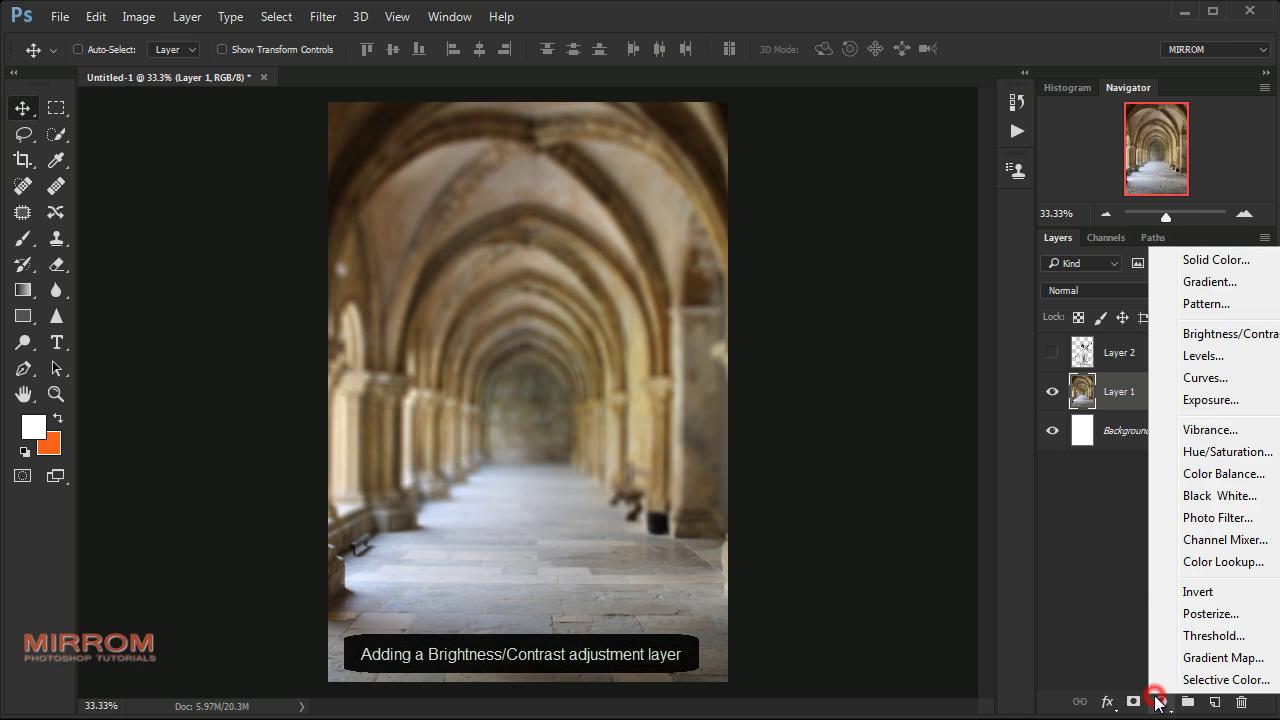
left_click(1197, 336)
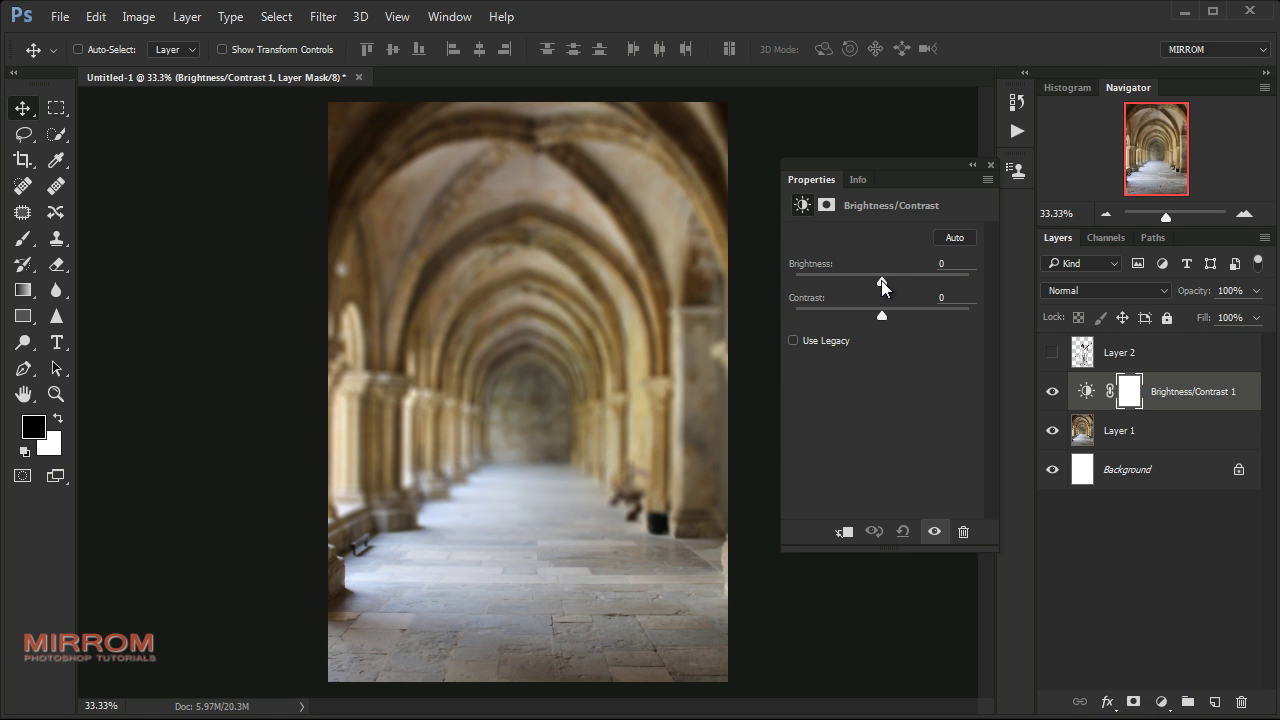
left_click_drag(881, 280, 837, 280)
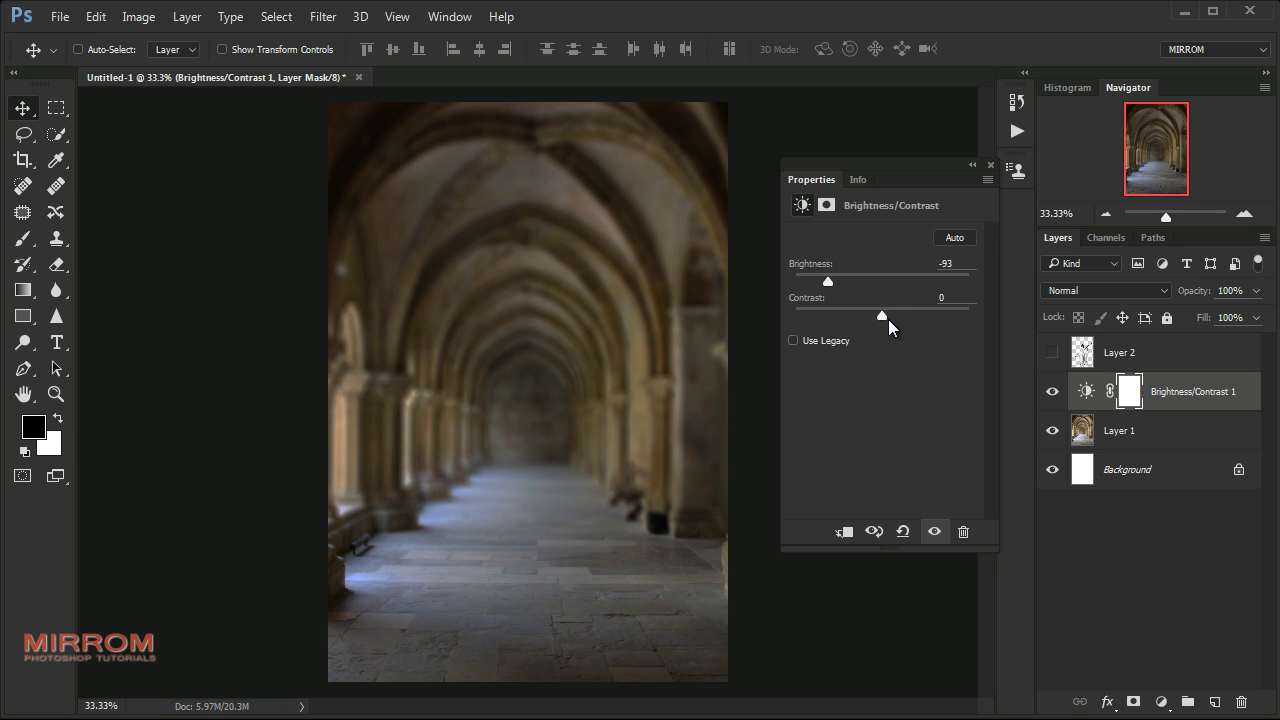
left_click_drag(894, 316, 903, 319)
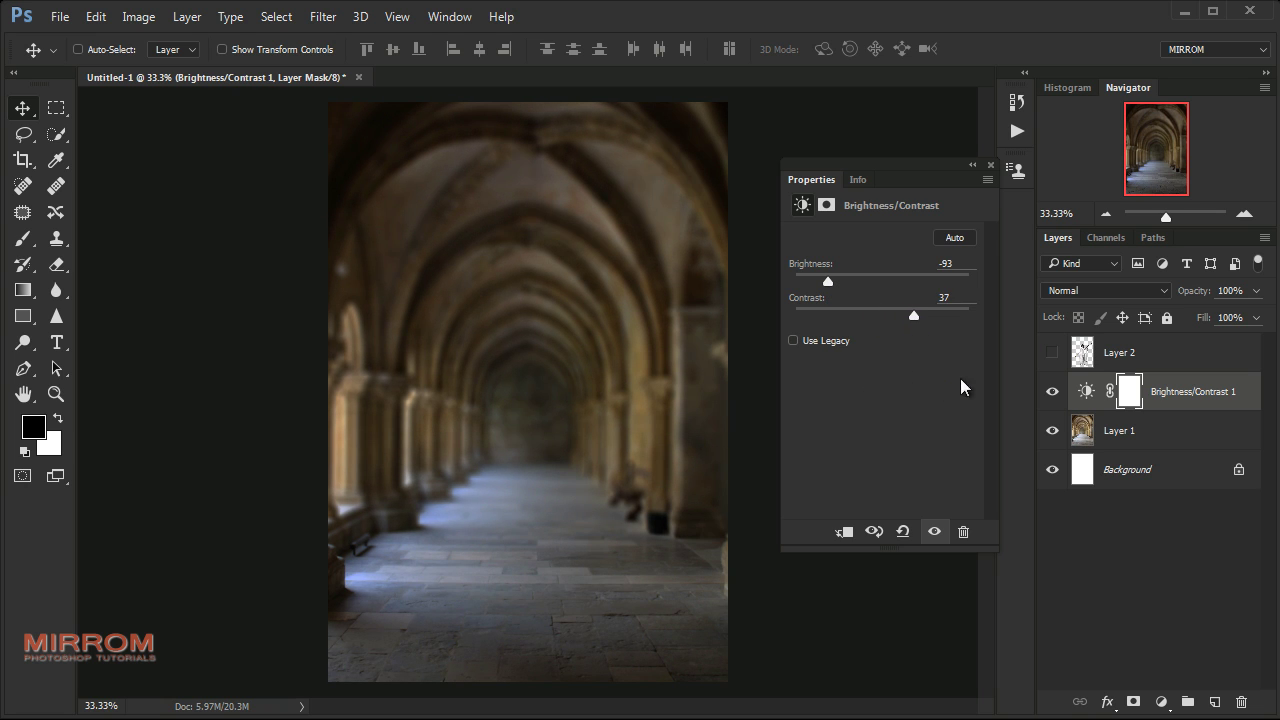
left_click(991, 164)
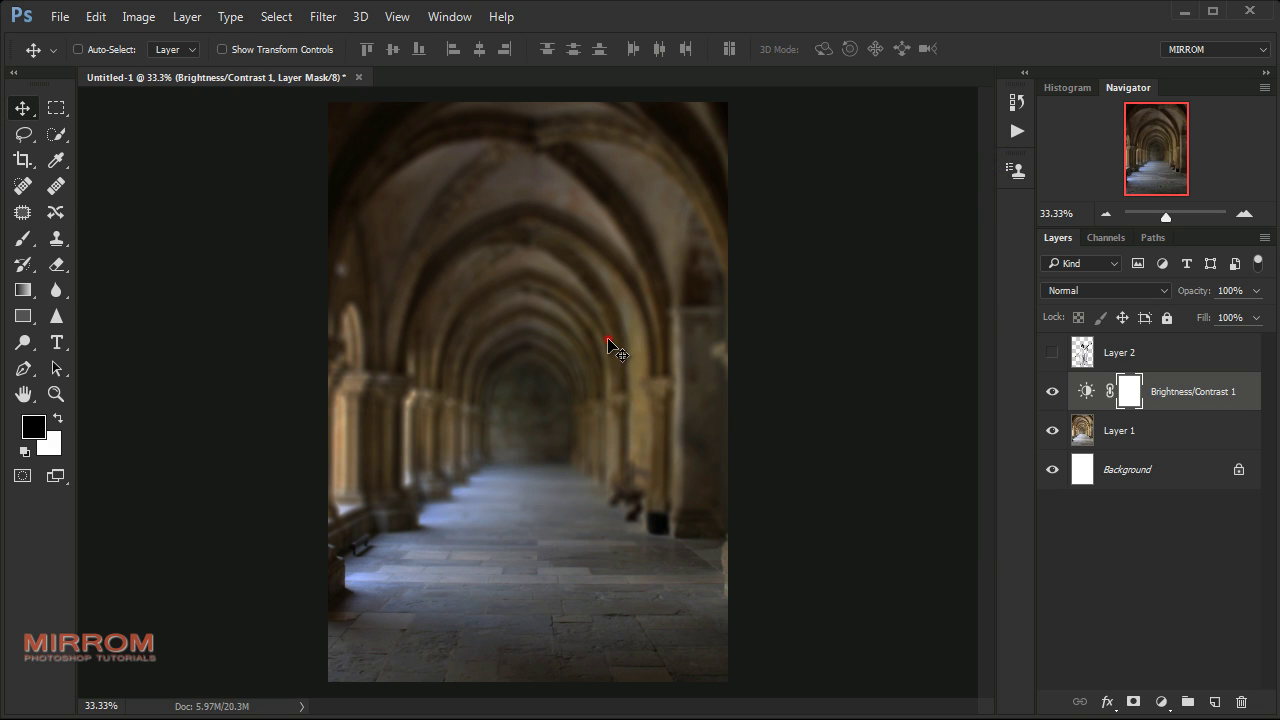
Add a Color Balance layer with midtones at Cyan/Red -33, Magenta/Green -16, Yellow/Blue +52
left_click(1161, 703)
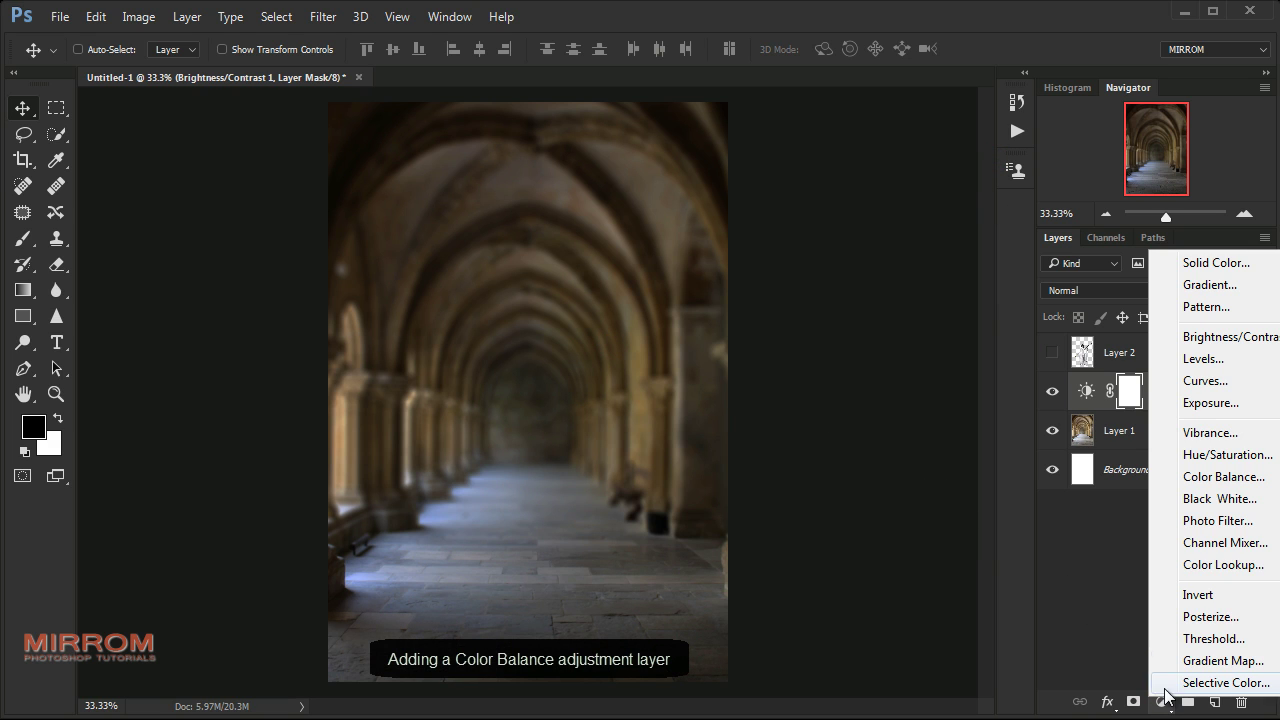
left_click(1203, 477)
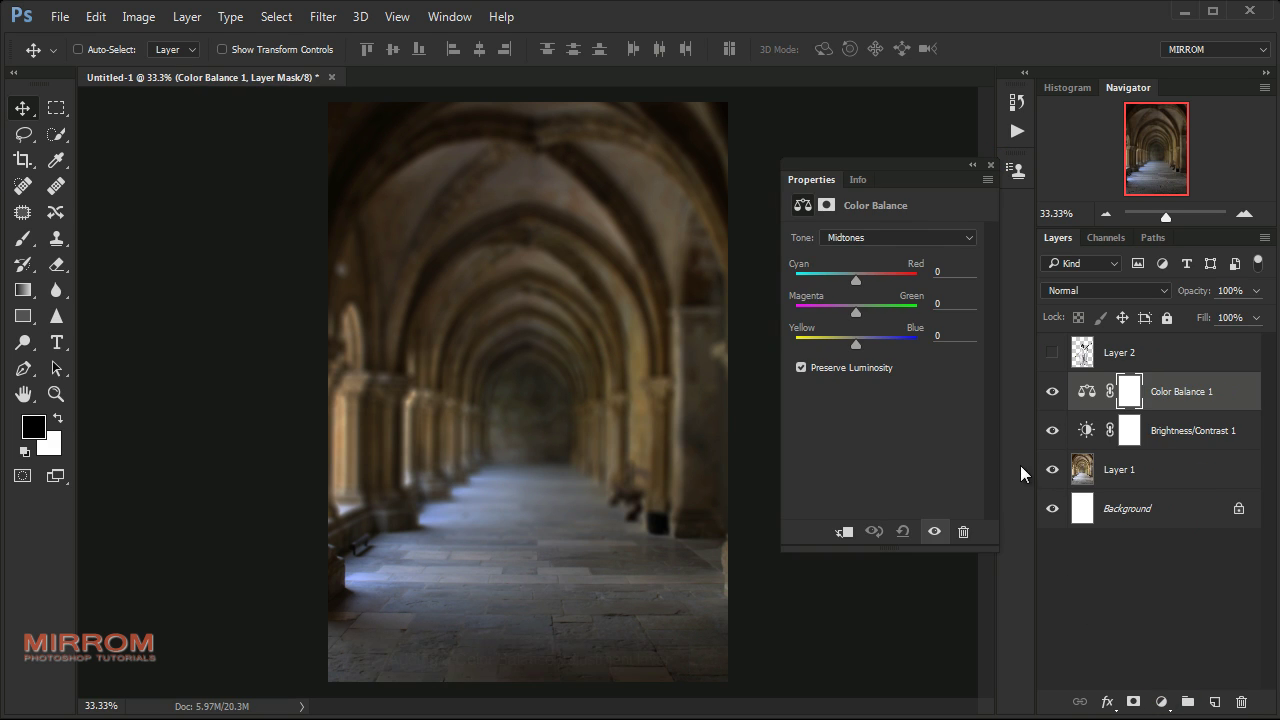
left_click_drag(851, 283, 839, 282)
left_click_drag(857, 312, 888, 342)
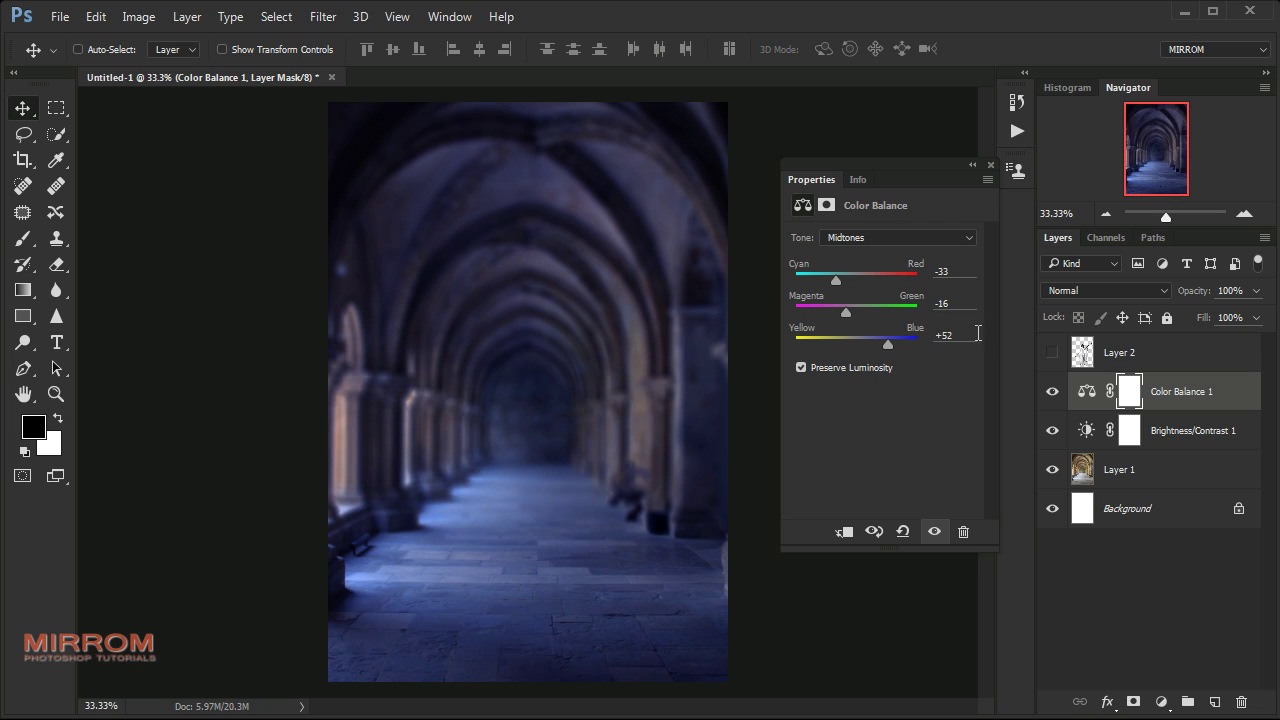
left_click(987, 170)
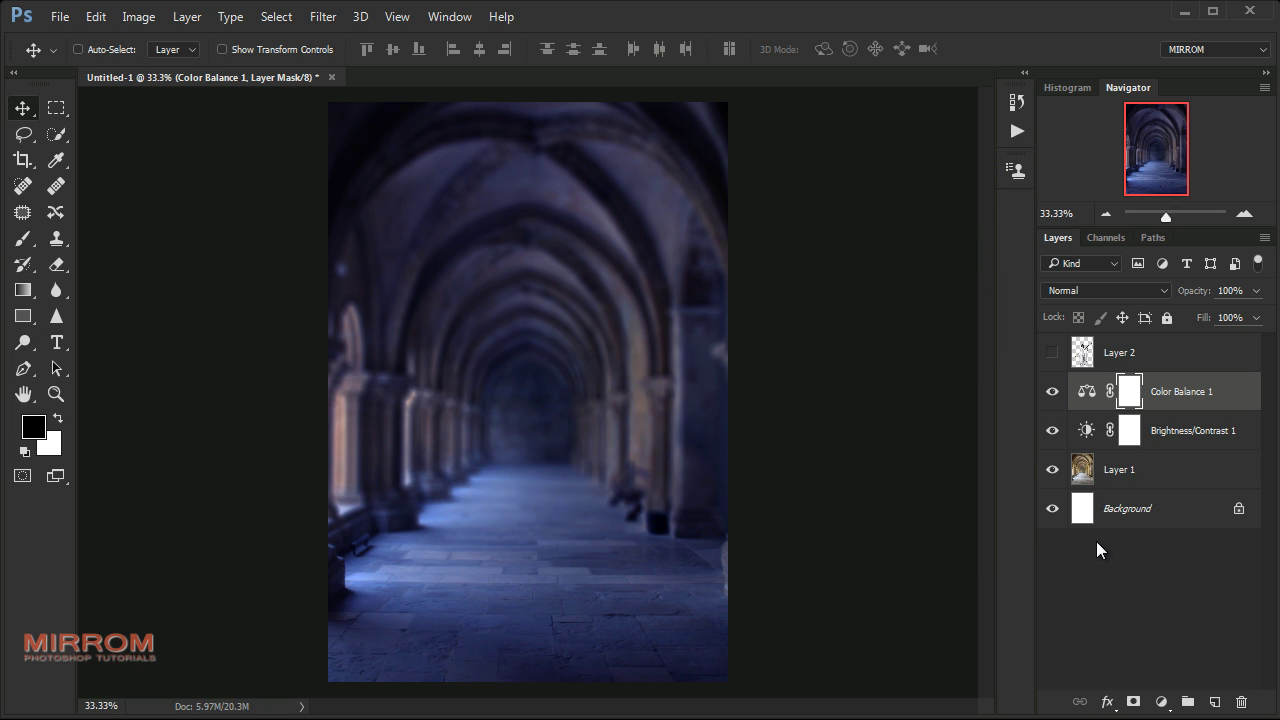
double_click(1086, 391)
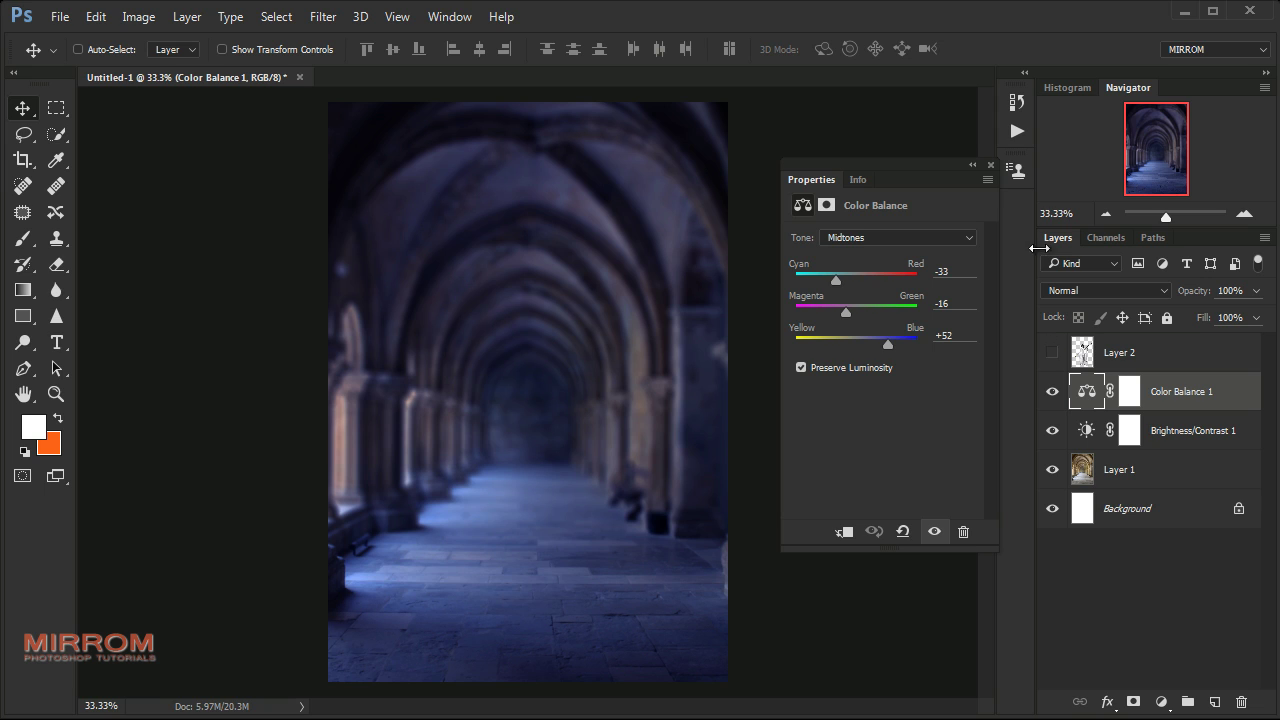
On a new layer, paint a soft tan (c2aa7a) glow at the corridor's end
left_click(990, 165)
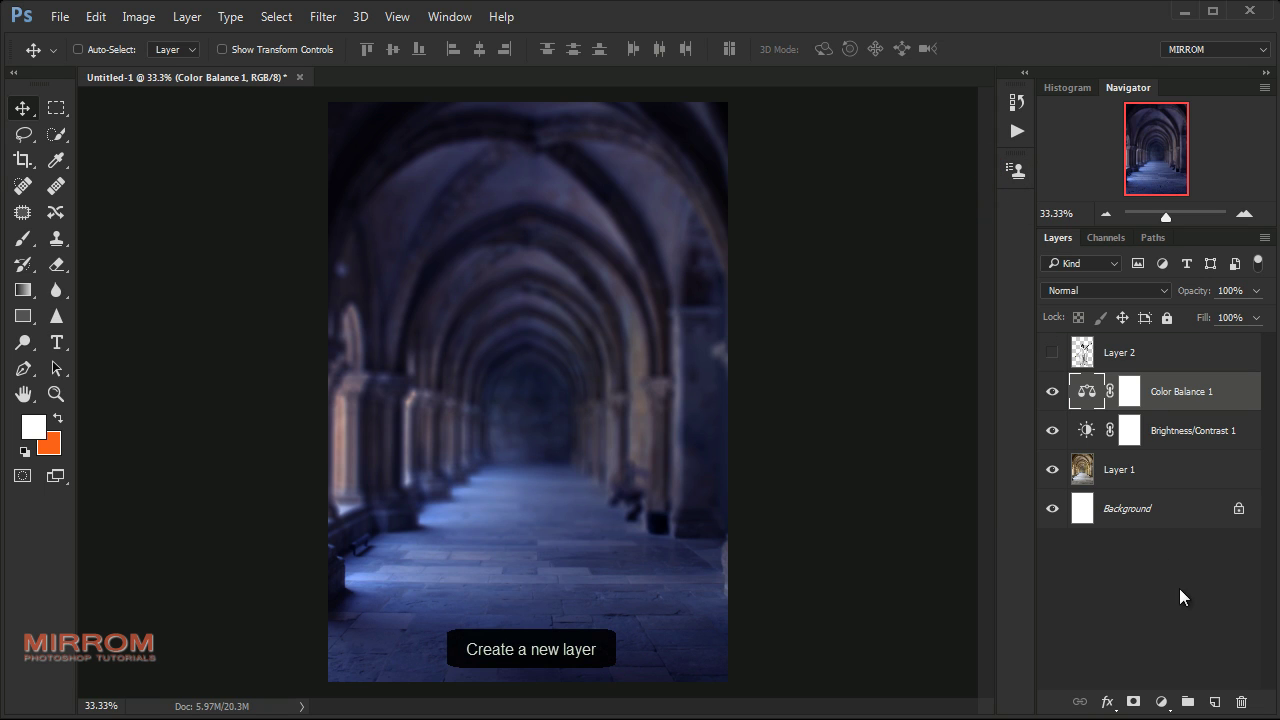
left_click(1211, 703)
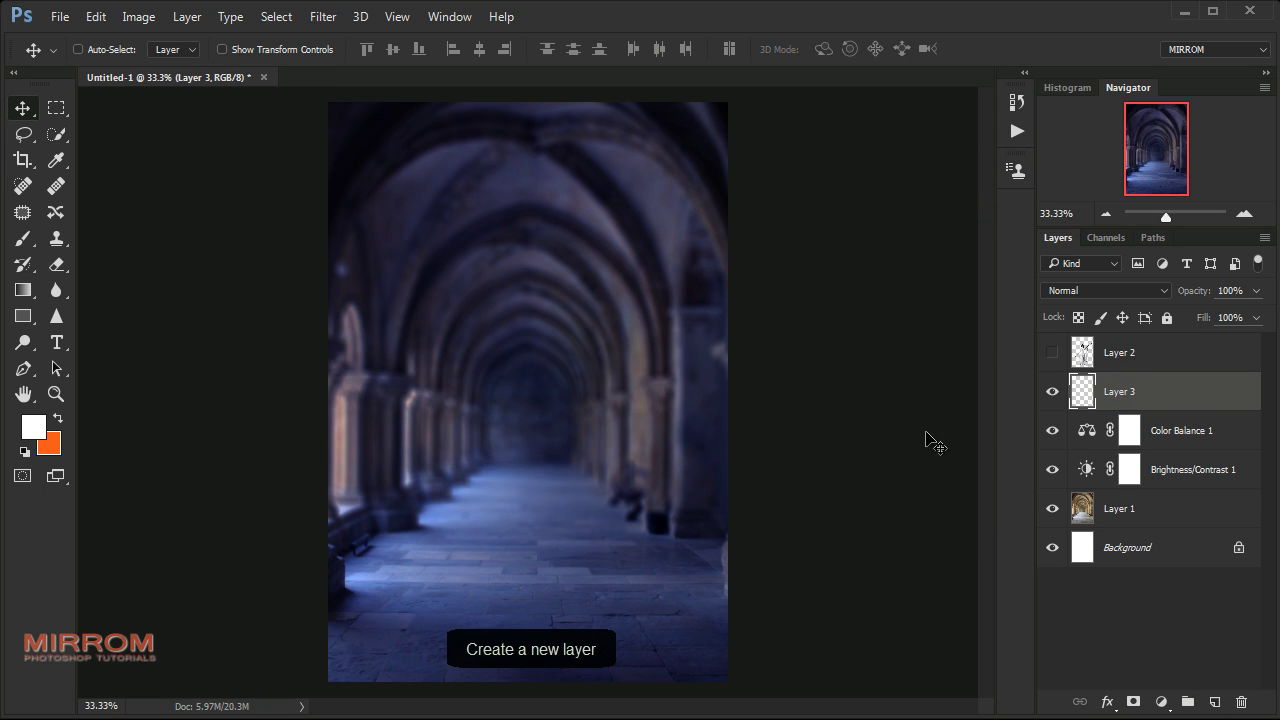
left_click(39, 428)
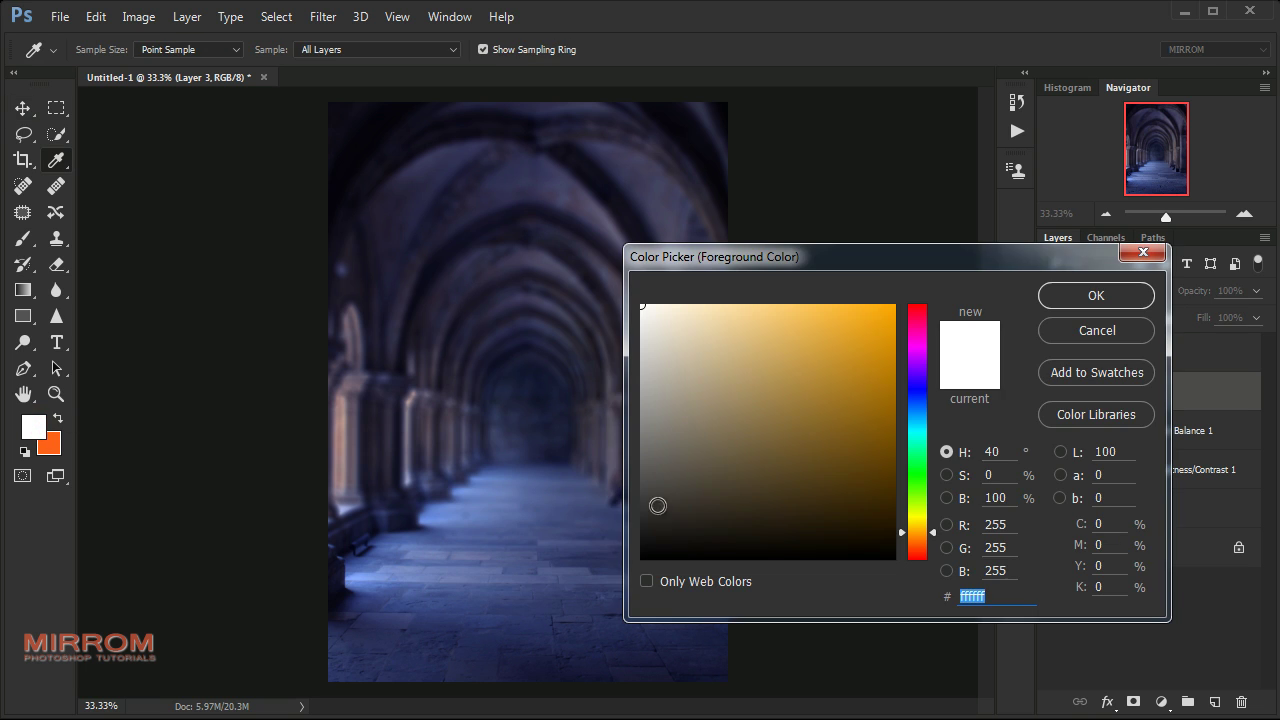
type("c2aa7a")
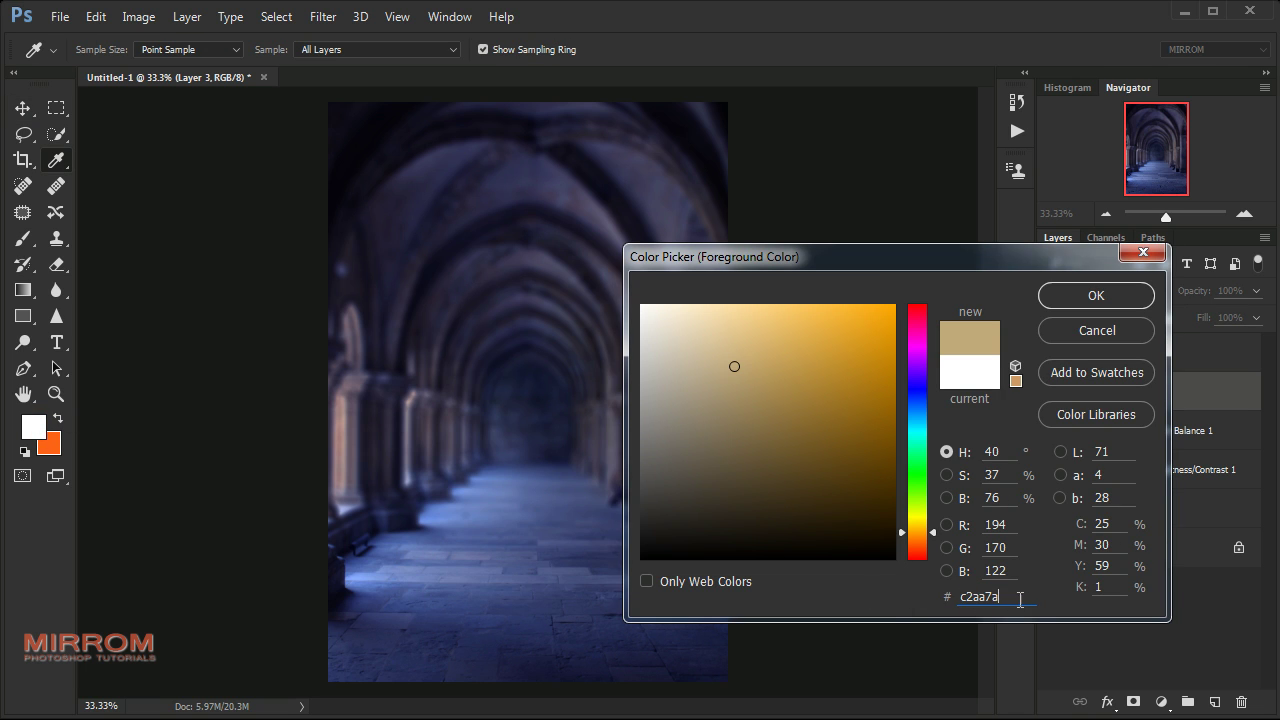
left_click(1012, 603)
left_click(1095, 296)
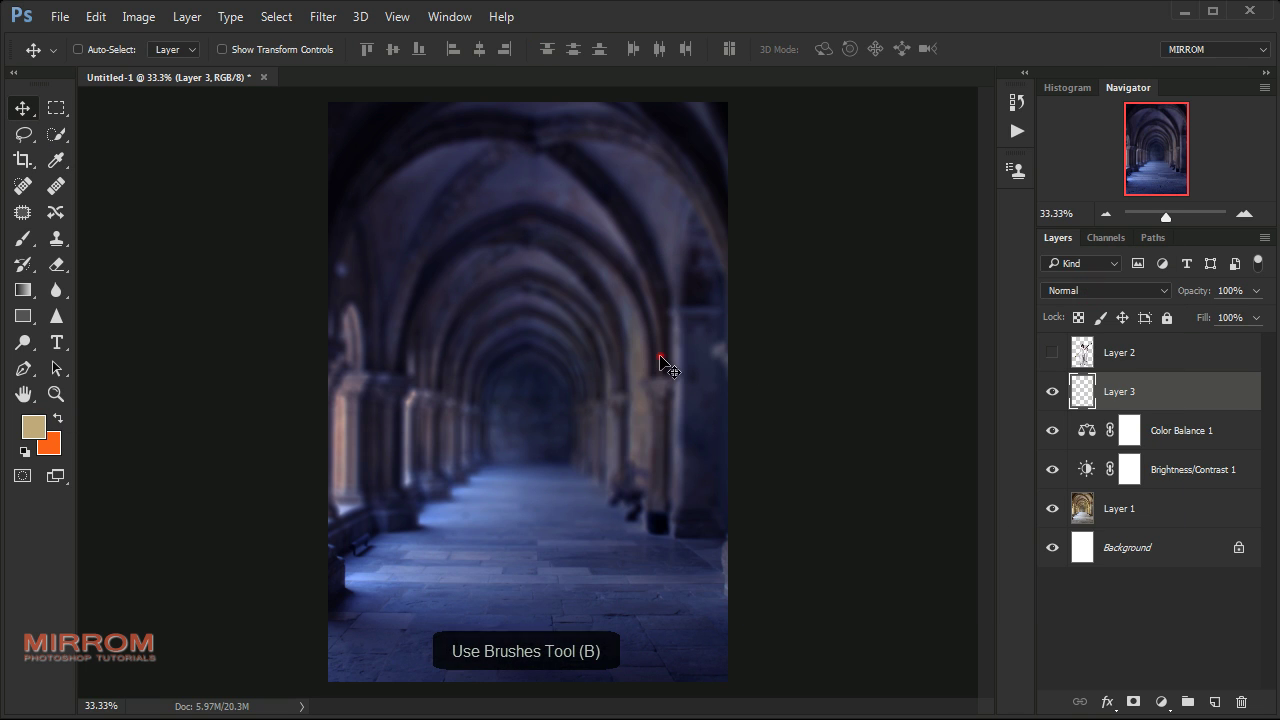
key("b")
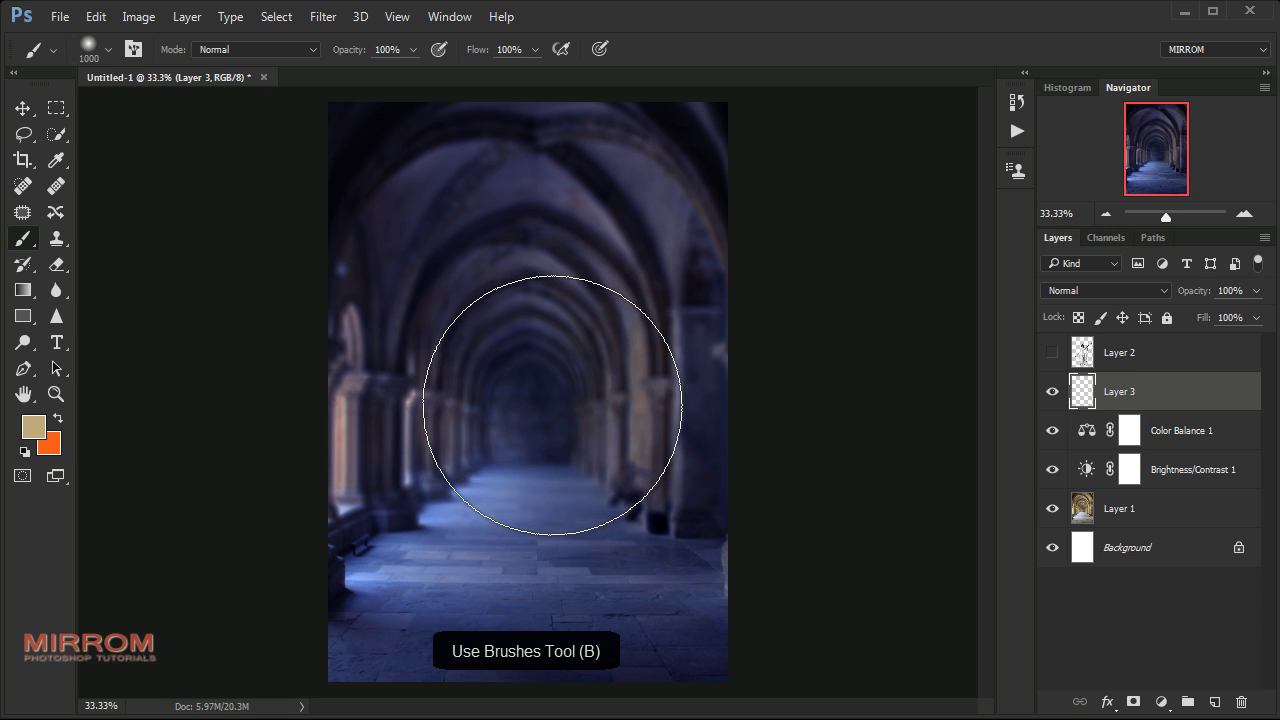
left_click(532, 427)
Nudge the glow layer down and enlarge it proportionally to 110%
key("v")
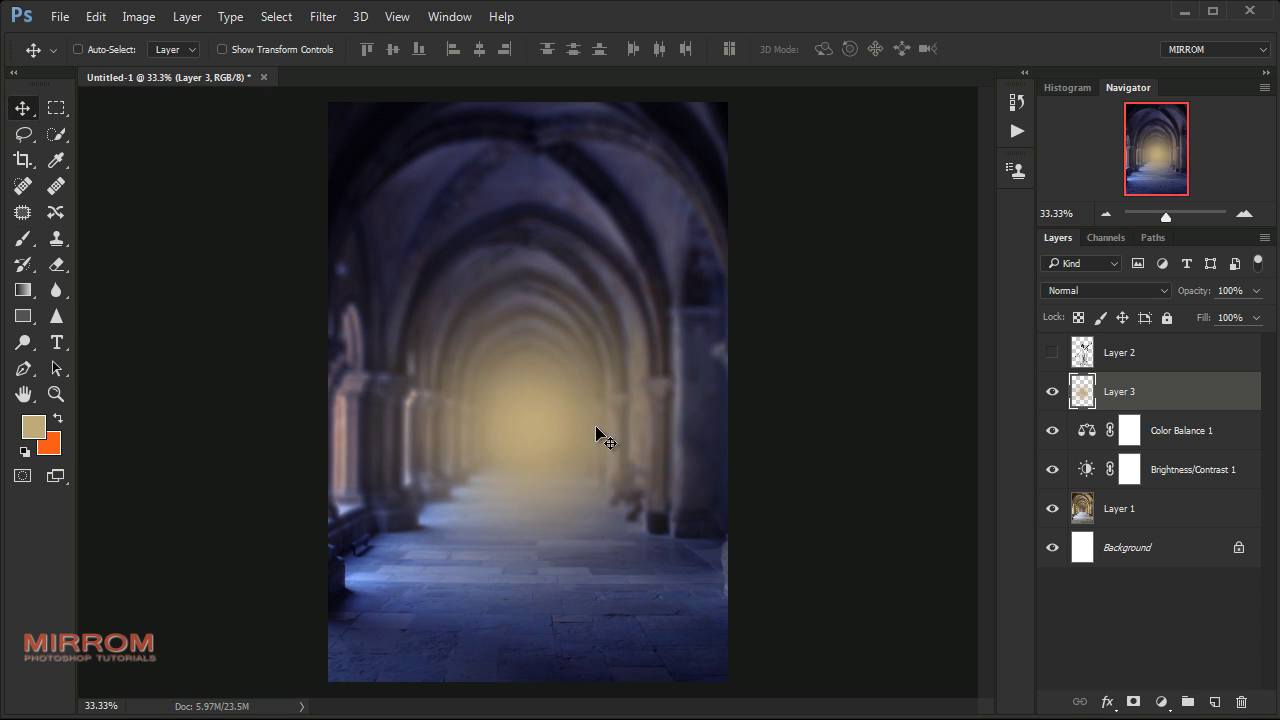
left_click_drag(533, 428, 533, 447)
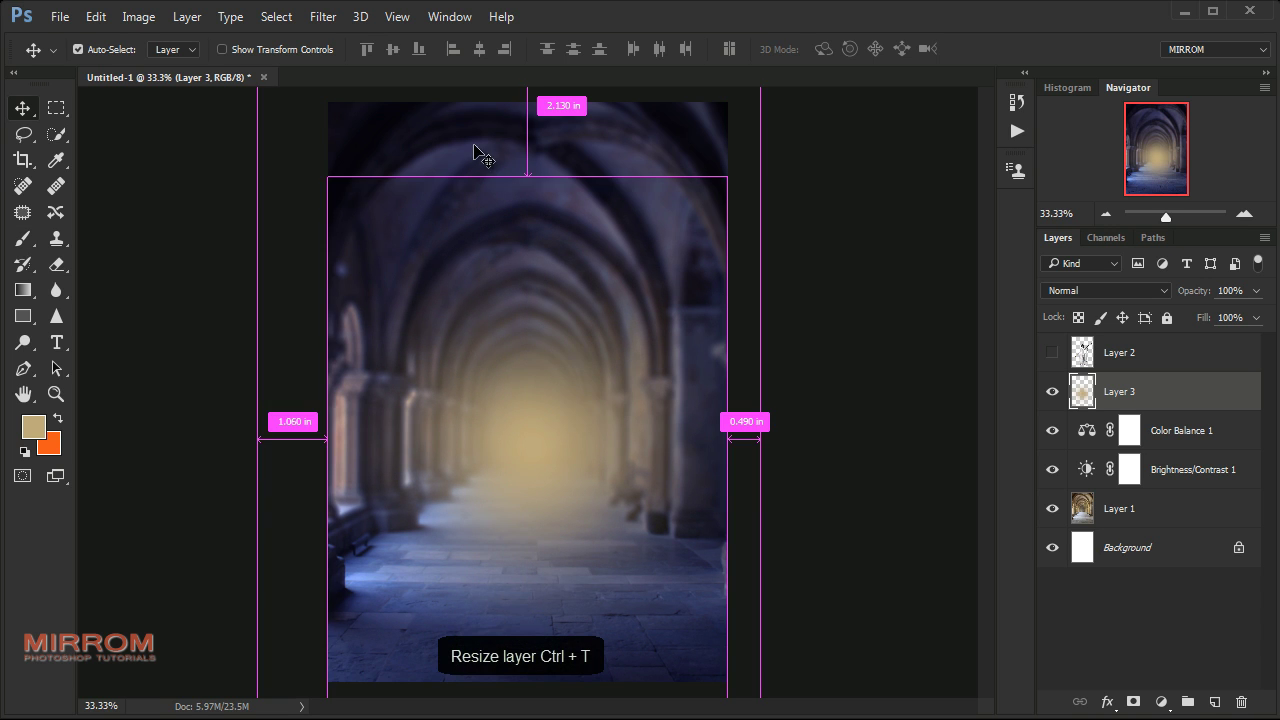
key("ctrl+t")
left_click(341, 50)
left_click(302, 50)
key("Up")
key("Up")
key("Up")
key("Up")
key("Up")
key("Up")
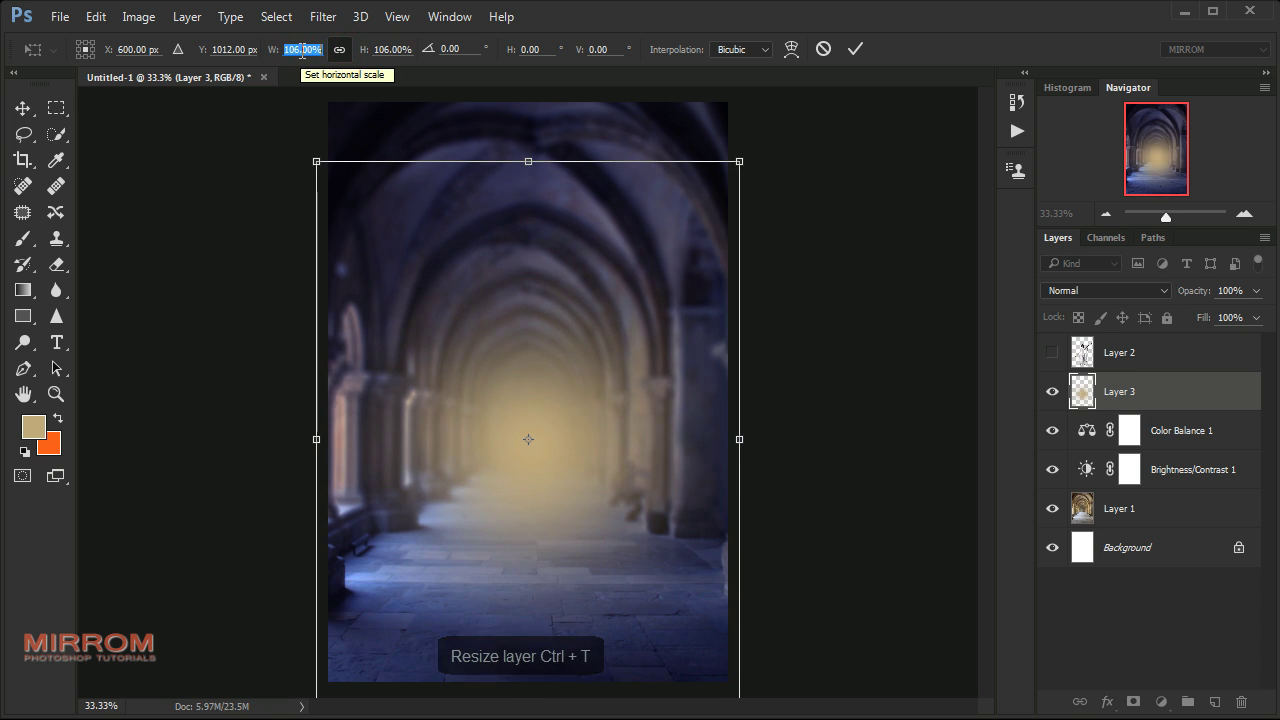
key("Up")
key("Up")
key("Up")
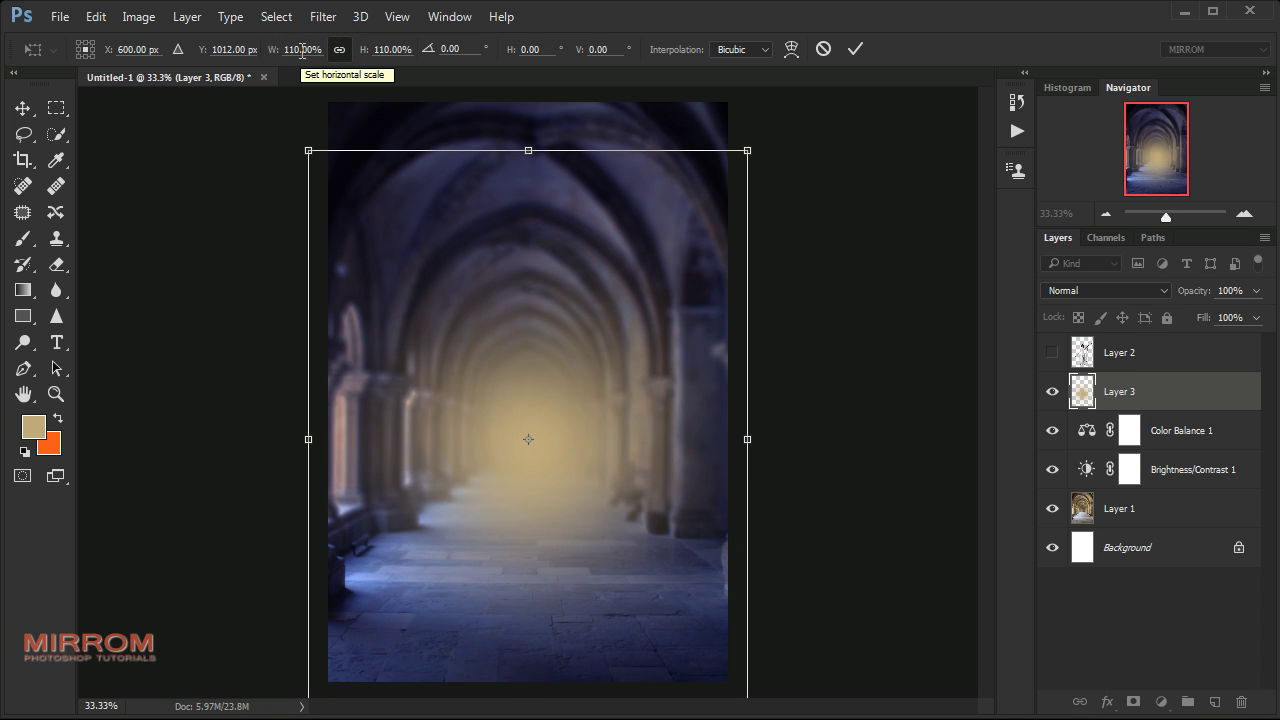
key("Return")
Move the glow slightly higher in the corridor and set its blend mode to Soft Light
left_click_drag(534, 434, 526, 449)
key("ctrl")
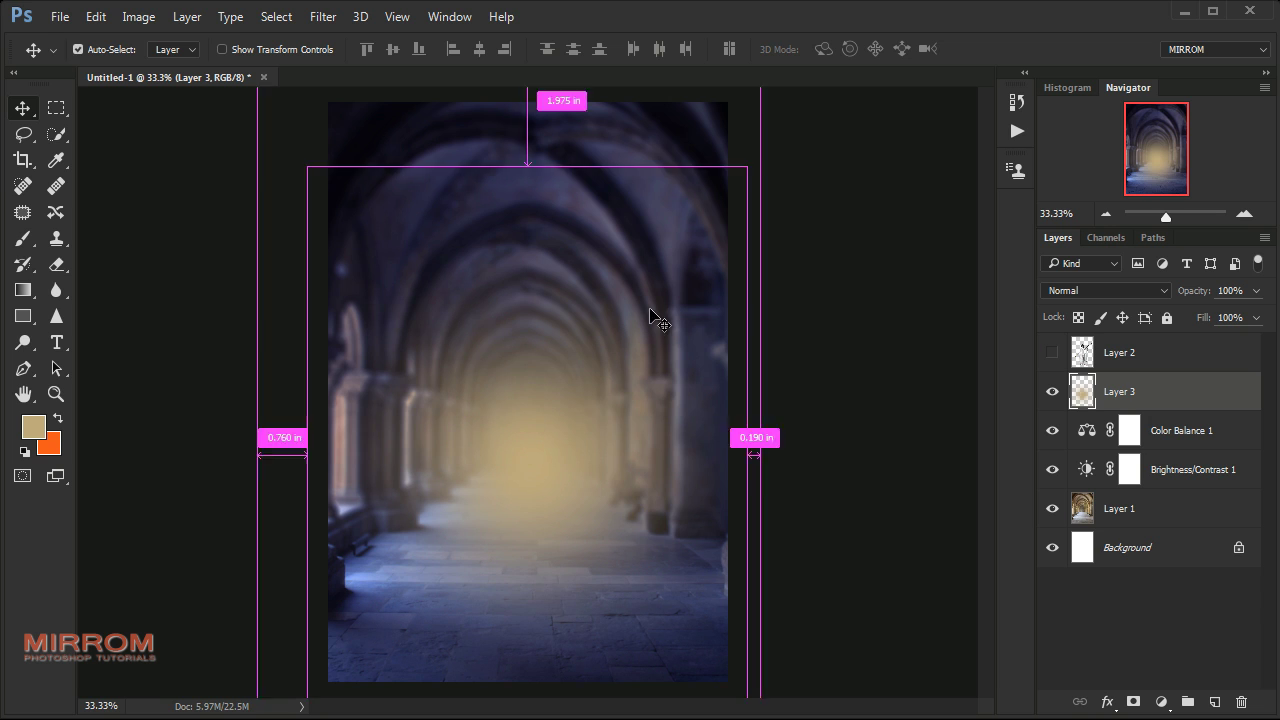
key("ctrl+t")
left_click_drag(558, 304, 554, 255)
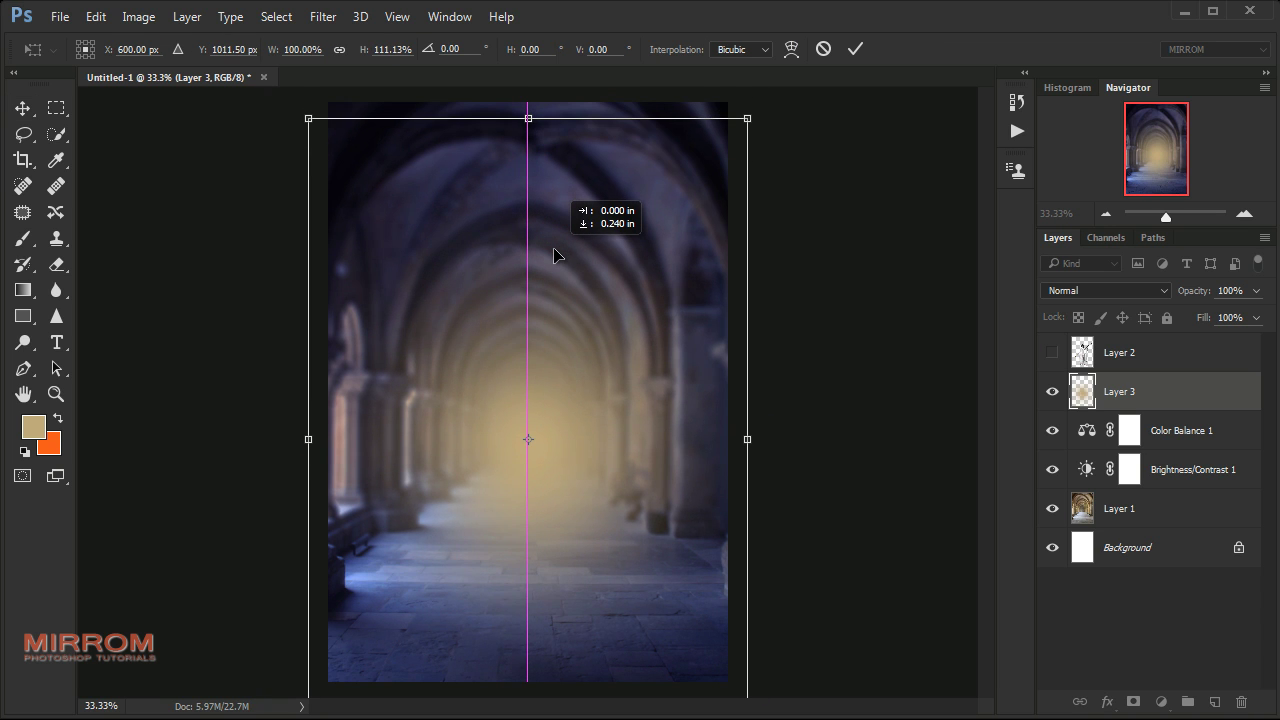
key("Return")
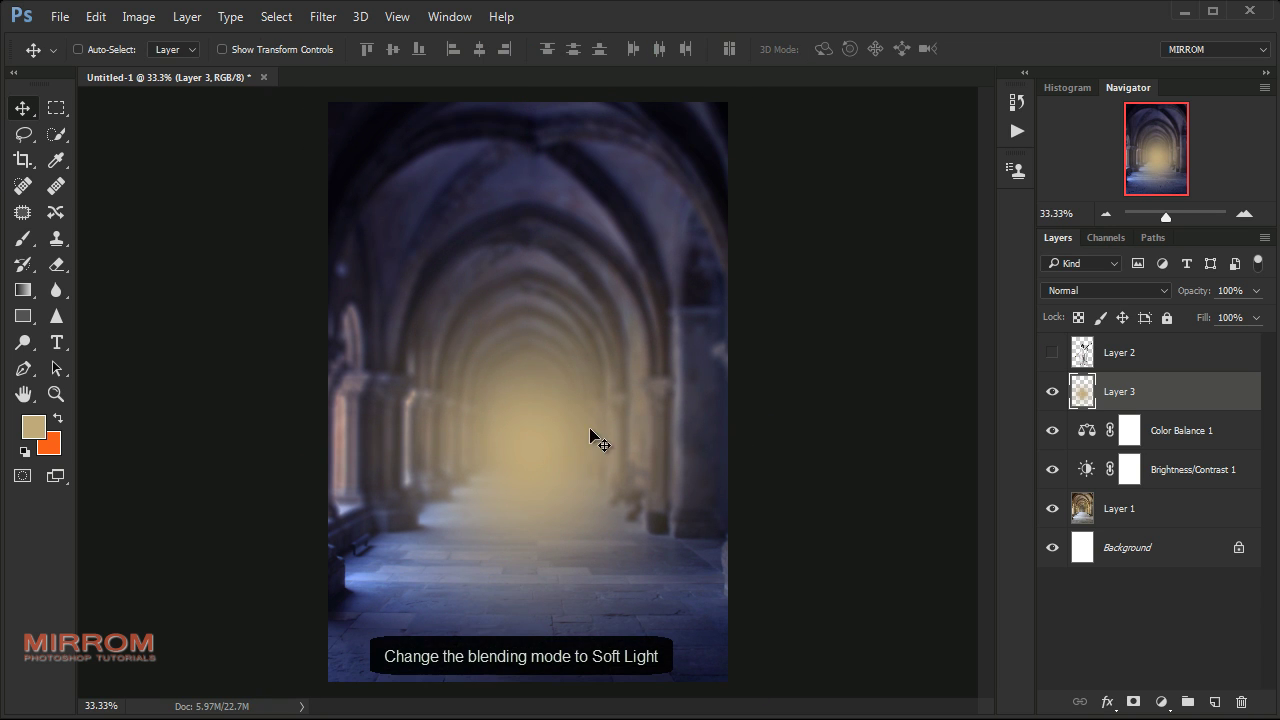
left_click(1067, 291)
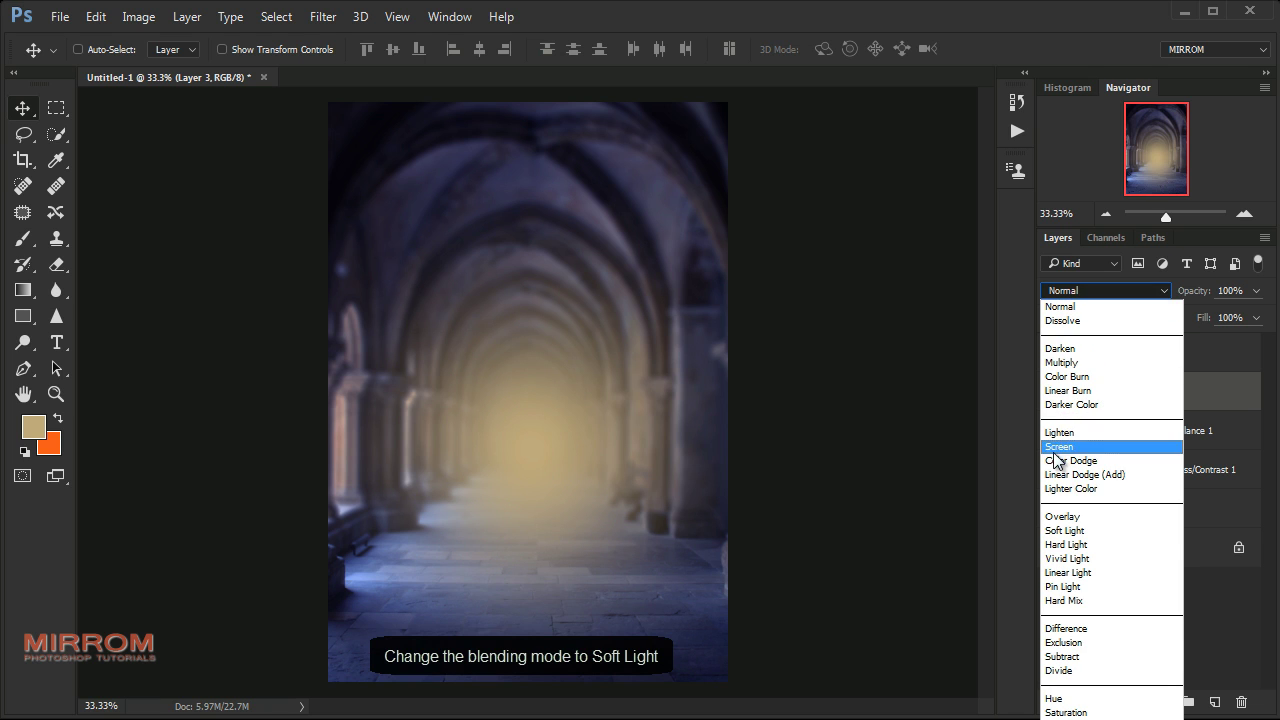
left_click(1075, 531)
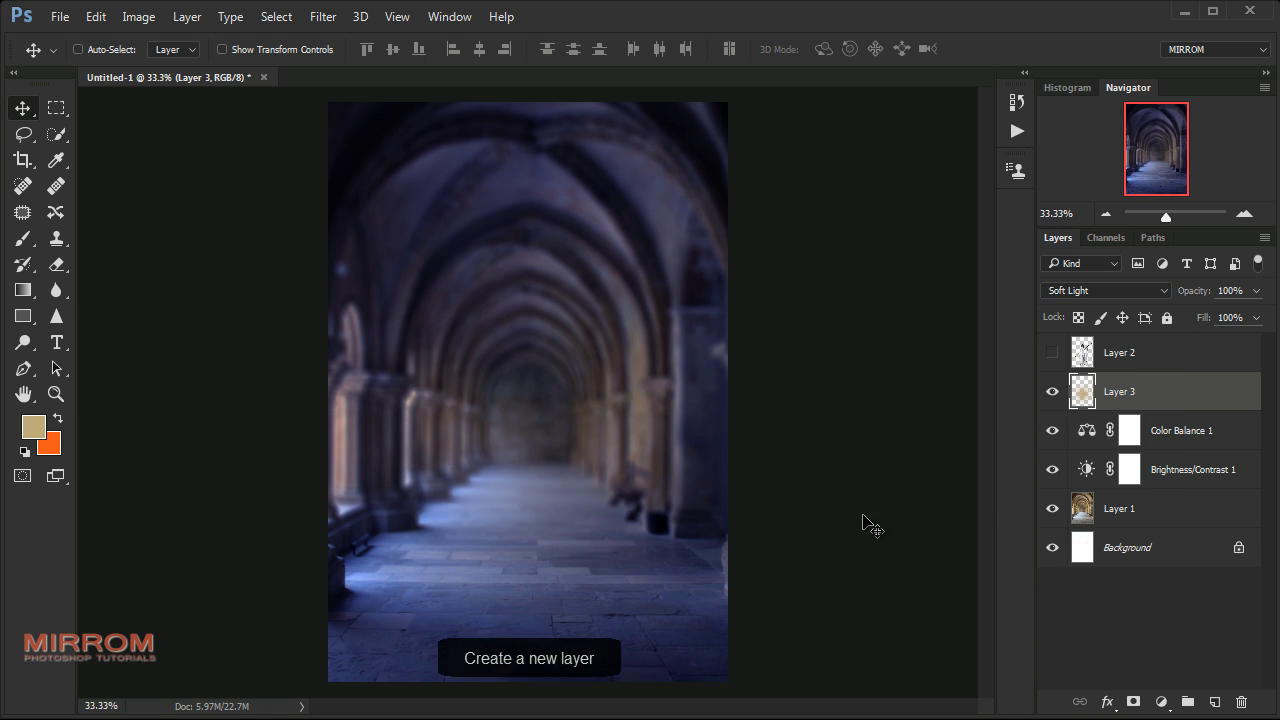
Create Layer 4 with white as foreground colour and cloud brush 969 selected
left_click(1216, 701)
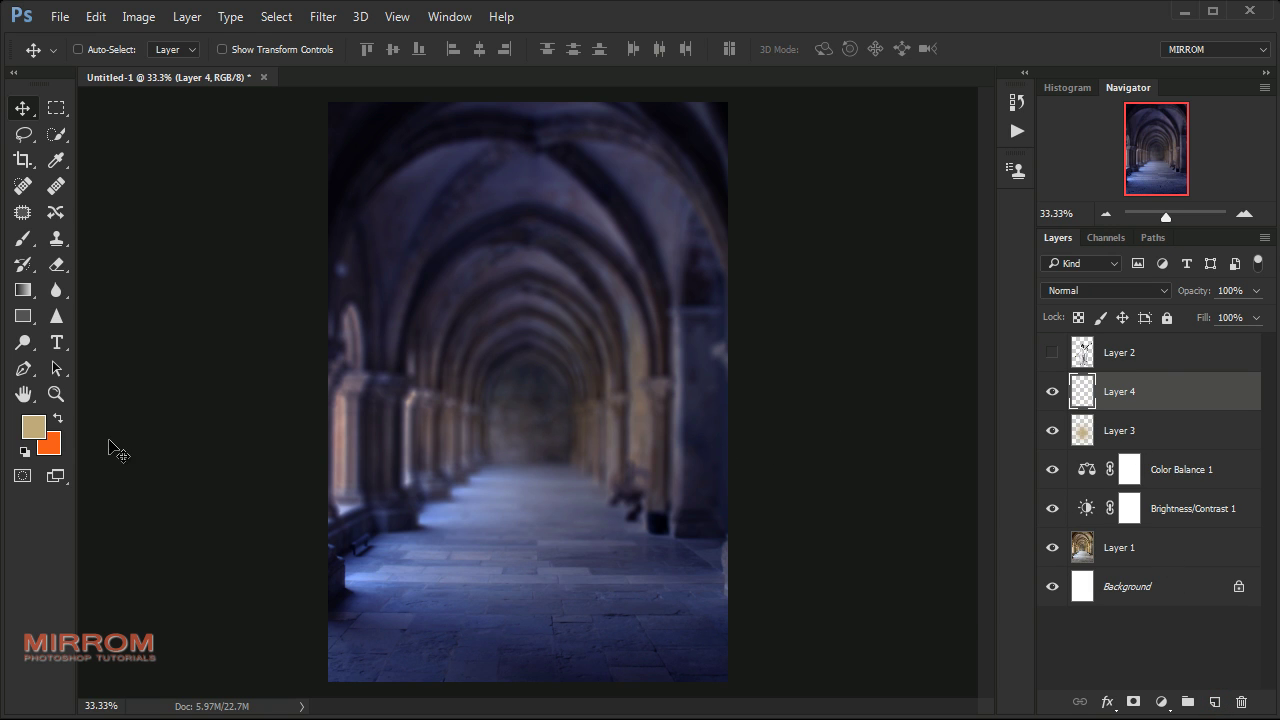
left_click(33, 427)
left_click(643, 304)
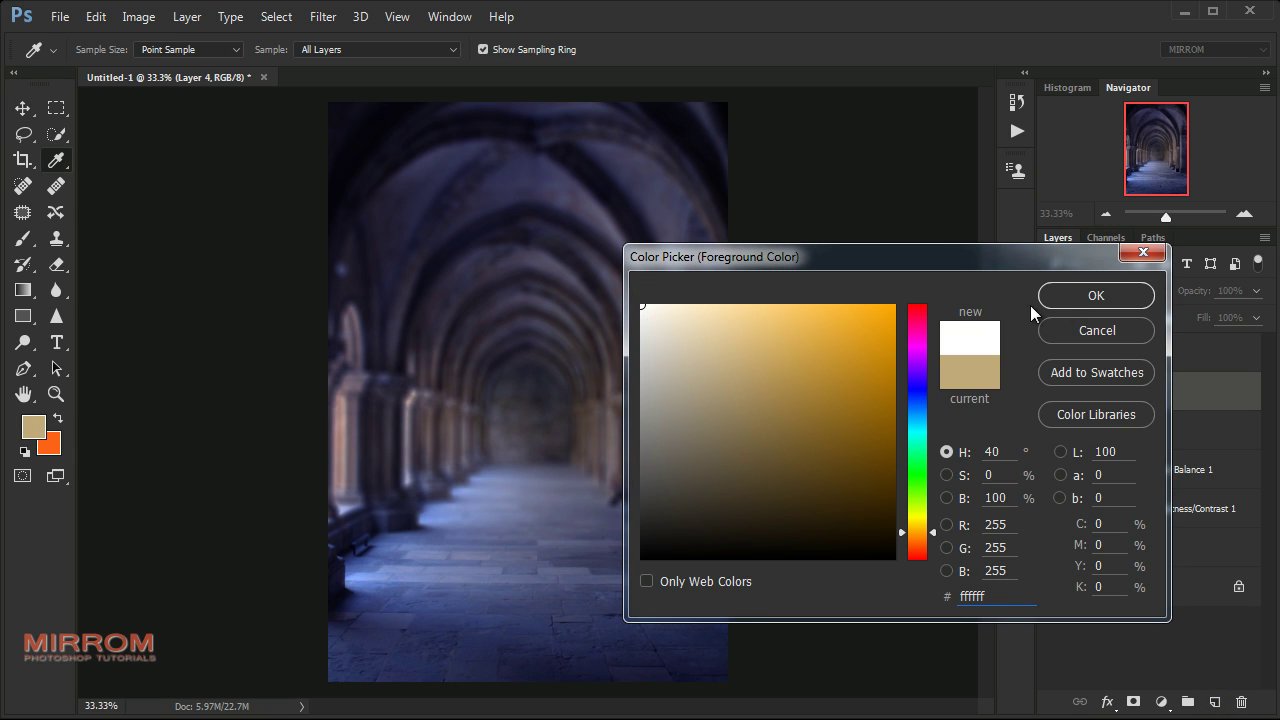
left_click(1080, 296)
key("b")
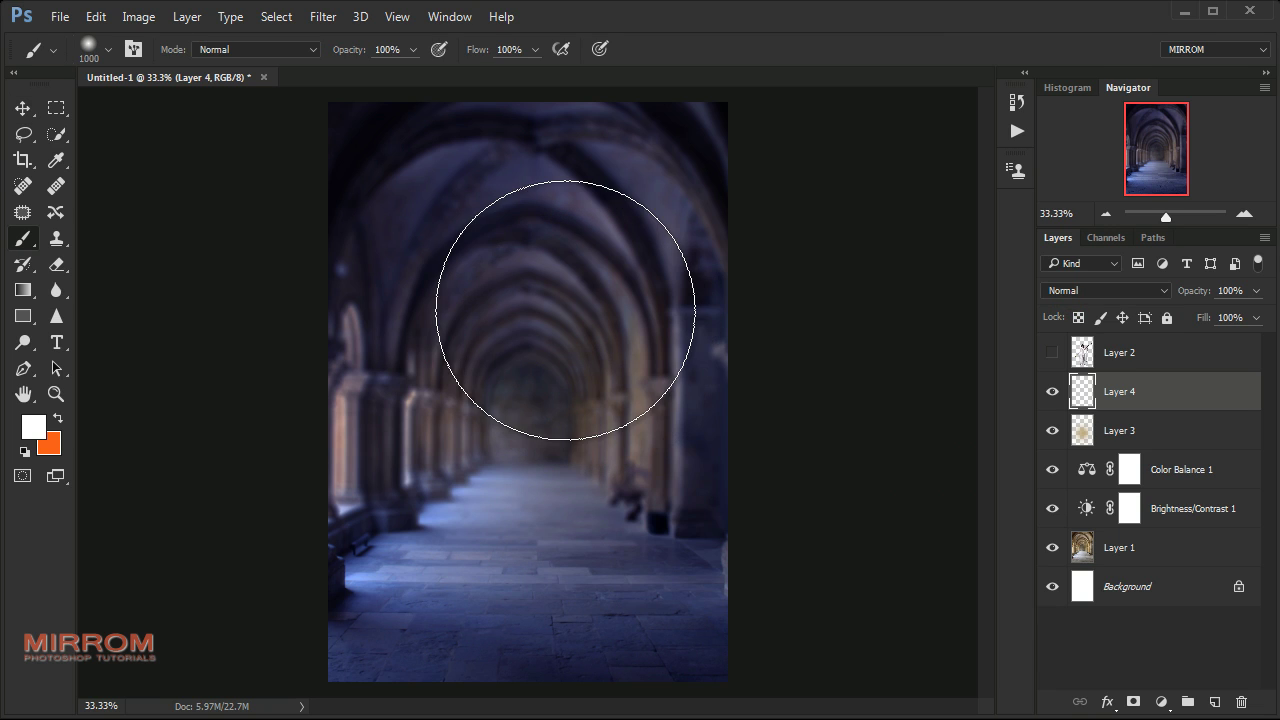
right_click(565, 310)
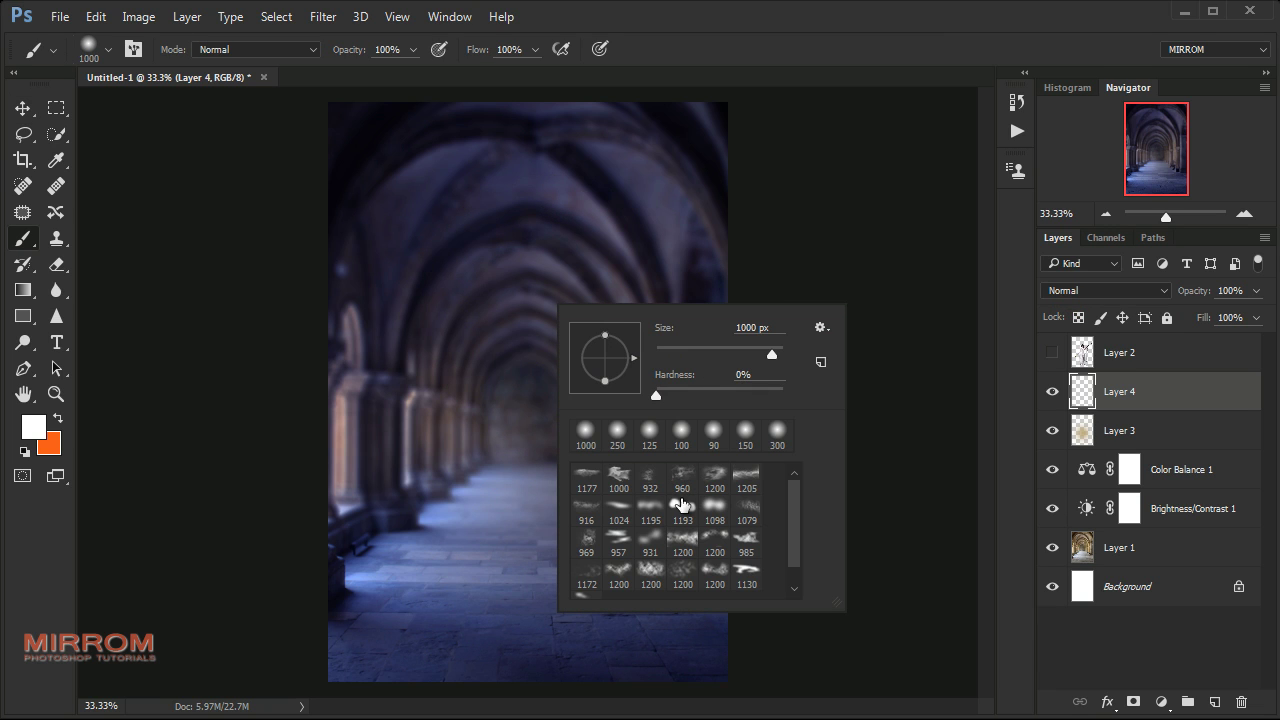
left_click(594, 555)
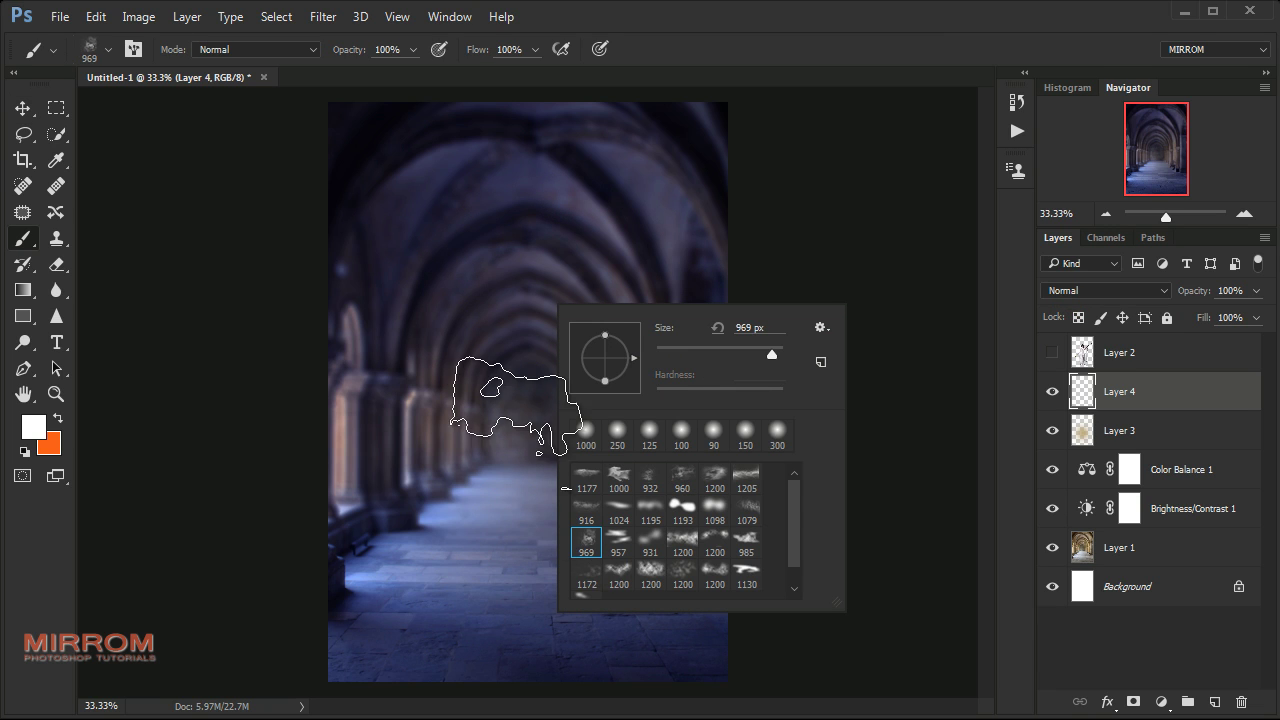
key("Return")
Paint white mist through the corridor at brush sizes 1100, 700 and 1600, partly at 32% opacity
key("bracketright")
key("bracketright")
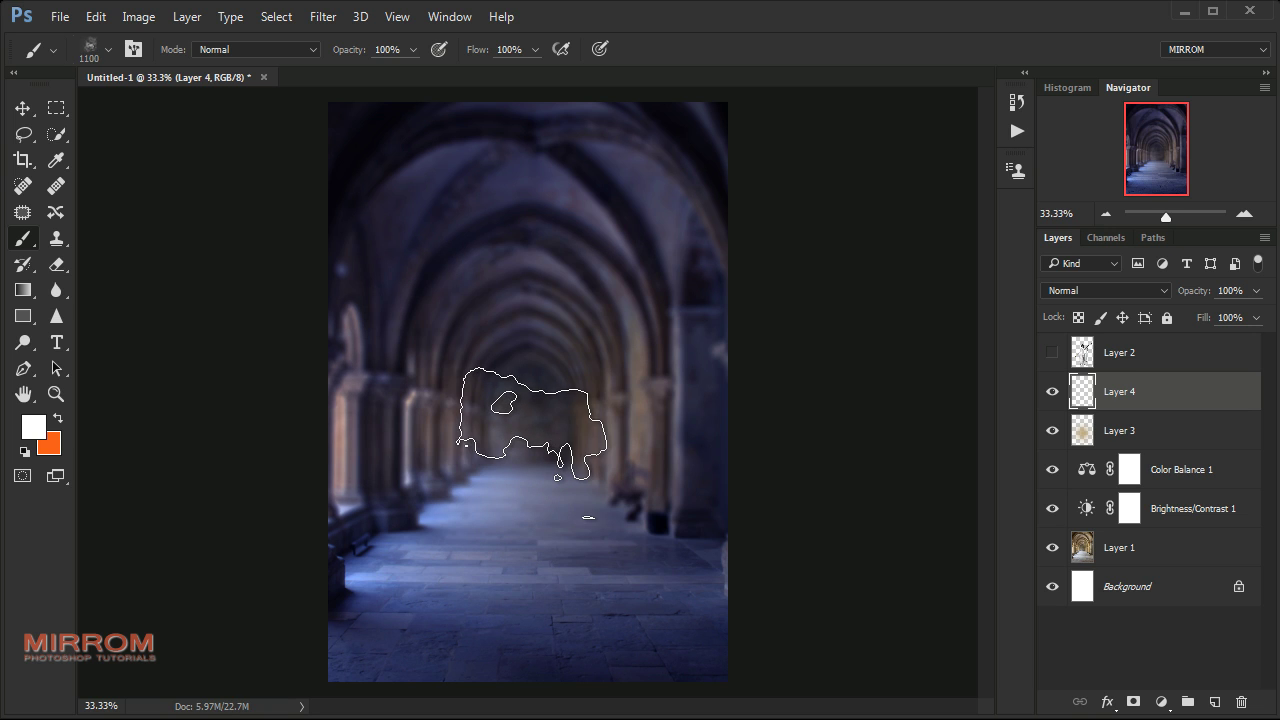
left_click(502, 393)
key("bracketleft")
key("bracketleft")
key("bracketleft")
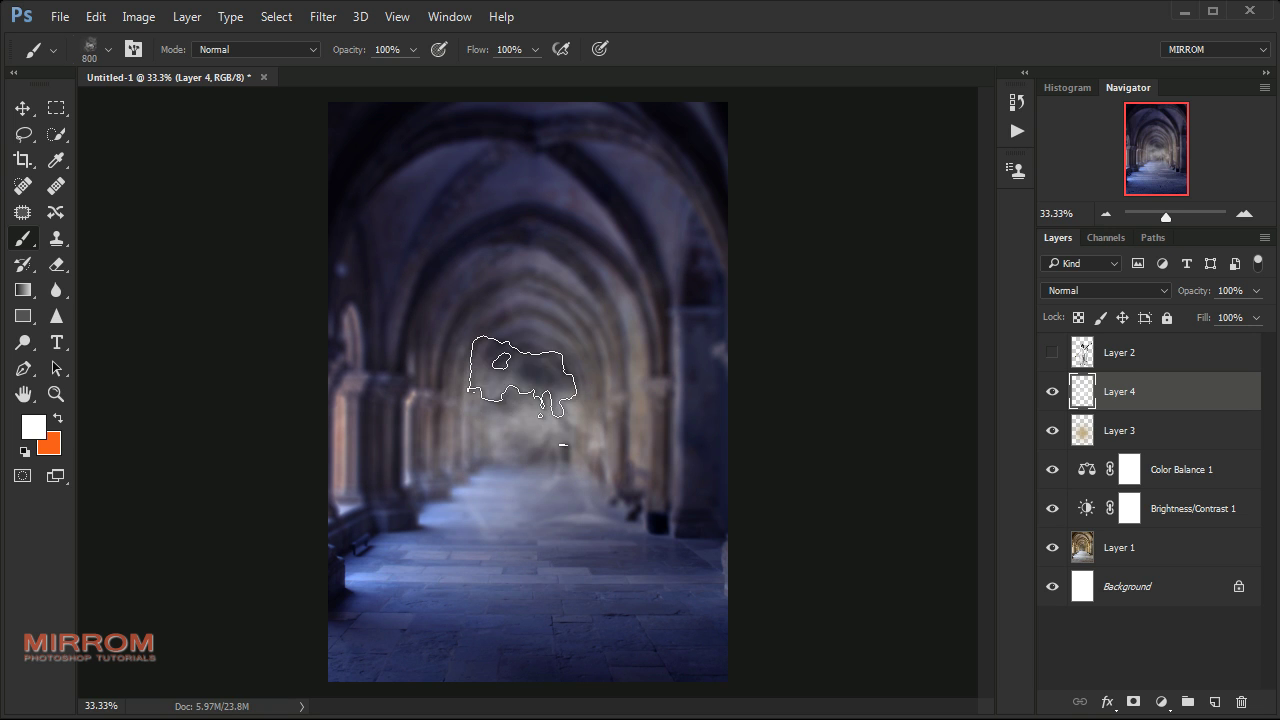
left_click(517, 360)
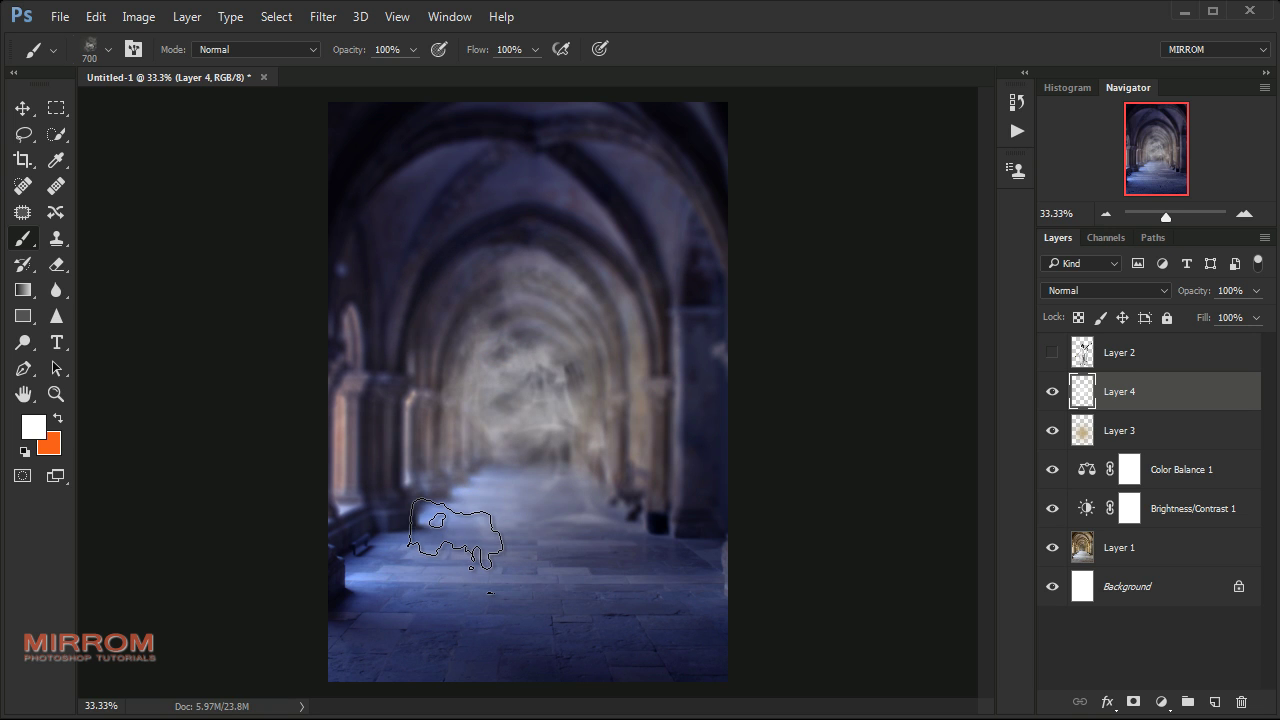
left_click_drag(344, 52, 340, 56)
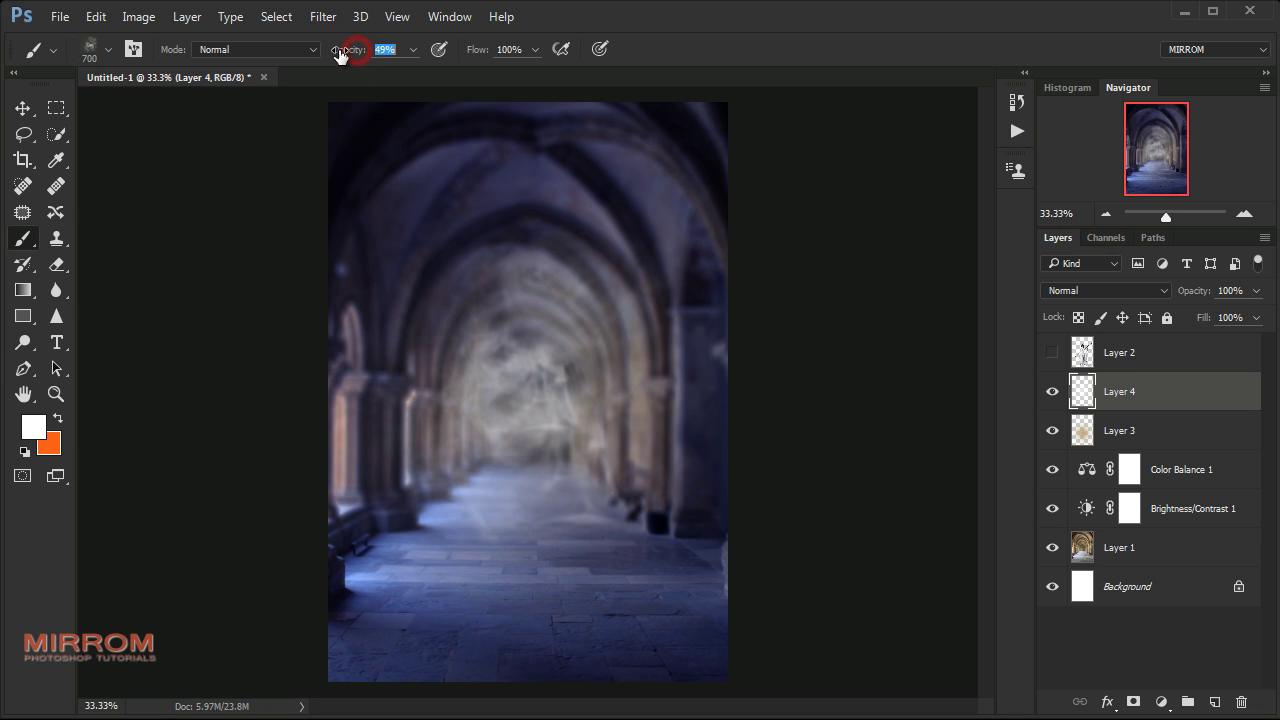
right_click(529, 352)
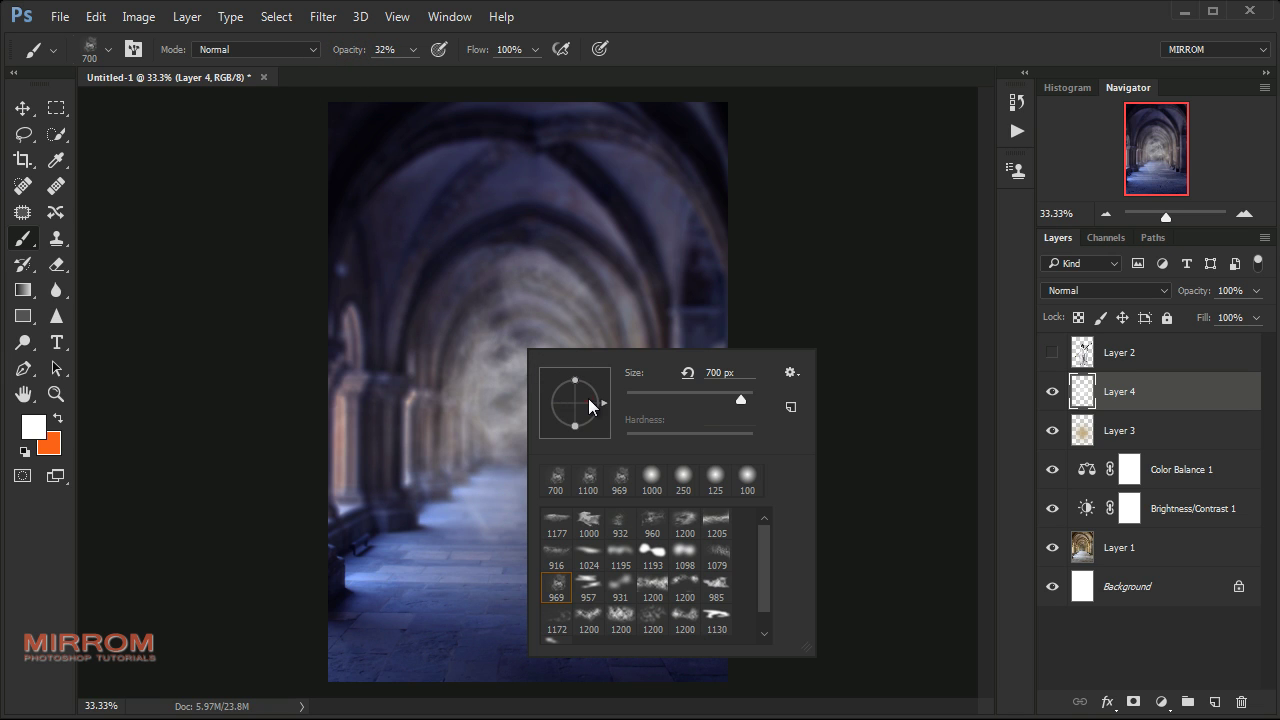
left_click(249, 389)
key("bracketright")
key("bracketright")
key("bracketright")
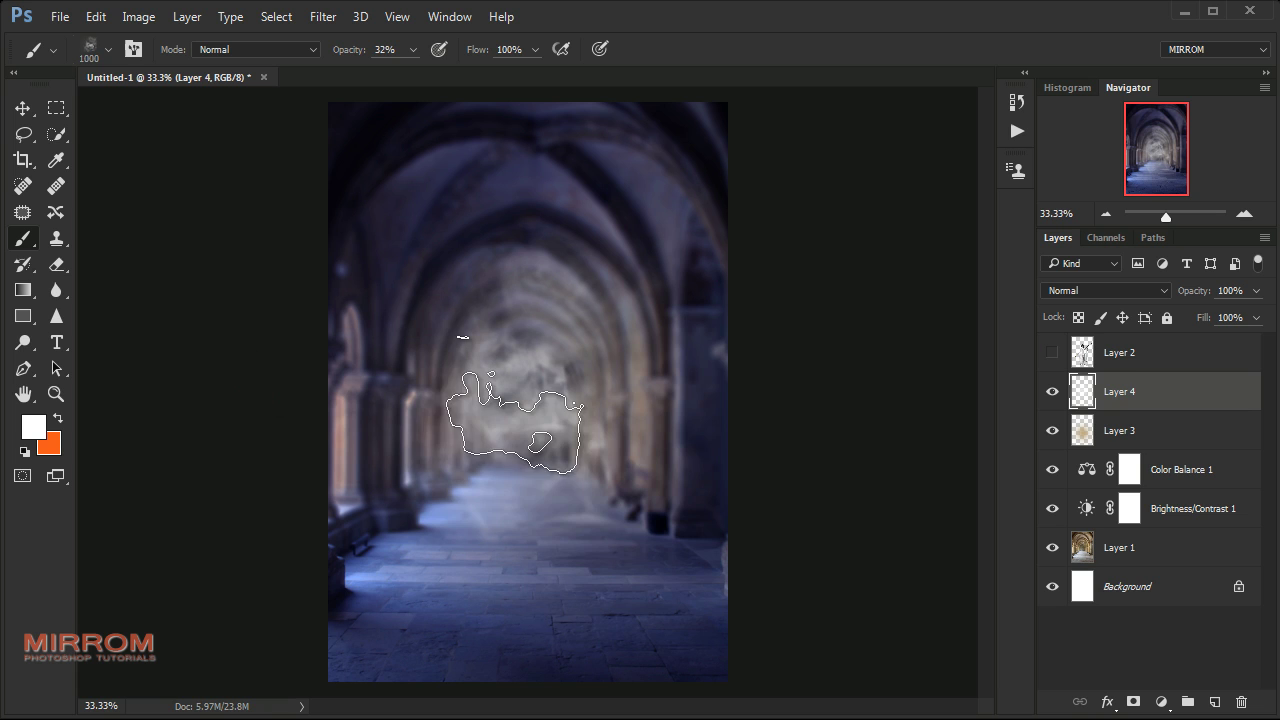
key("bracketright")
key("bracketright")
key("bracketright")
key("bracketright")
key("bracketright")
left_click(557, 491)
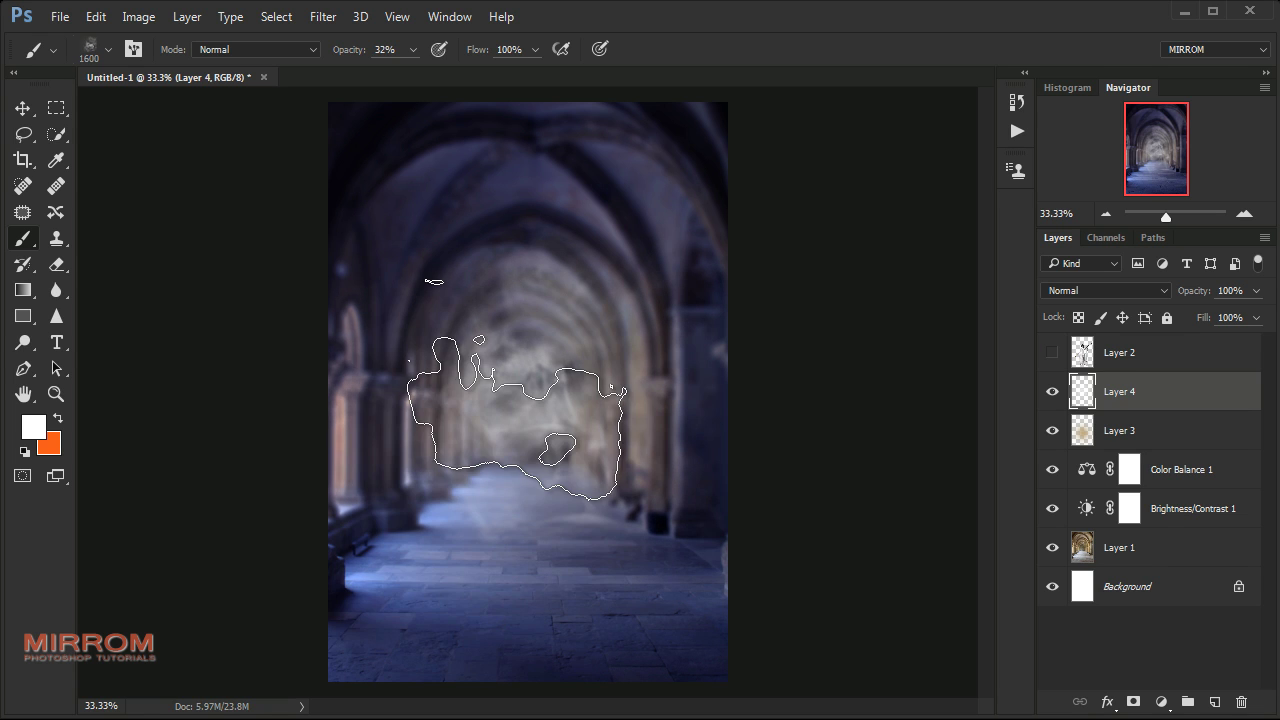
Soften the Layer 4 mist with a 1.7 px Gaussian Blur and lower its opacity to 90%
key("v")
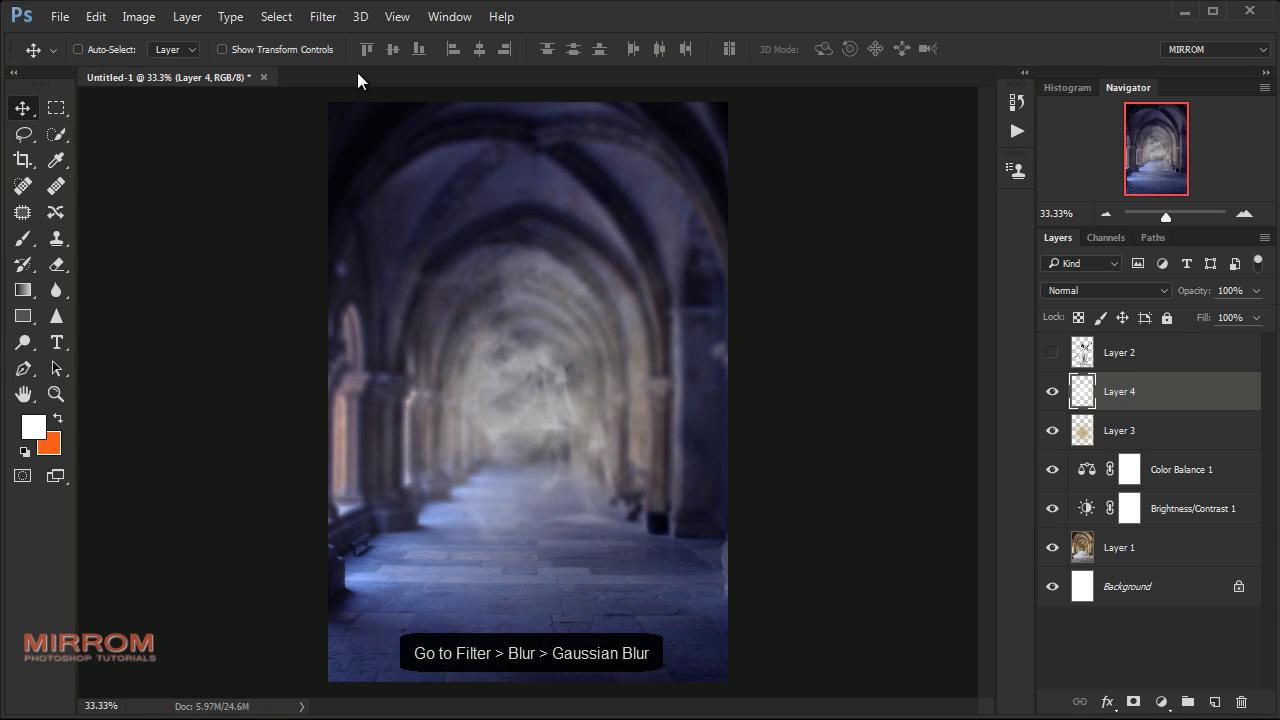
left_click(323, 16)
mouse_move(333, 237)
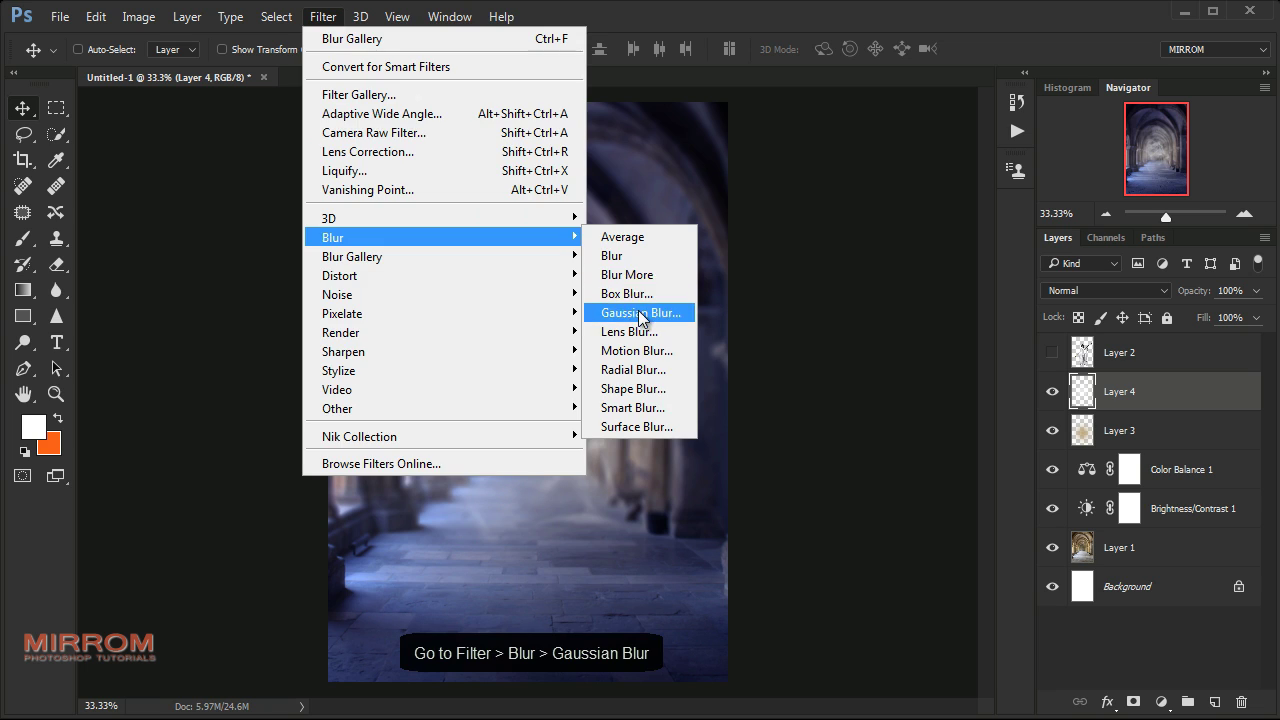
left_click(639, 311)
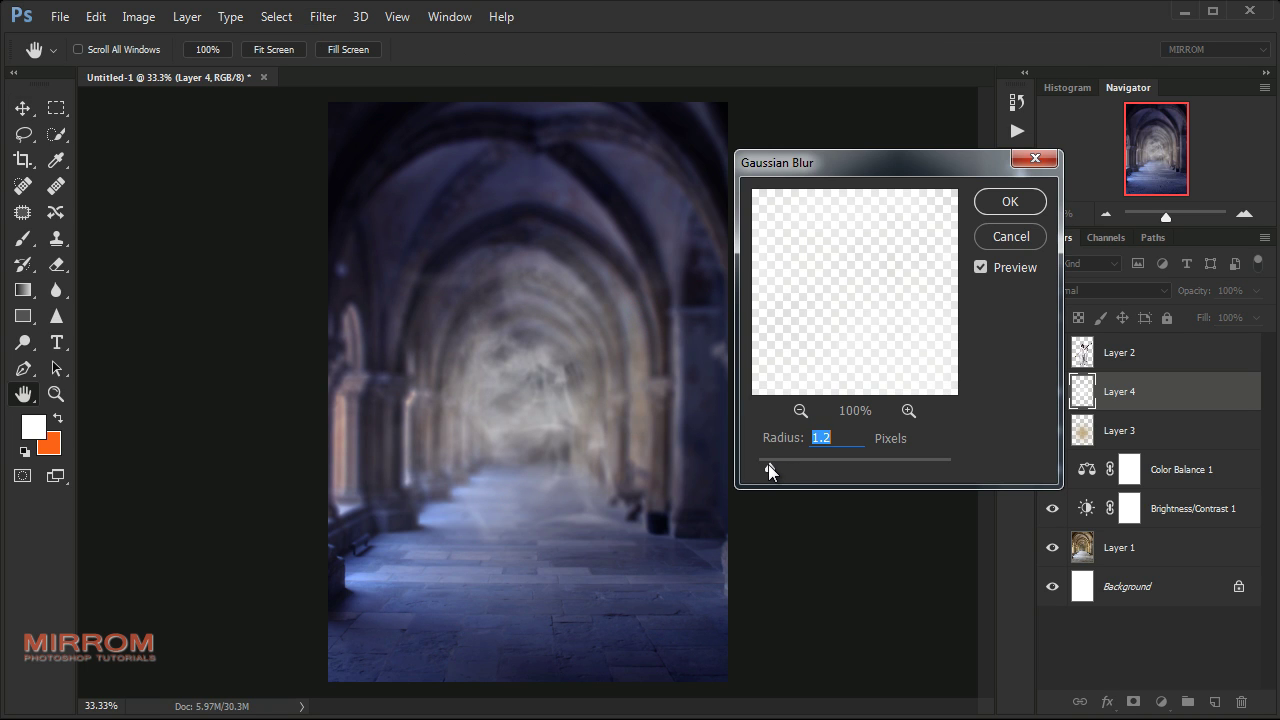
left_click_drag(768, 466, 791, 467)
left_click(1010, 201)
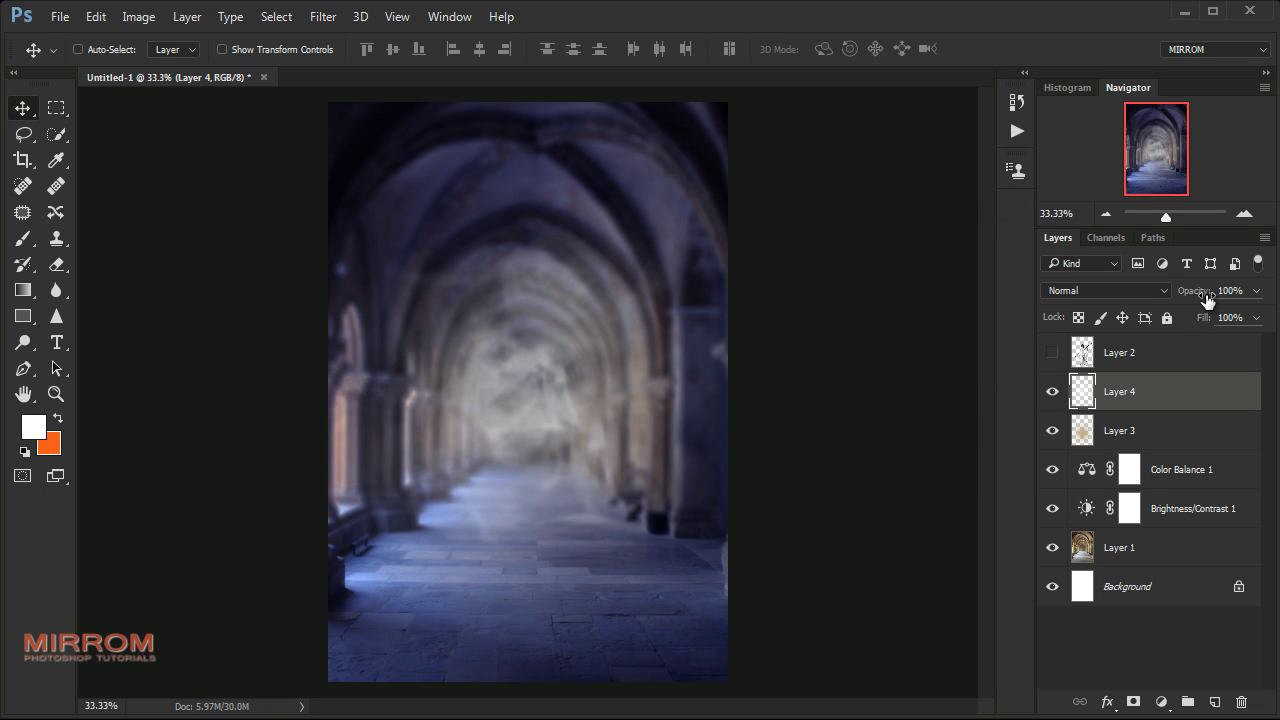
left_click_drag(1207, 300, 1197, 300)
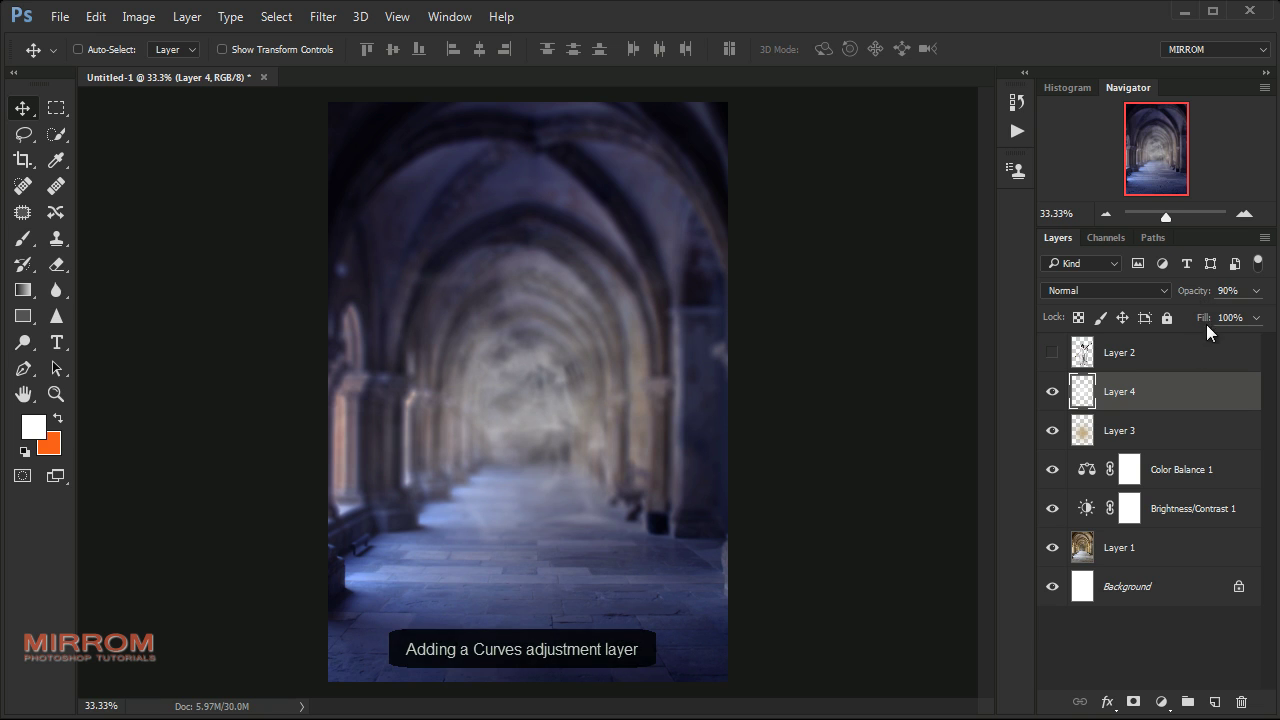
Add a Curves adjustment layer with midtones lowered to input 138, output 117
left_click(1161, 702)
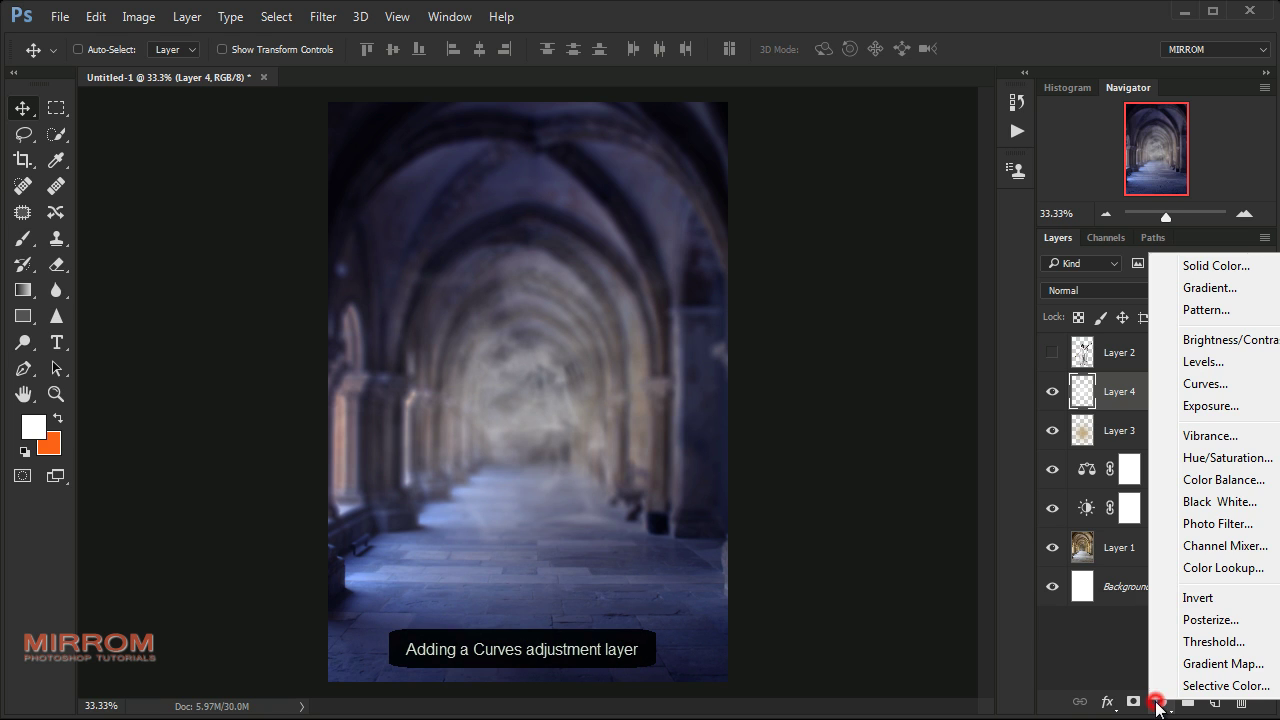
left_click(1195, 381)
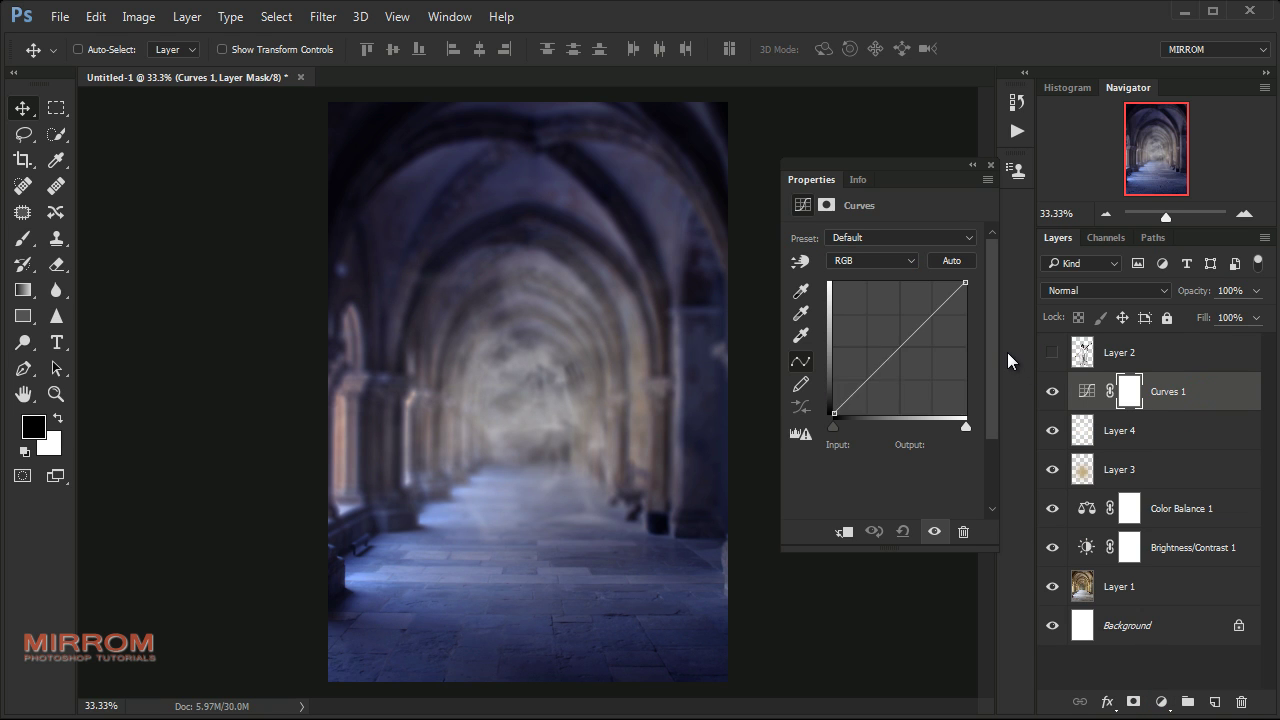
left_click_drag(912, 338, 905, 353)
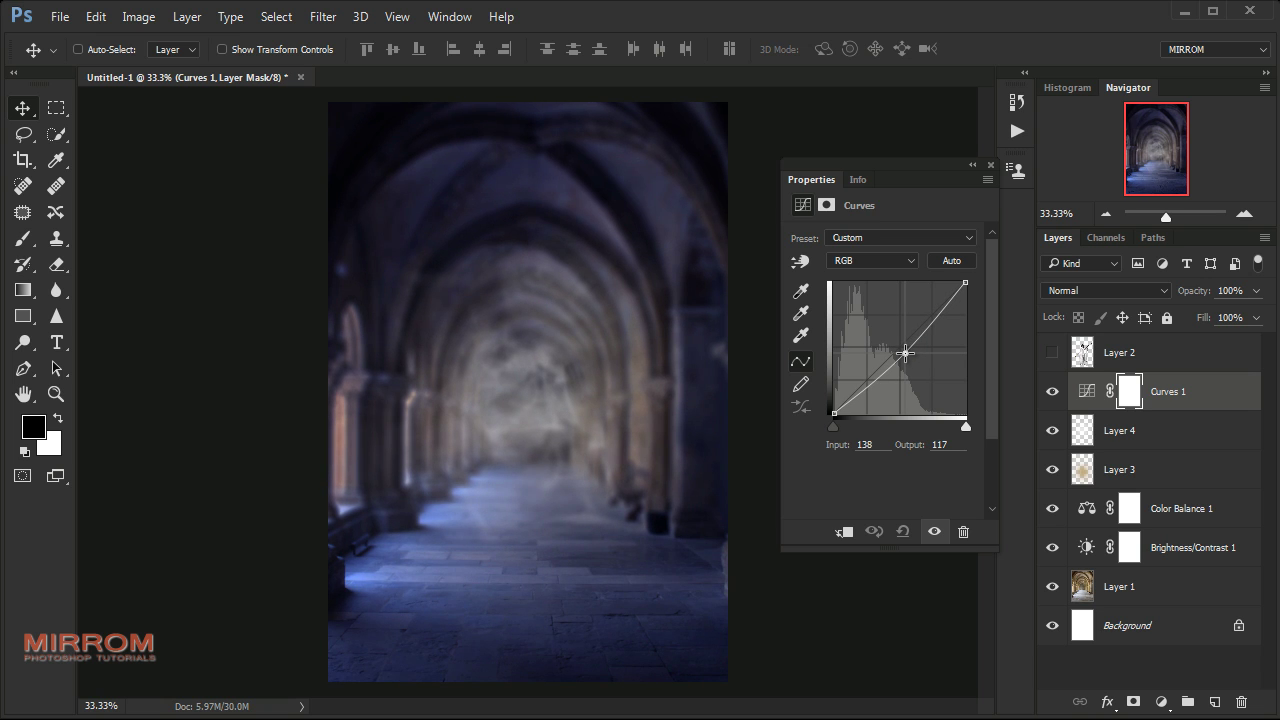
left_click(990, 168)
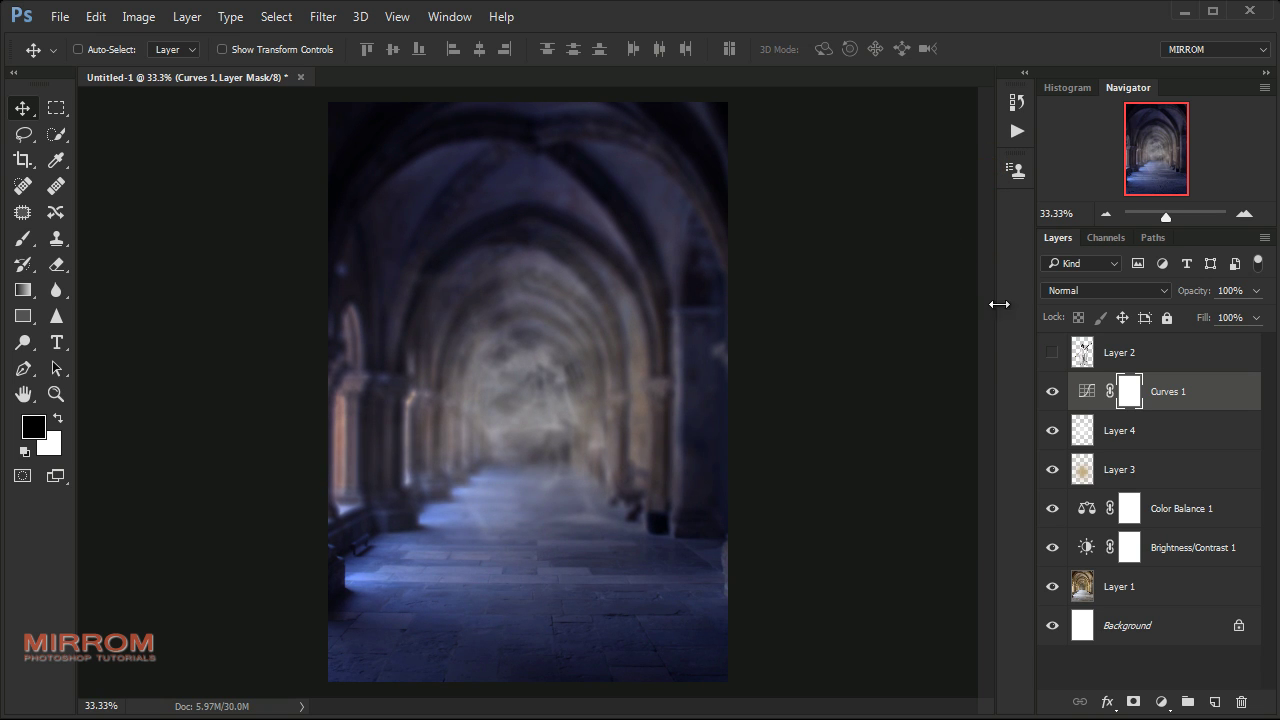
Make Layer 2 visible, rename it Model, and open the Camera Raw Filter on it
left_click(1053, 354)
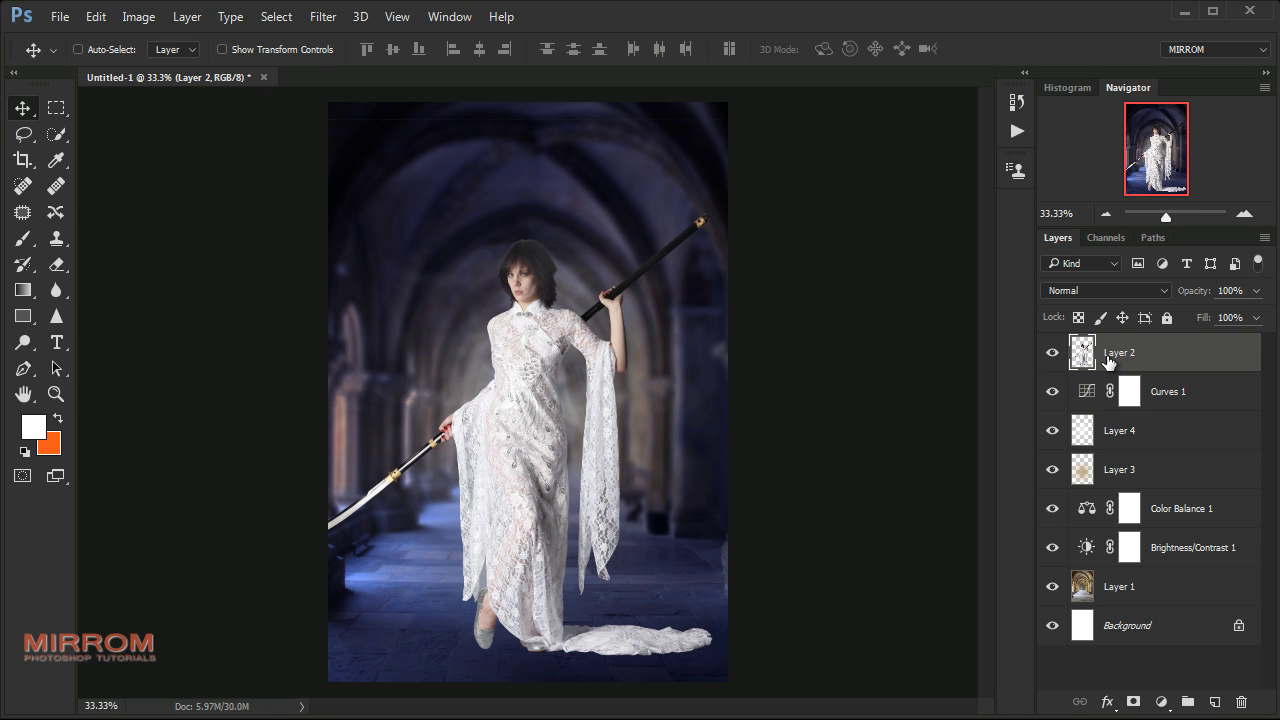
double_click(1112, 352)
type("Model")
key("Return")
left_click(323, 16)
left_click(463, 135)
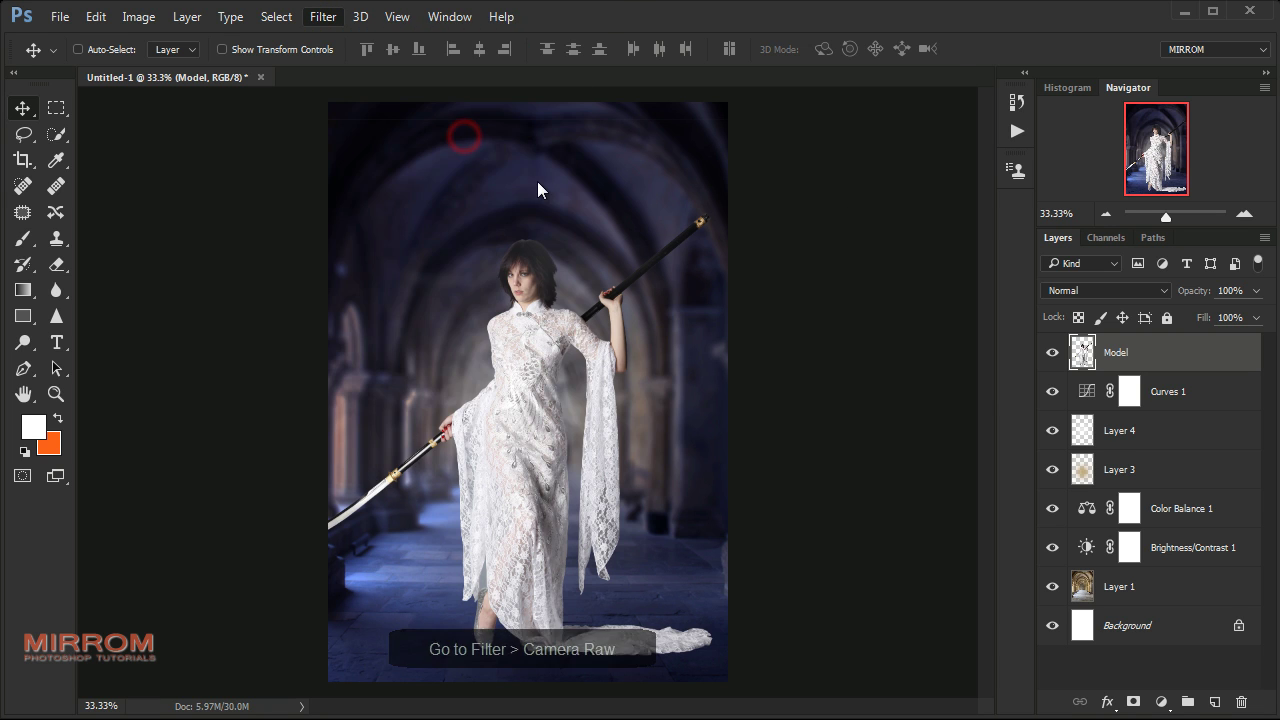
In Camera Raw's Basic panel, drag Highlights to −78, Shadows +100, Whites +42, Clarity +30
left_click(937, 456)
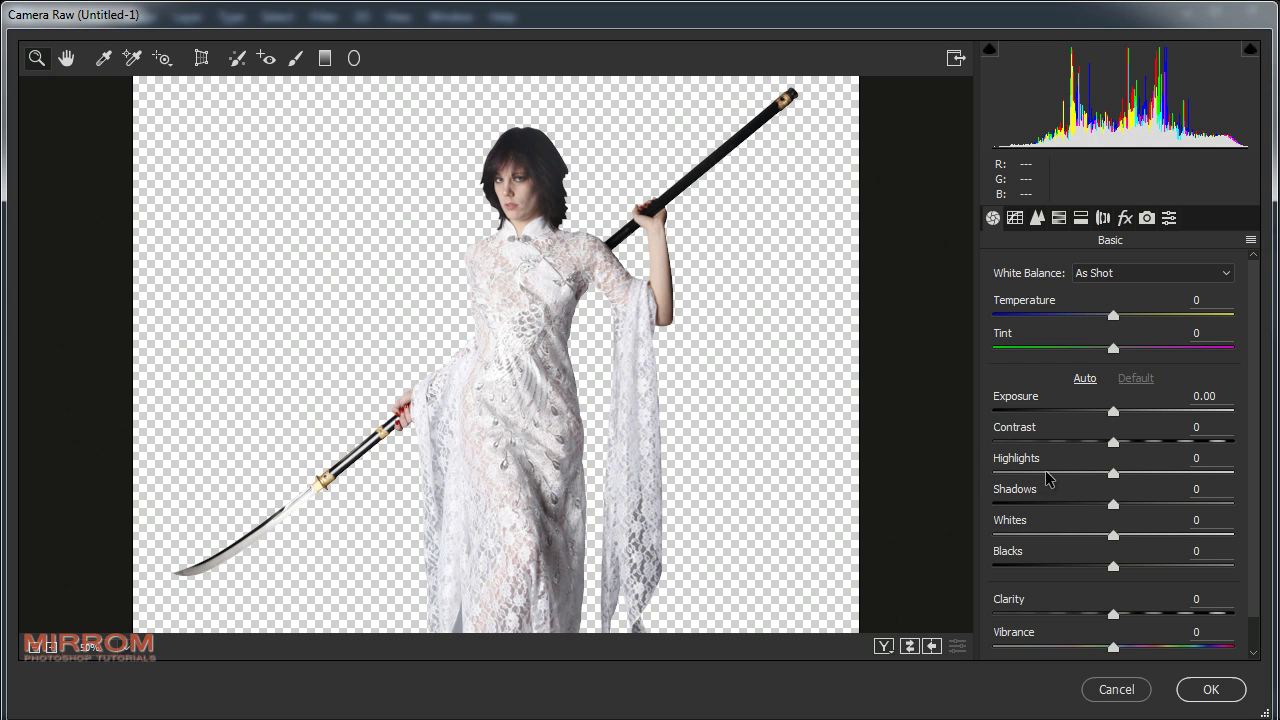
left_click_drag(1113, 478, 1020, 477)
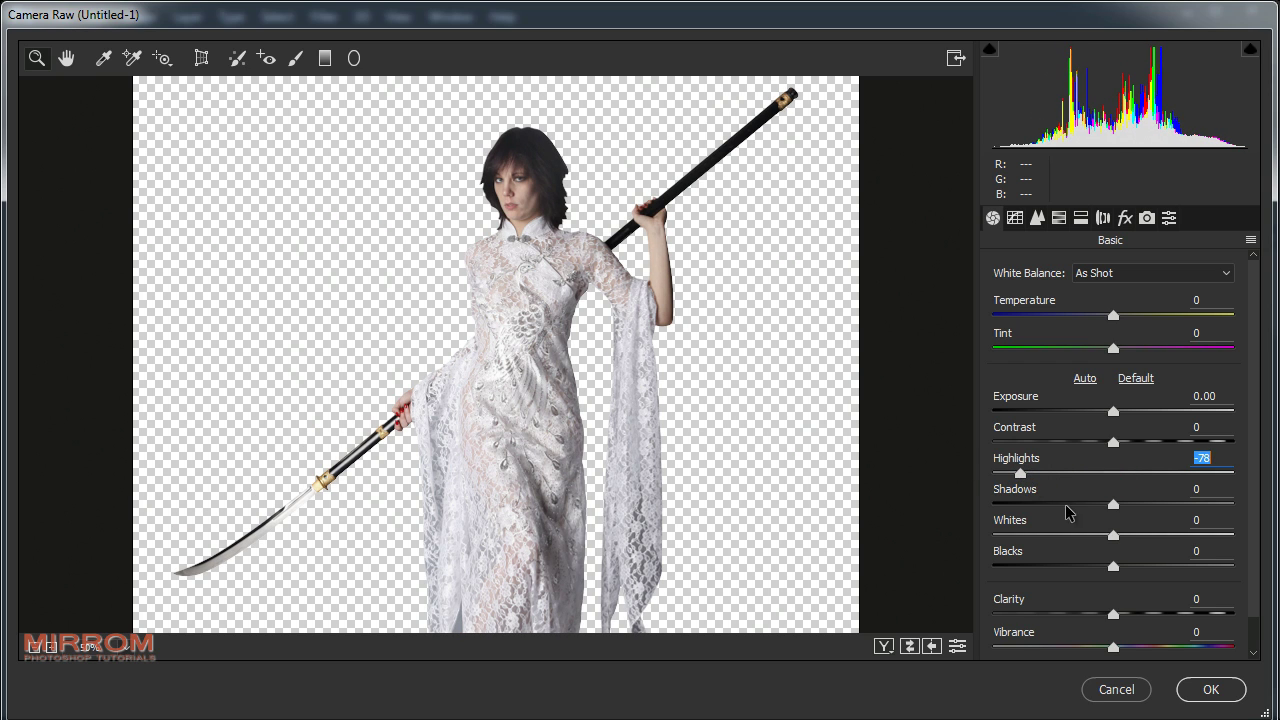
left_click_drag(1113, 504, 1262, 510)
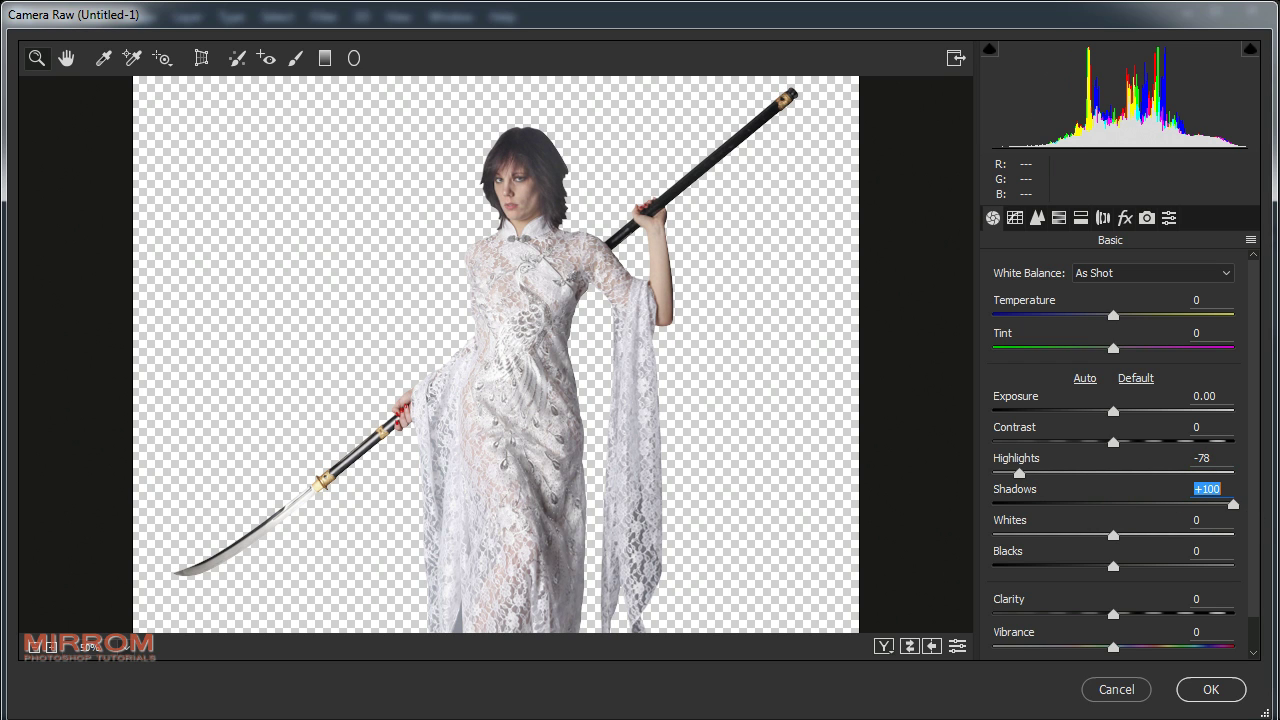
left_click_drag(1113, 535, 1166, 540)
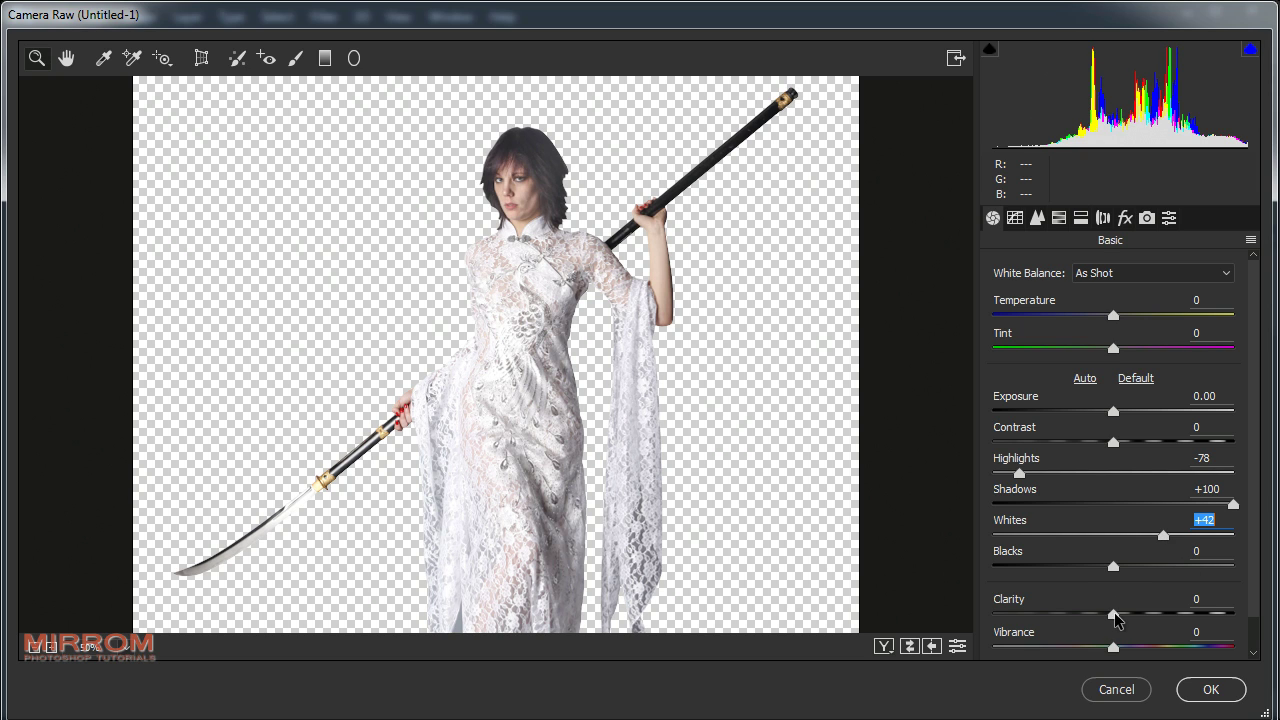
left_click_drag(1114, 613, 1150, 611)
scroll(1155, 615, "down", 1)
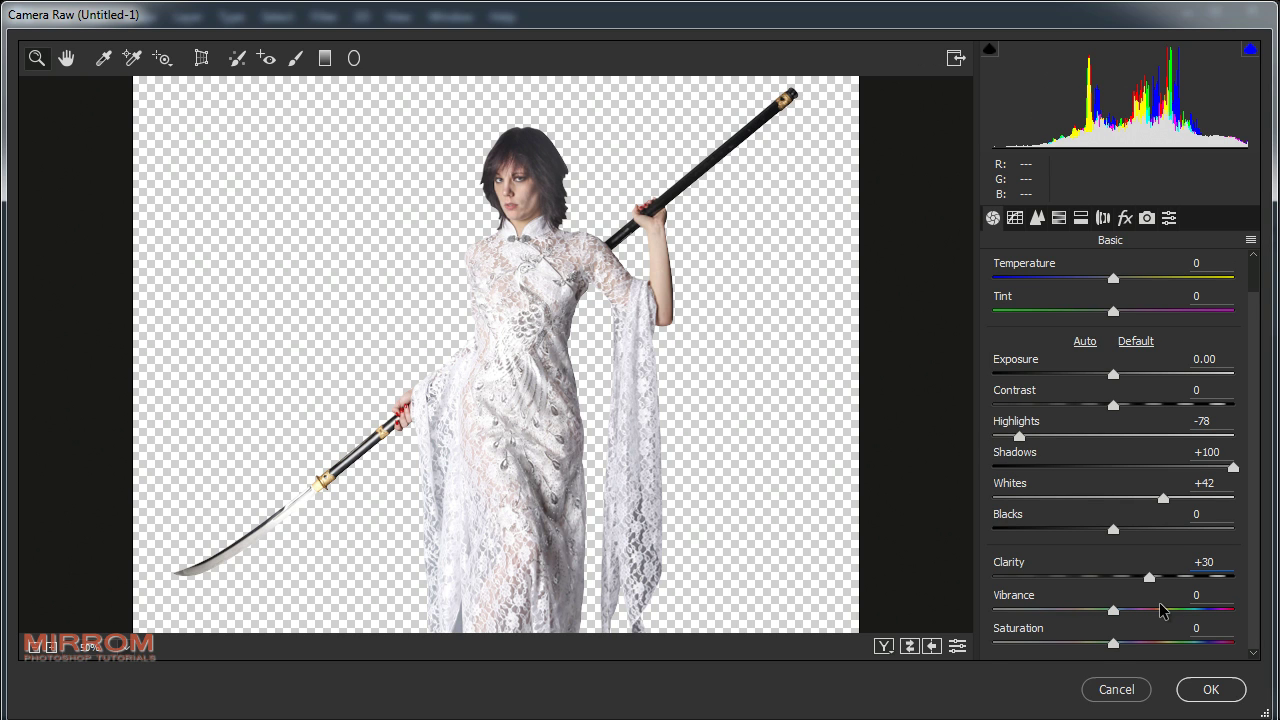
Apply the Camera Raw adjustments to the Model layer
left_click(1205, 691)
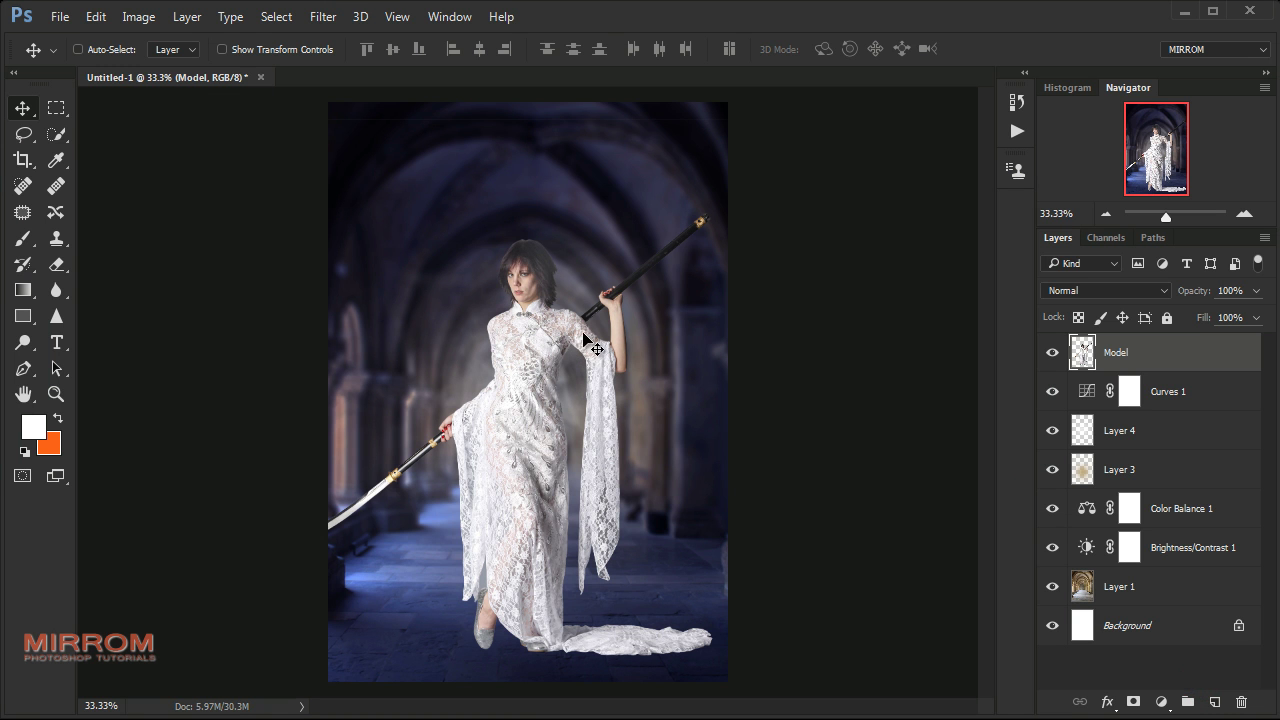
key("ctrl+plus")
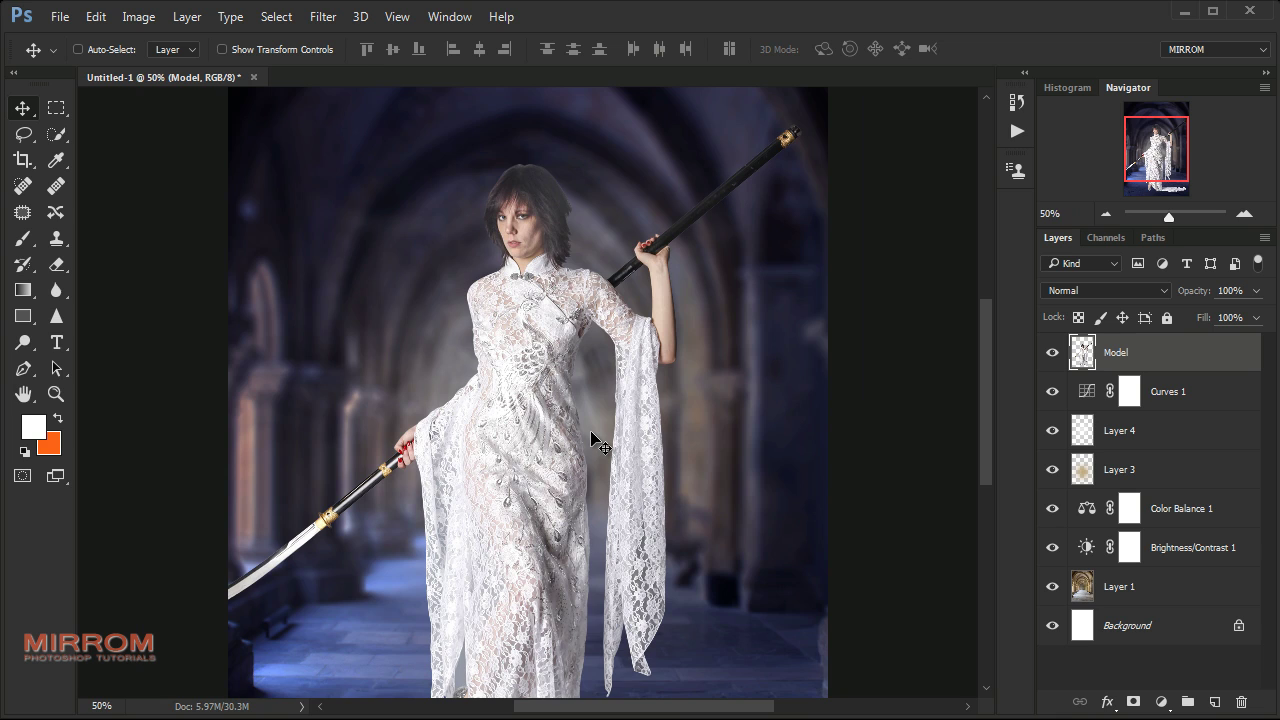
key("ctrl+minus")
Scale the model down to 97% width and height, then zoom in on her
key("ctrl+t")
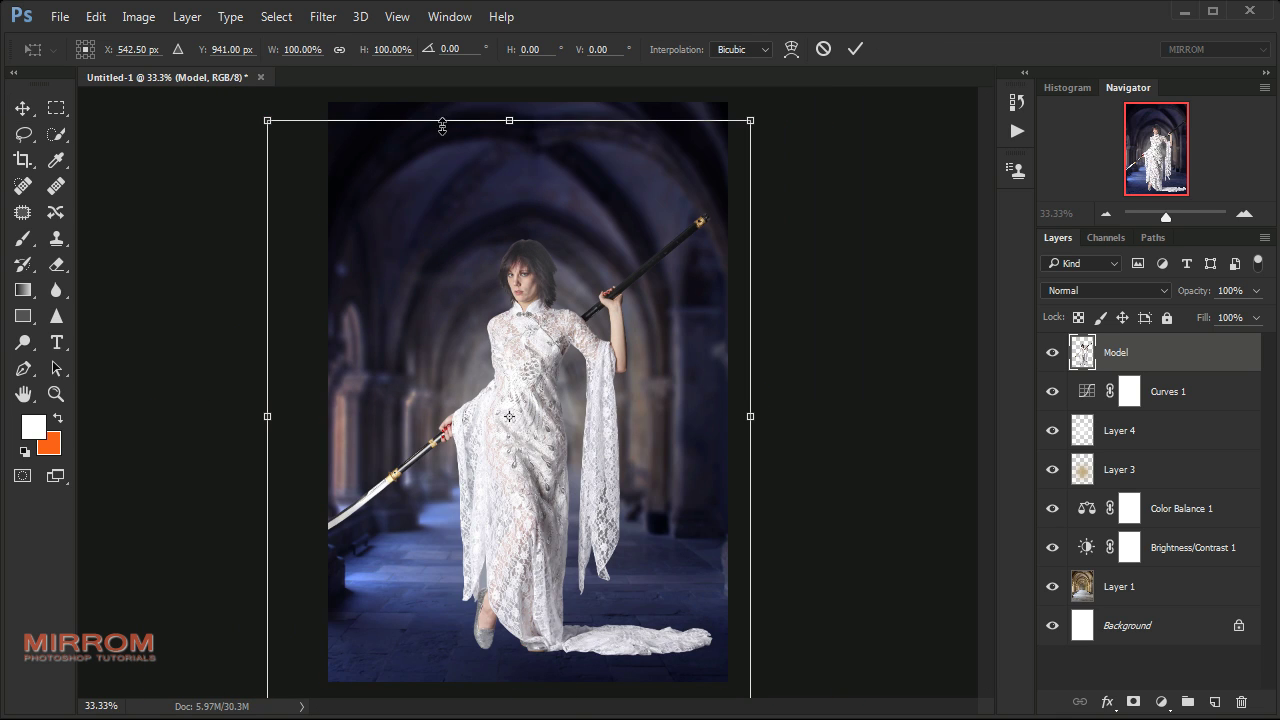
left_click(302, 50)
key("Down")
key("Down")
key("Down")
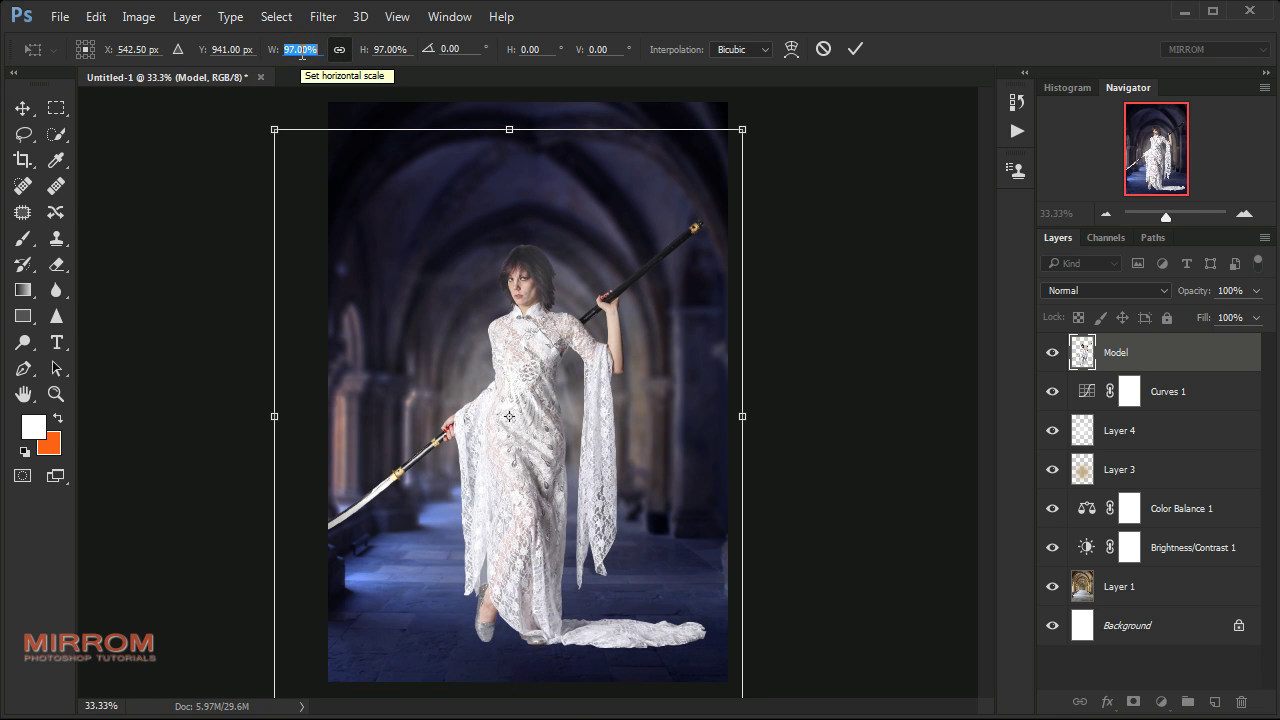
key("Return")
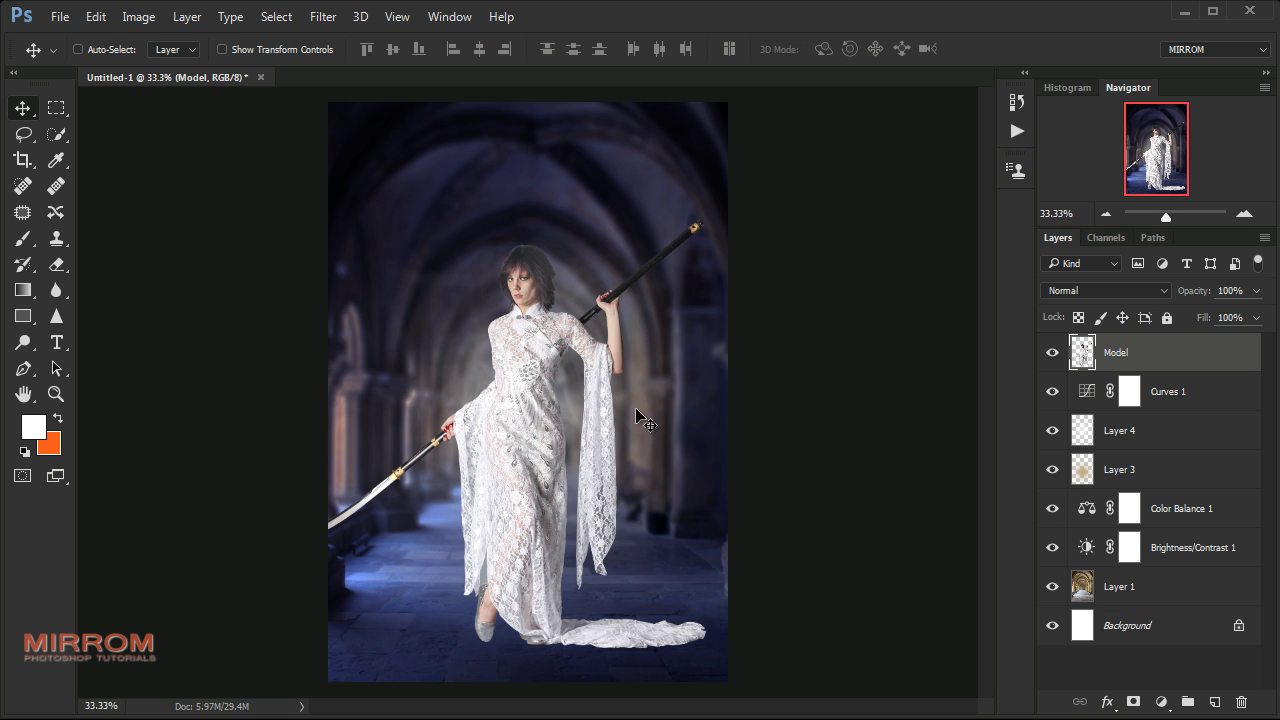
key("ctrl+plus")
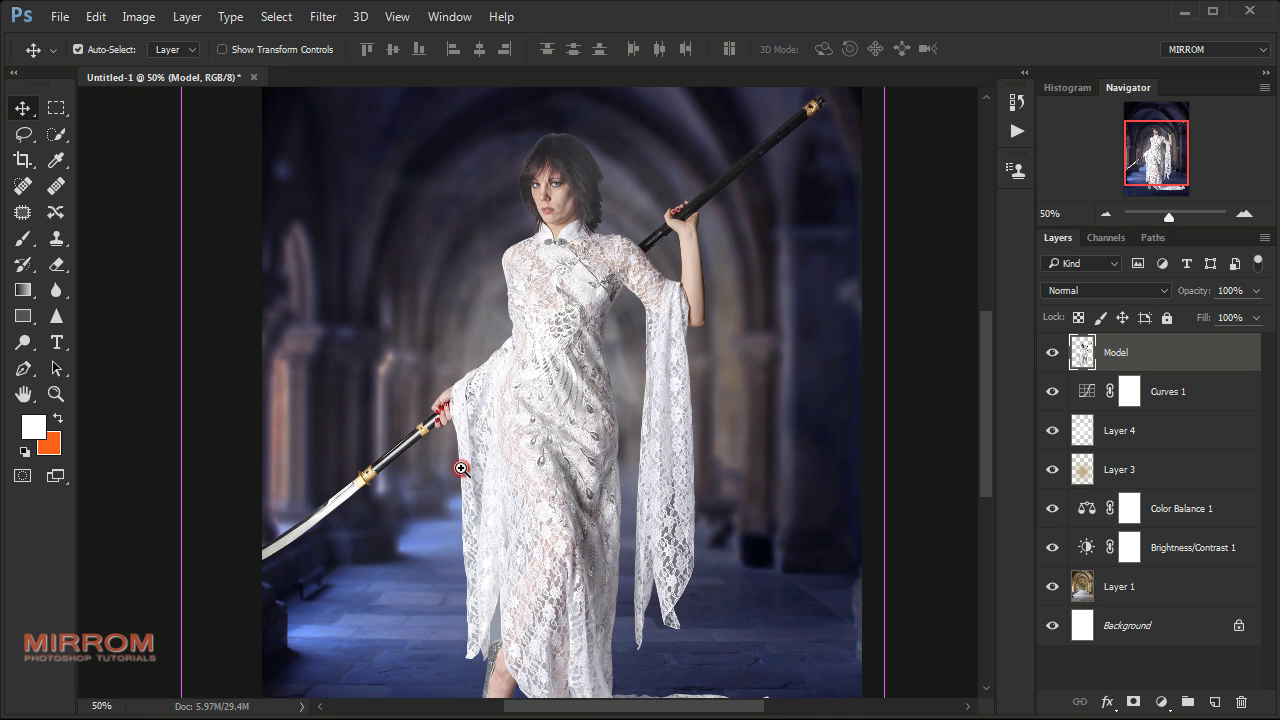
key("ctrl+plus")
scroll(461, 472, "down", 2)
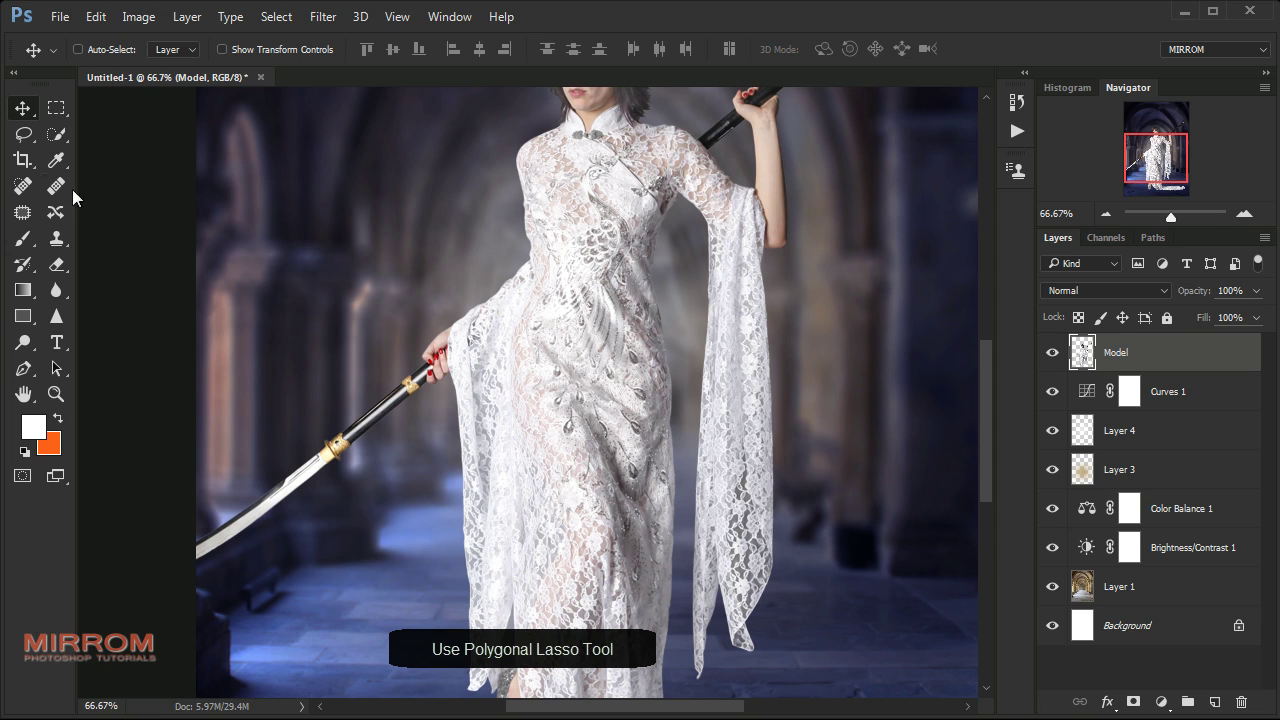
Outline the lower sword blade with the Polygonal Lasso and cut it to Layer 5
left_click_drag(35, 139, 95, 149)
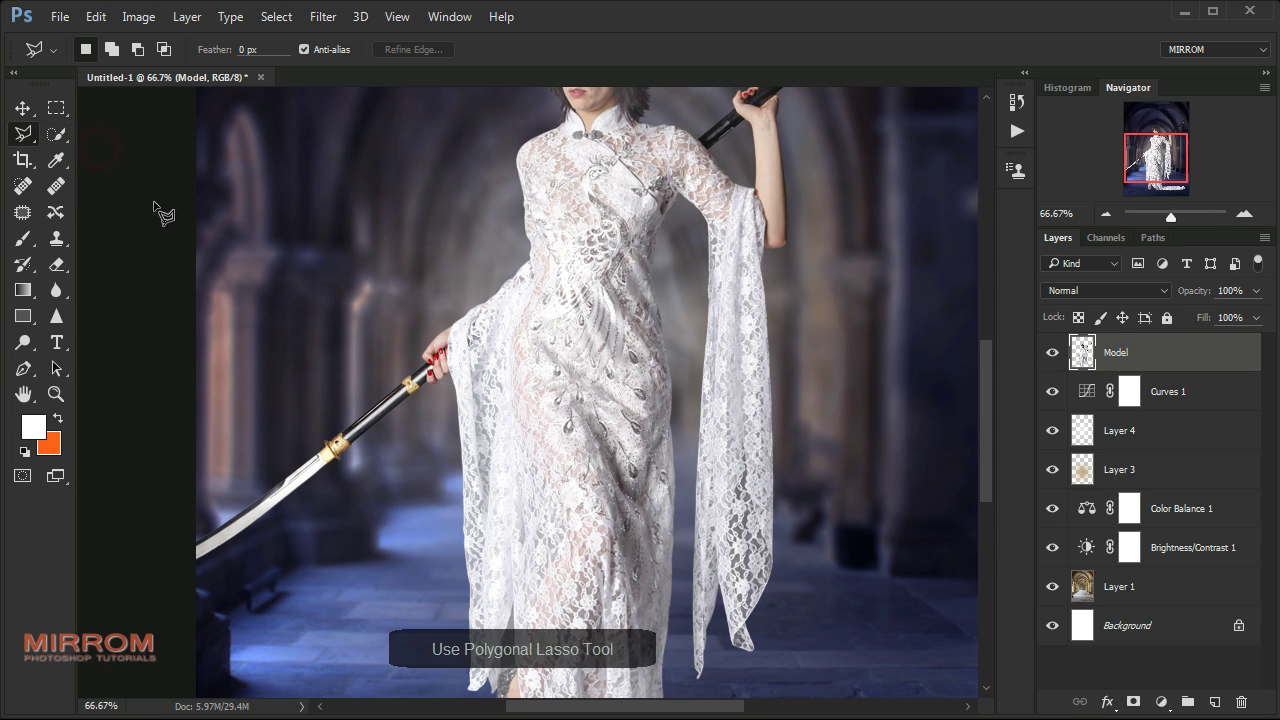
left_click(420, 382)
left_click(300, 520)
left_click(118, 610)
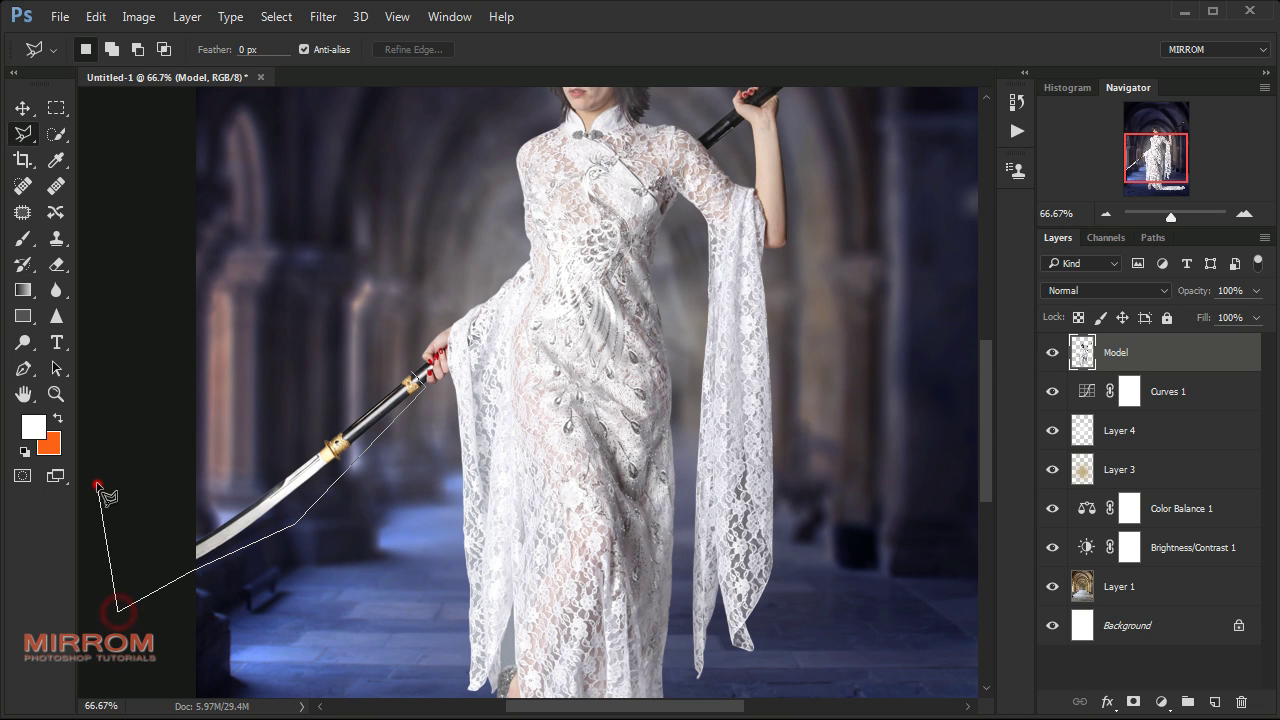
left_click(97, 484)
left_click(318, 381)
left_click(419, 381)
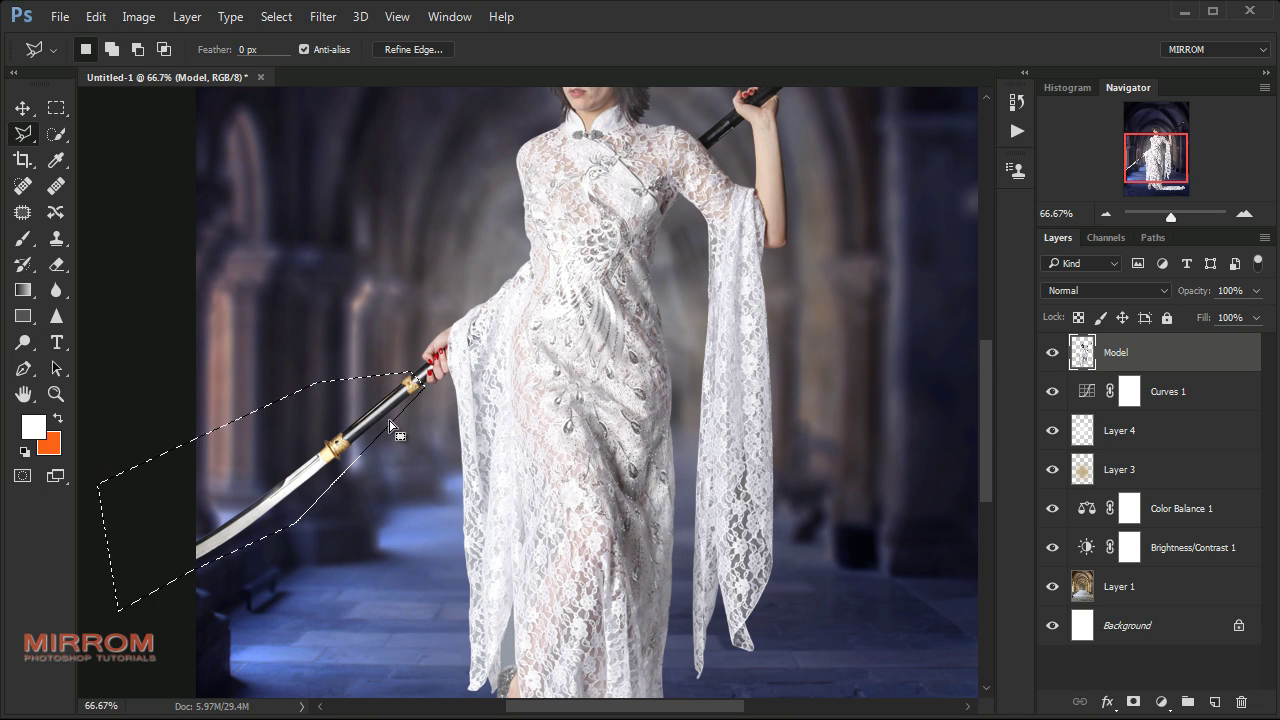
right_click(367, 423)
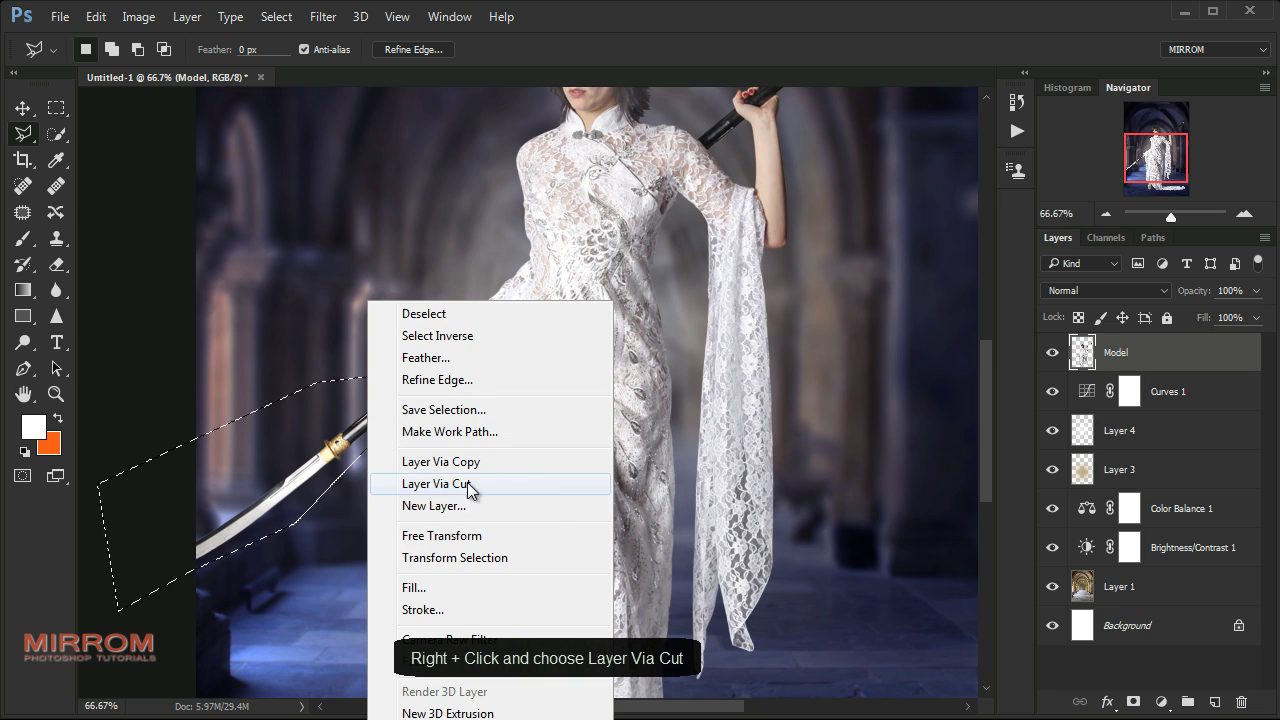
left_click(432, 483)
Place Layer 5 beneath Model and shift the blade up toward her hand
key("v")
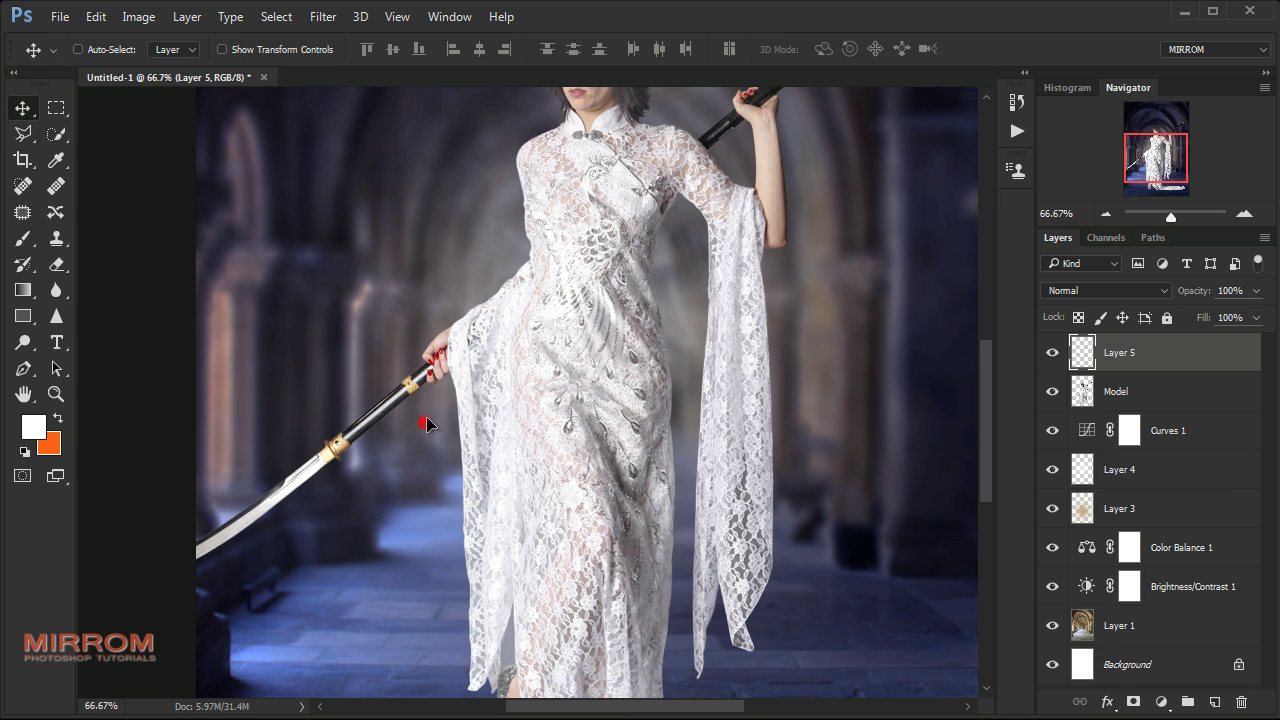
left_click_drag(426, 420, 446, 405)
left_click_drag(1119, 366, 1119, 398)
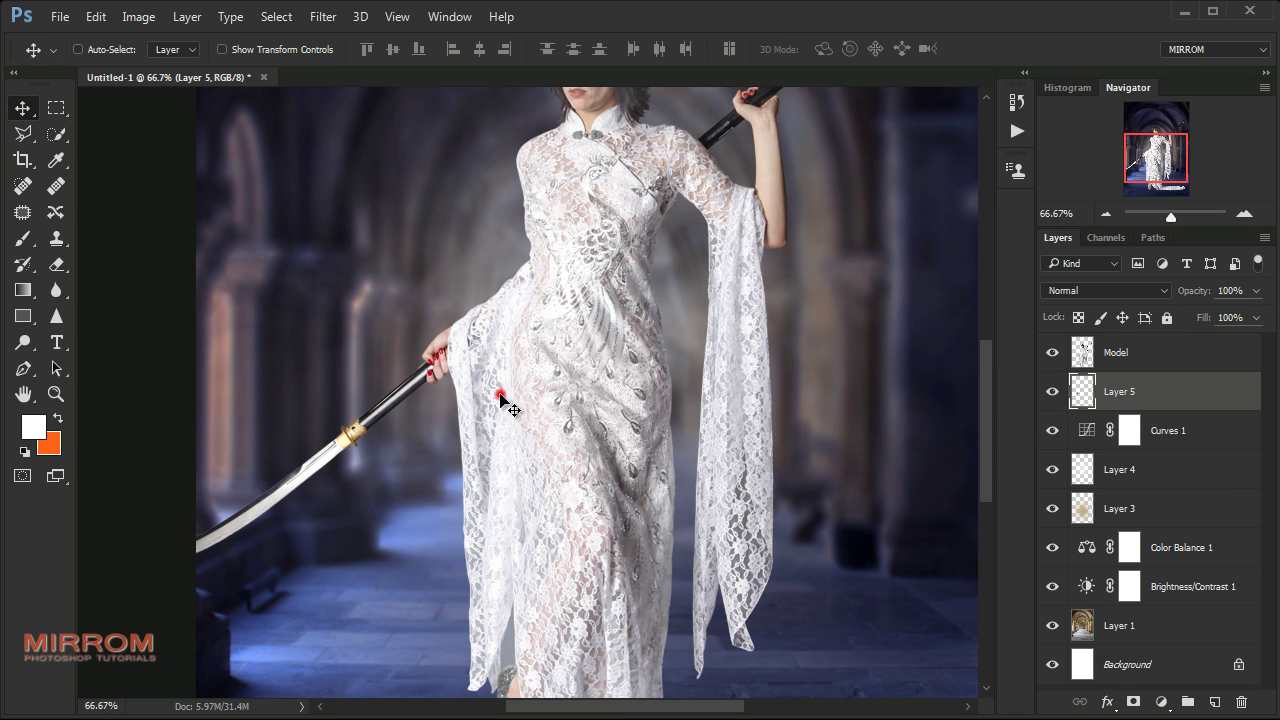
left_click_drag(505, 400, 552, 362)
key("Left")
key("Left")
key("Left")
key("Up")
key("Up")
key("Up")
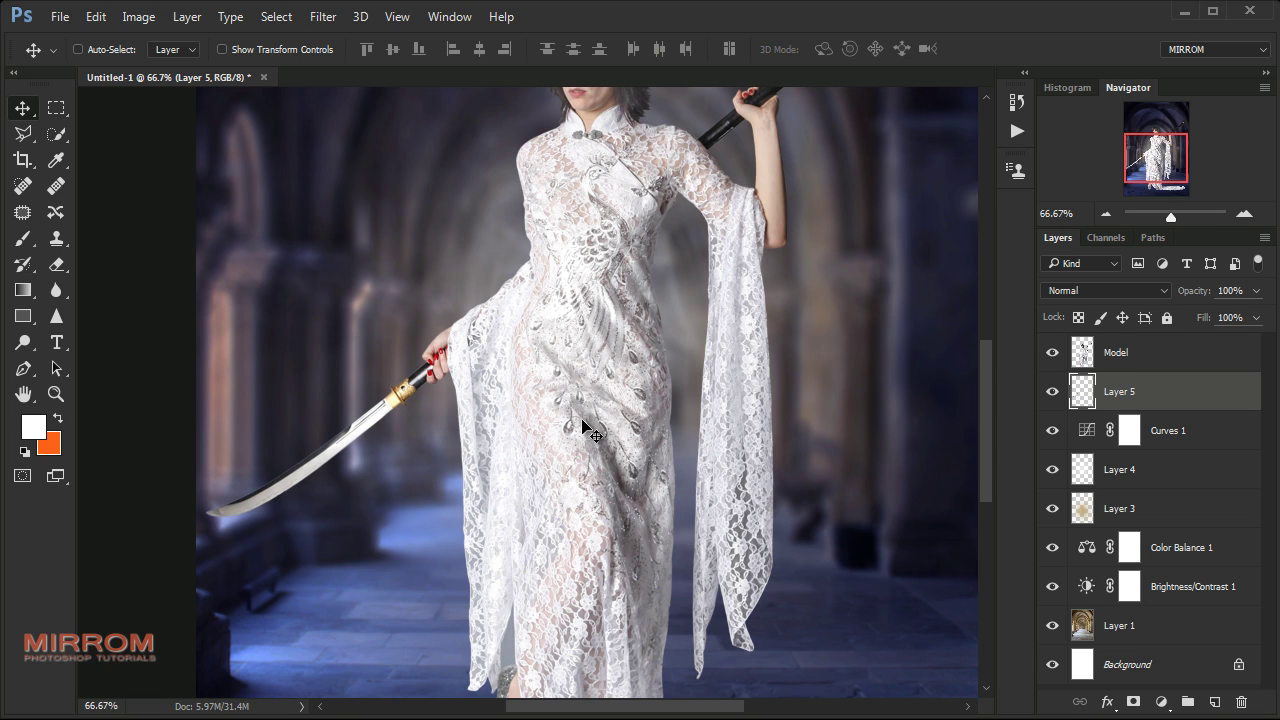
scroll(876, 312, "up", 3)
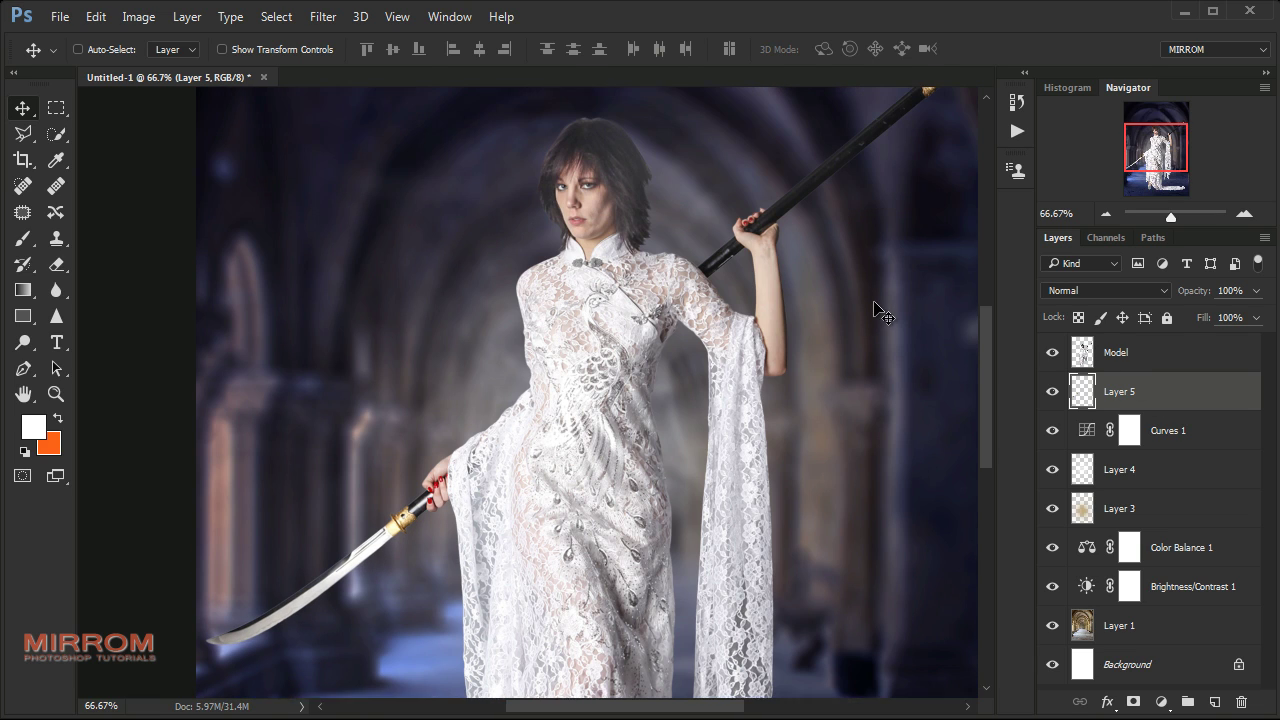
left_click_drag(681, 706, 720, 708)
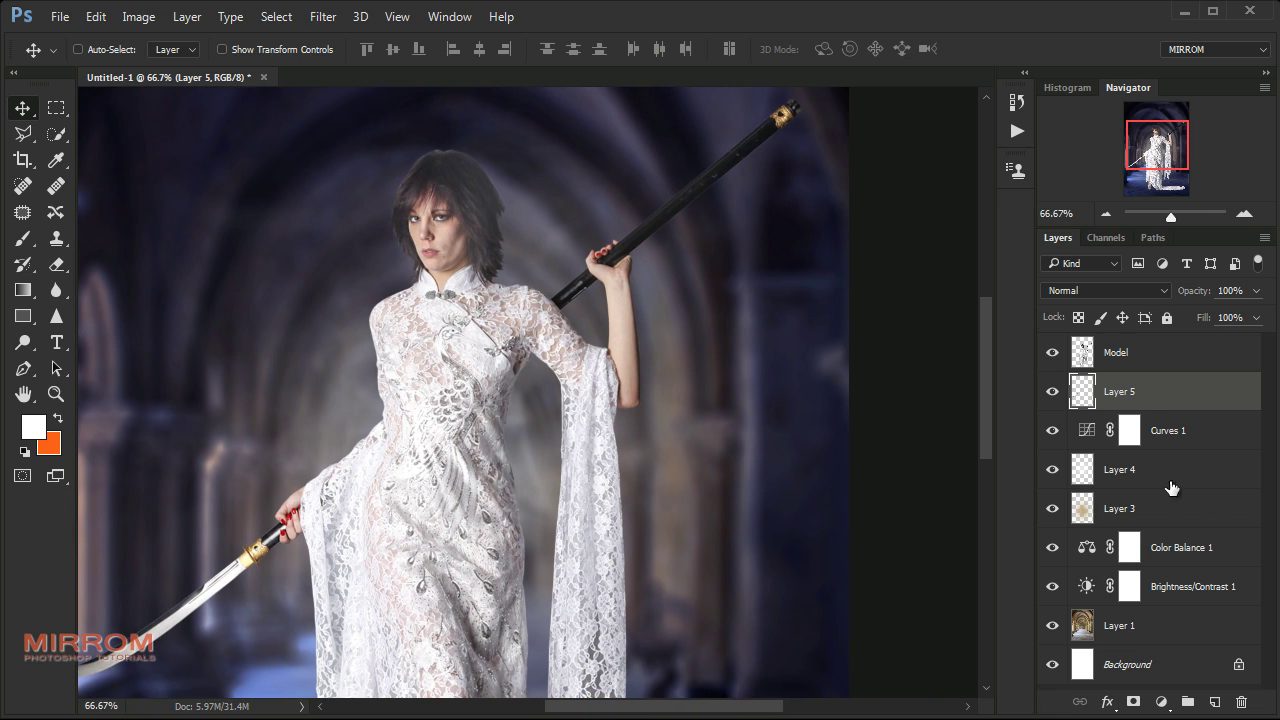
left_click(1124, 354)
Copy the pole's gold end cap to Layer 6 and slide it down the pole
left_click(34, 135)
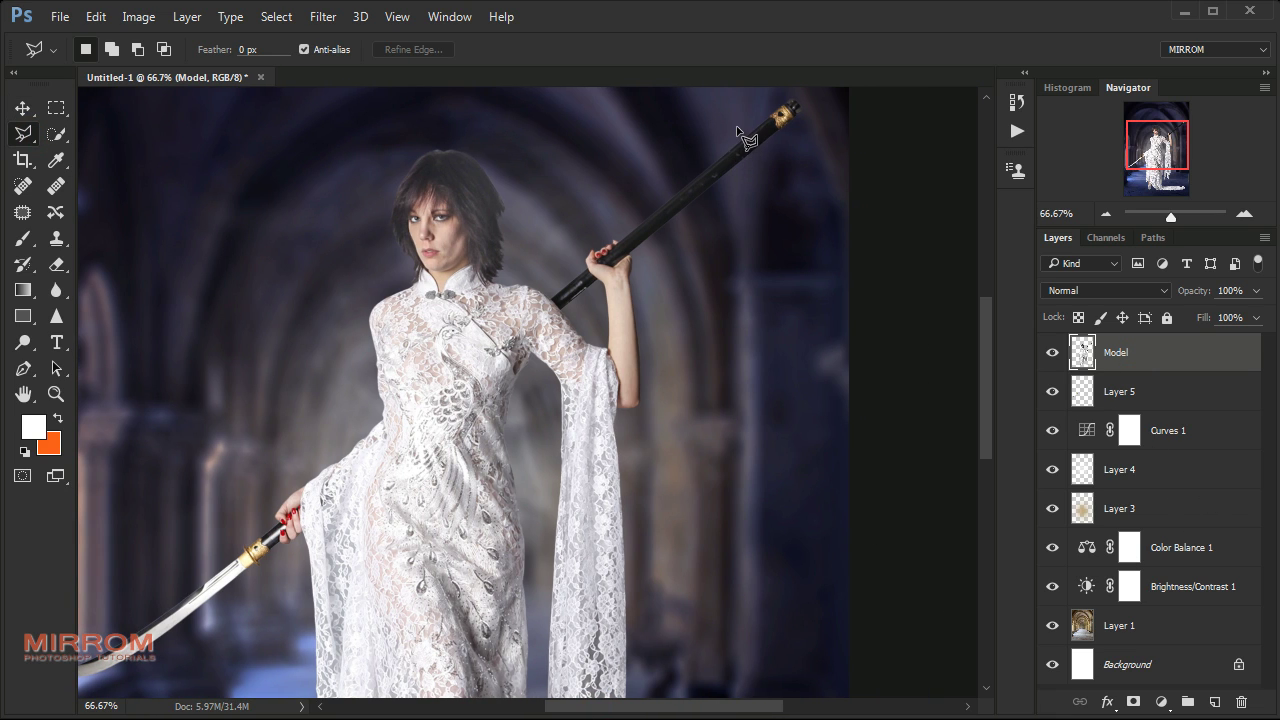
left_click(772, 122)
left_click(819, 102)
left_click(820, 132)
left_click(804, 166)
left_click(775, 170)
left_click(759, 137)
right_click(795, 162)
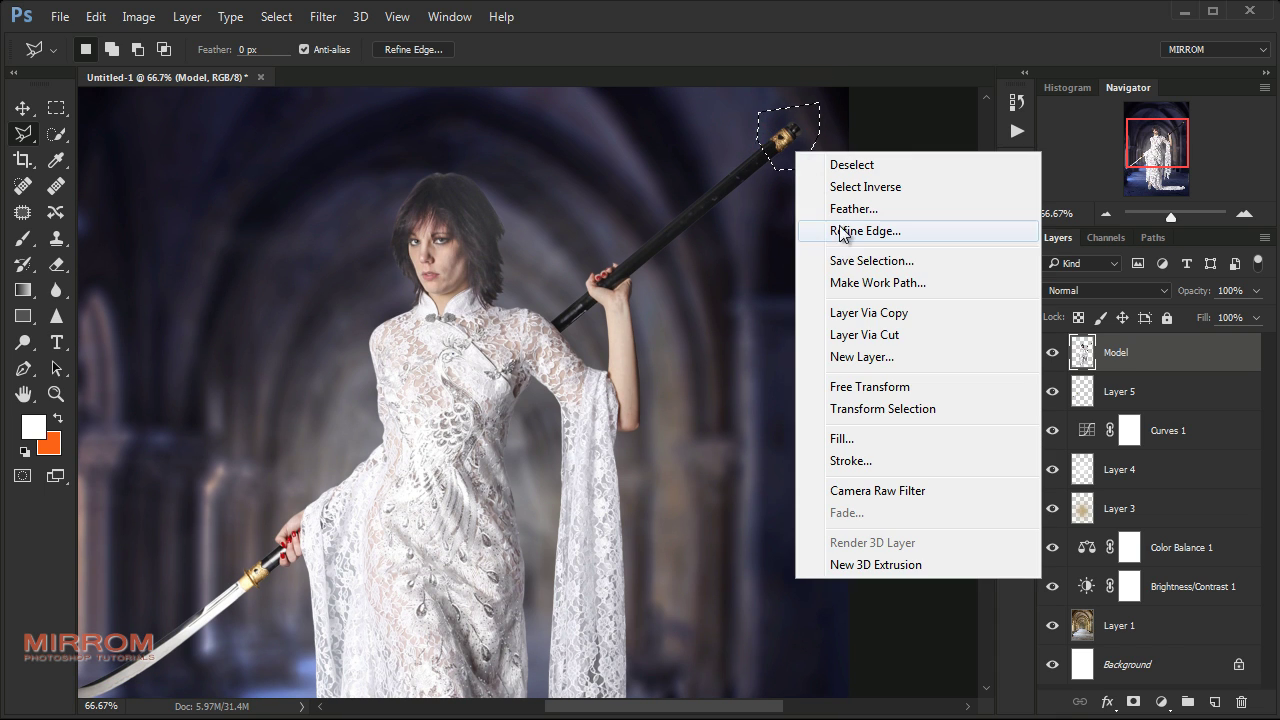
left_click(891, 328)
key("v")
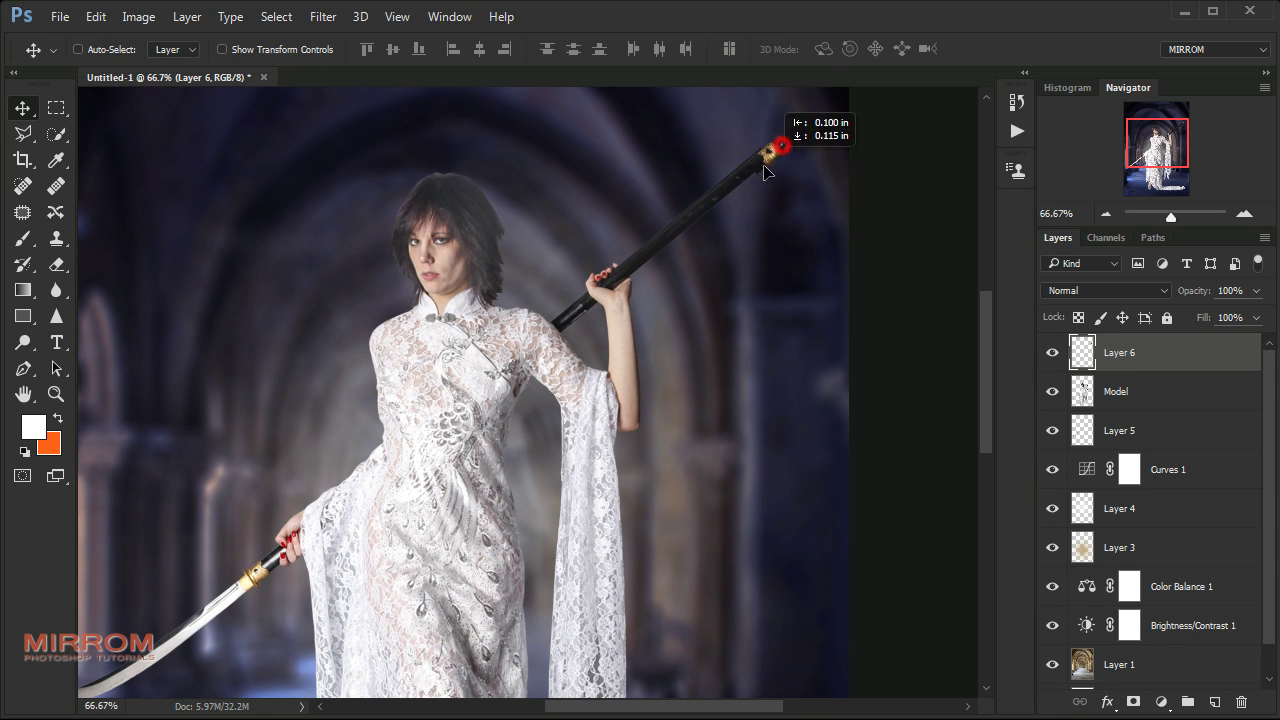
left_click_drag(786, 155, 760, 262)
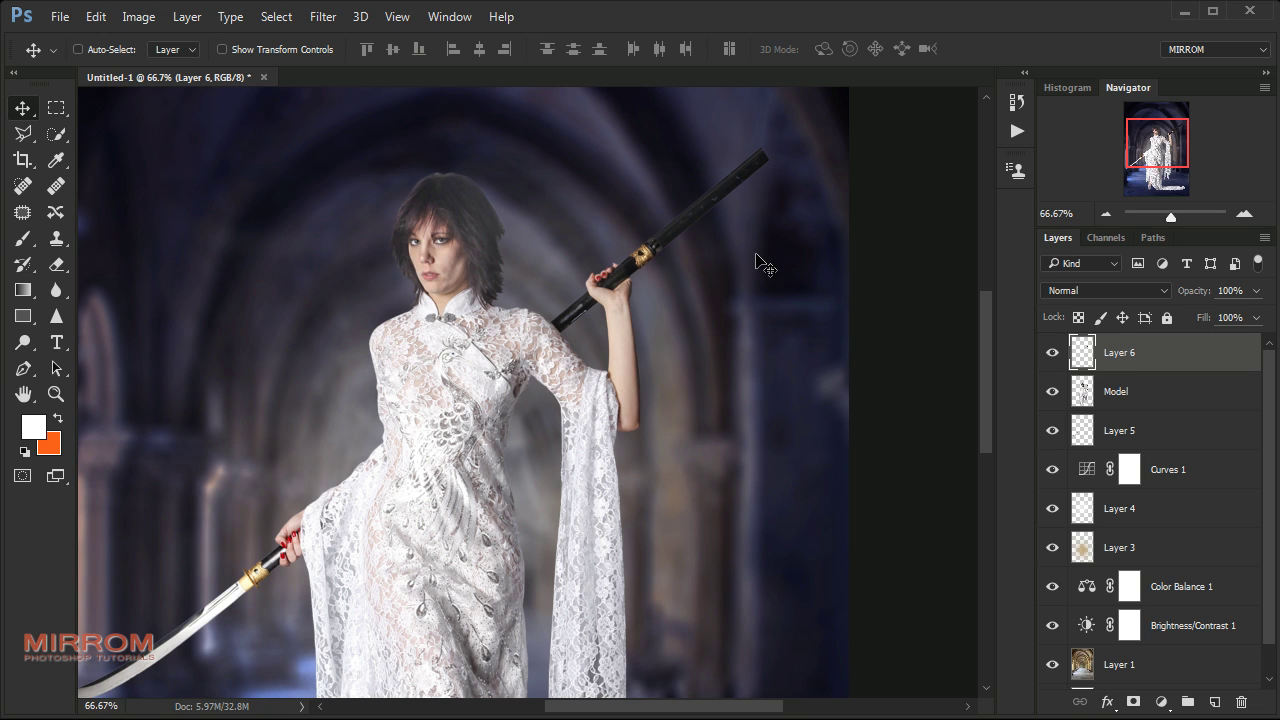
Delete the upper pole from the Model layer using a polygonal selection
left_click(1081, 395)
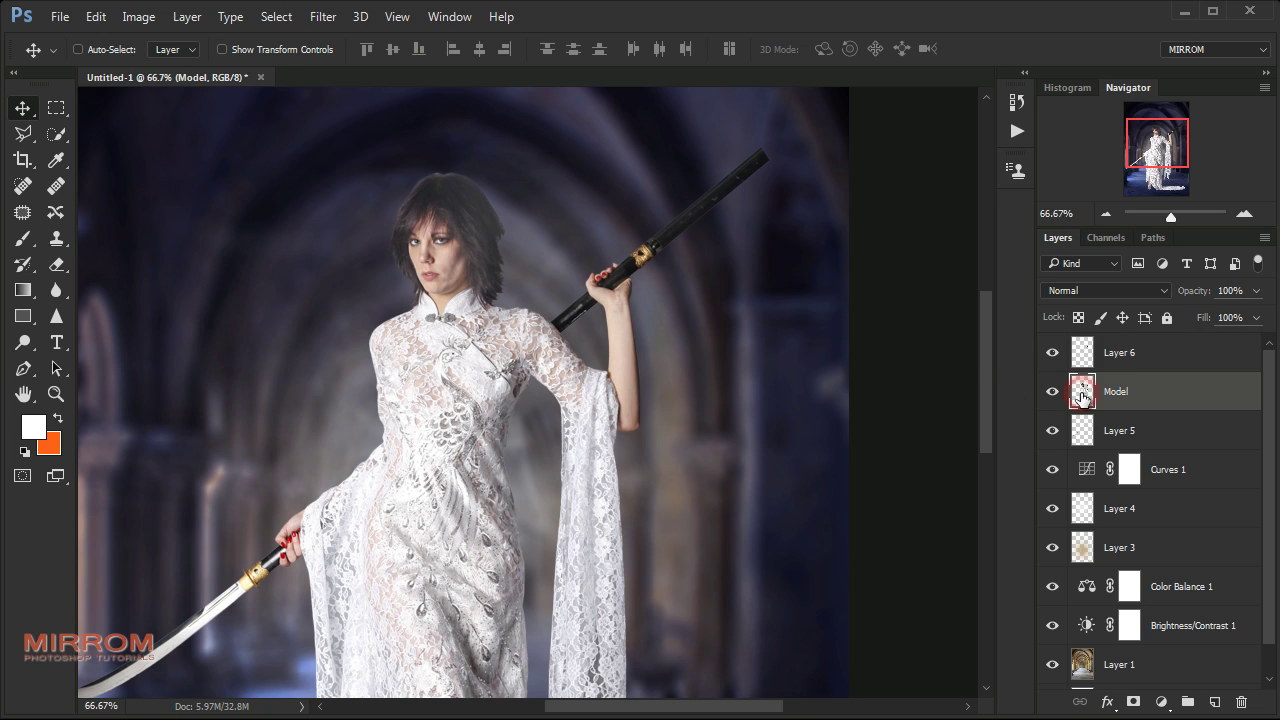
left_click(23, 133)
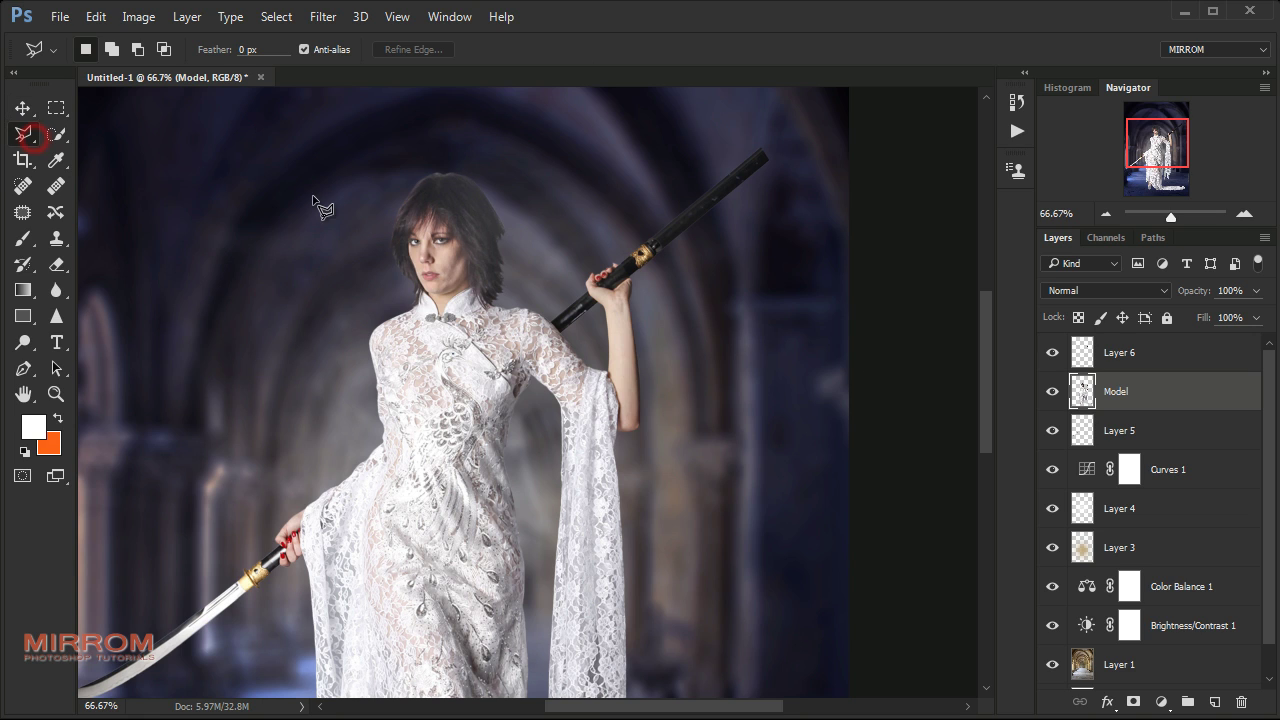
left_click(636, 245)
left_click(693, 270)
left_click(765, 243)
left_click(810, 124)
left_click(715, 131)
left_click(648, 185)
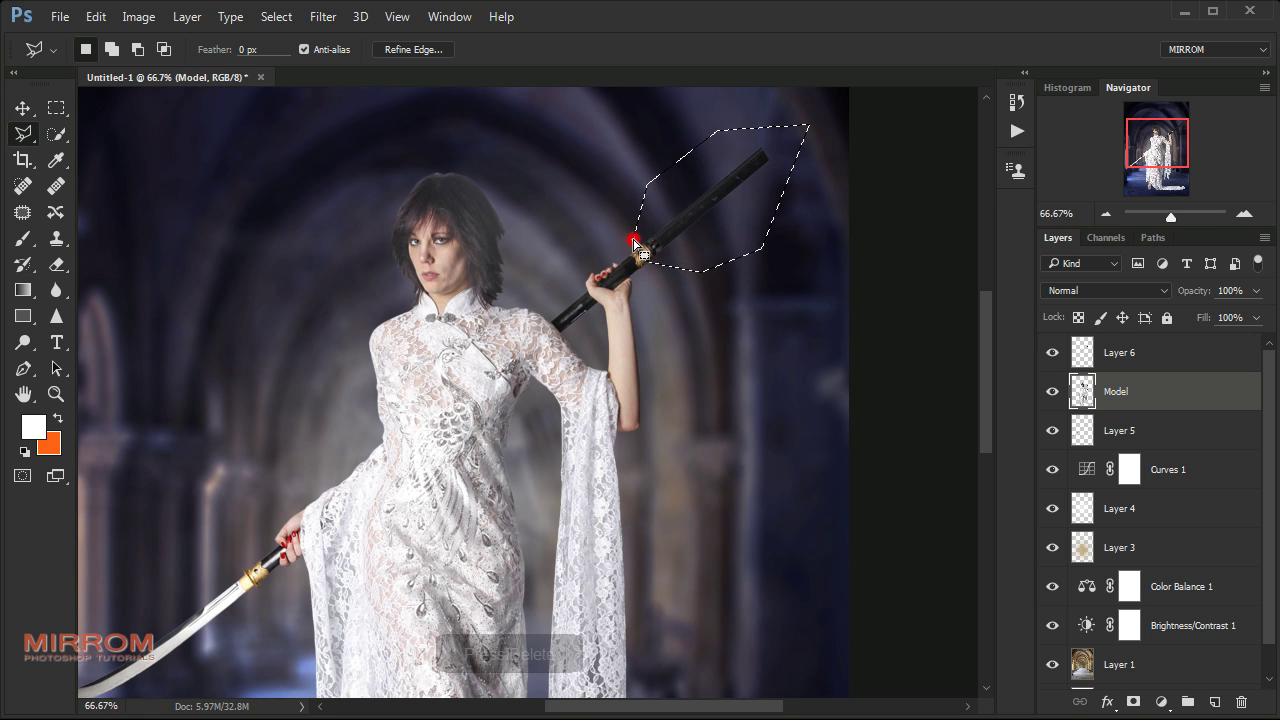
key("Delete")
key("ctrl+d")
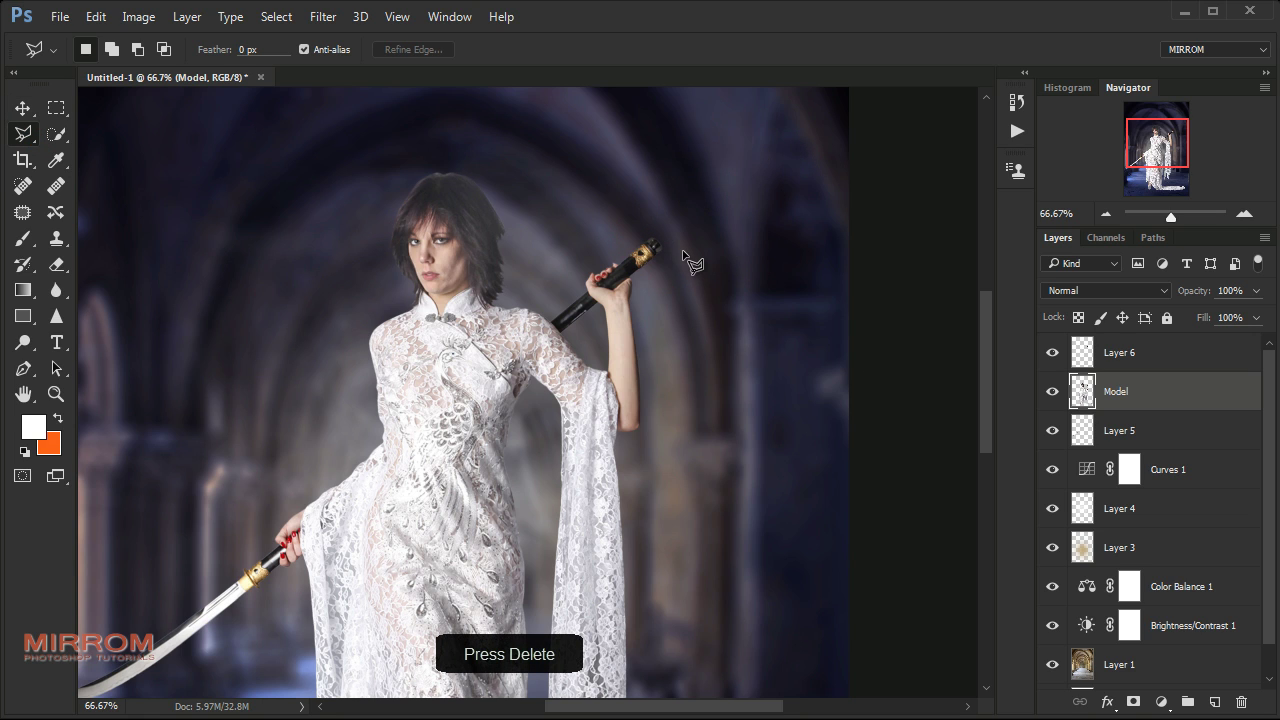
Move Layer 6 beneath the Model layer and zoom to 100%
key("v")
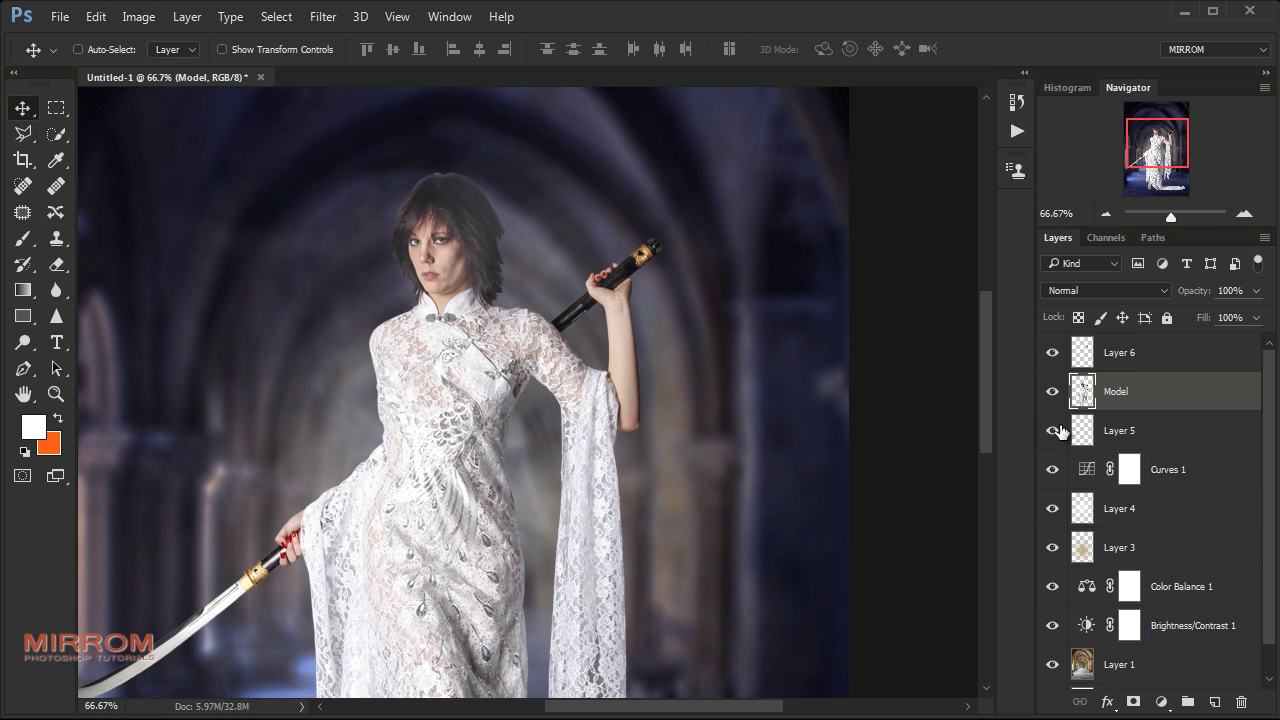
left_click(1122, 358)
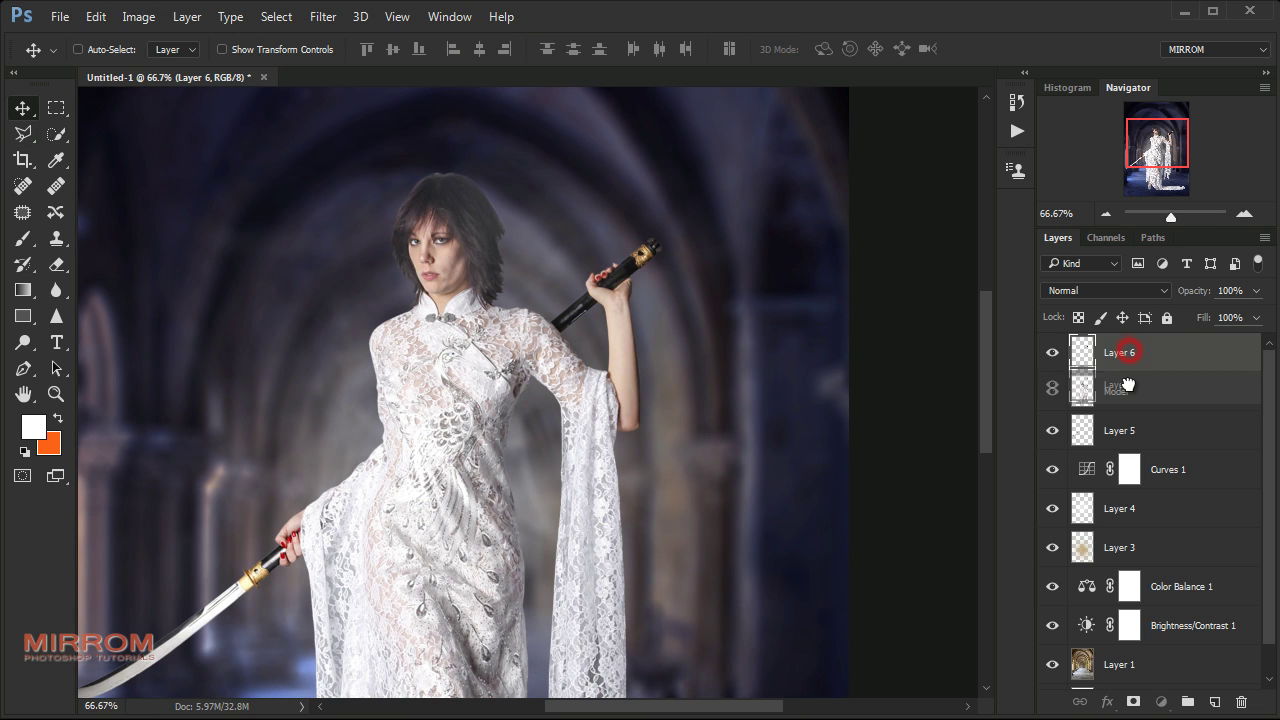
left_click_drag(1122, 358, 1140, 395)
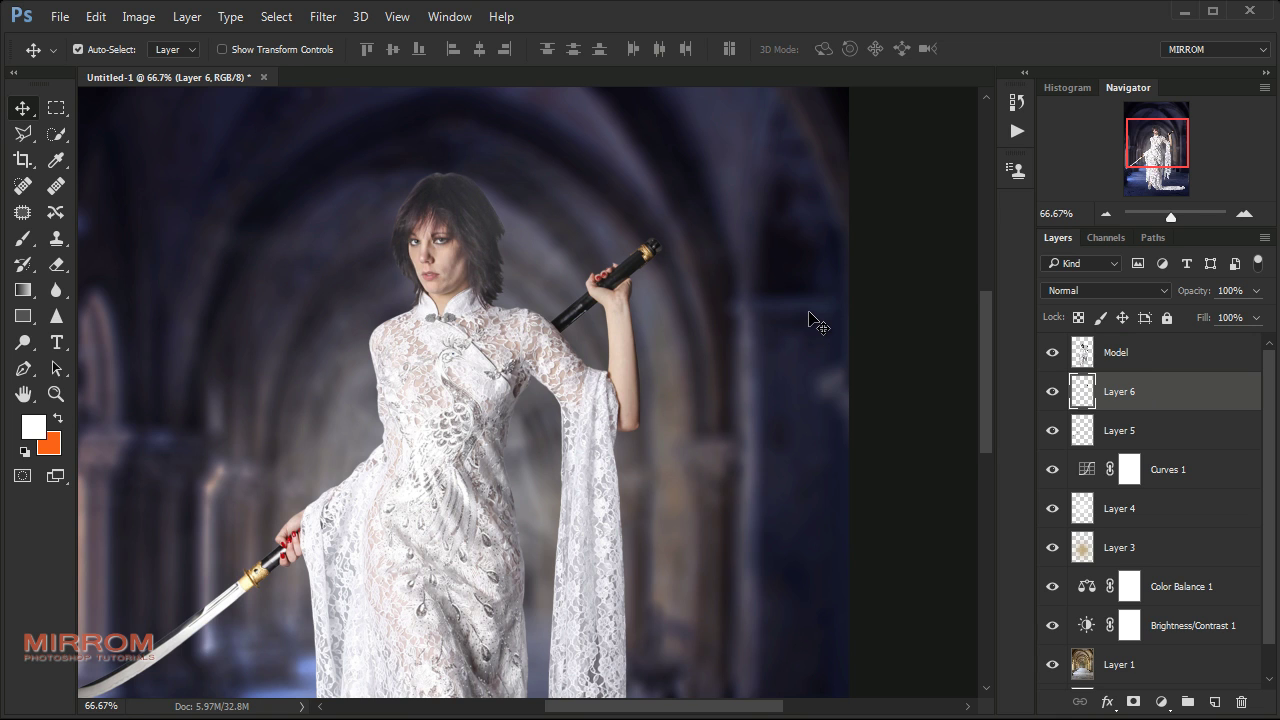
key("ctrl+1")
Erase the leftover pole past the end cap on the Model layer with a small eraser
left_click(1100, 360)
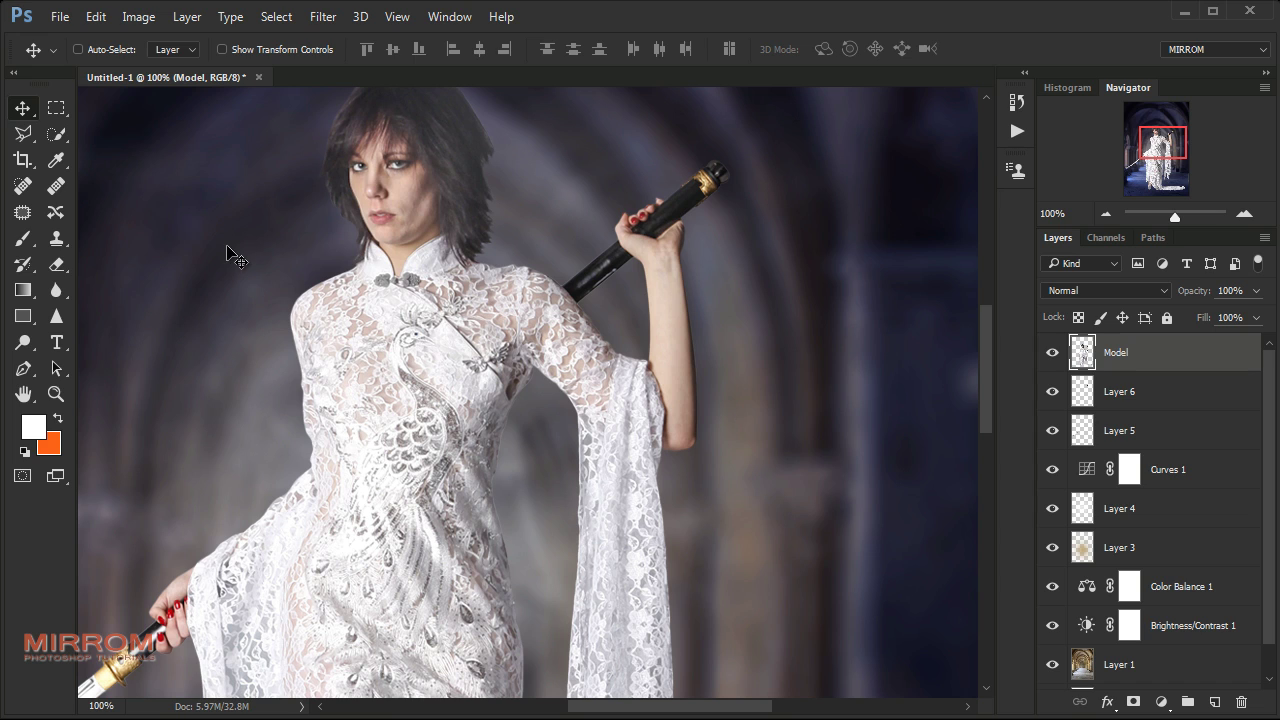
left_click(57, 264)
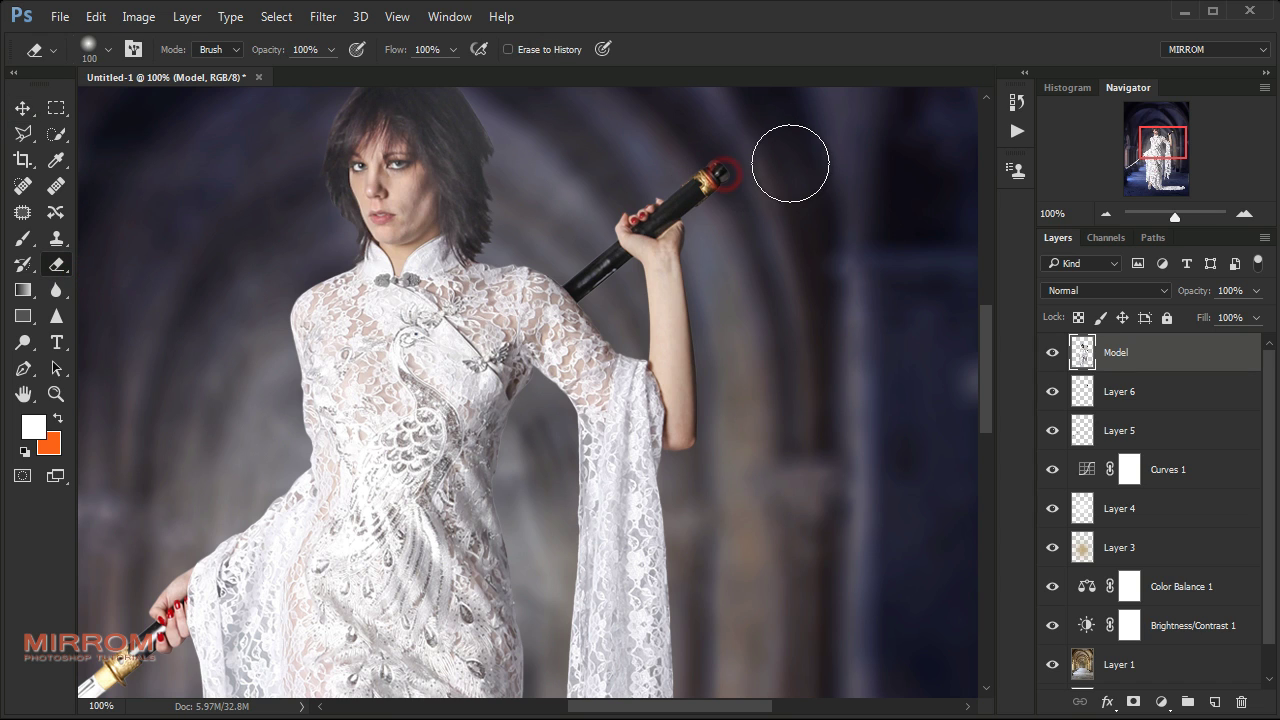
key("bracketleft")
key("bracketleft")
key("bracketleft")
key("bracketleft")
key("bracketleft")
key("bracketleft")
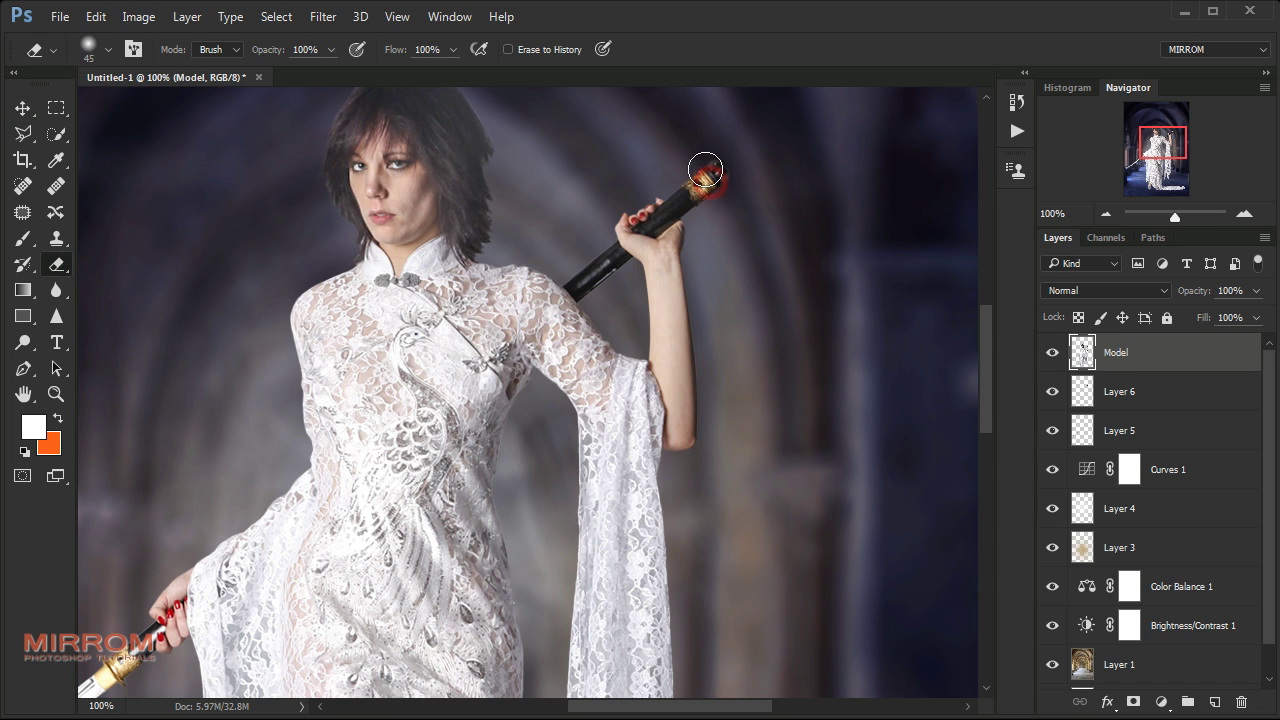
left_click_drag(731, 188, 697, 181)
left_click(756, 172)
Merge Model, Layer 6 and Layer 5 into one layer
key("v")
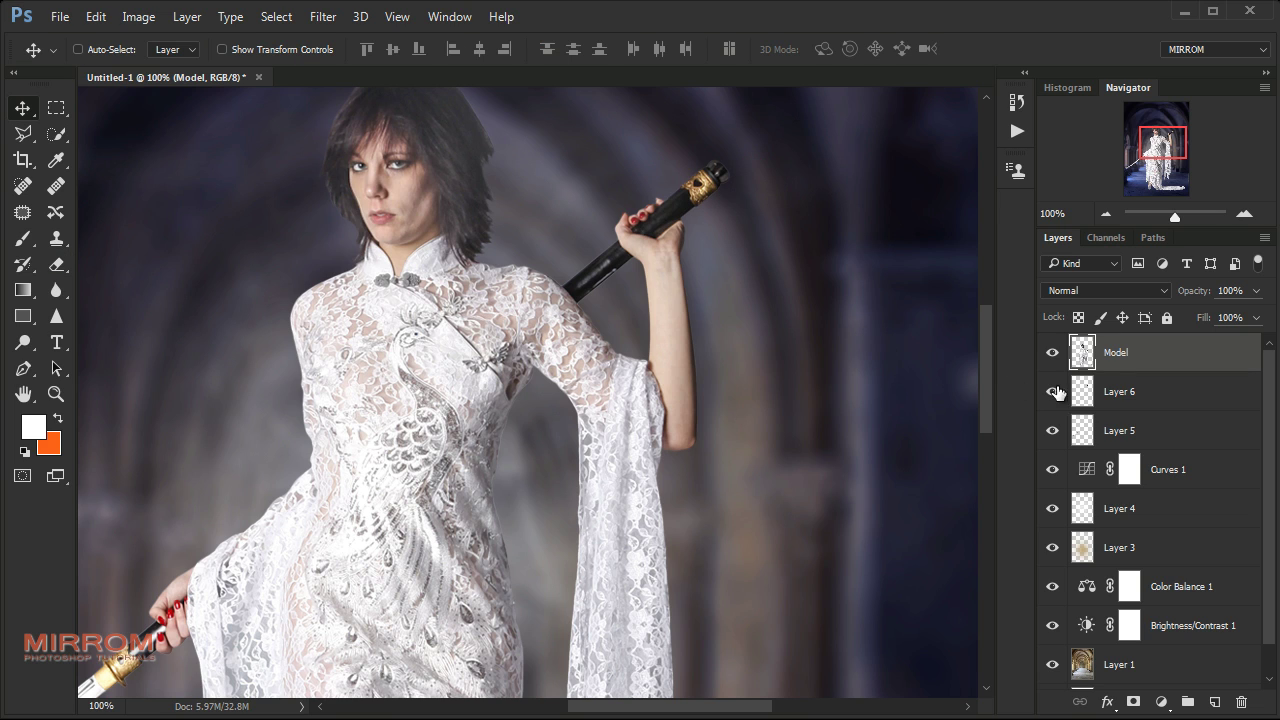
left_click(1127, 431, "shift")
key("ctrl+e")
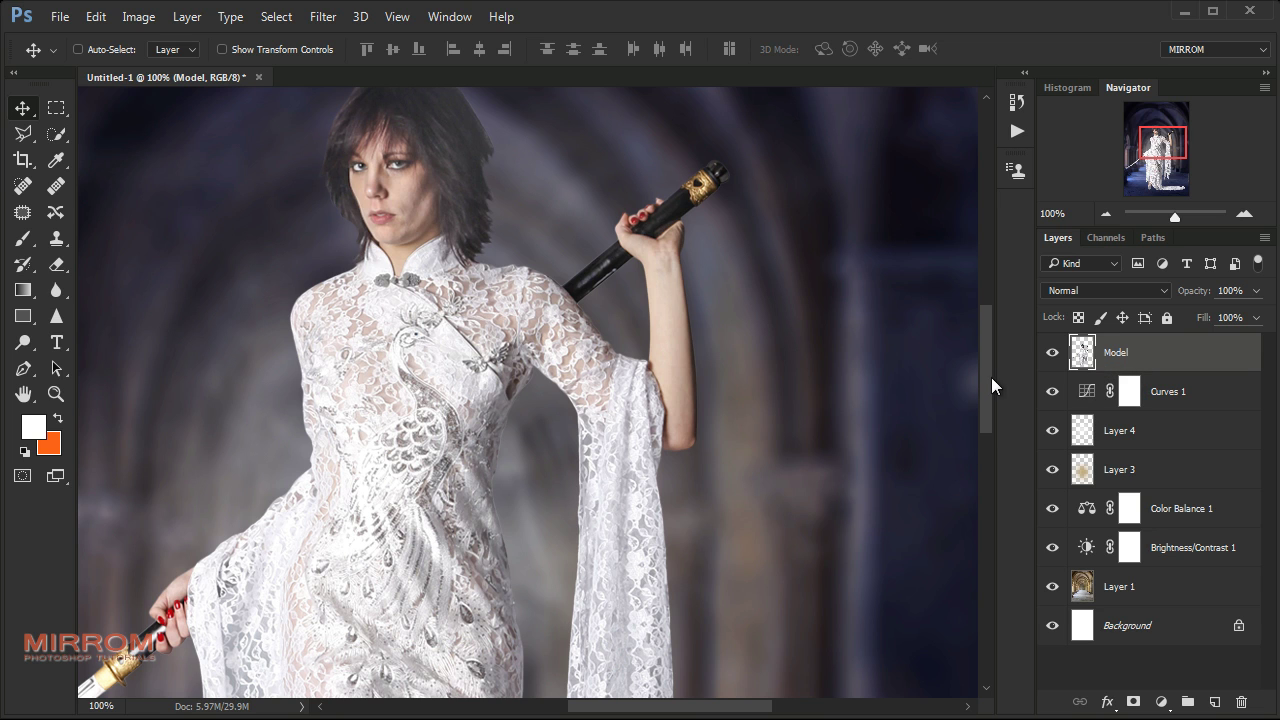
Load the Model layer's outline as a selection and pick the Clone Stamp tool
left_click_drag(991, 377, 988, 410)
left_click_drag(605, 714, 545, 713)
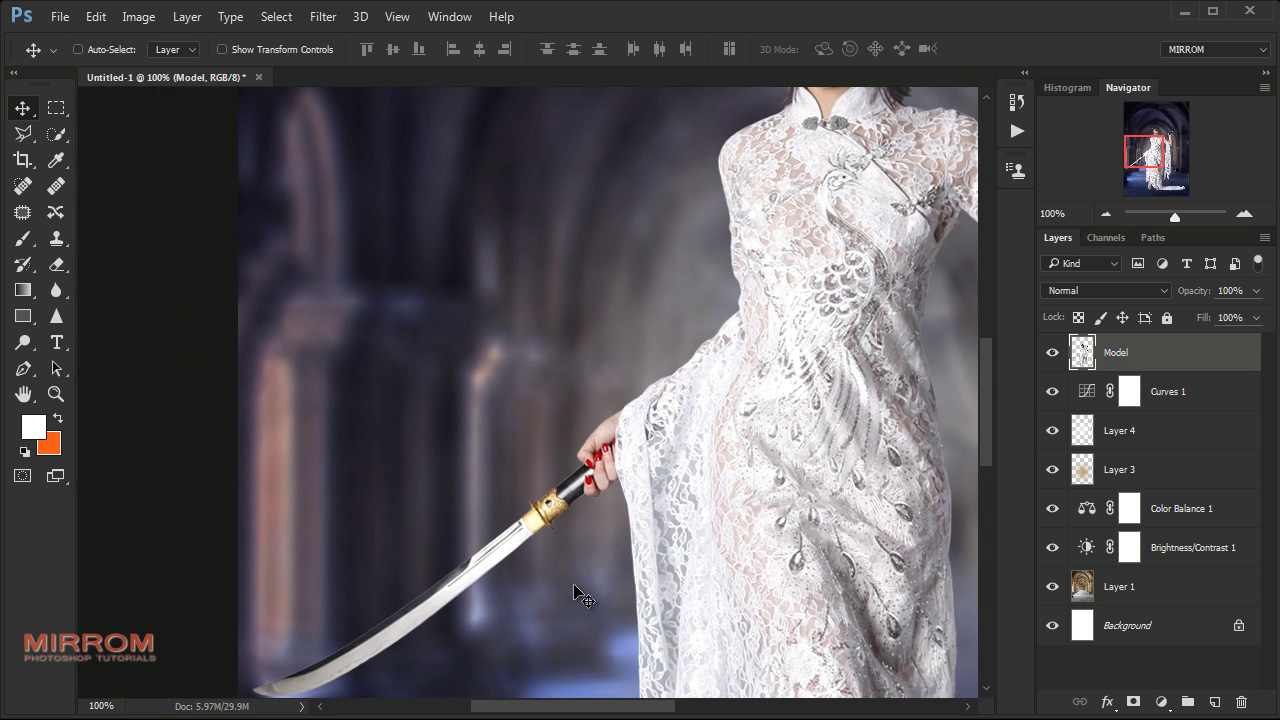
left_click(1082, 354, "ctrl")
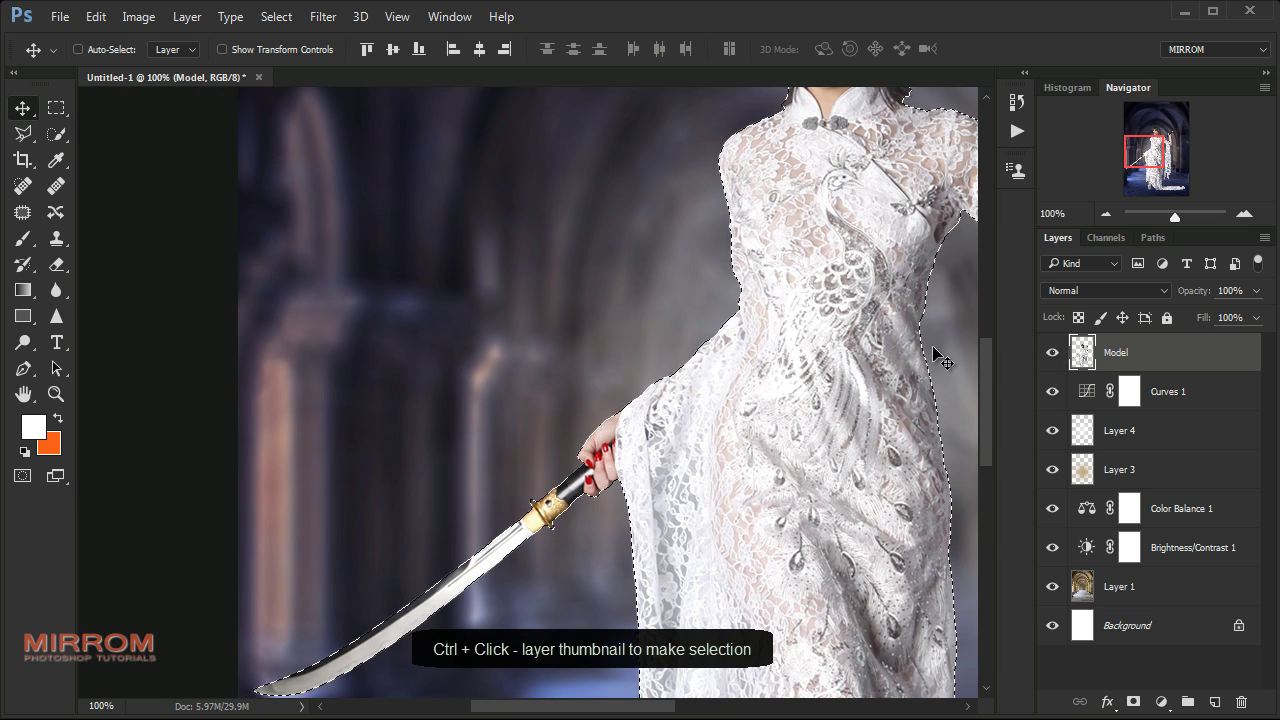
left_click(56, 238)
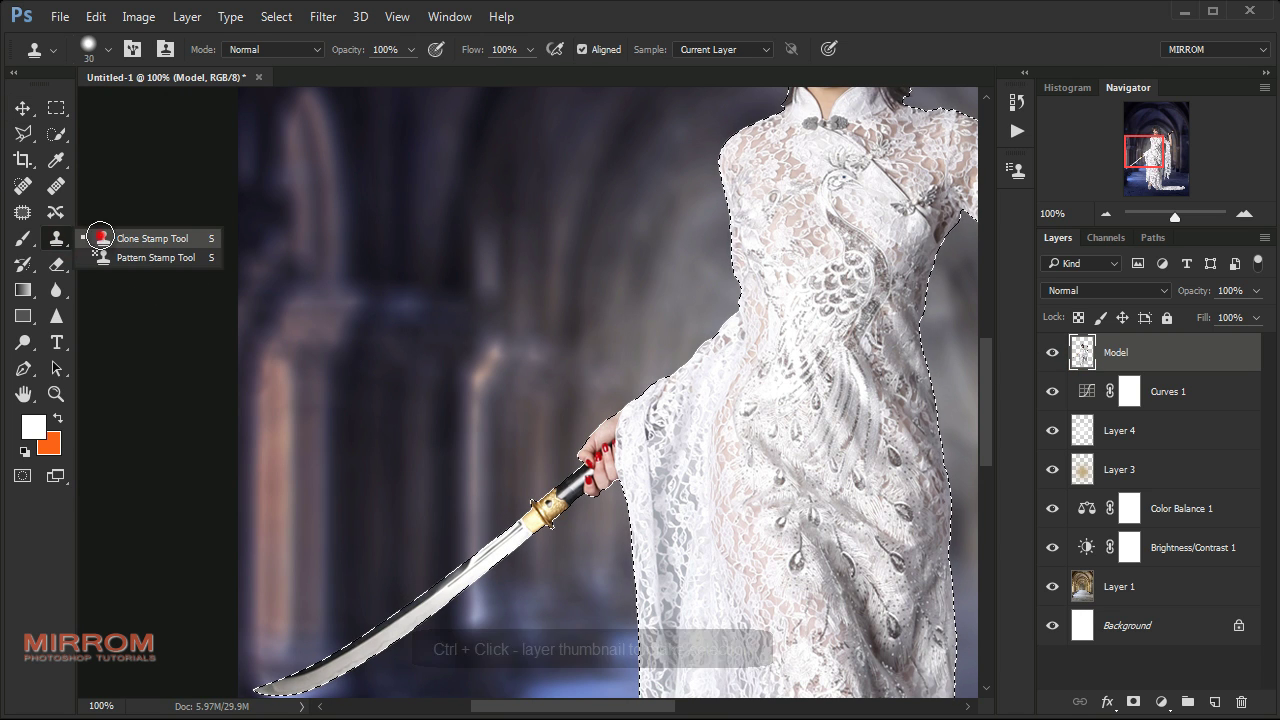
left_click(110, 238)
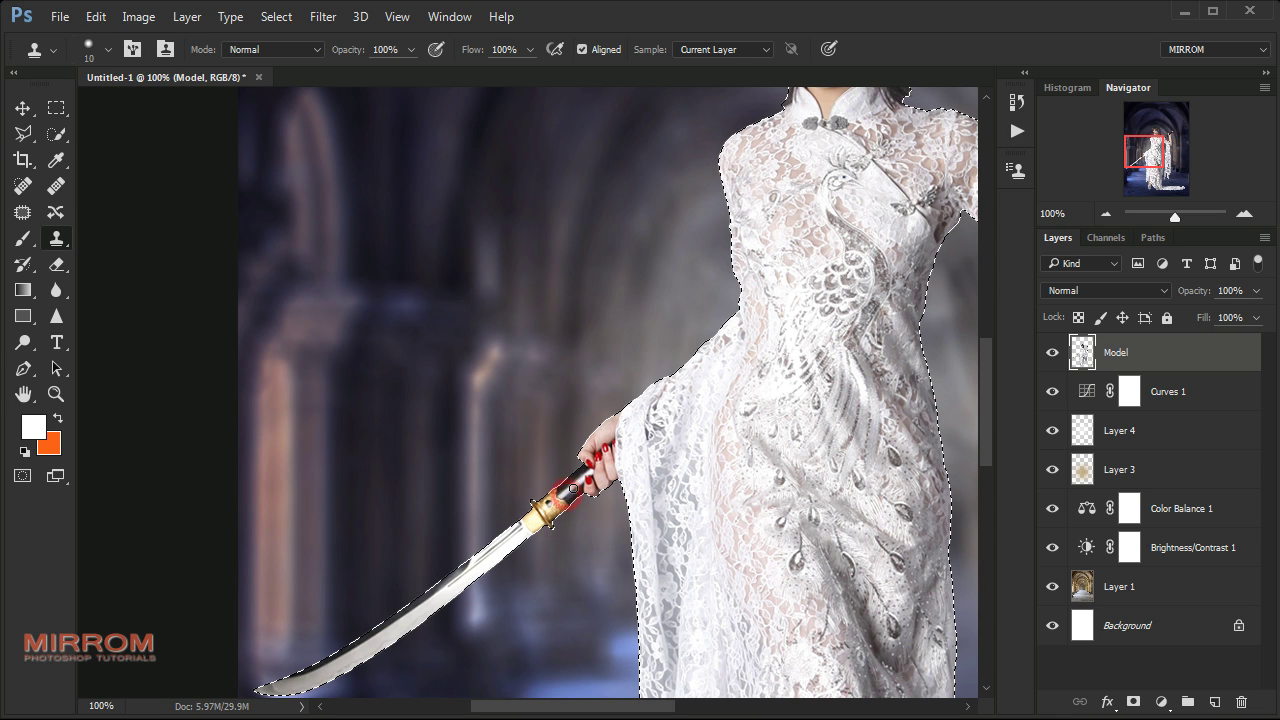
Clone-stamp the sword grip below her hand clean, then deselect and fit the view
left_click(576, 471, "alt")
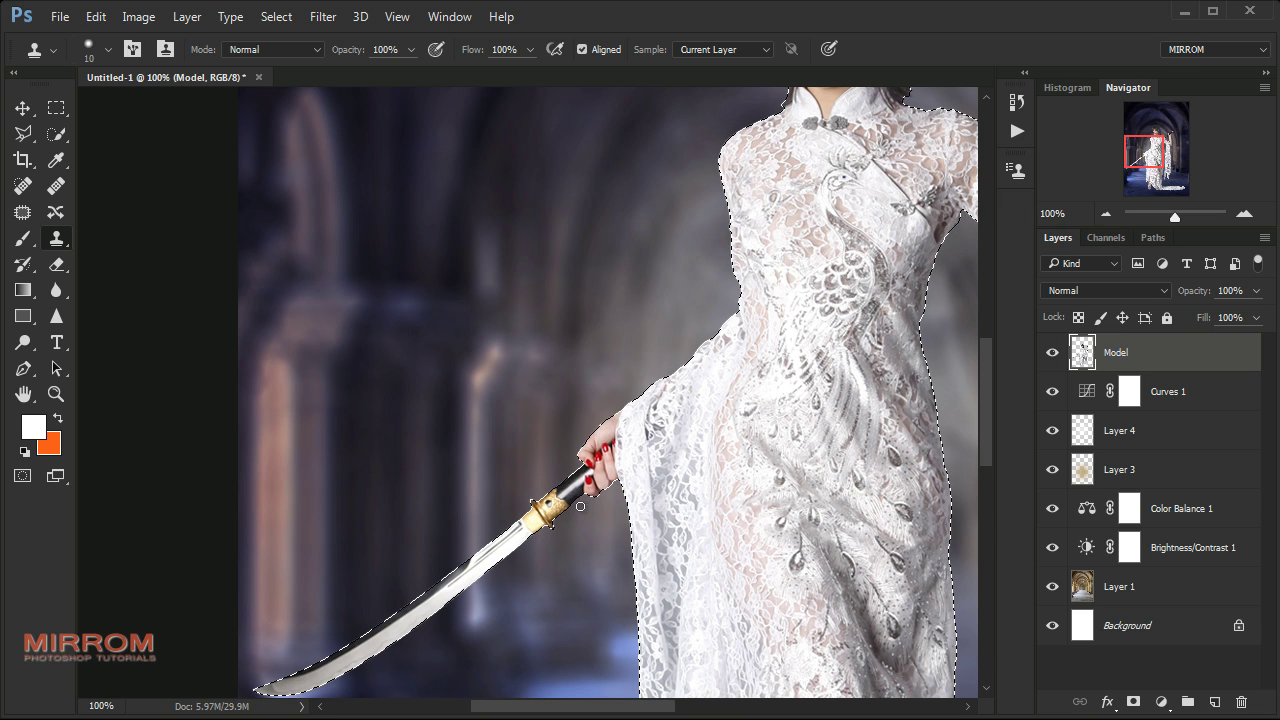
key("alt")
key("ctrl+d")
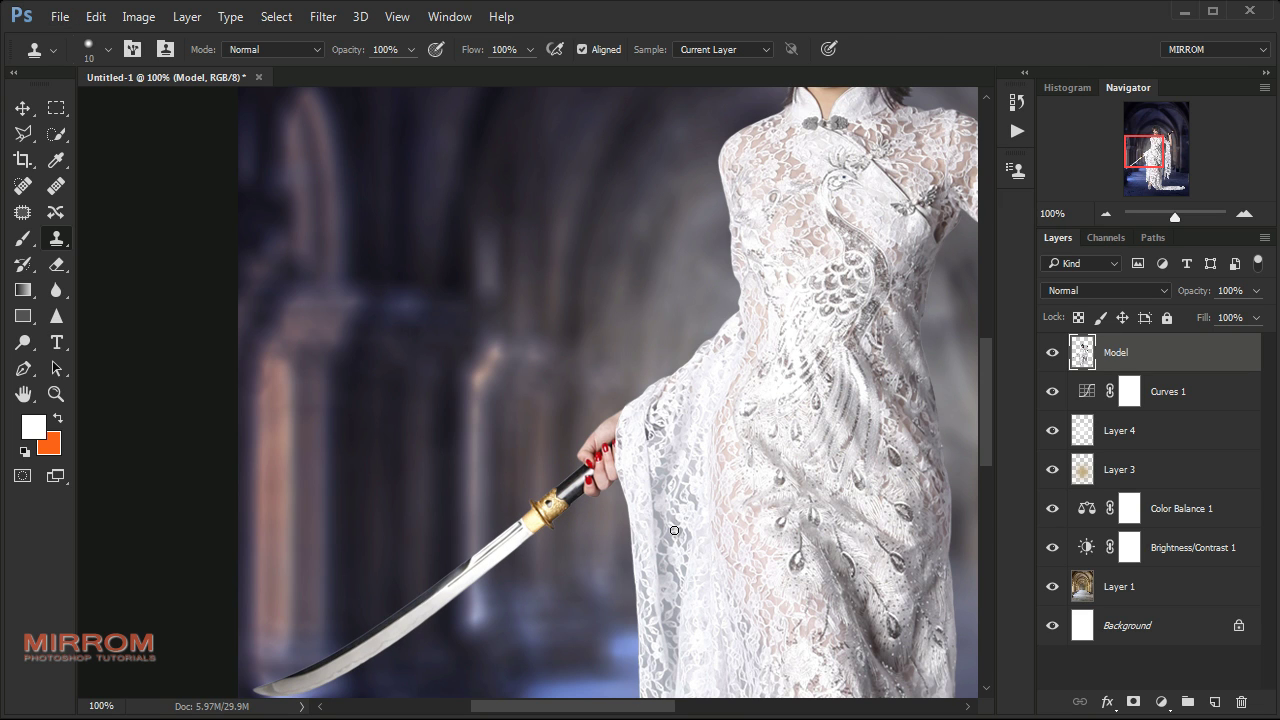
key("v")
key("ctrl+0")
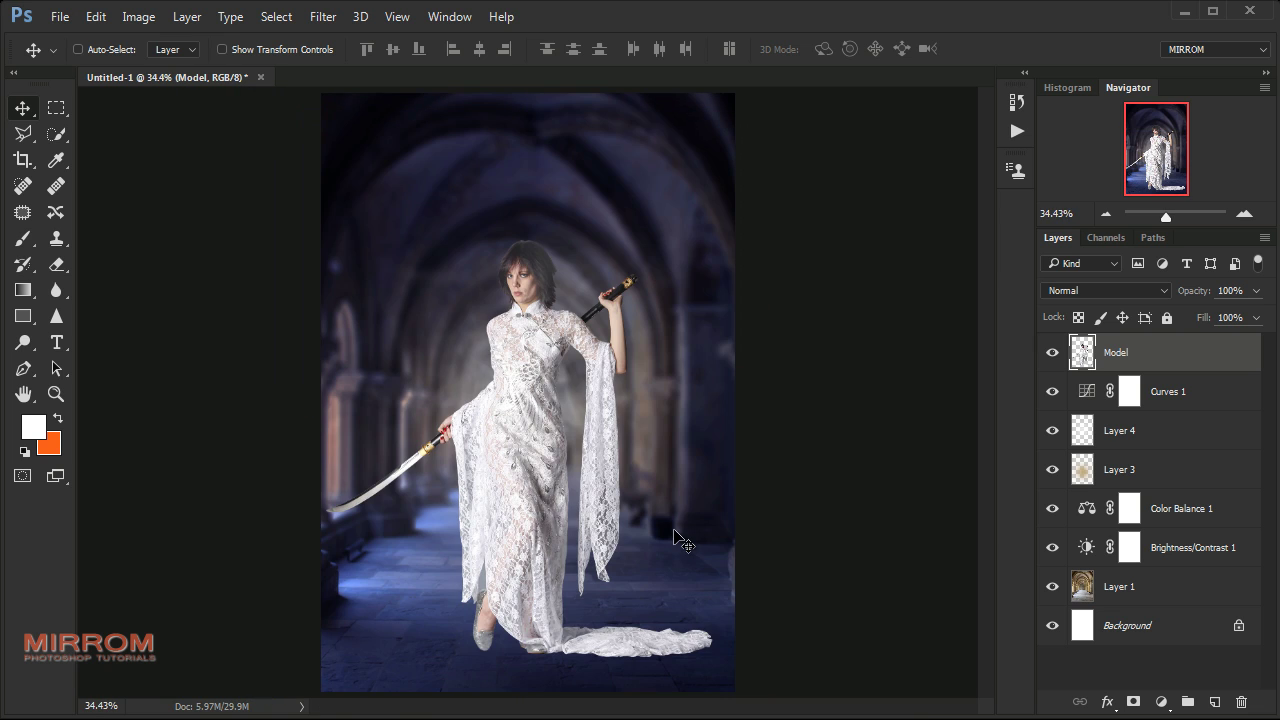
Nudge the model slightly to the right and zoom in toward her
key("shift+Right")
key("shift+Right")
key("shift+Right")
key("shift+Right")
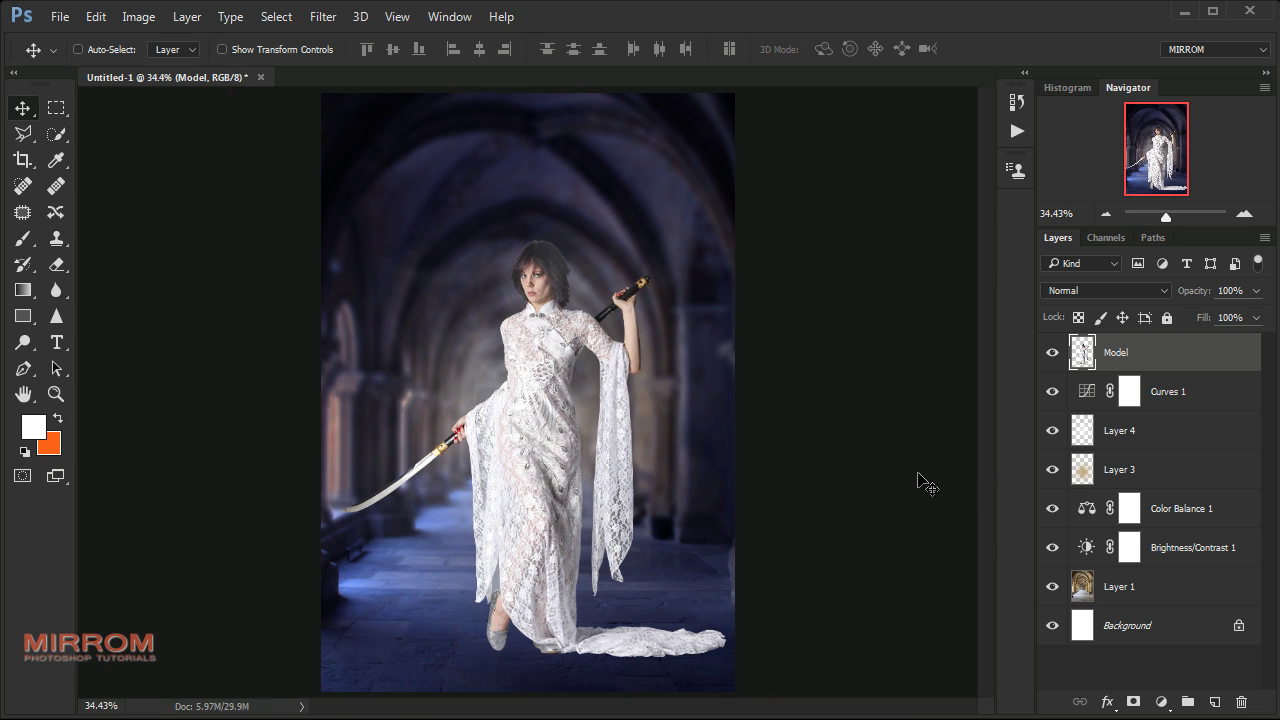
key("shift+Right")
key("ctrl+plus")
key("ctrl+plus")
key("ctrl+plus")
scroll(620, 340, "up", 2)
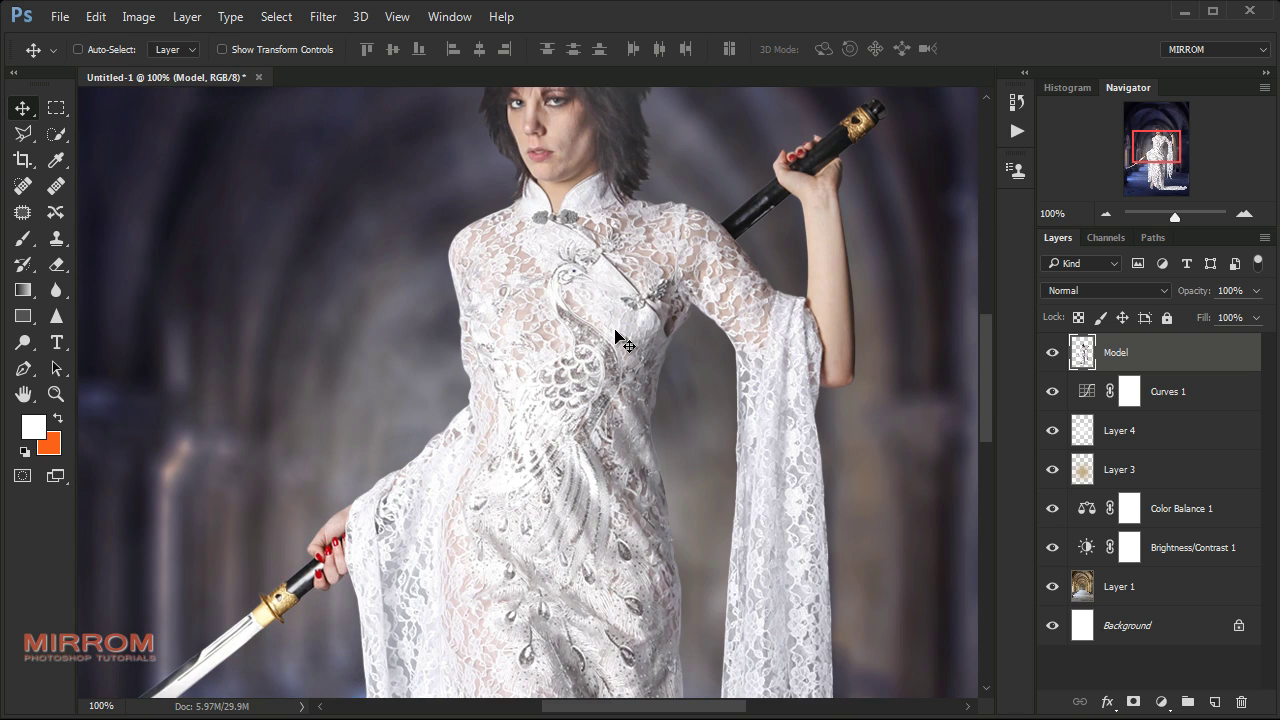
scroll(620, 340, "up", 2)
scroll(615, 335, "up", 2)
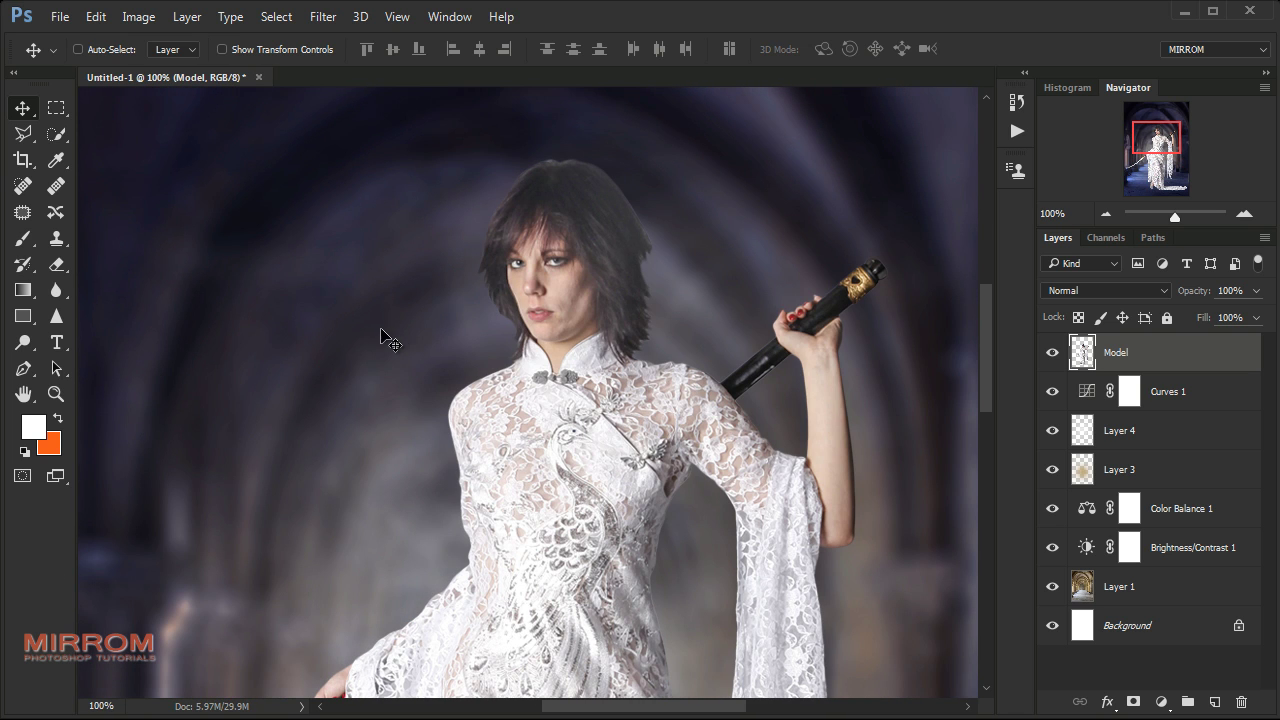
Set up the Smudge tool with a 25 px scatter brush at 58% strength
left_click(56, 290)
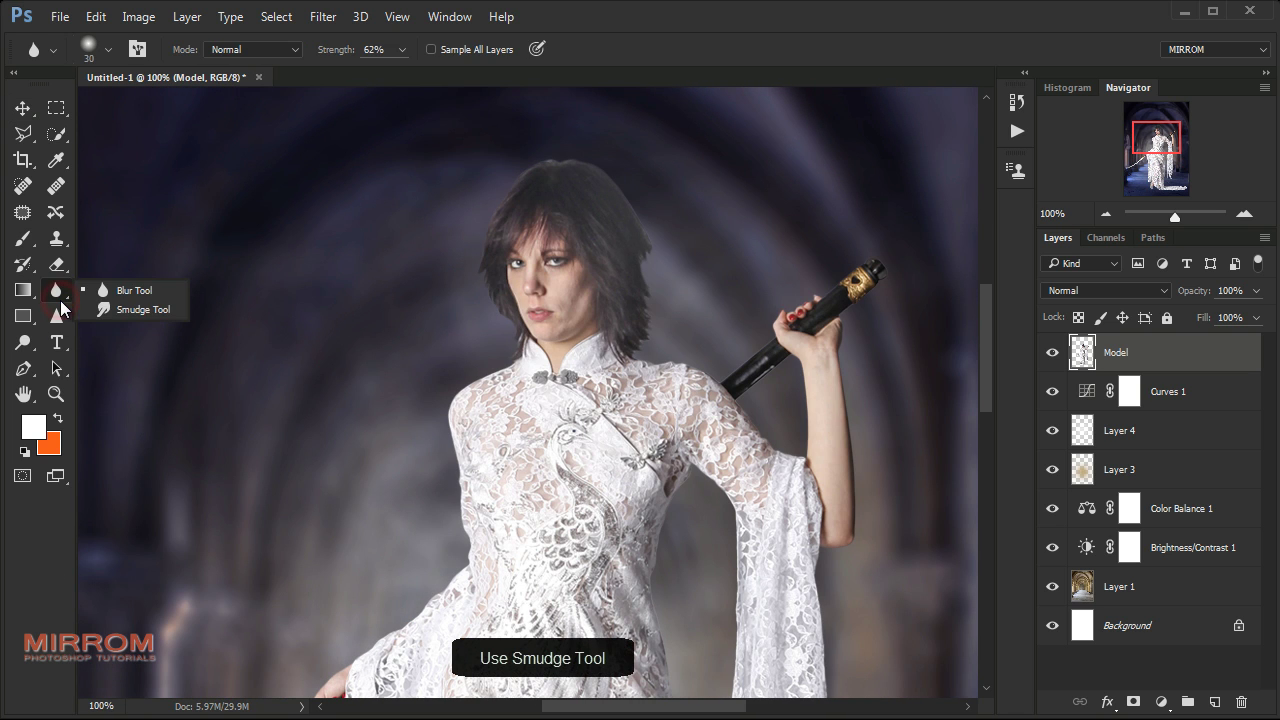
left_click(125, 310)
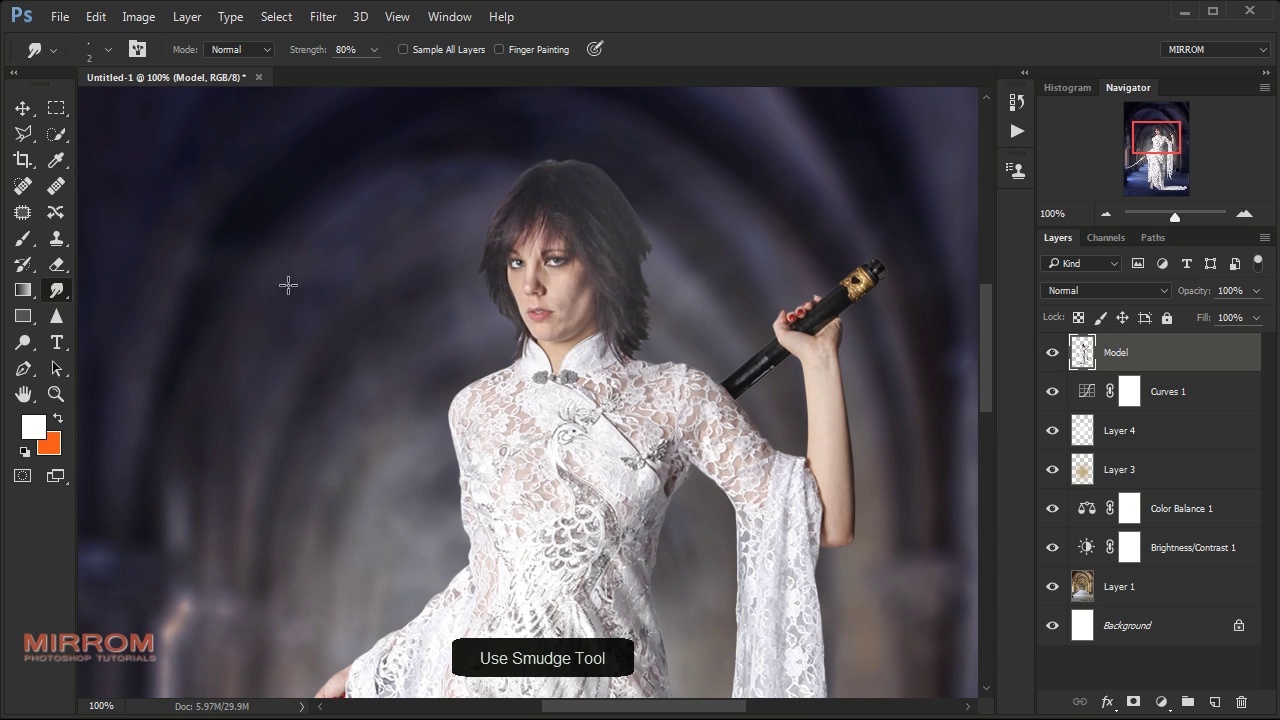
right_click(402, 206)
left_click(435, 410)
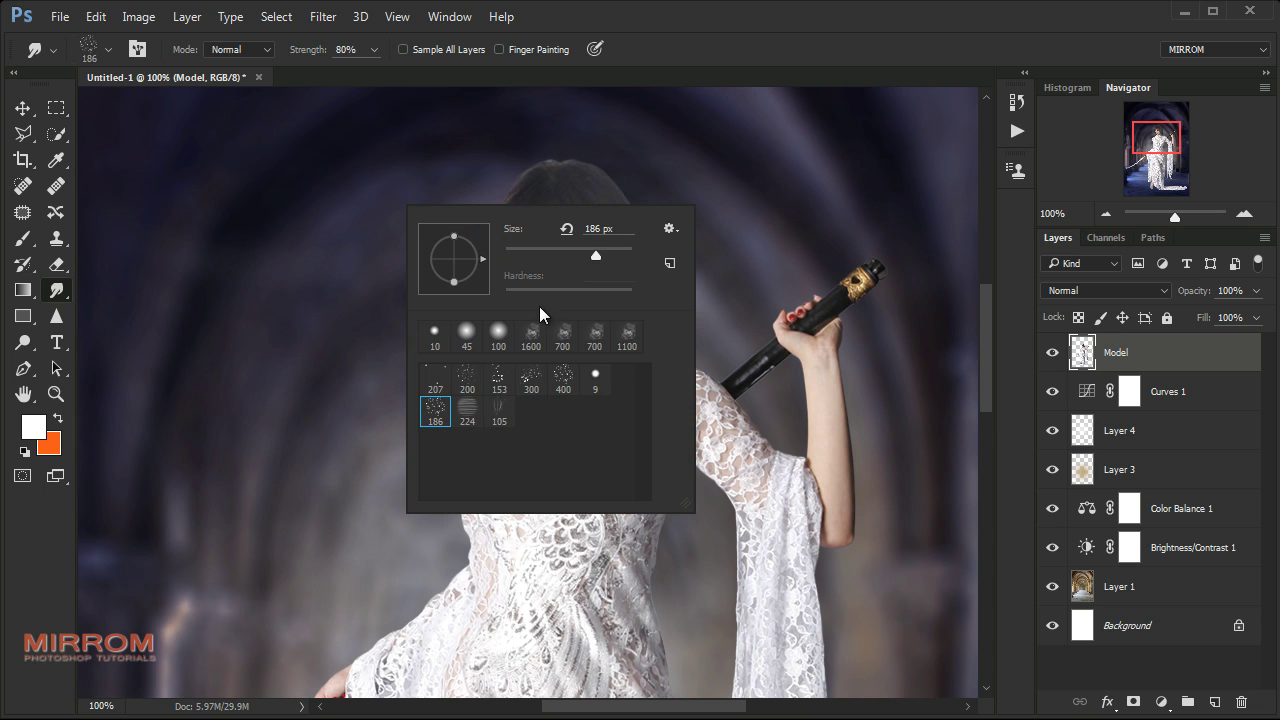
left_click(435, 405)
left_click(337, 304)
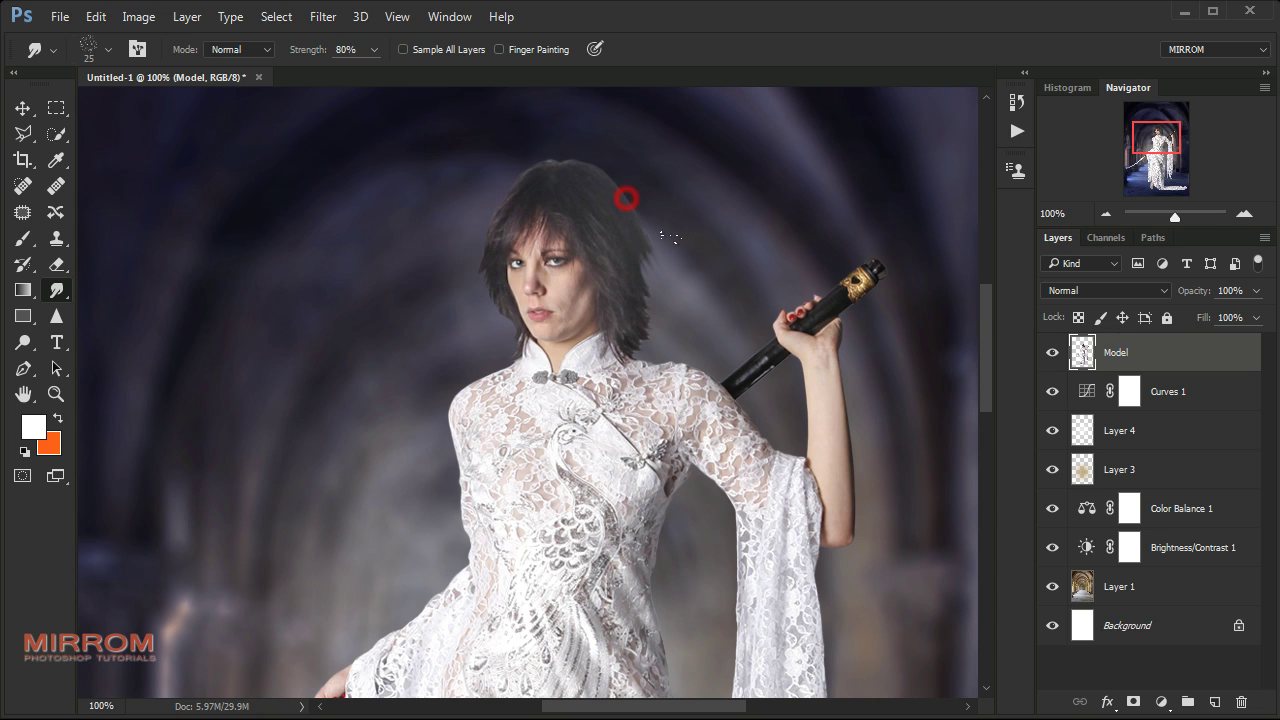
left_click(375, 50)
left_click_drag(357, 70, 352, 72)
Switch the smudge brush to a 4 px hard round at 75% strength
right_click(648, 328, "alt")
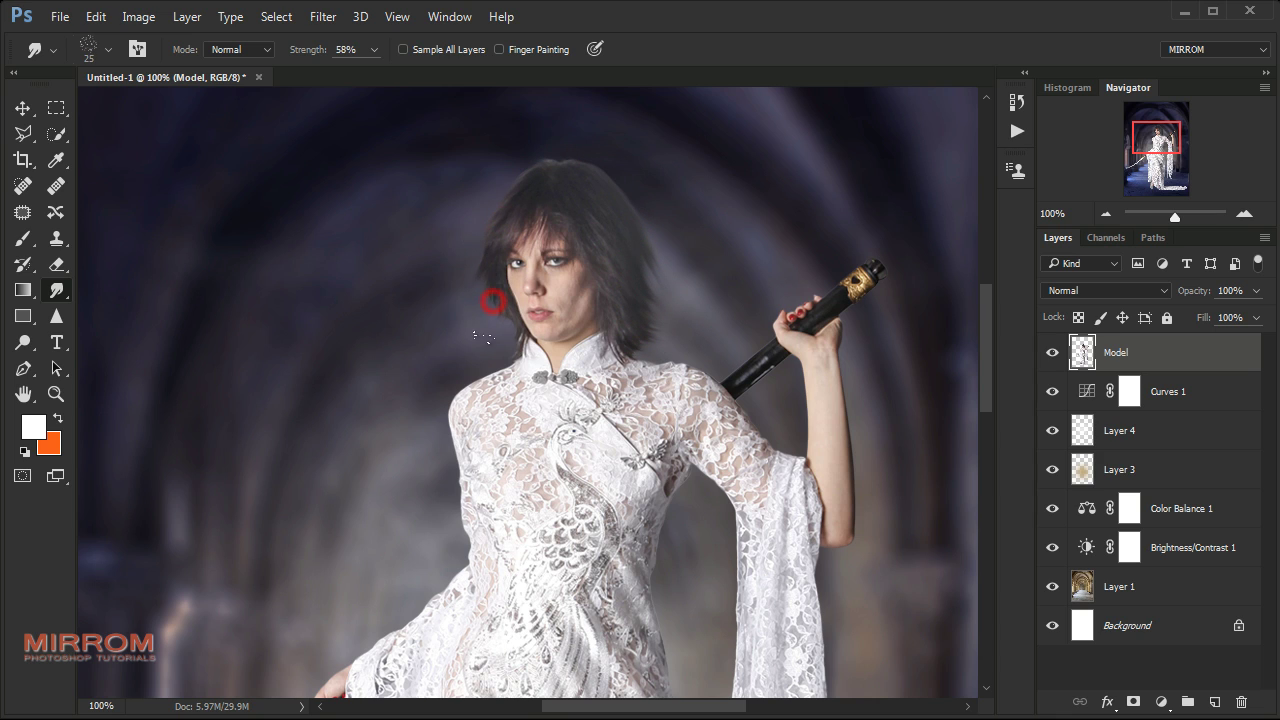
right_click(661, 182)
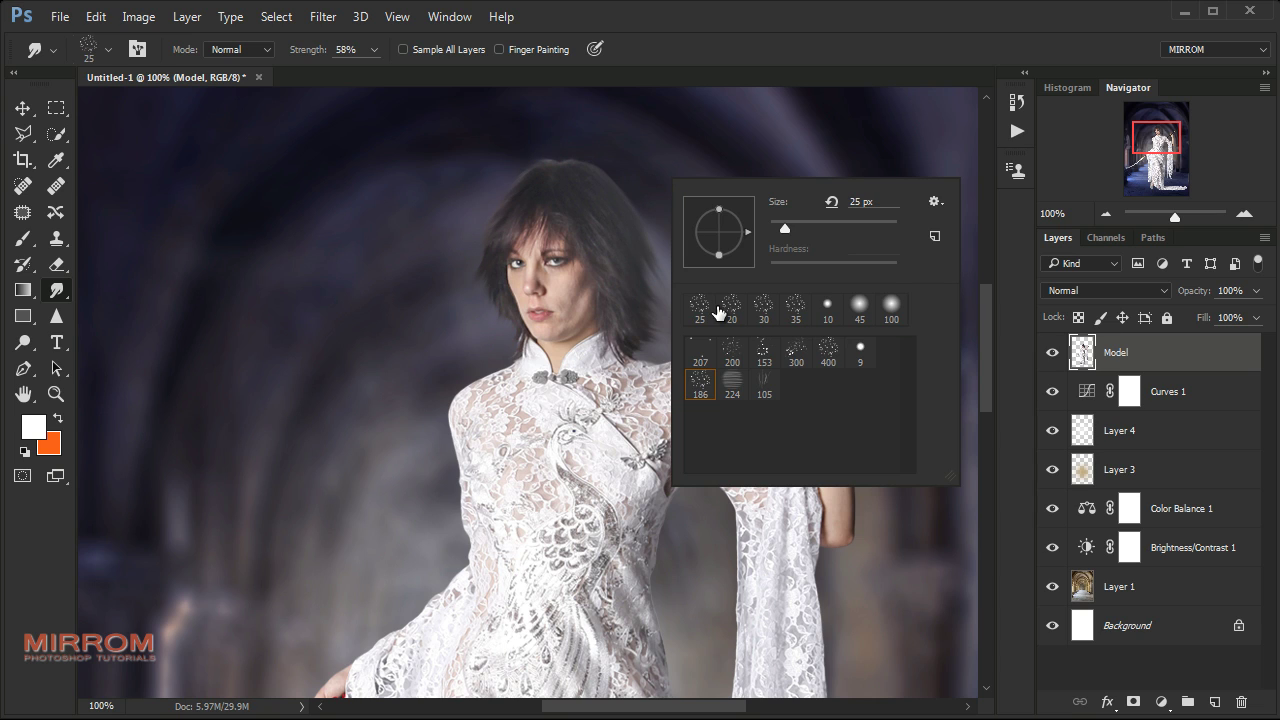
left_click(860, 350)
key("Return")
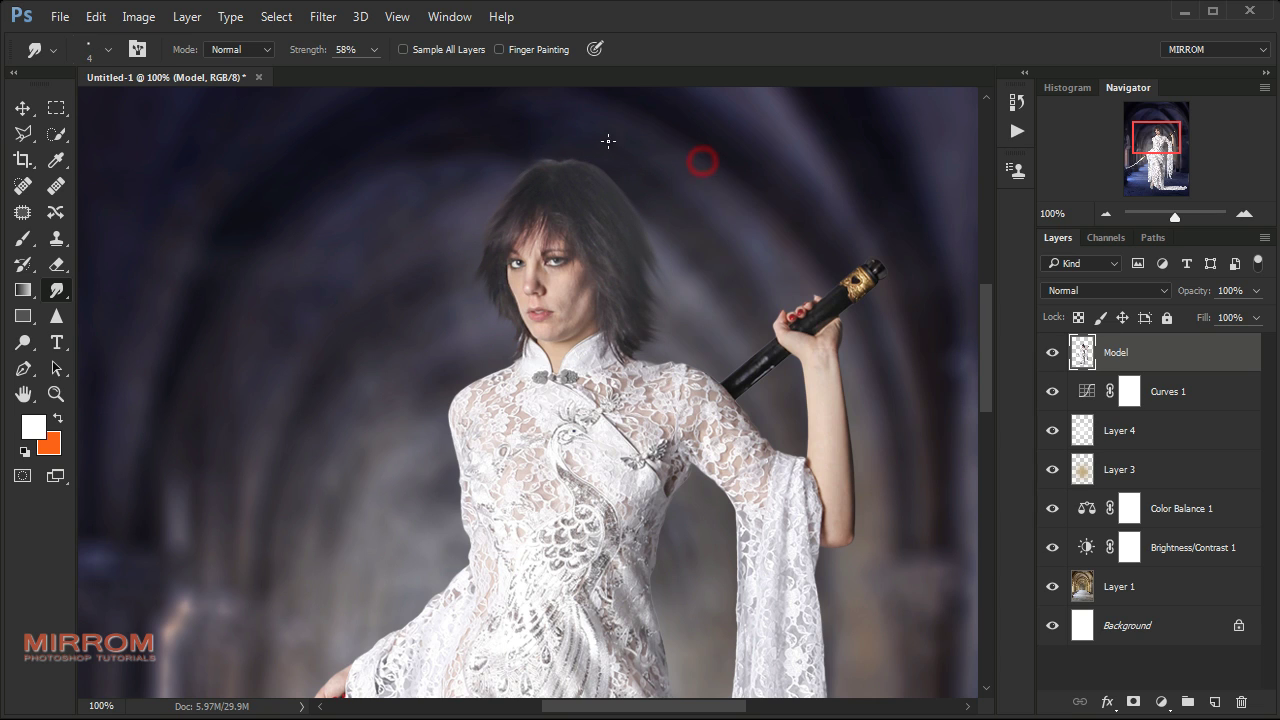
left_click(373, 50)
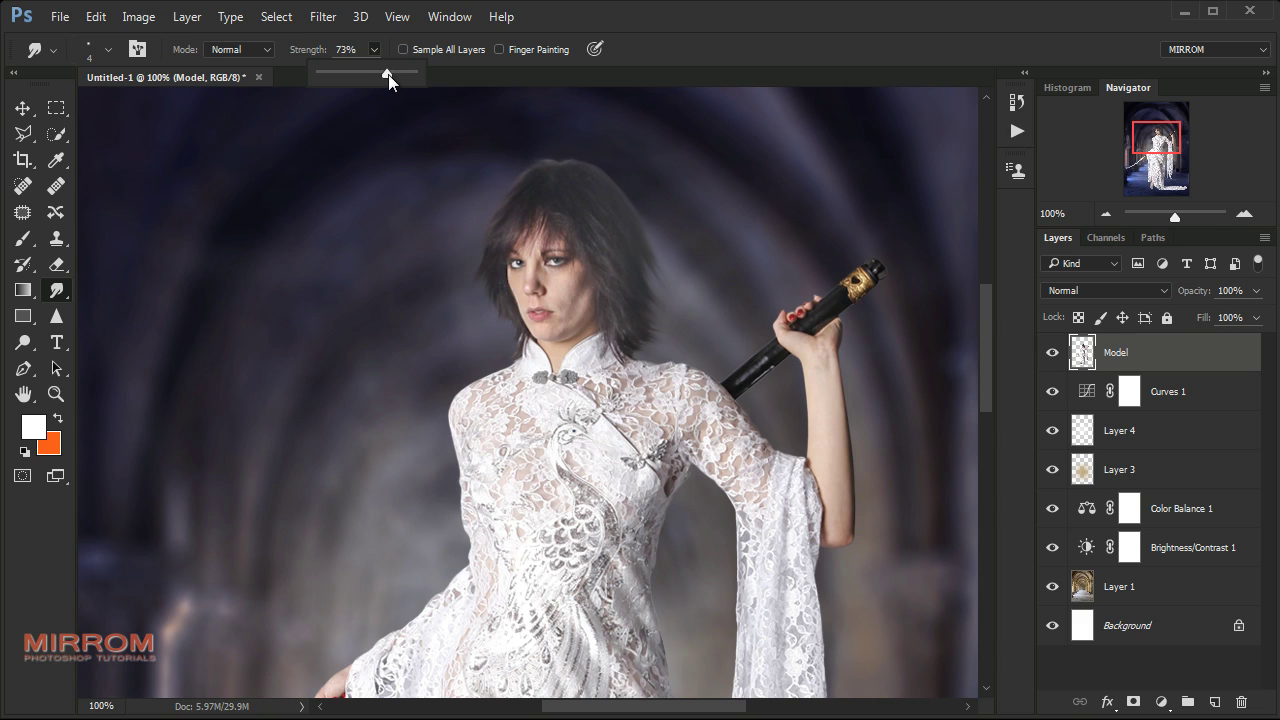
left_click_drag(388, 75, 390, 75)
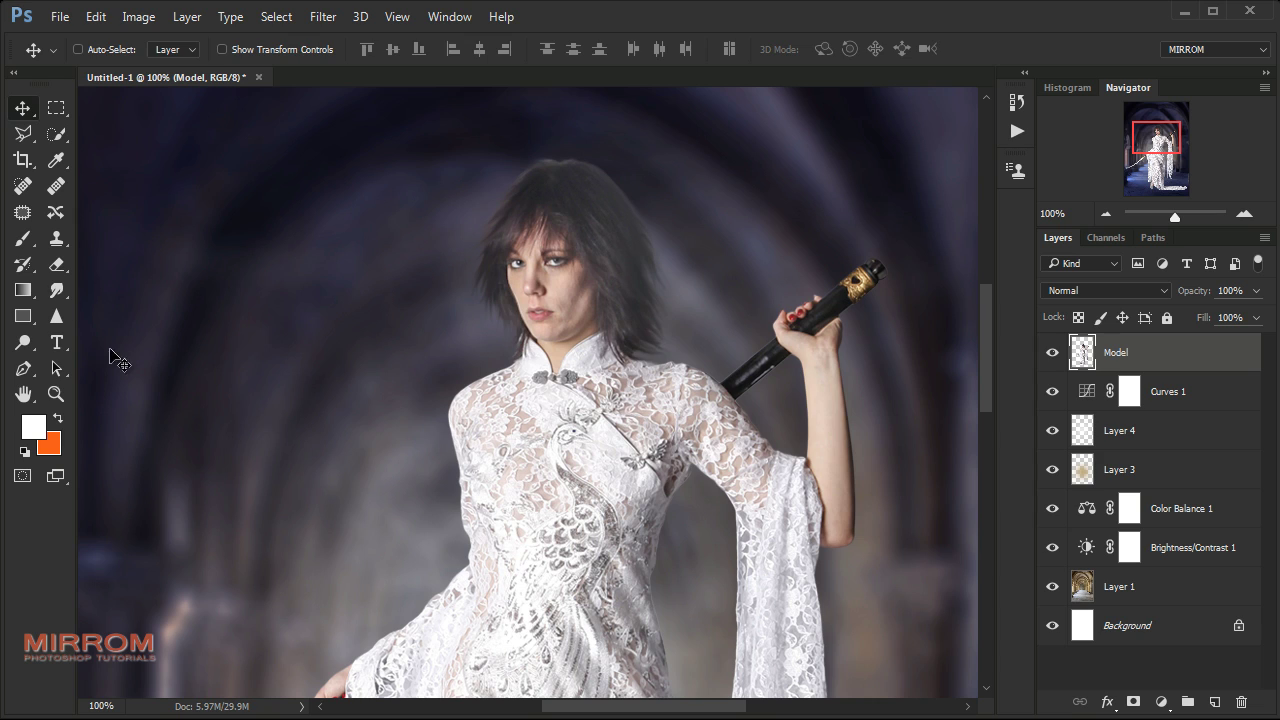
Smudge hair strands up over the head with an 81 px scatter brush at 59%
right_click(663, 313)
left_click(661, 442)
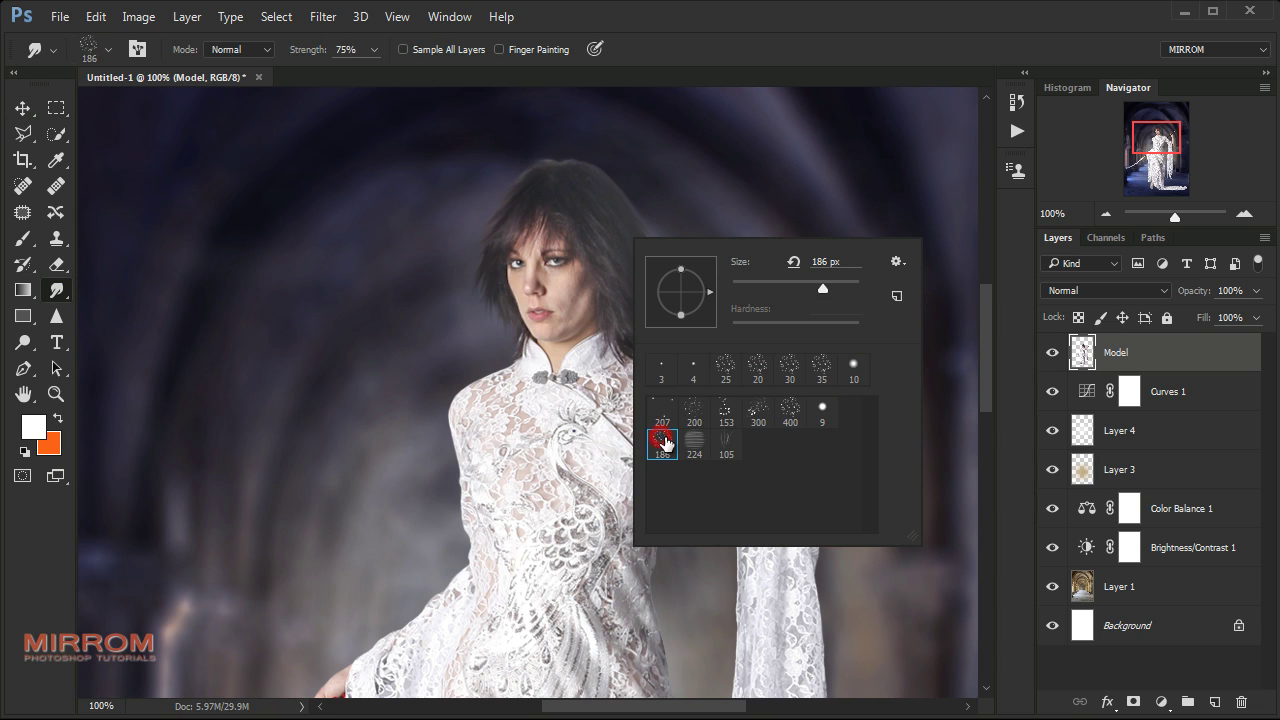
left_click(782, 288)
left_click_drag(316, 57, 282, 57)
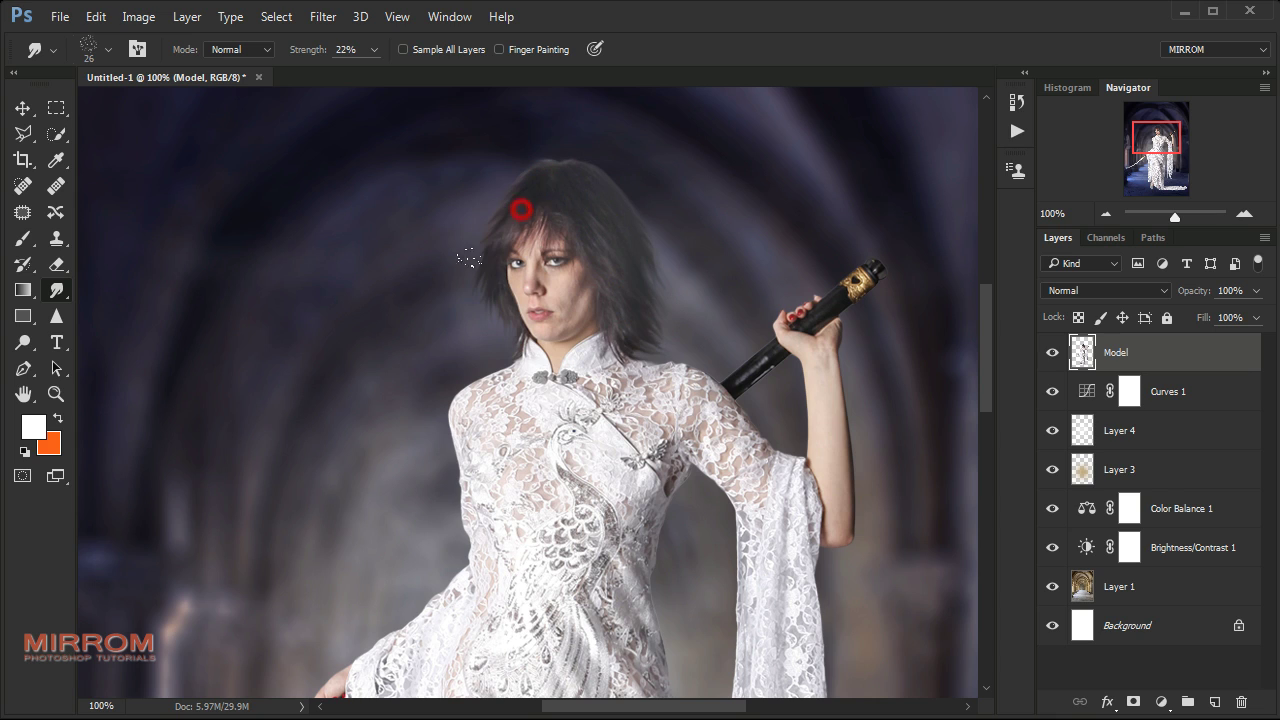
left_click_drag(551, 193, 566, 168)
key("ctrl+plus")
Set the Smudge tool to a soft round brush, reduced to 20 px
scroll(634, 286, "up", 2)
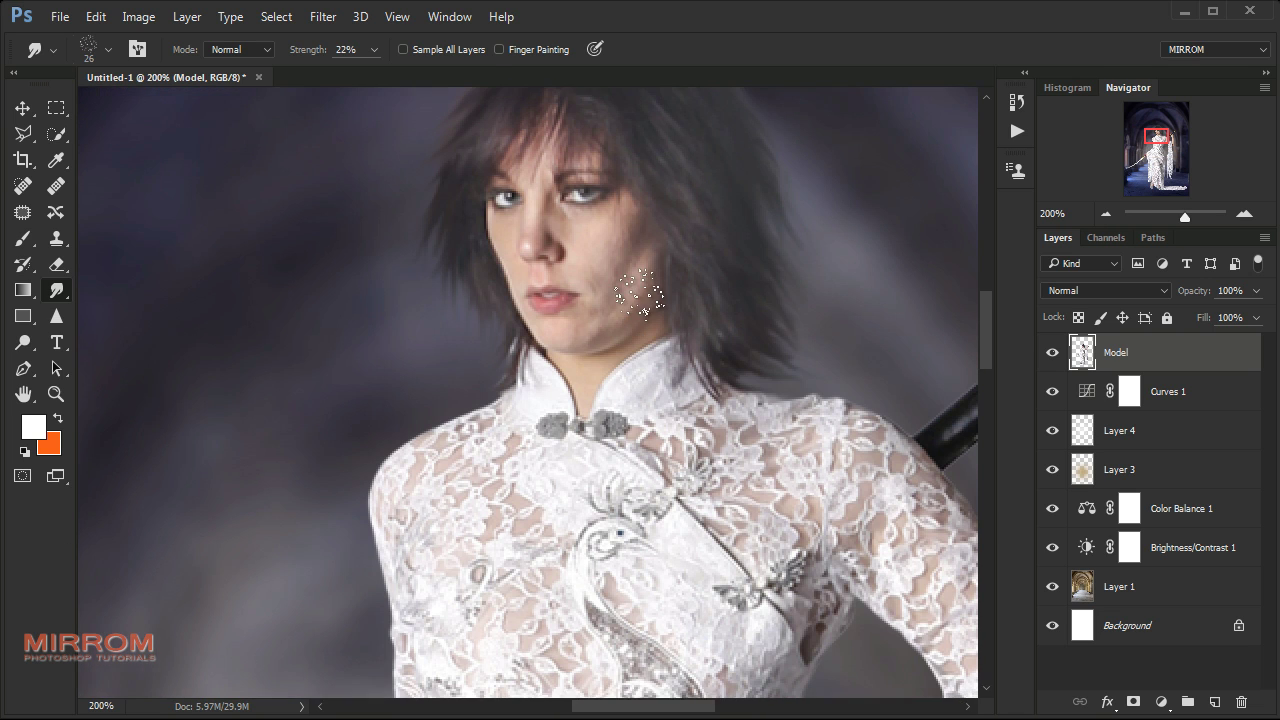
scroll(643, 286, "up", 1)
scroll(620, 275, "up", 1)
right_click(599, 265)
scroll(777, 457, "up", 3)
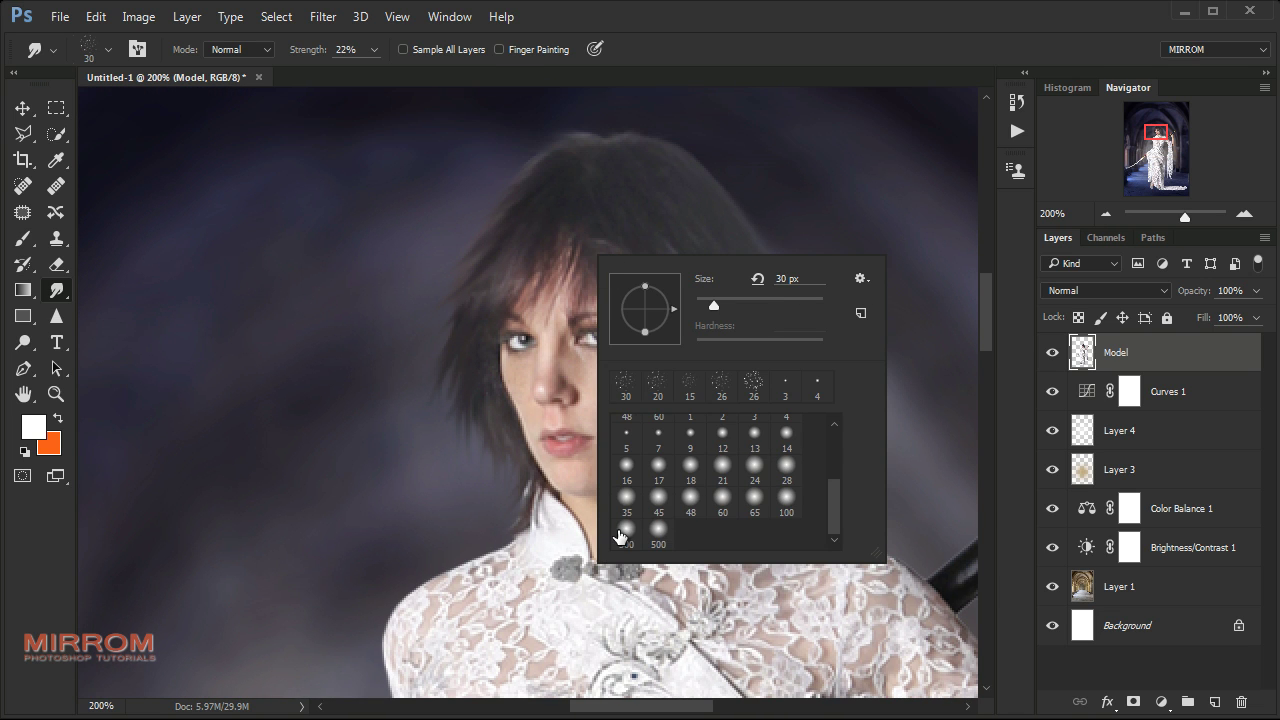
left_click(623, 528)
left_click_drag(806, 298, 750, 305)
left_click(300, 294)
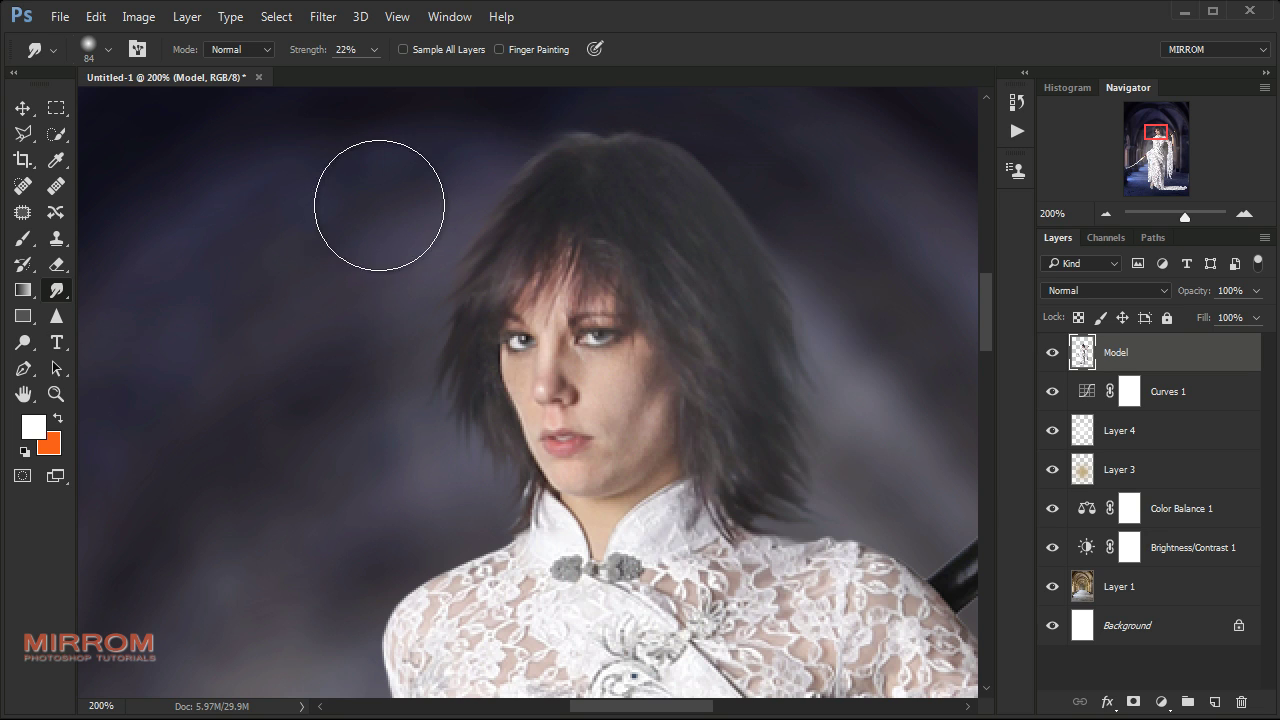
key("bracketleft")
key("bracketleft")
key("bracketleft")
key("bracketleft")
key("bracketleft")
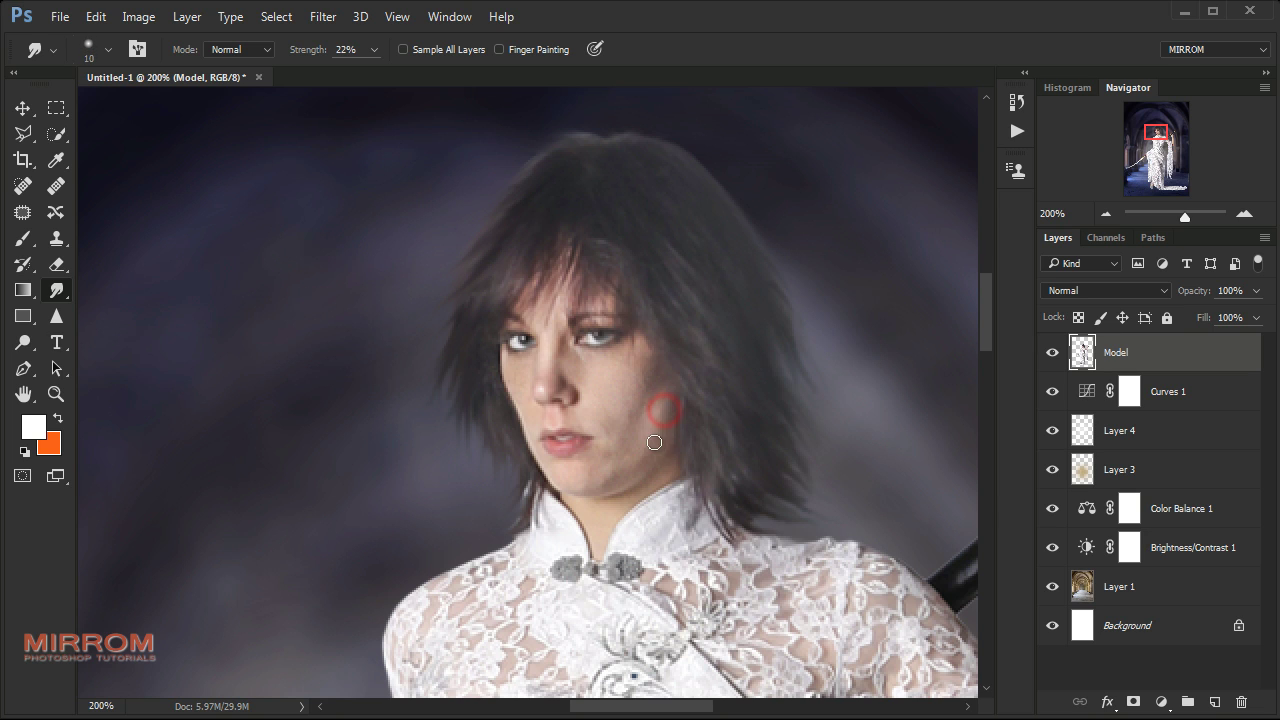
key("bracketleft")
Smudge the cheek and jaw to smooth the skin
left_click_drag(657, 443, 619, 479)
left_click_drag(663, 380, 648, 418)
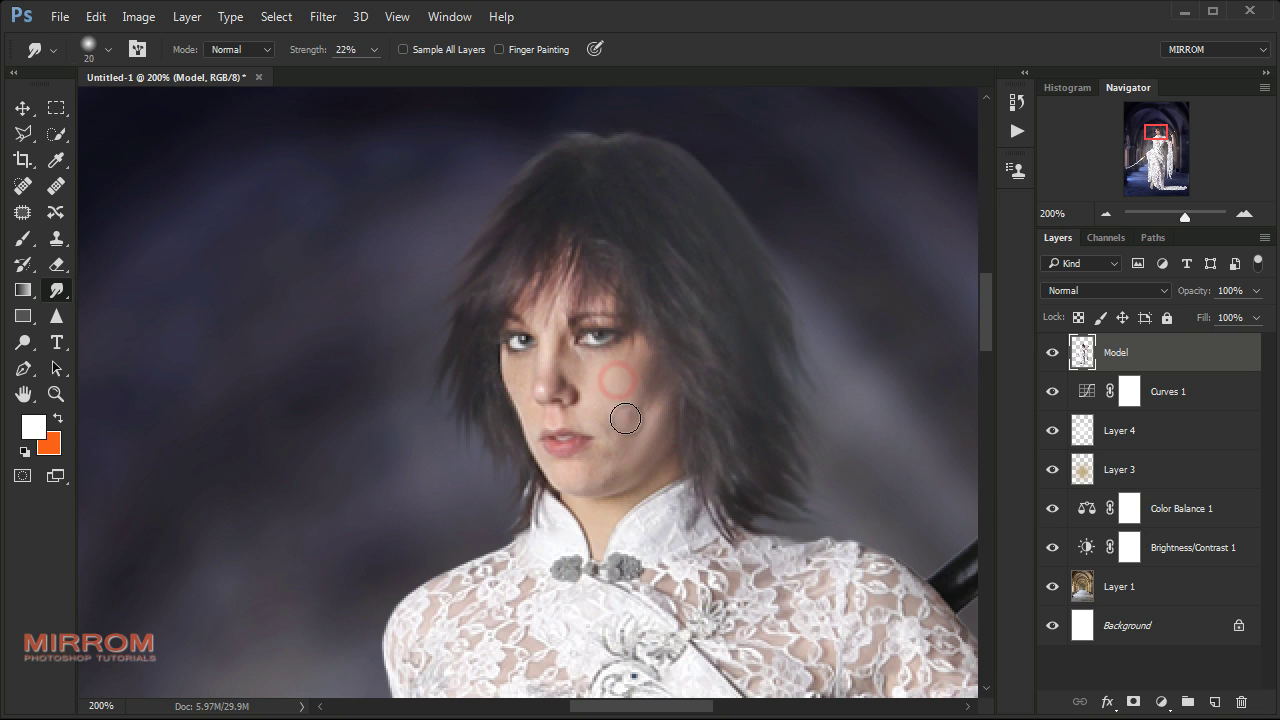
key("bracketleft")
key("bracketleft")
left_click_drag(531, 414, 545, 456)
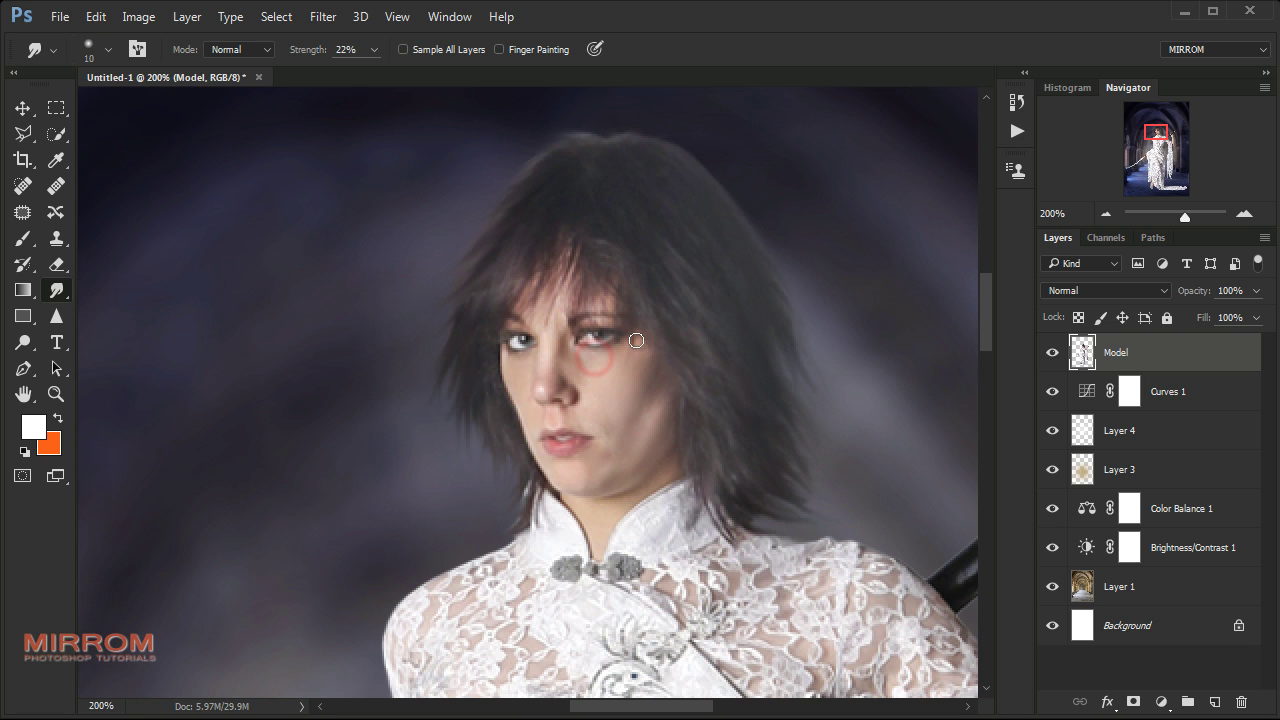
left_click_drag(600, 380, 644, 432)
key("bracketright")
key("bracketright")
Zoom in and smudge near the lip corner and a spot in the hair
key("ctrl+plus")
key("ctrl+plus")
key("bracketleft")
key("bracketleft")
key("bracketleft")
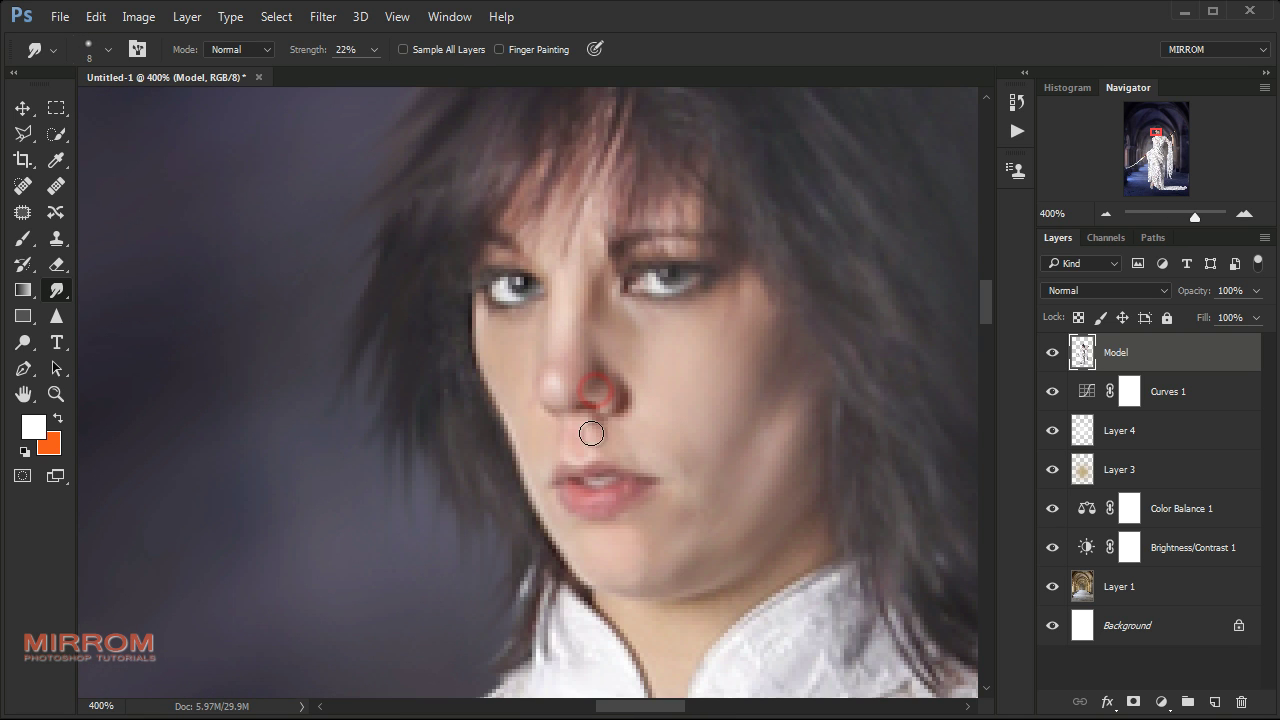
left_click(639, 485)
left_click(531, 179)
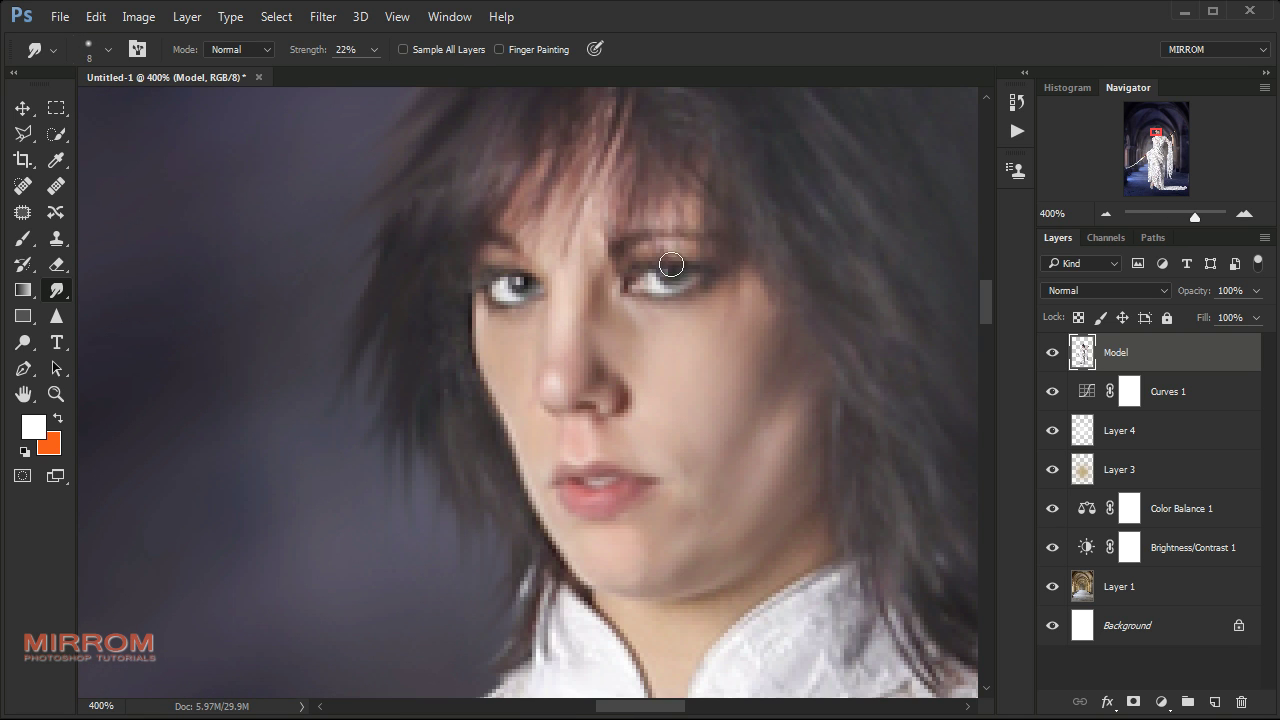
key("ctrl+minus")
key("ctrl+minus")
key("bracketright")
key("bracketright")
key("bracketright")
Smudge the edge where the foot meets the shoe, then fit the image on screen
scroll(598, 400, "down", 2)
scroll(598, 400, "right", 8)
key("bracketright")
key("bracketright")
key("bracketright")
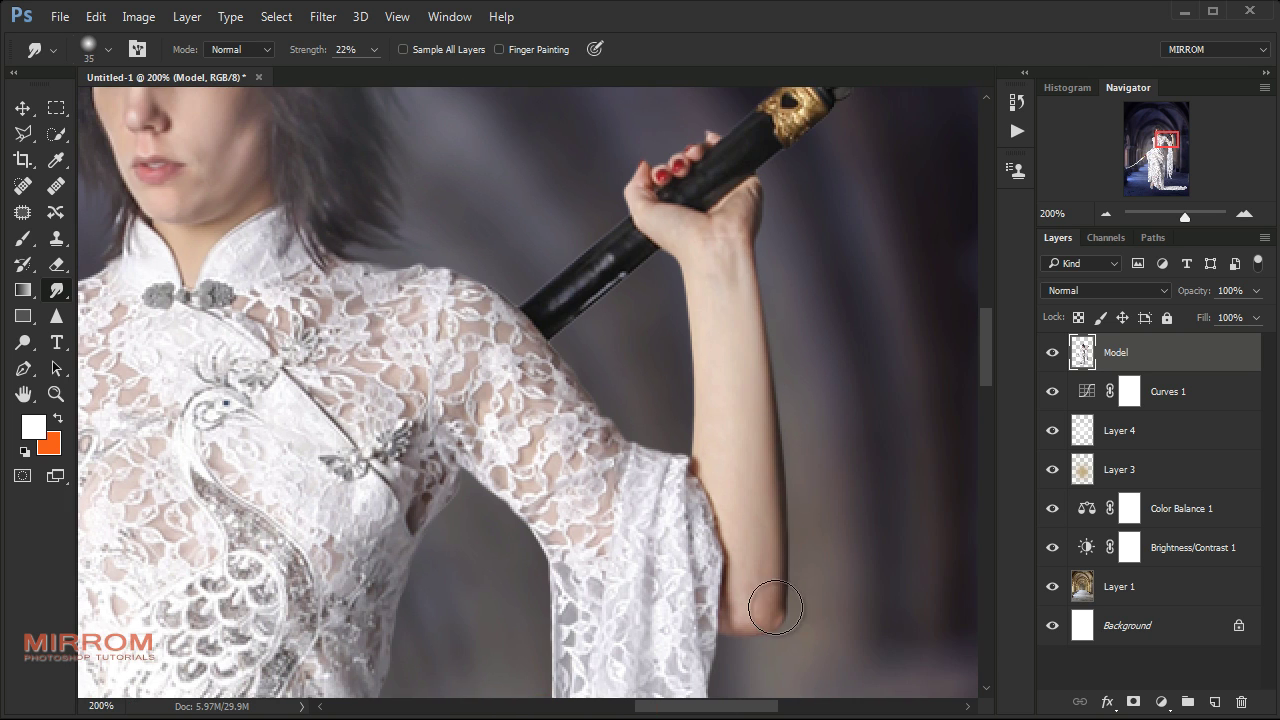
scroll(739, 617, "left", 6)
scroll(500, 494, "down", 4)
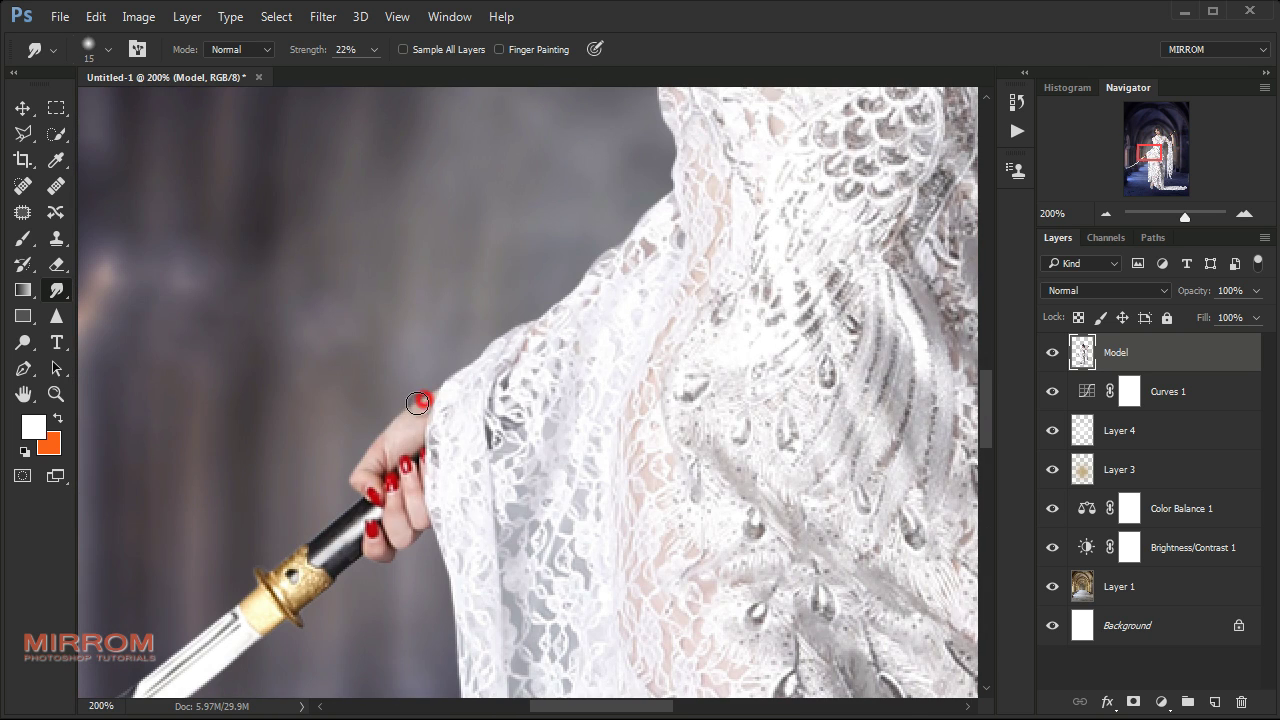
key("bracketleft")
key("bracketleft")
scroll(650, 380, "down", 10)
left_click(648, 380)
key("bracketright")
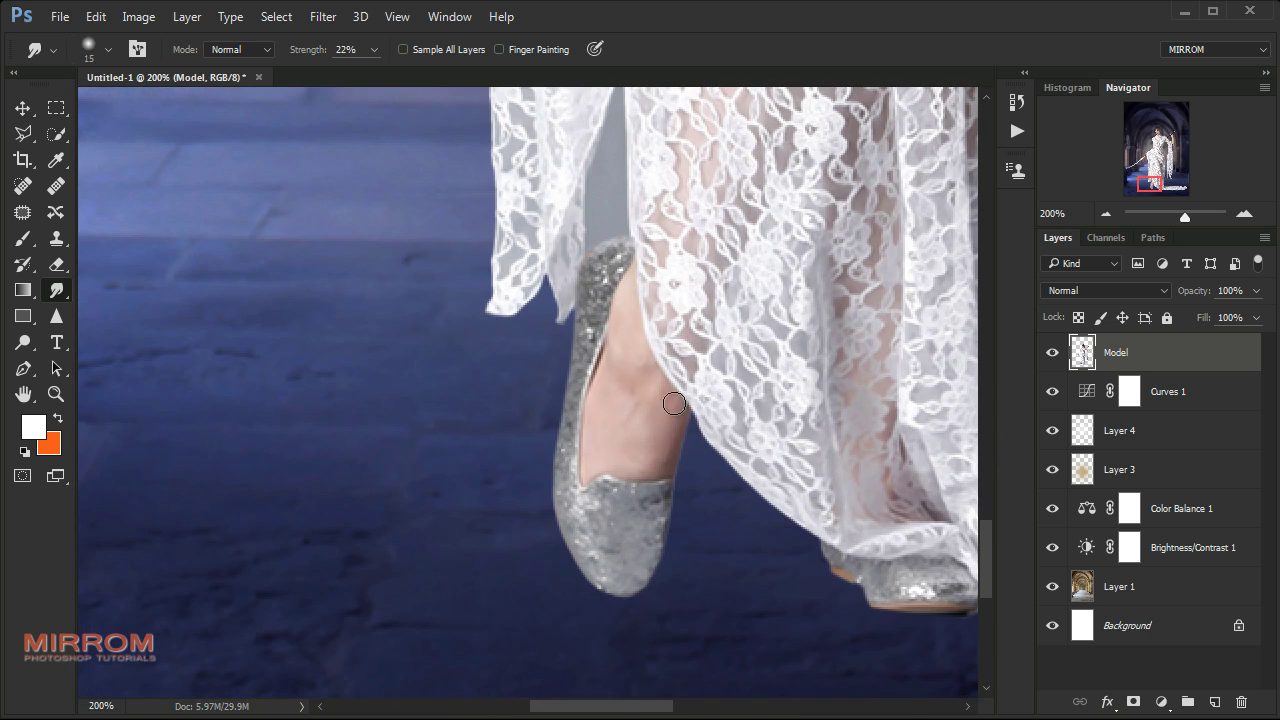
key("ctrl+0")
Add a new empty layer above Model and draw a four-point polygon selection over the left side
key("v")
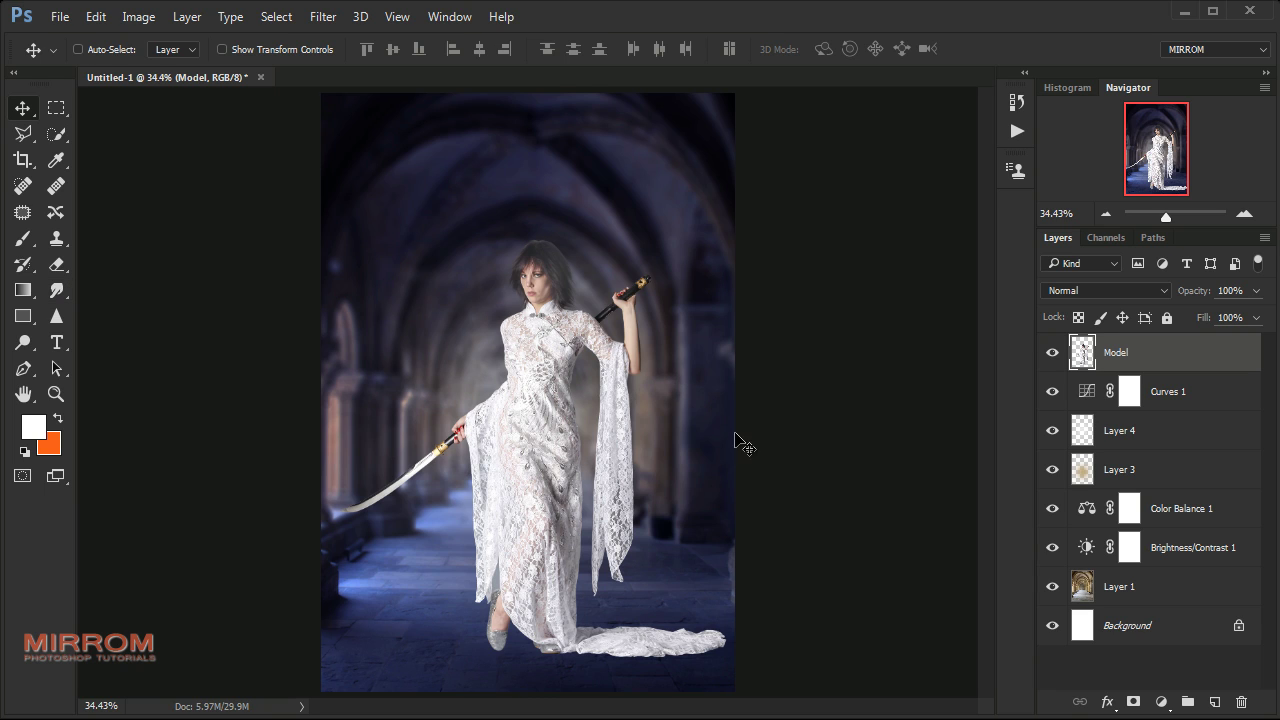
left_click(1213, 701)
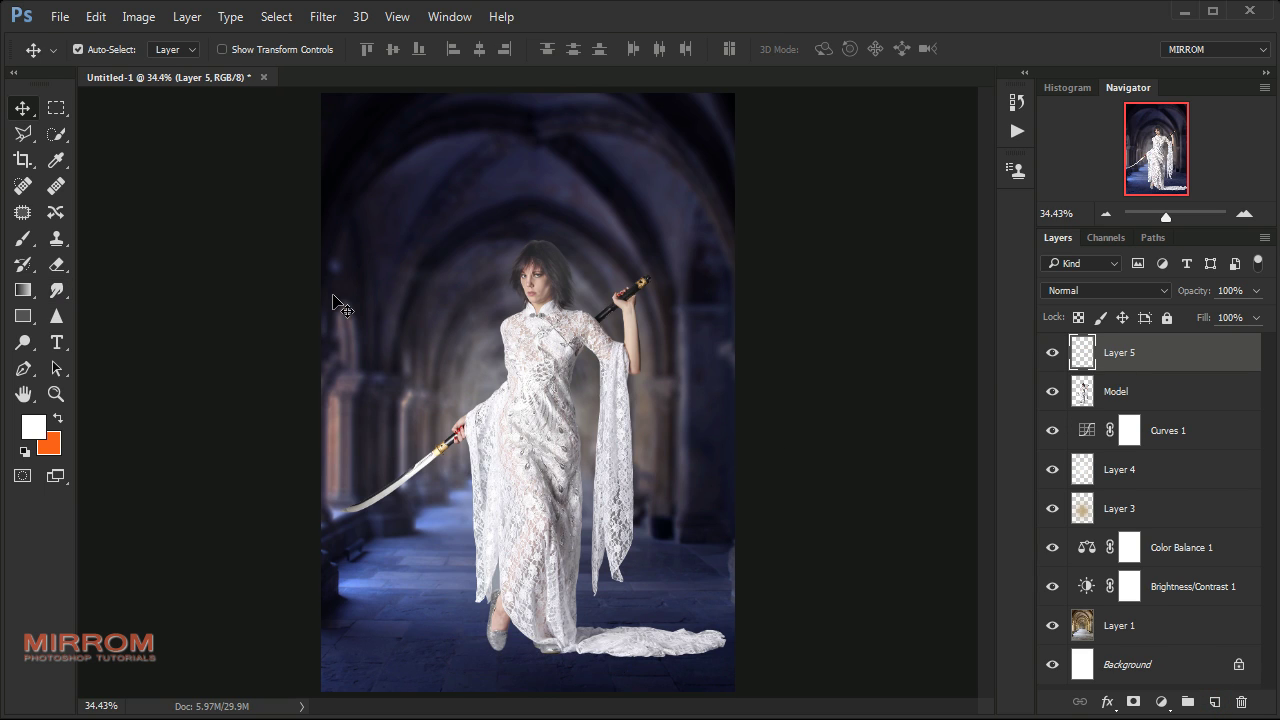
key("ctrl+minus")
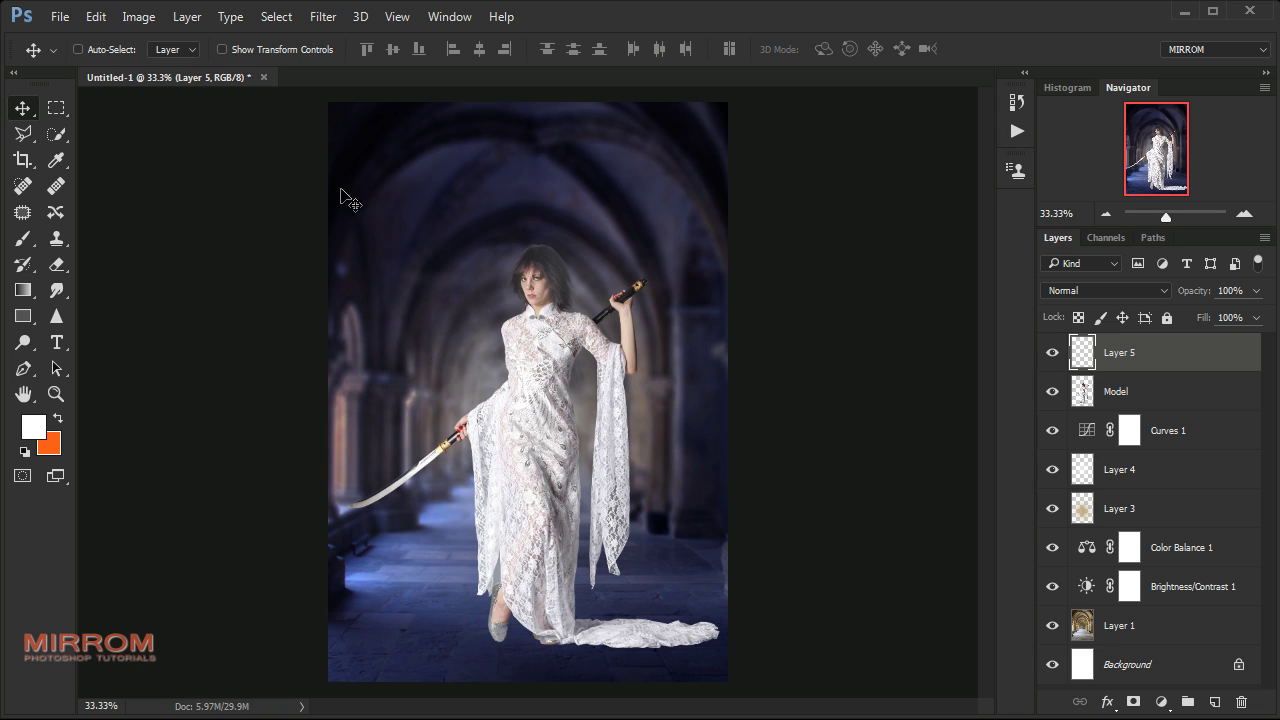
left_click(23, 136)
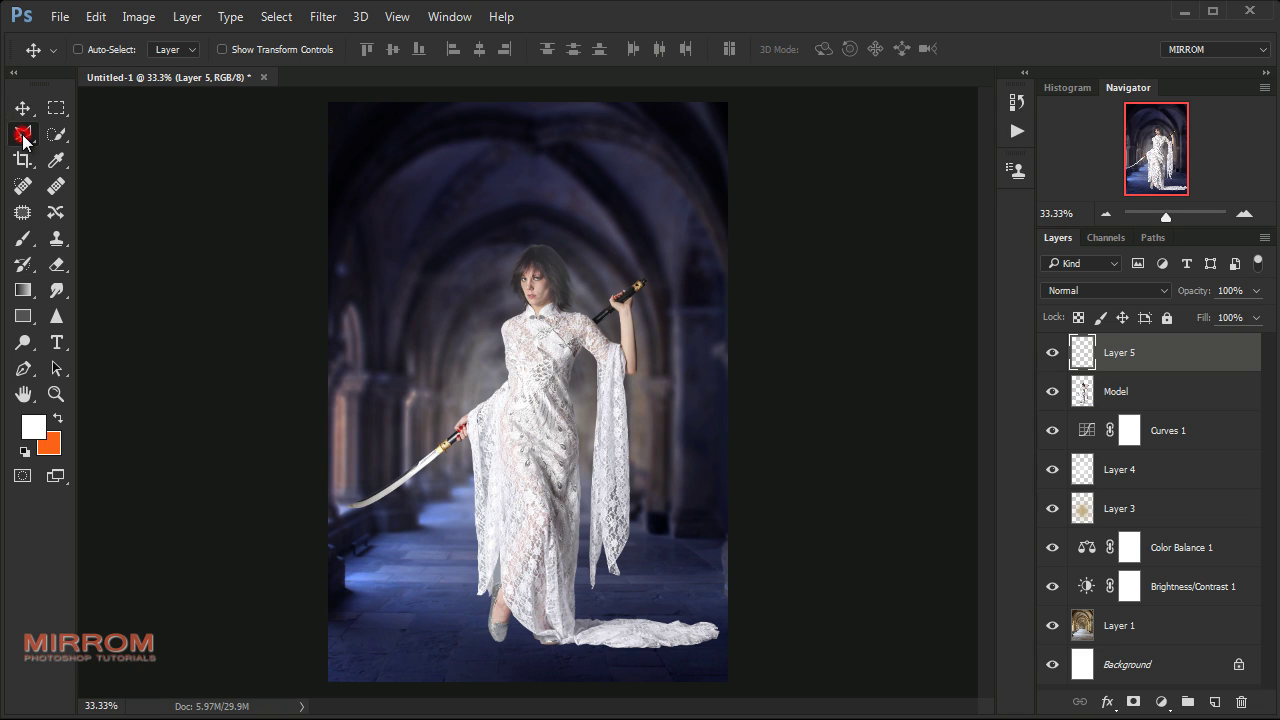
left_click_drag(23, 137, 110, 160)
left_click(316, 170)
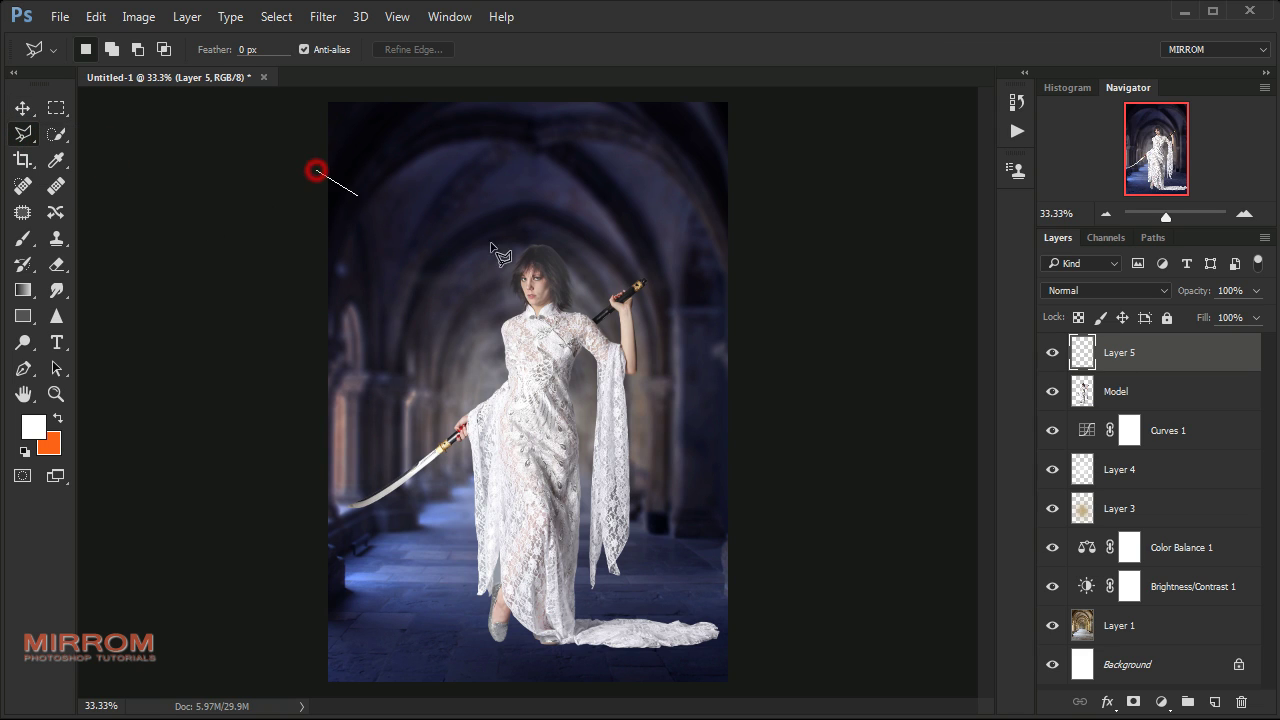
left_click(794, 395)
left_click(805, 691)
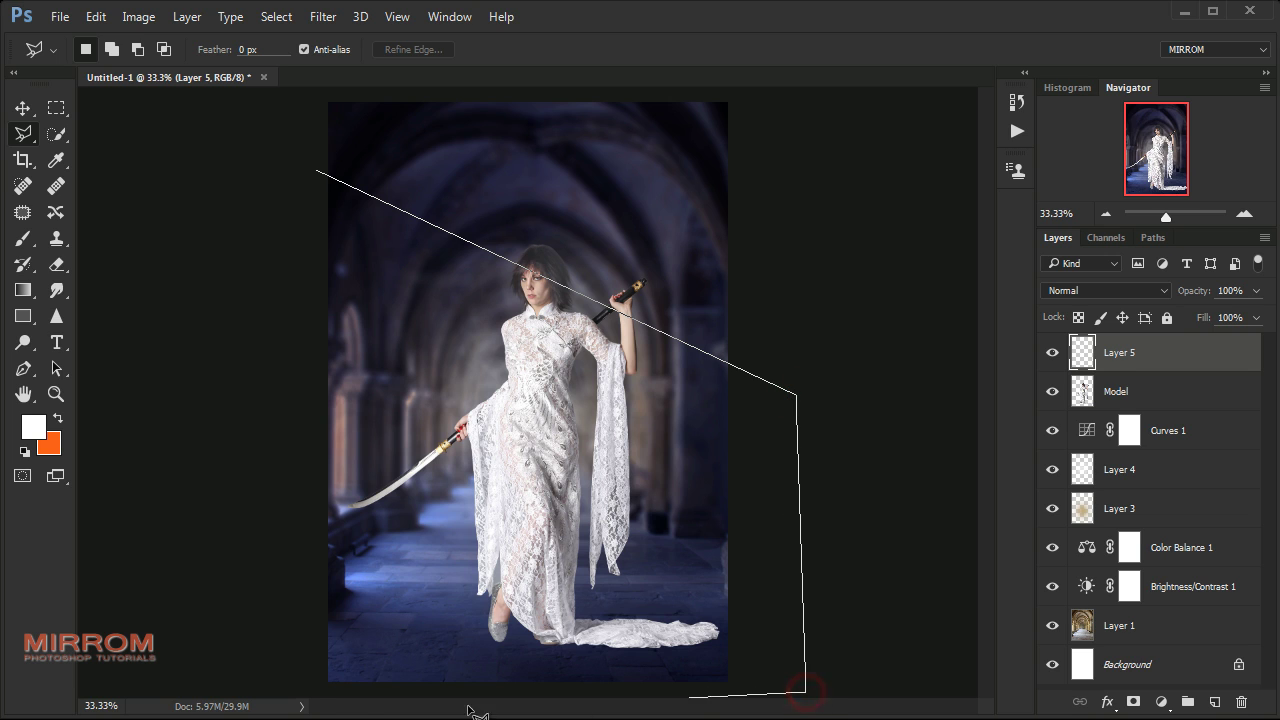
left_click(298, 691)
left_click(316, 171)
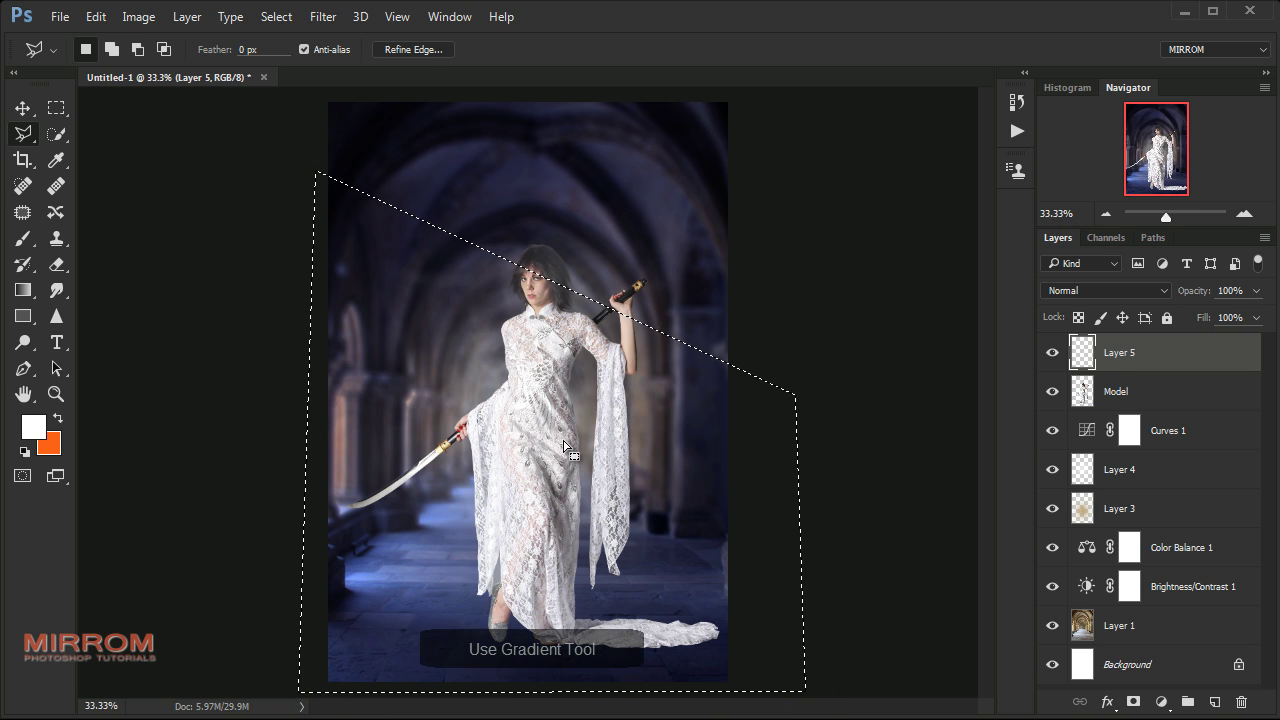
Choose the radial Gradient tool and open the Gradient Editor
left_click(22, 316)
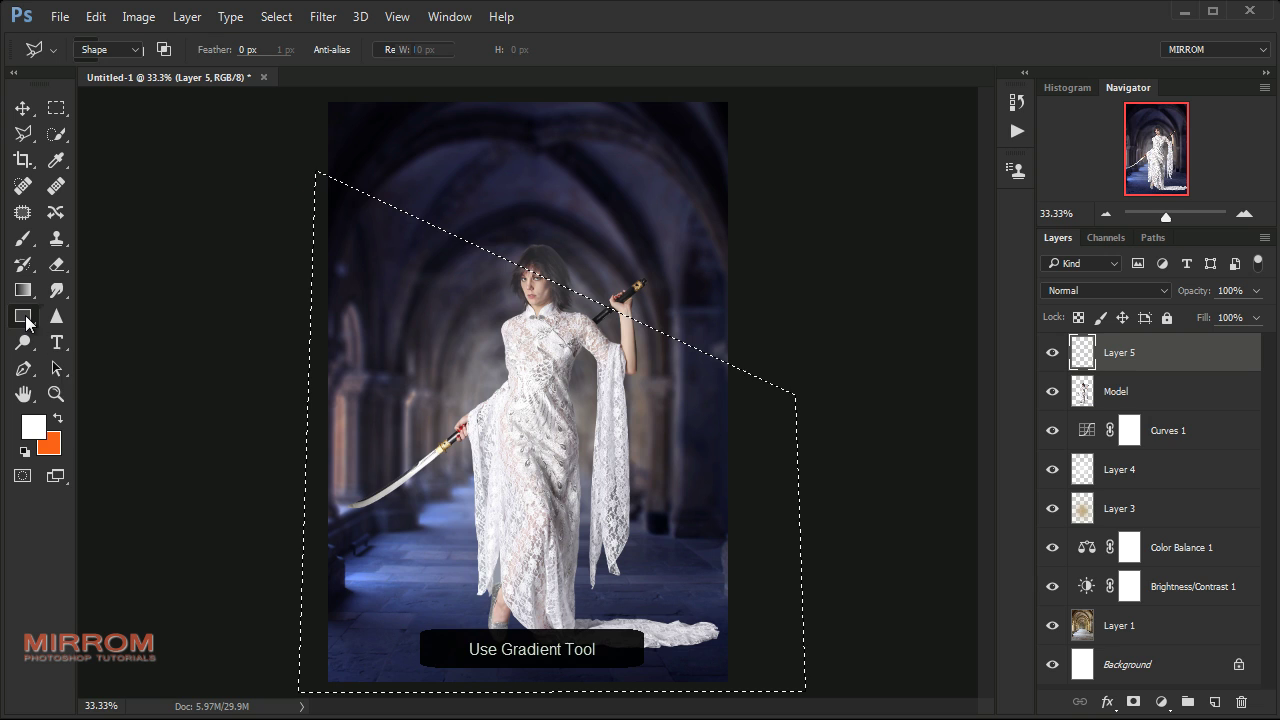
left_click(23, 292)
left_click(200, 288)
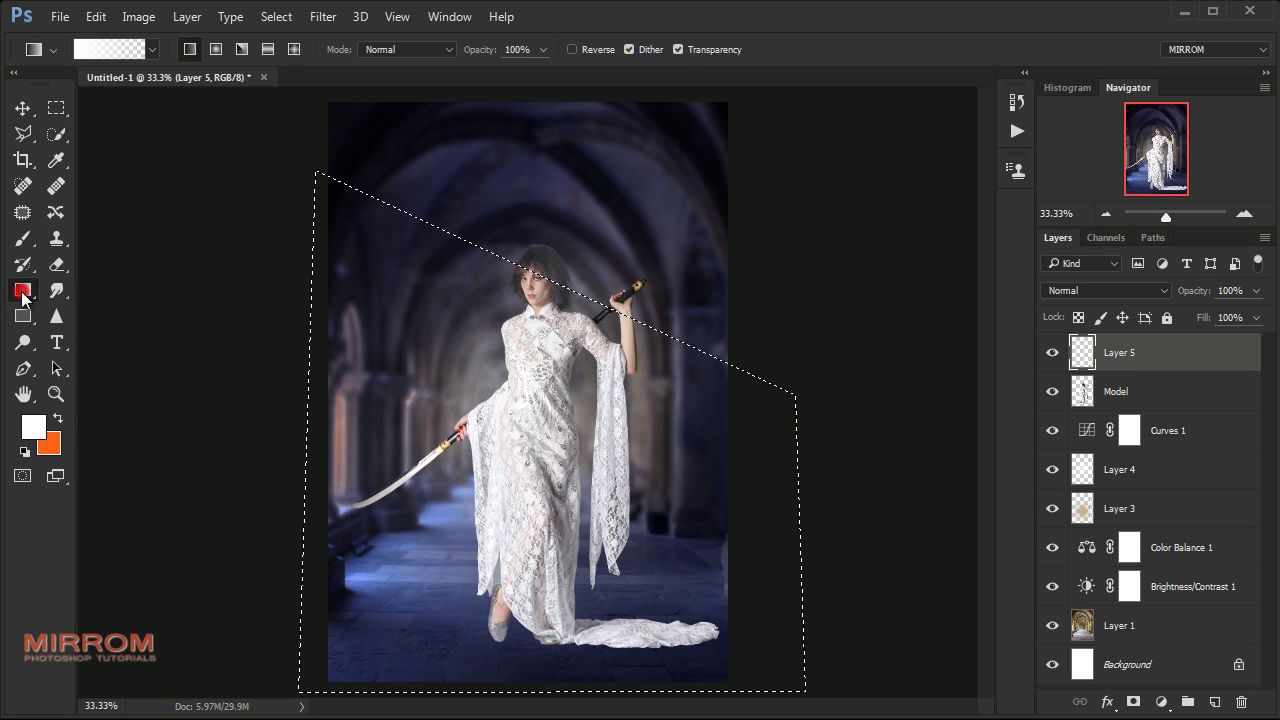
left_click(215, 49)
left_click(114, 49)
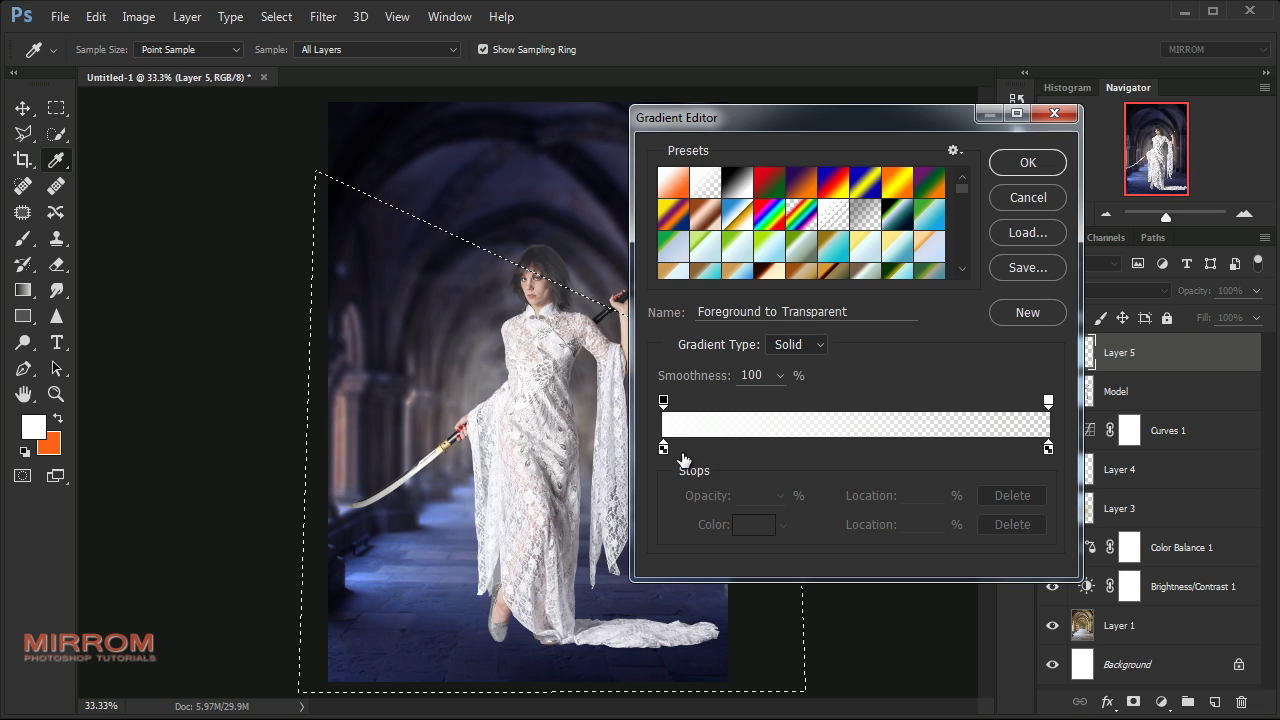
Fill the selection with a white Foreground to Transparent glow from the left, deselect, and add a layer mask
left_click(1027, 162)
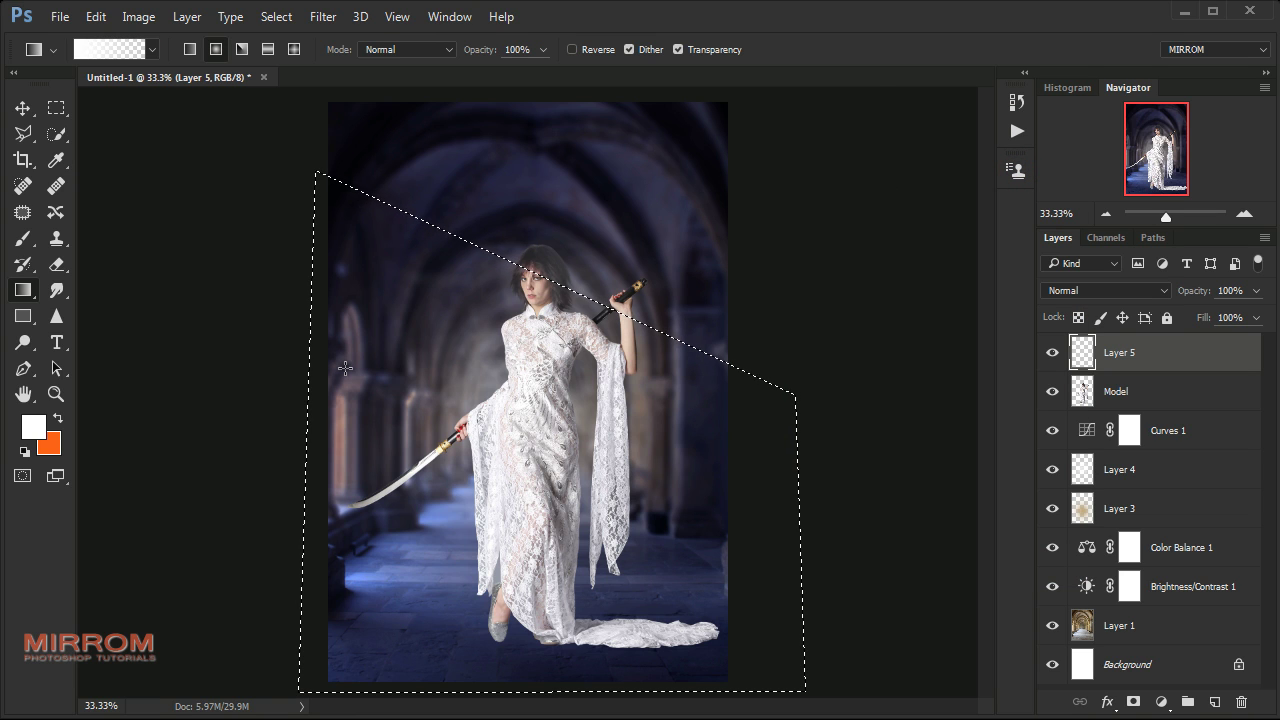
left_click_drag(255, 360, 440, 397)
key("ctrl+z")
left_click_drag(258, 455, 643, 523)
key("ctrl+z")
left_click_drag(266, 420, 520, 471)
key("ctrl+z")
left_click_drag(280, 421, 624, 466)
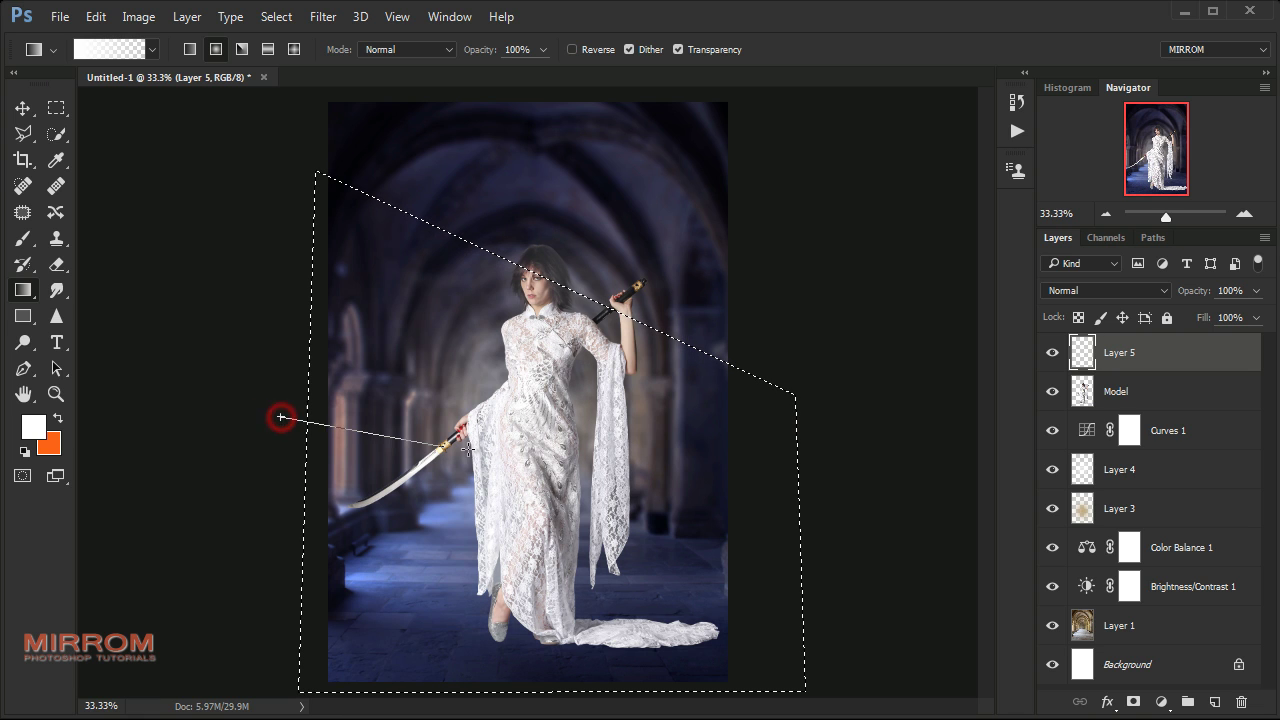
key("ctrl+d")
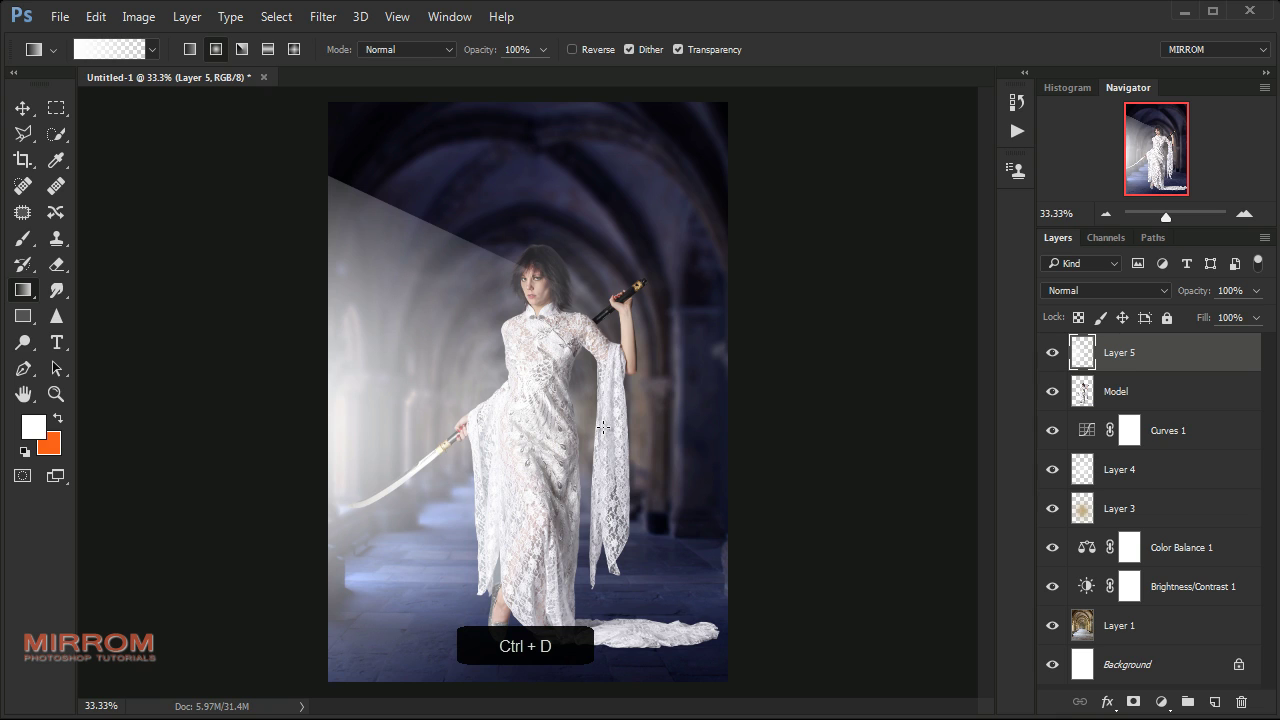
key("v")
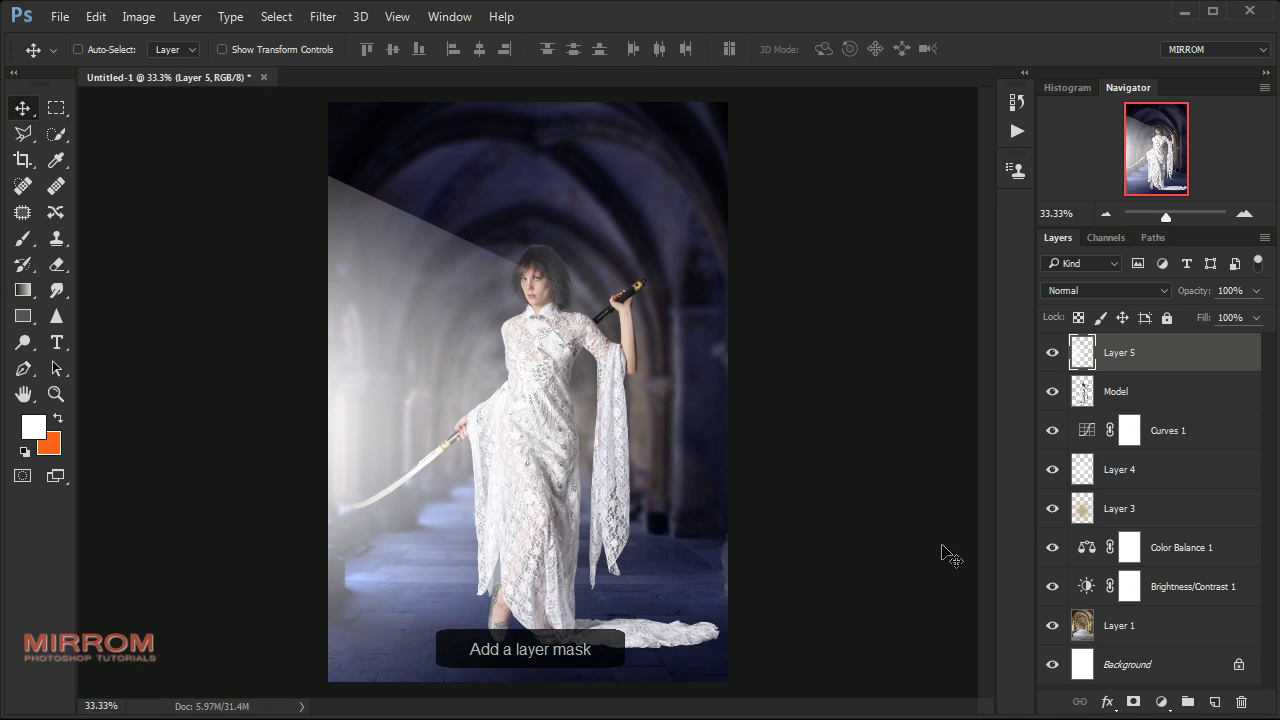
left_click(1133, 701)
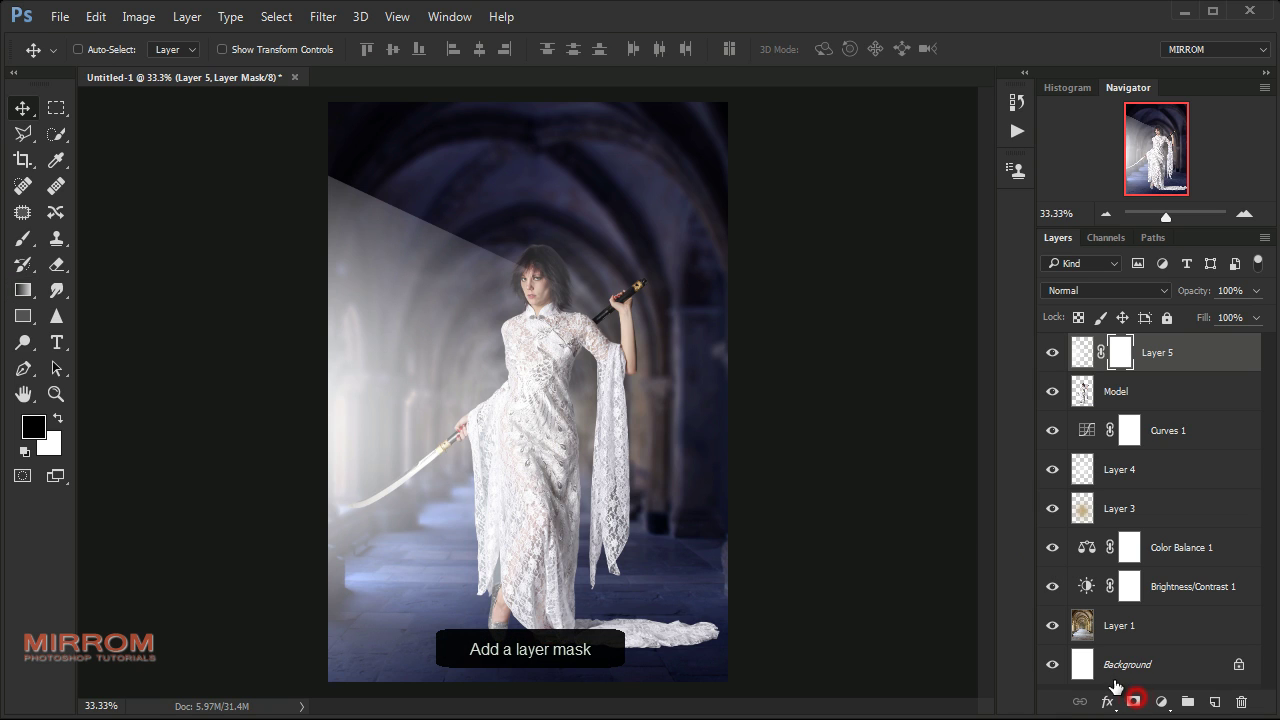
Set up a 300 px soft round brush at 66% opacity
key("b")
right_click(525, 330)
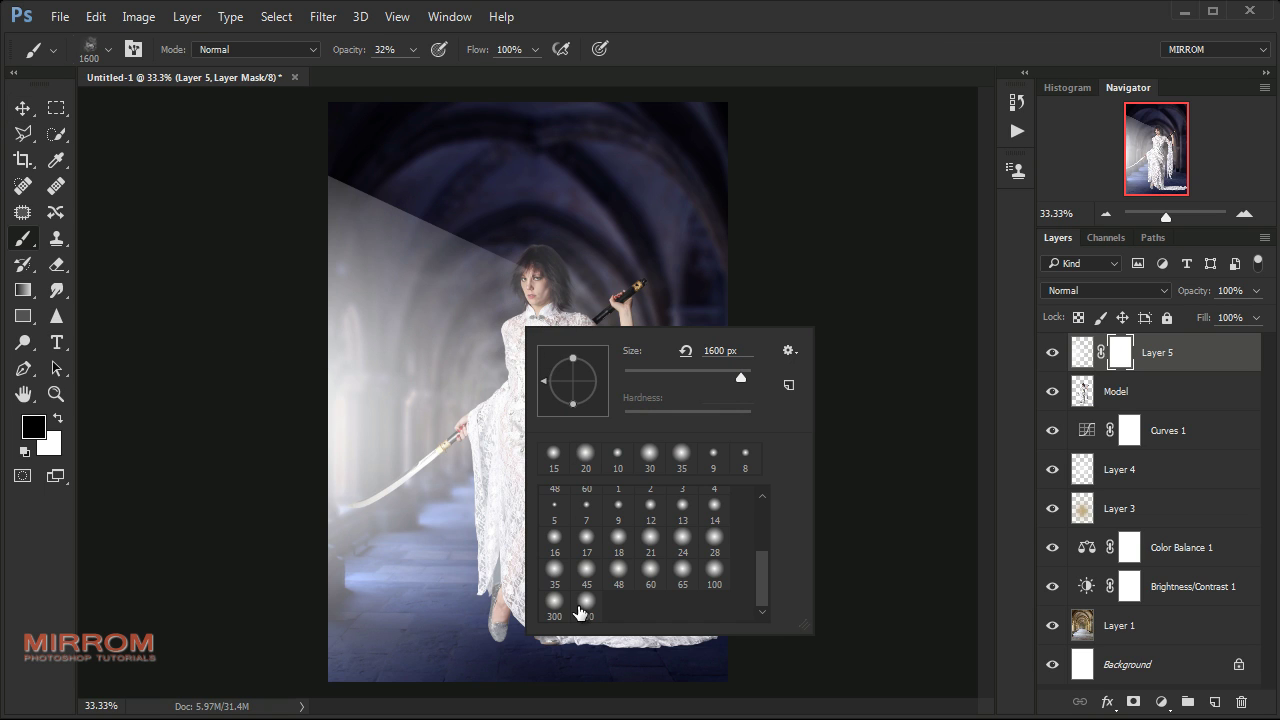
left_click(553, 618)
left_click(660, 205)
mouse_move(345, 48)
left_mouse_down()
mouse_move(415, 73)
mouse_move(330, 58)
left_mouse_up()
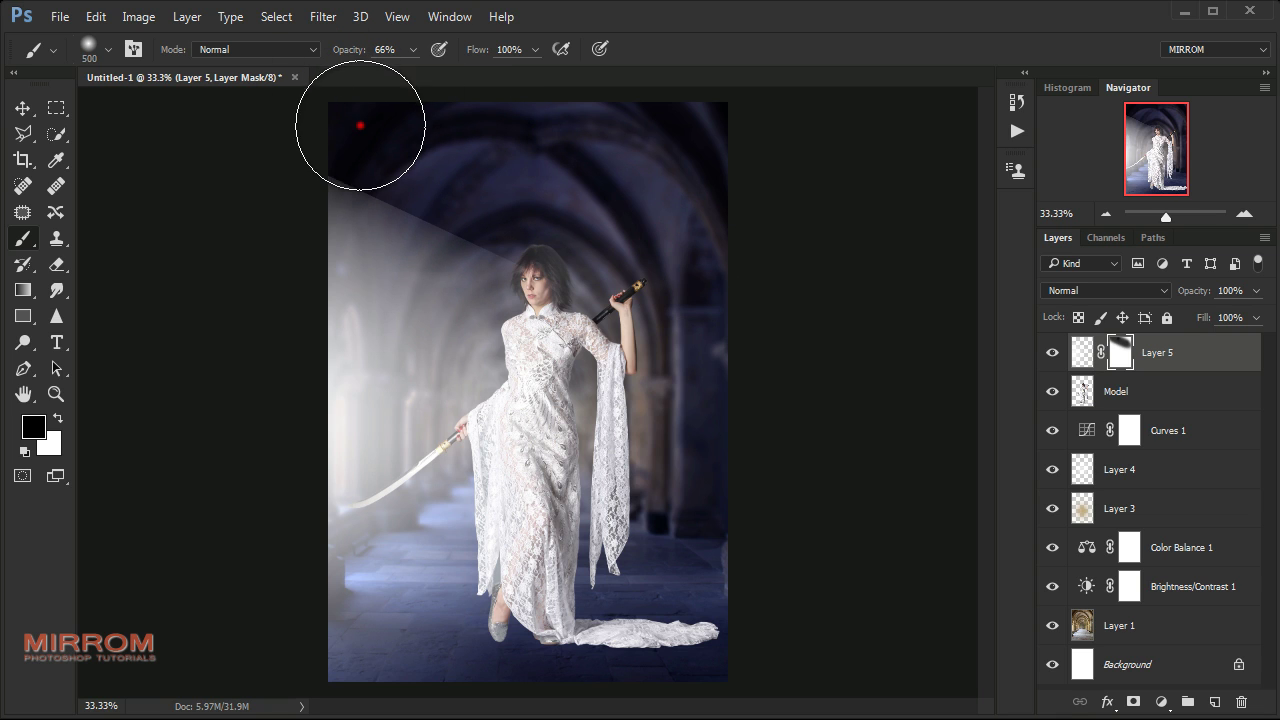
Paint black on Layer 5's mask over the upper-left glow to soften its hard edge
left_click_drag(357, 114, 579, 242)
mouse_move(472, 157)
left_mouse_down()
mouse_move(378, 116)
mouse_move(514, 243)
left_mouse_up()
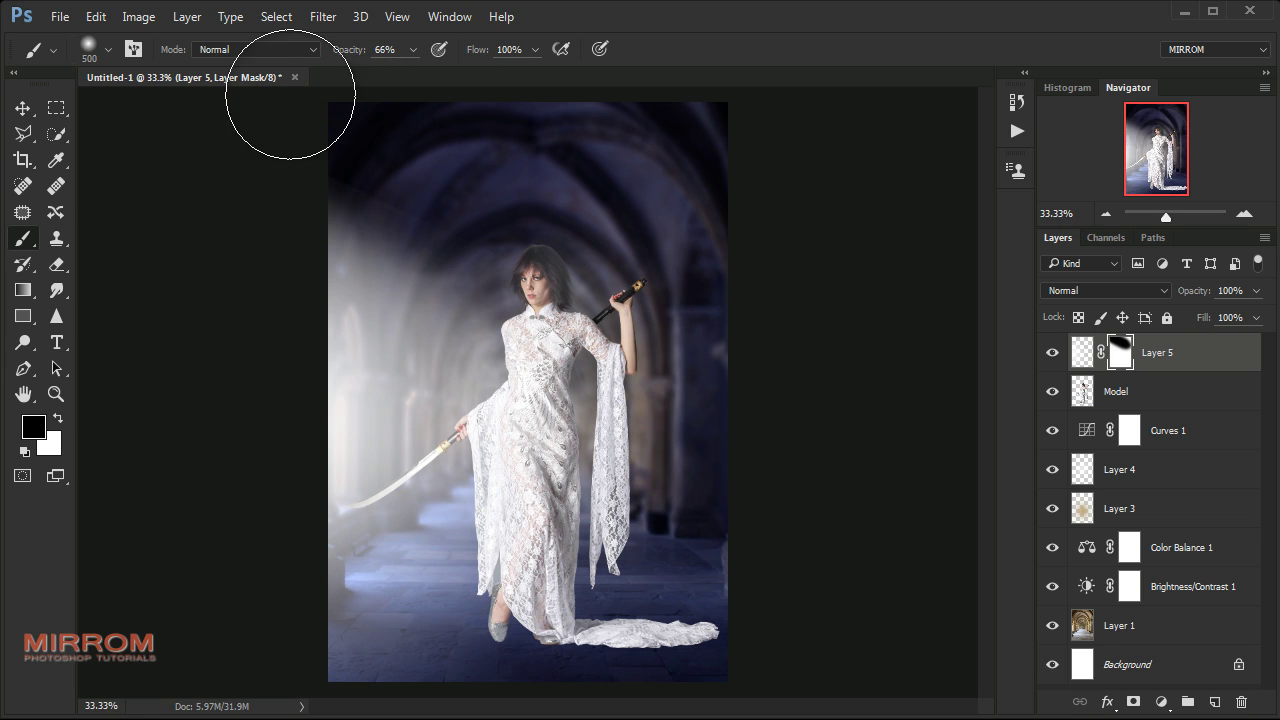
left_click_drag(368, 117, 482, 173)
left_click_drag(378, 126, 614, 214)
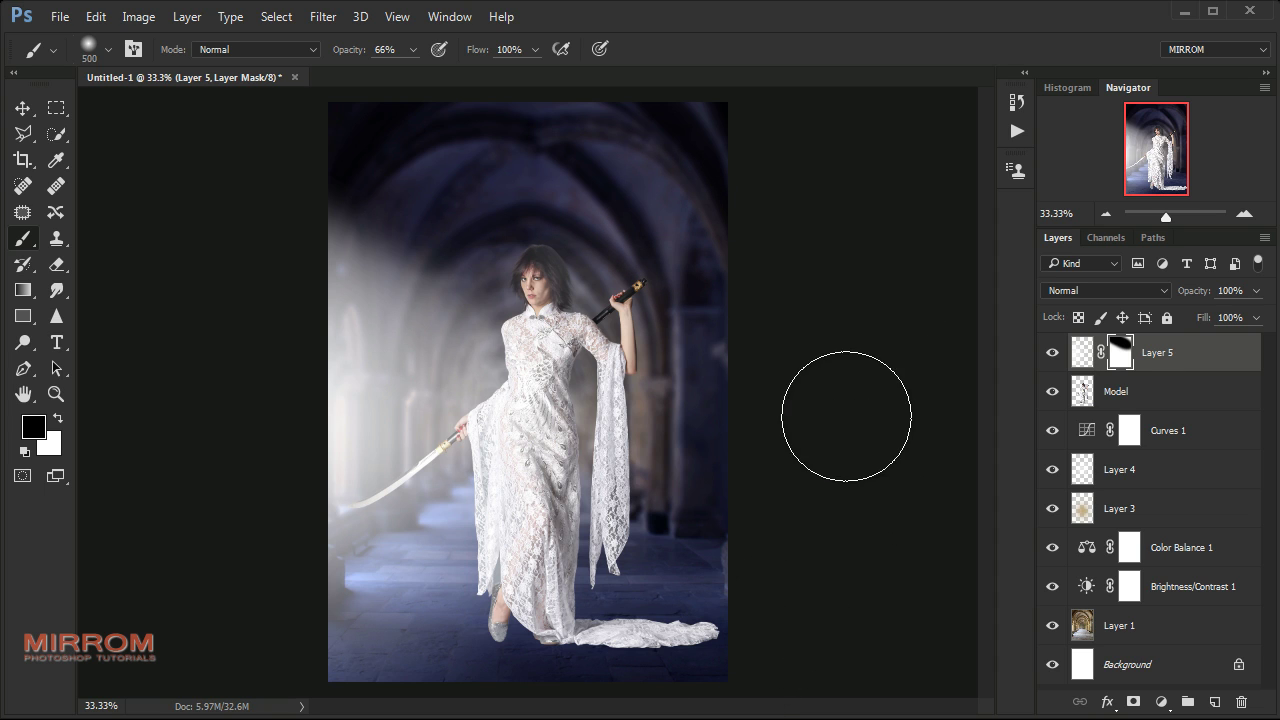
key("v")
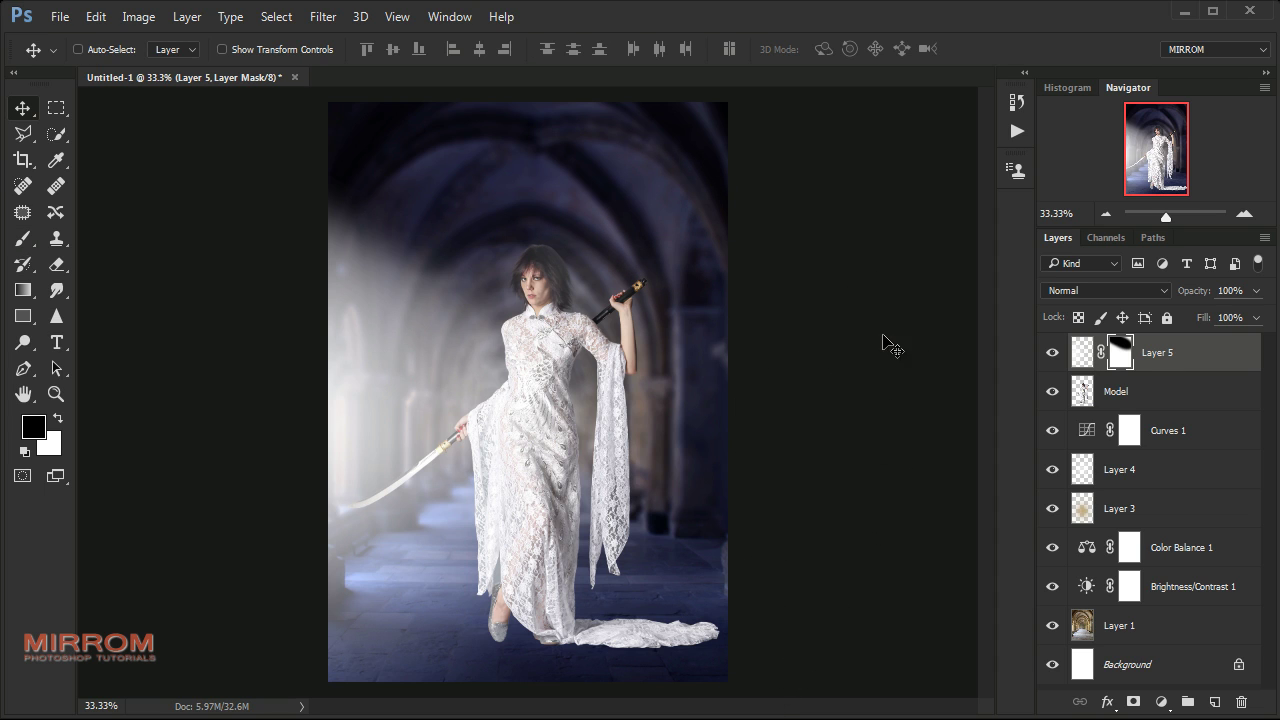
key("shift+Up")
key("shift+Up")
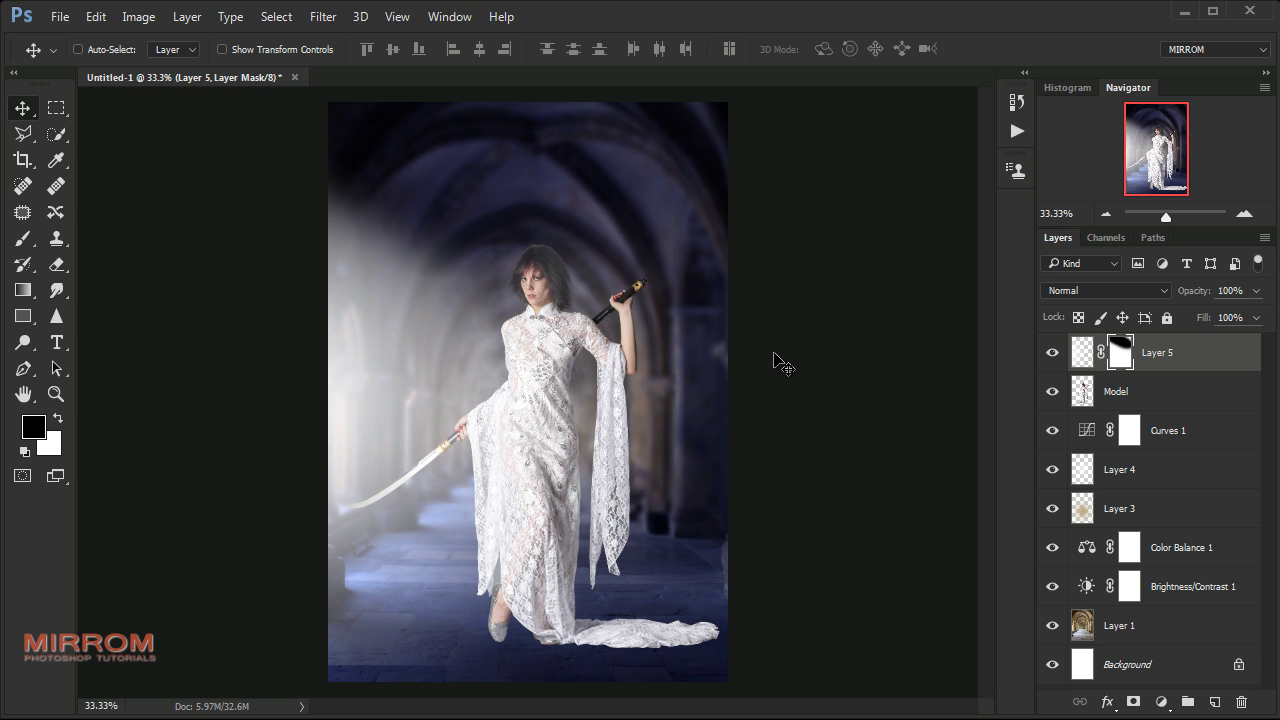
Stretch Layer 5's glow slightly taller with Free Transform
key("ctrl+minus")
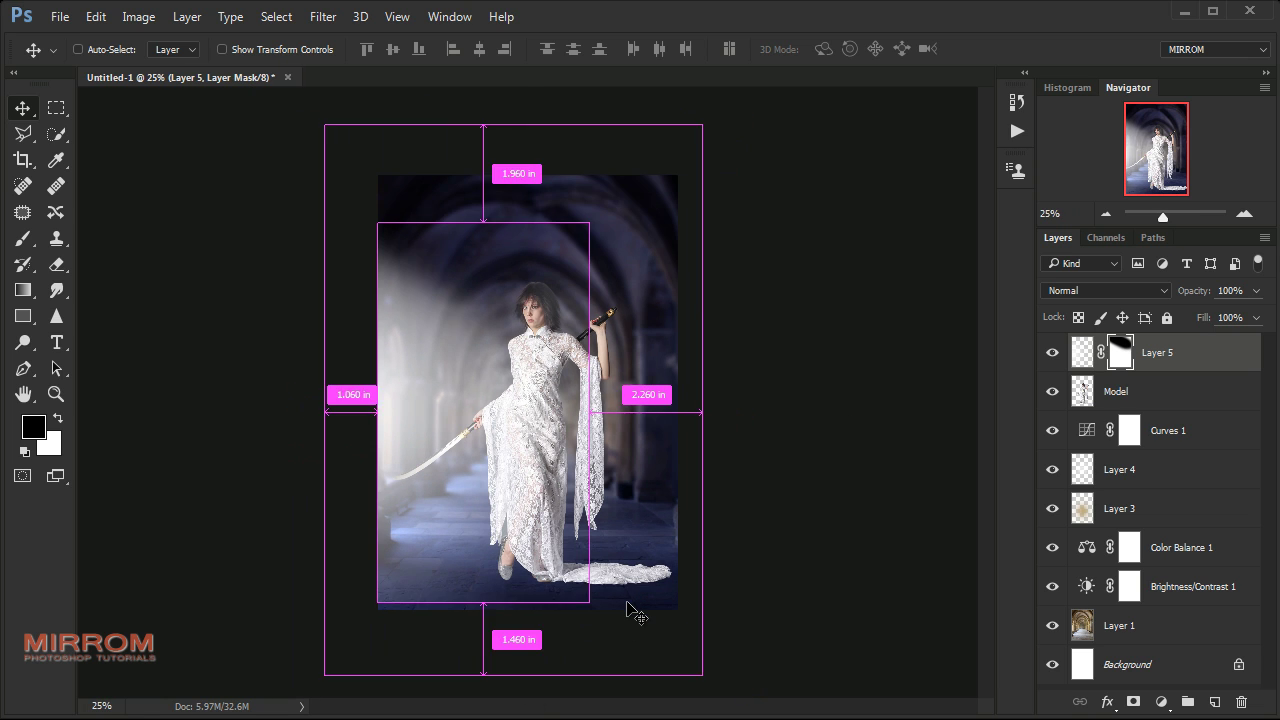
key("ctrl+t")
left_click_drag(484, 600, 484, 609)
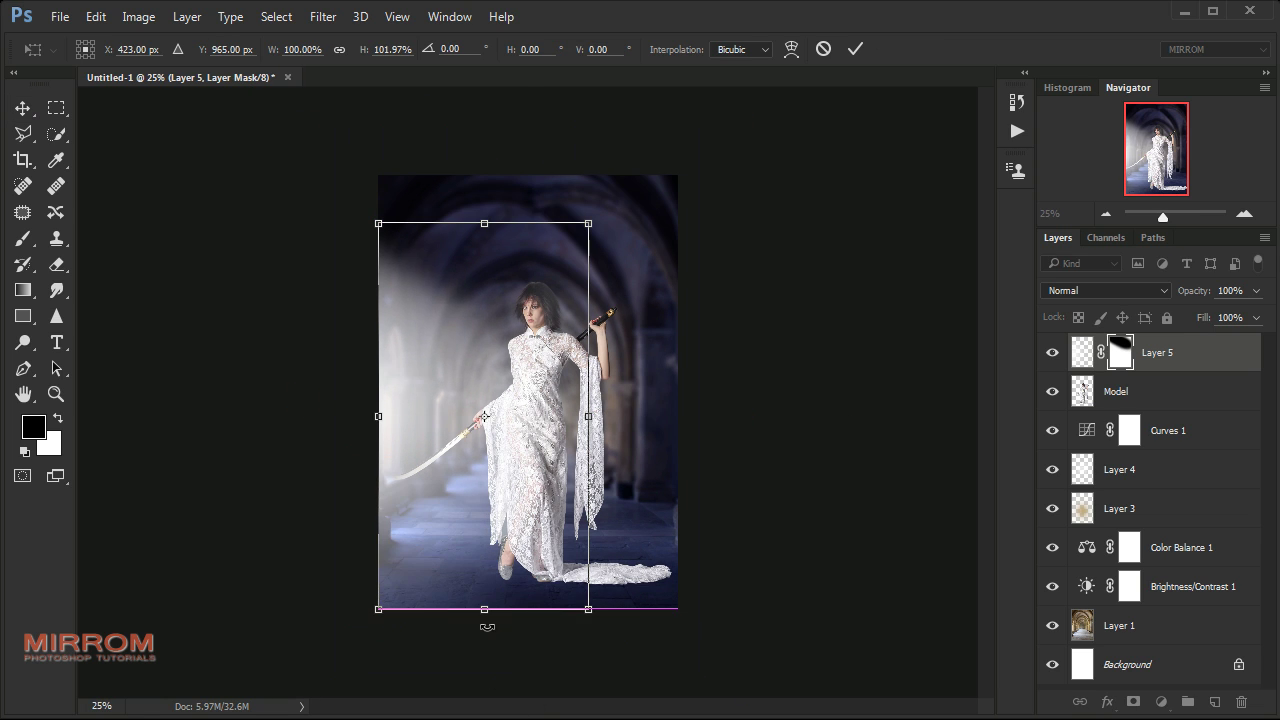
left_click_drag(371, 217, 361, 210)
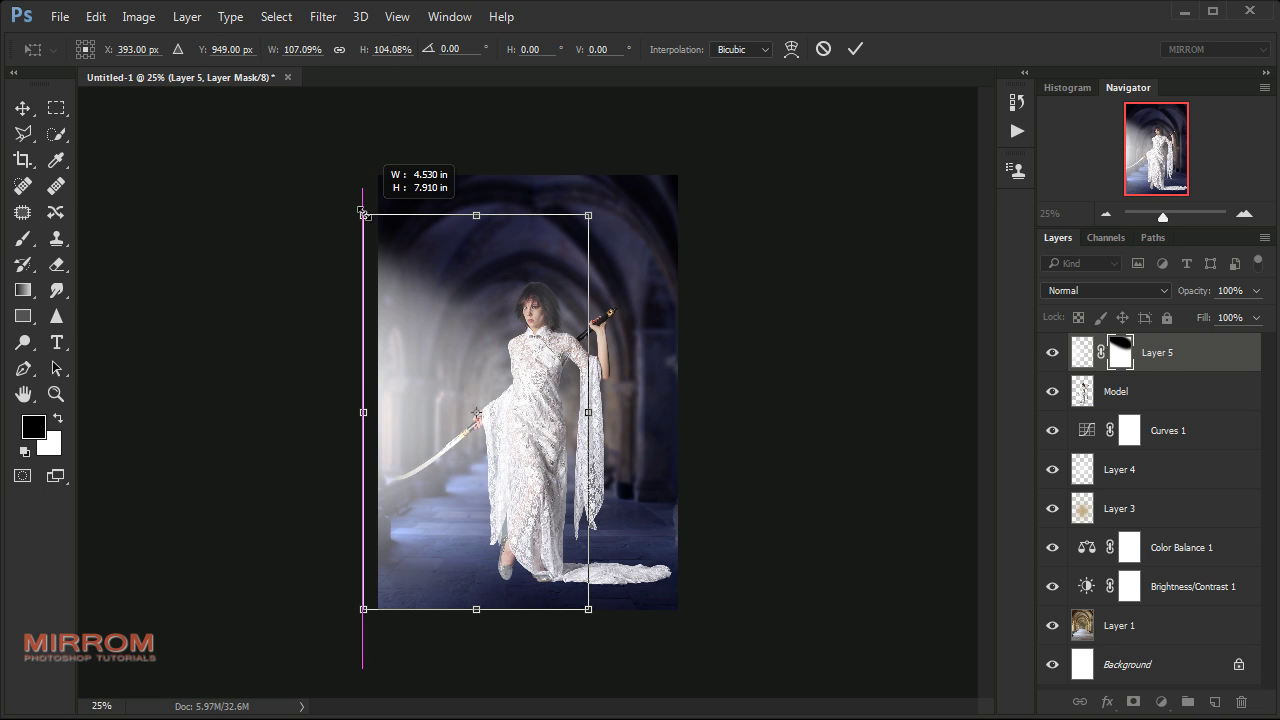
key("Return")
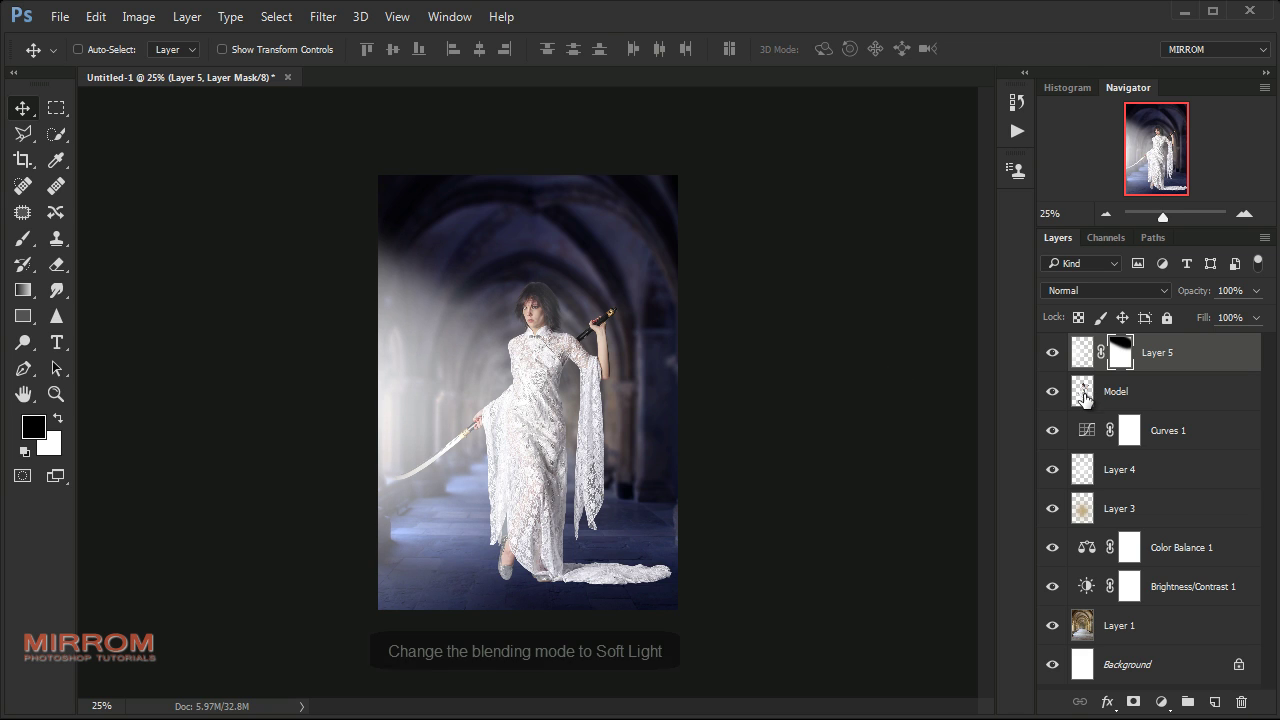
Set Layer 5 to Soft Light blending and toggle its visibility to compare
left_click(1160, 290)
left_click(1088, 531)
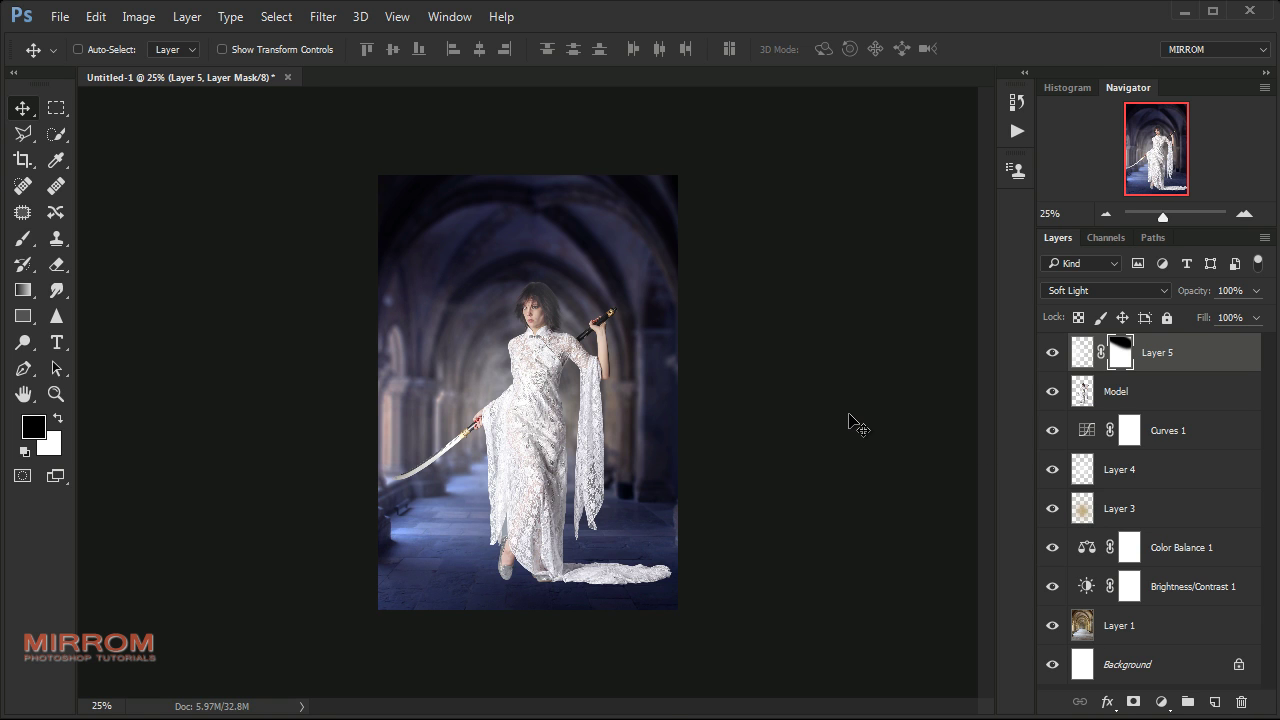
key("ctrl+plus")
key("ctrl+plus")
key("ctrl+minus")
left_click(1056, 358)
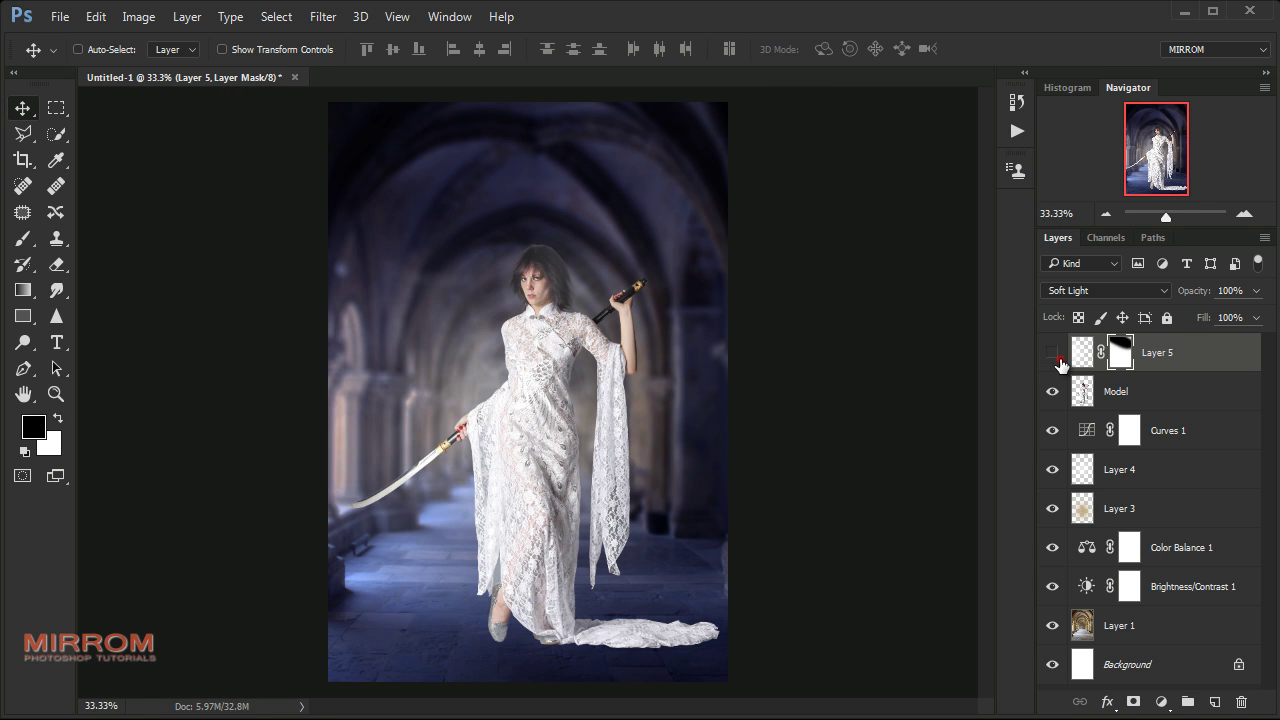
left_click(1052, 352)
Lower Layer 5's opacity to about 76%, then select the Model layer
left_click(1177, 349)
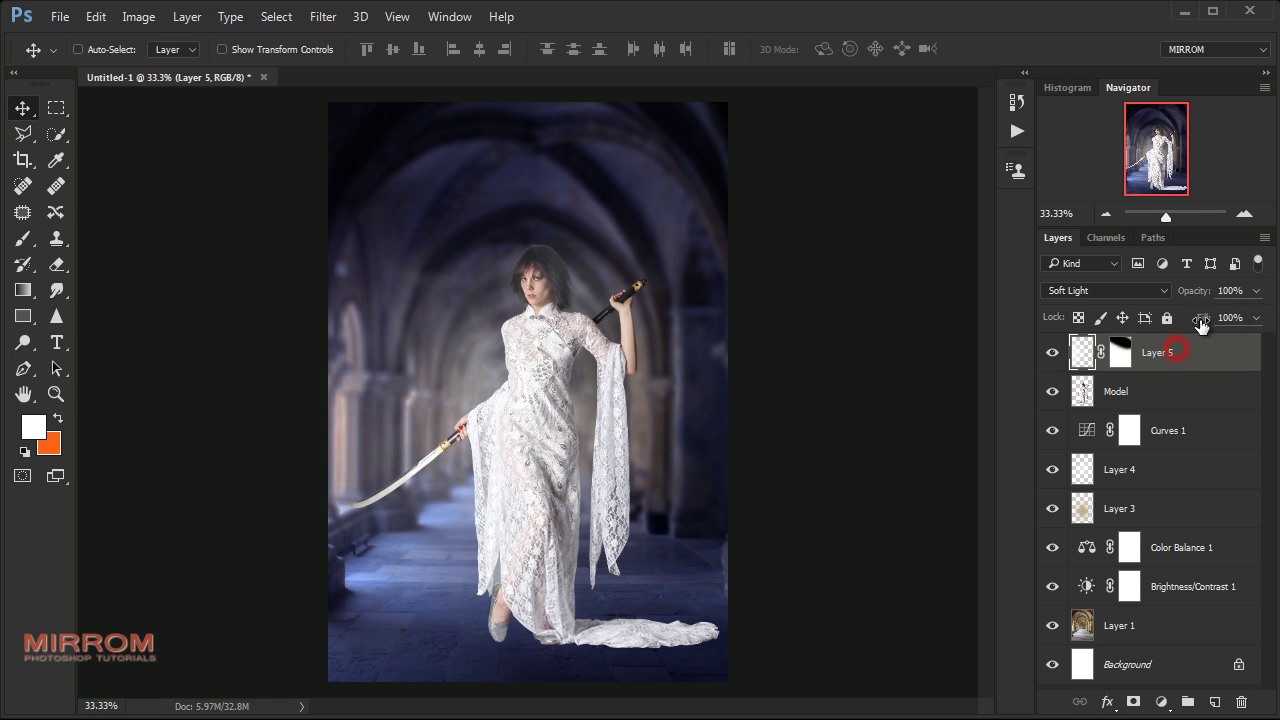
left_click(1257, 291)
left_click_drag(1257, 316, 1231, 316)
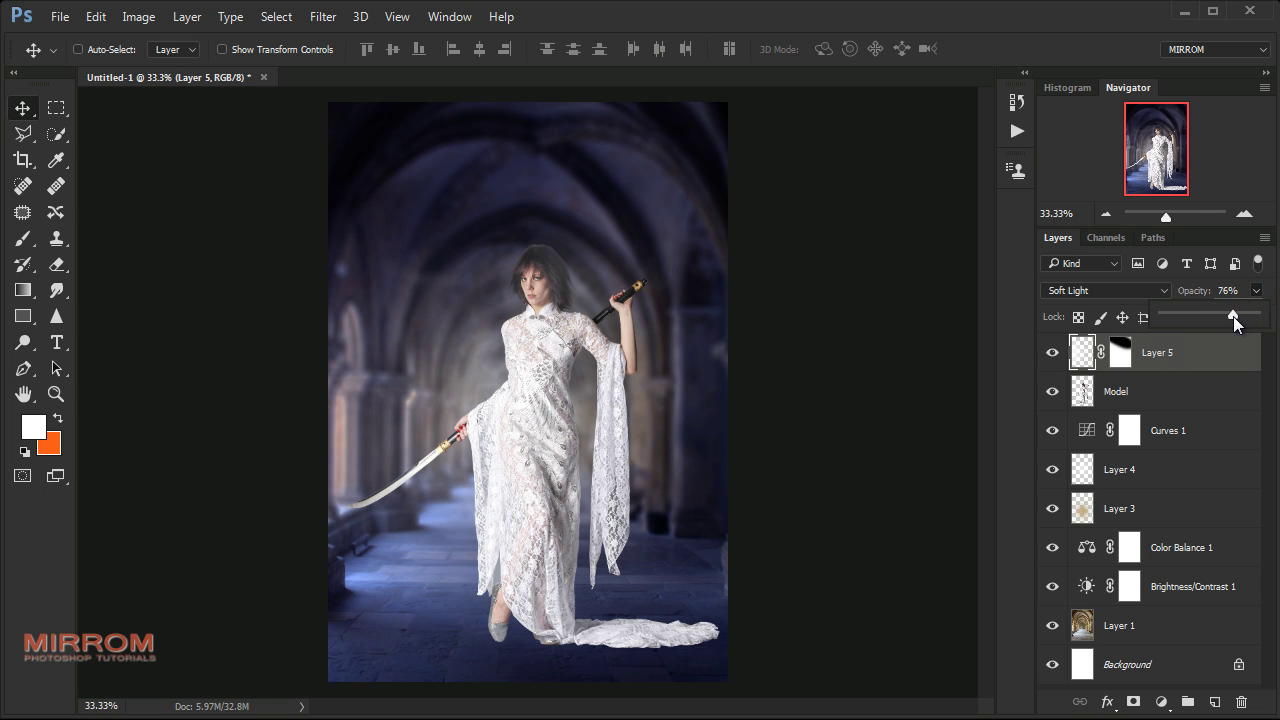
left_click(1115, 398)
Scale the Model layer down proportionally to 97% and compare before and after
key("ctrl+t")
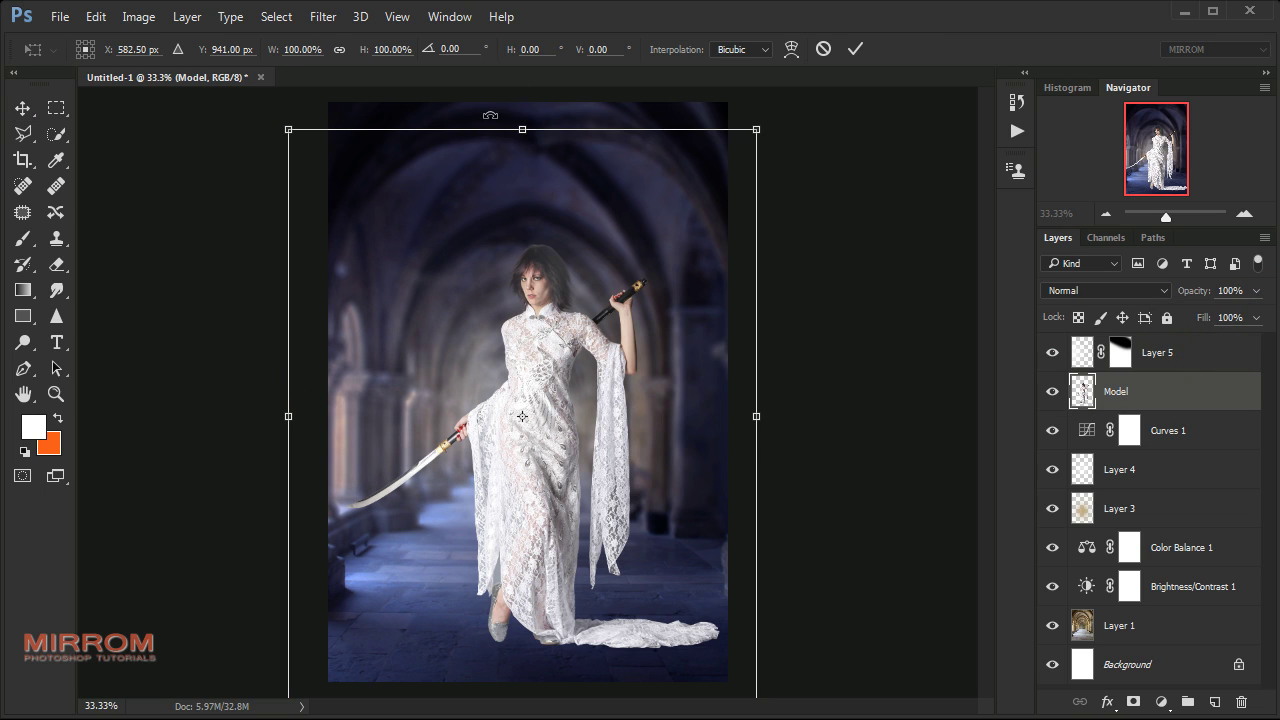
left_click(339, 49)
left_click(300, 49)
key("Down")
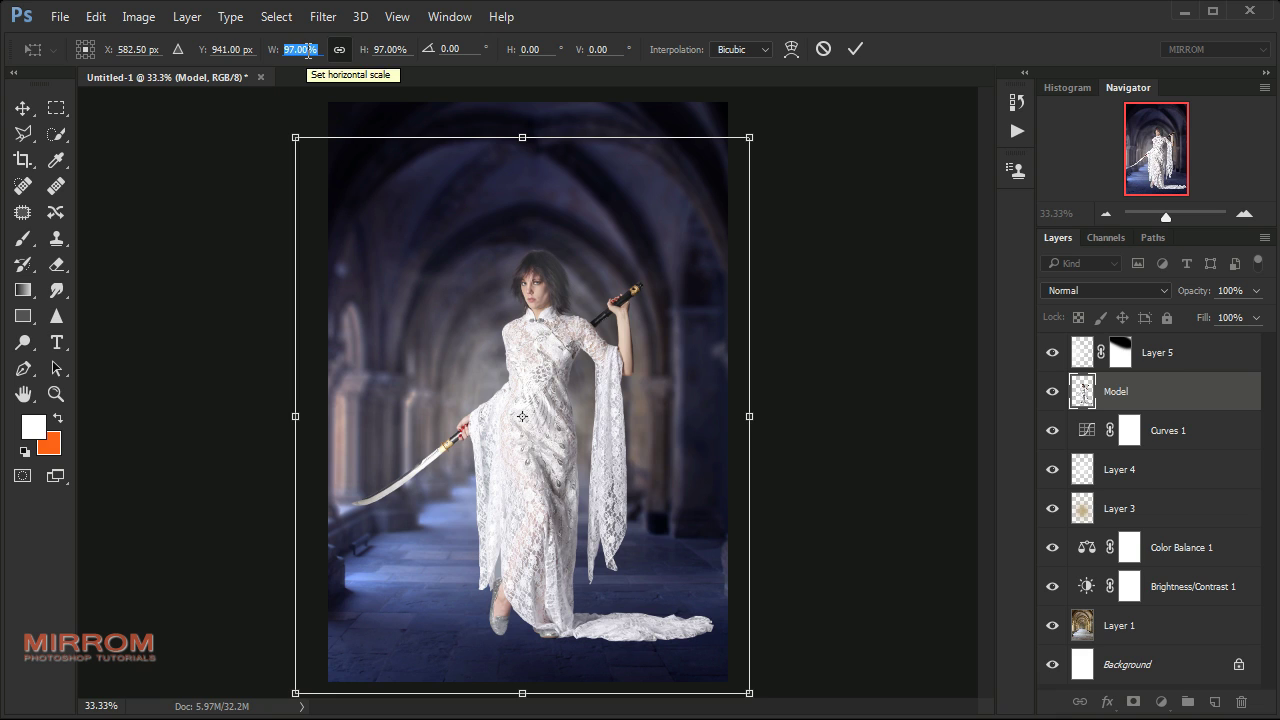
key("Return")
key("ctrl+z")
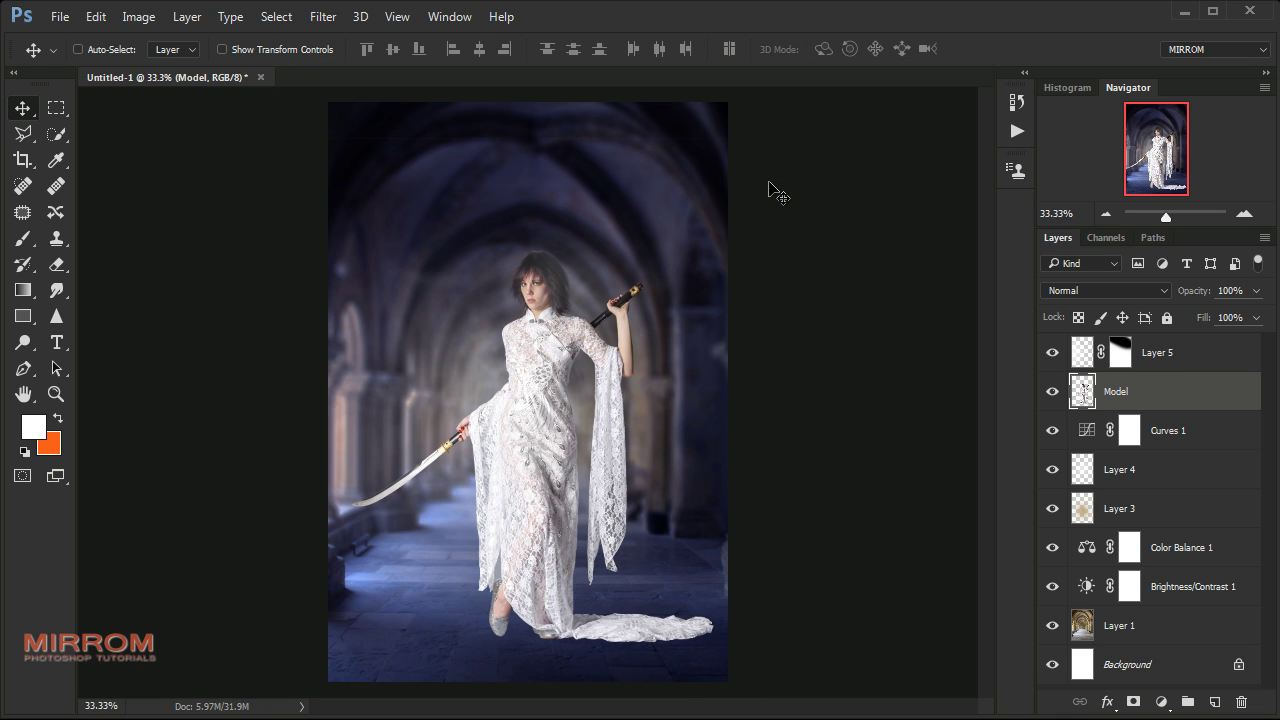
key("ctrl+z")
key("ctrl+z")
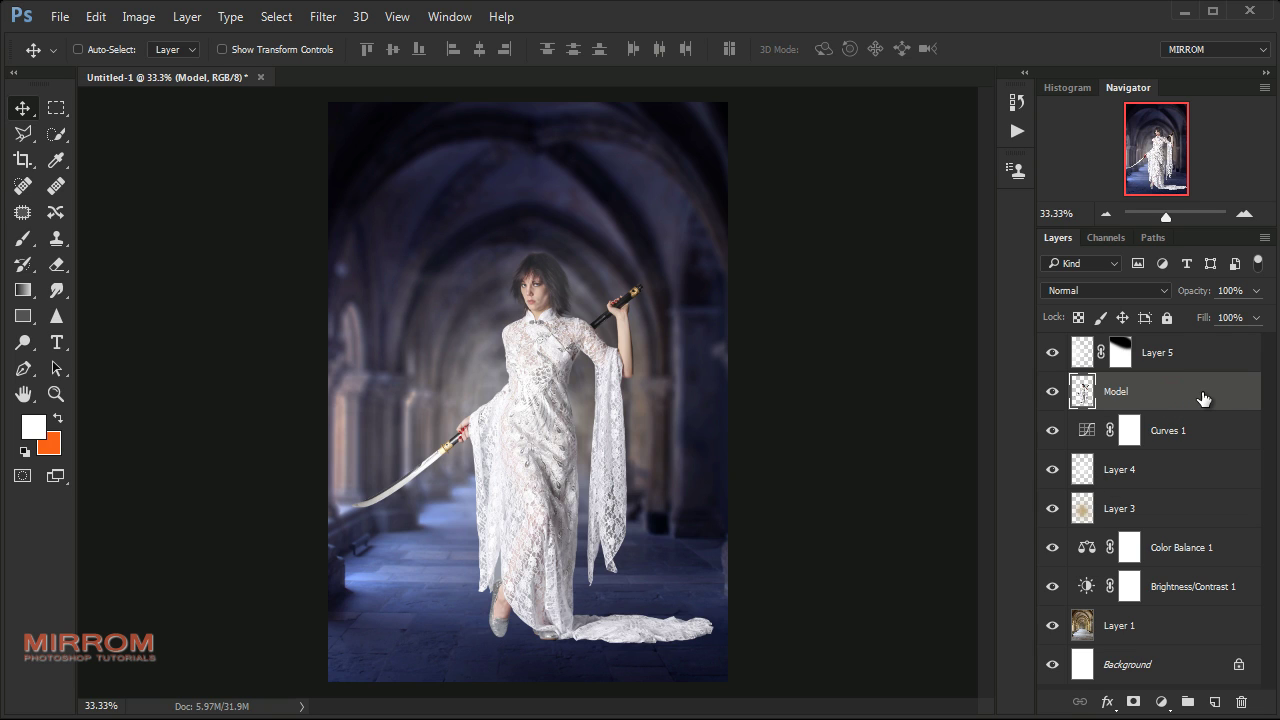
key("ctrl")
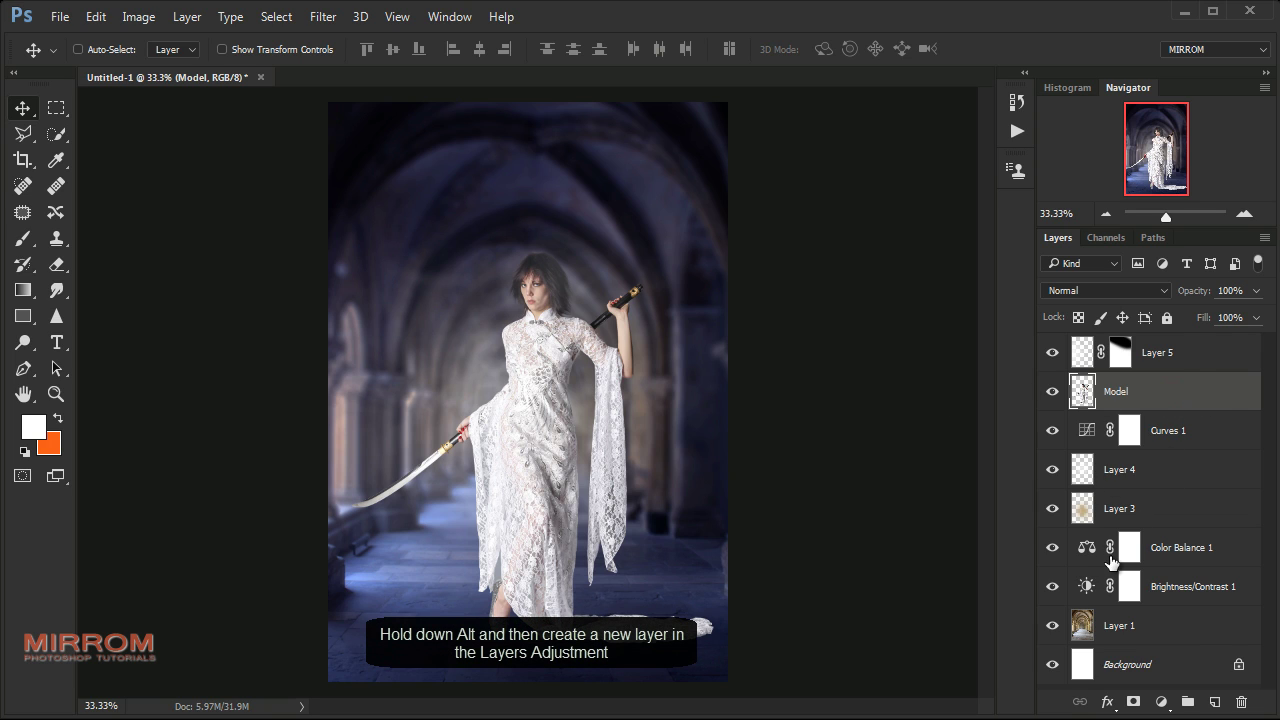
Create Layer 6 clipped to Model with a Gray label and Overlay mode
left_click(1211, 703, "alt")
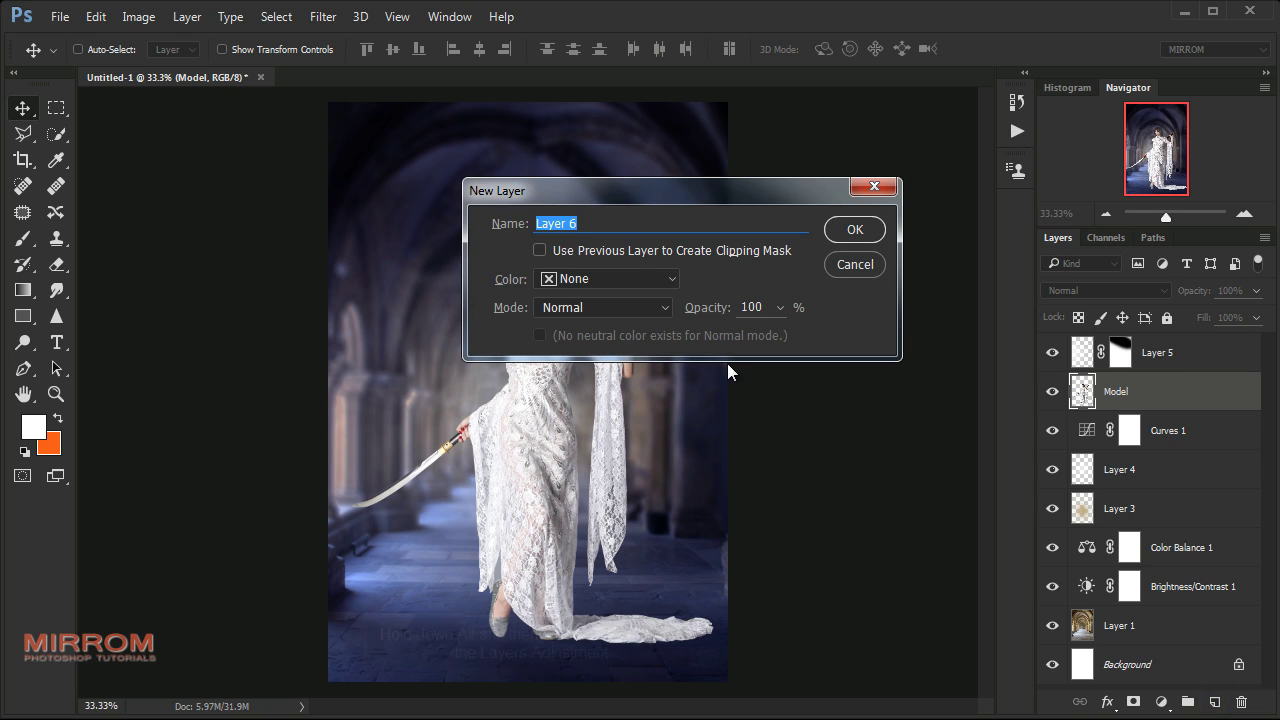
left_click(540, 250)
left_click(550, 276)
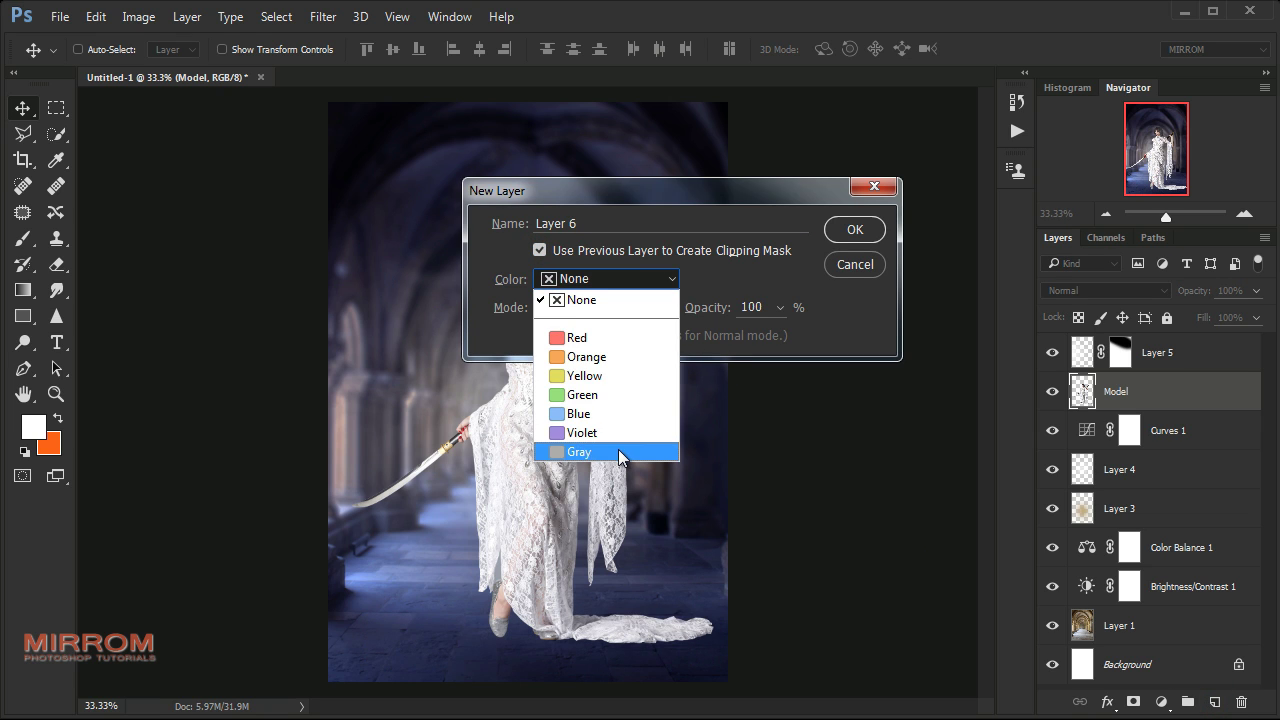
left_click(579, 451)
left_click(605, 307)
left_click(575, 537)
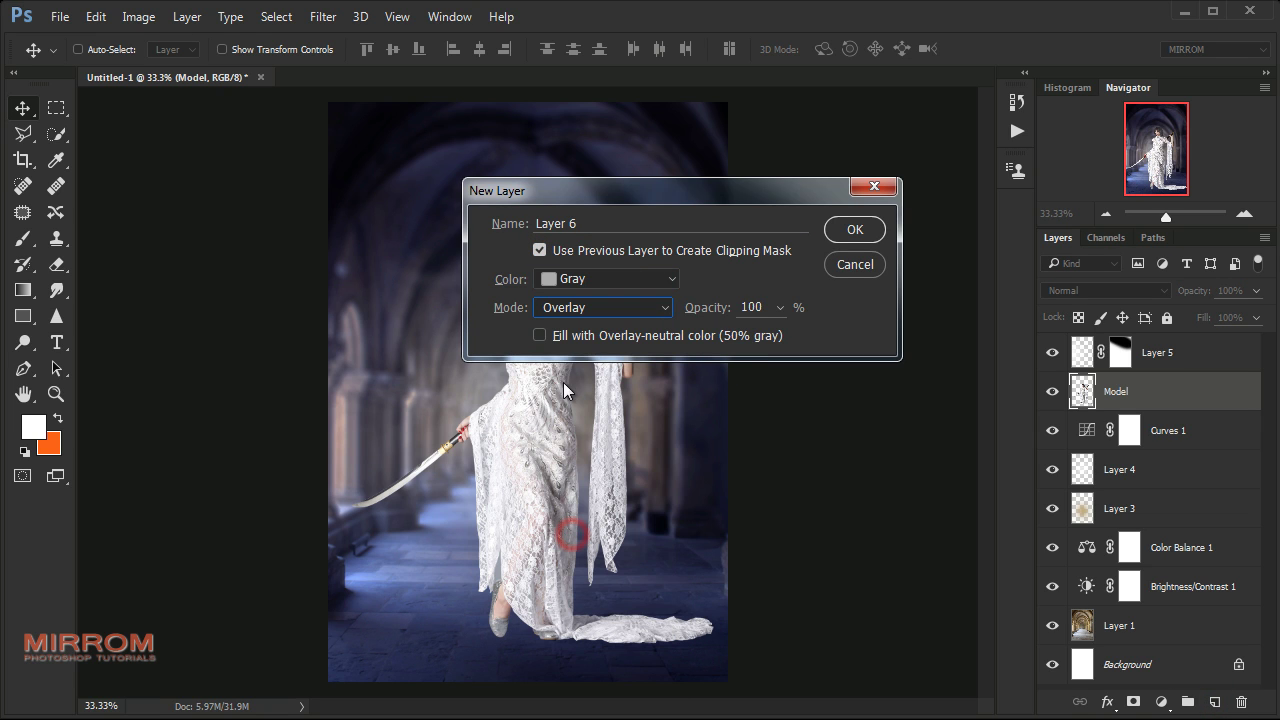
left_click(854, 229)
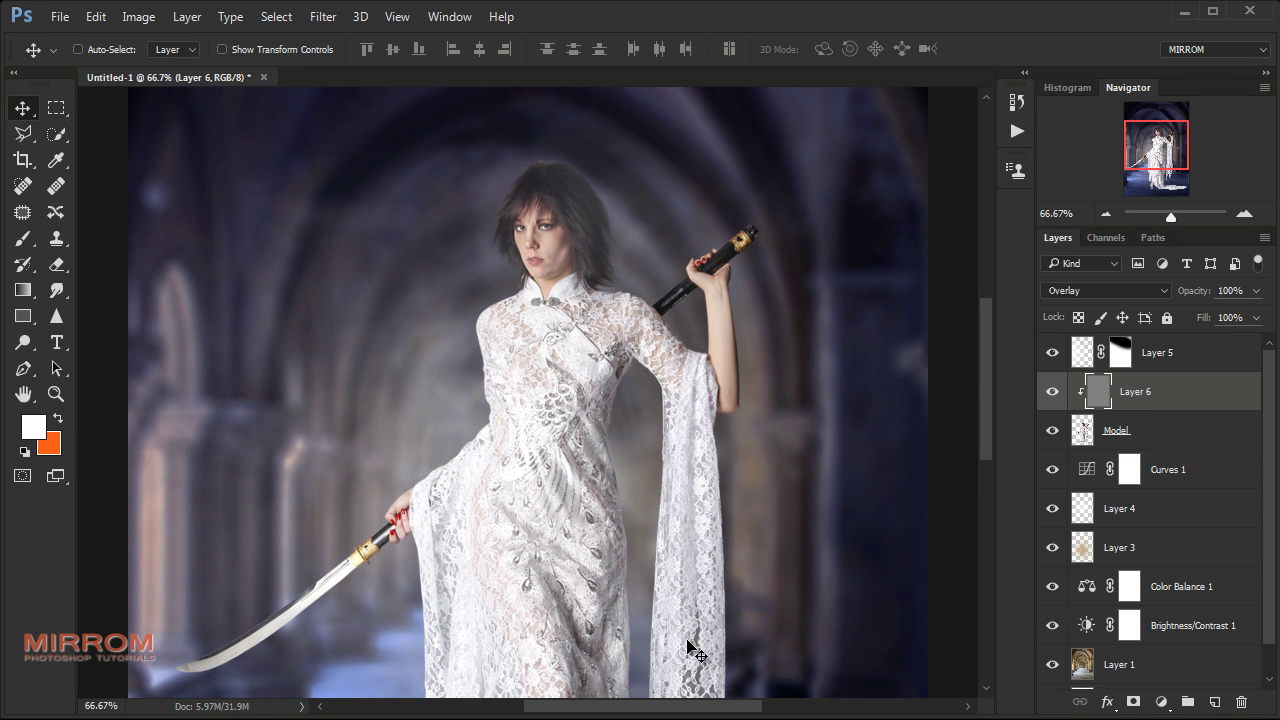
Pick the Burn tool at about 55% exposure and darken the right hair, hand and forearm
left_click(22, 342)
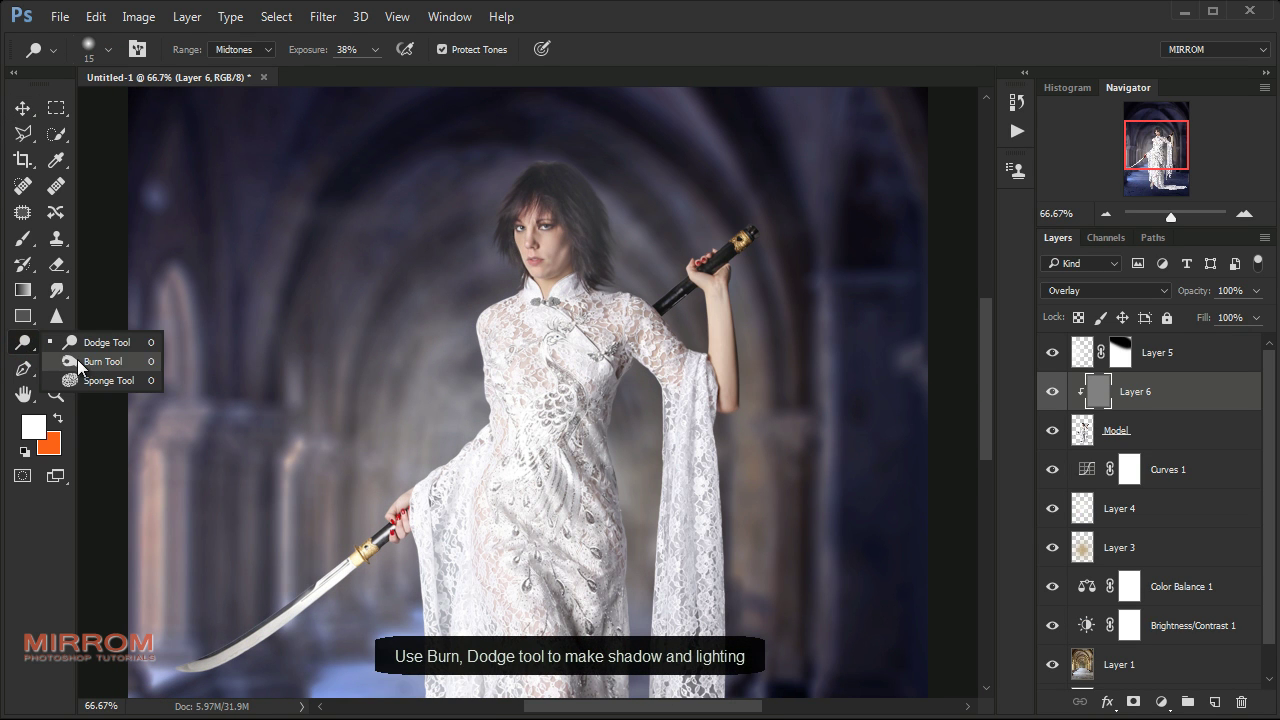
left_click(80, 360)
left_click_drag(308, 50, 322, 58)
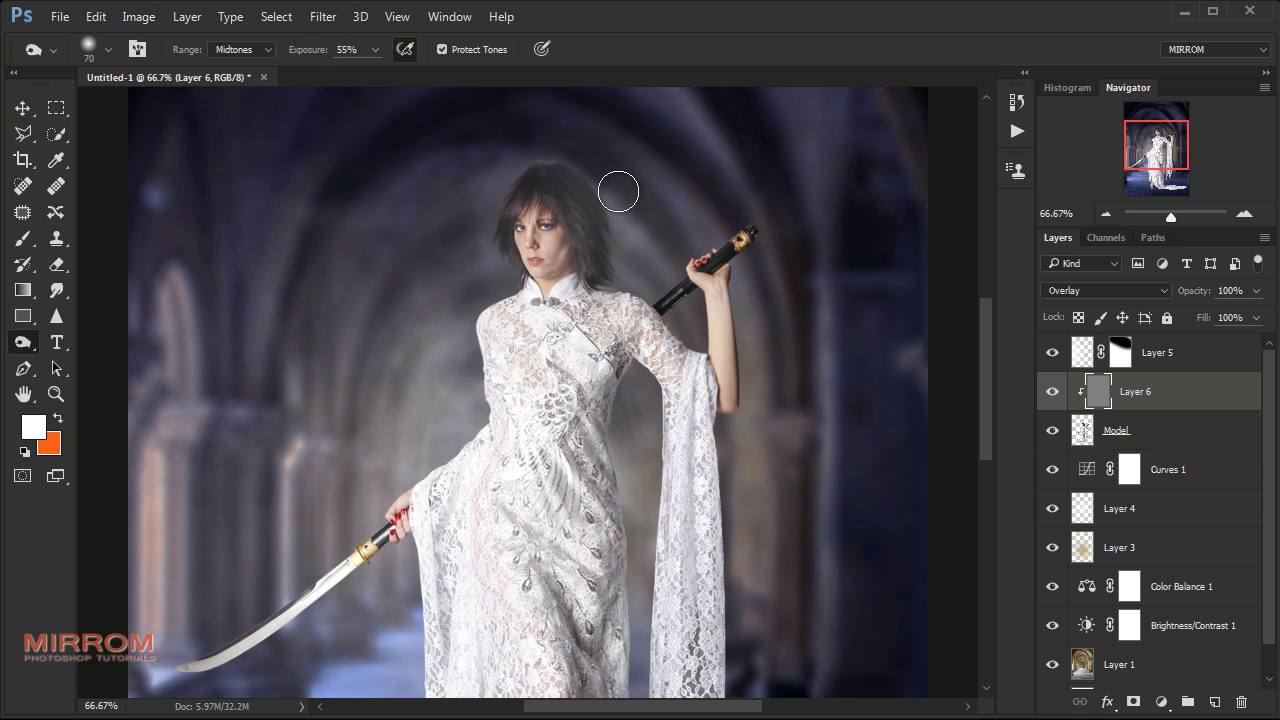
key("bracketright")
mouse_move(590, 197)
left_mouse_down()
mouse_move(606, 263)
mouse_move(611, 194)
mouse_move(634, 271)
mouse_move(570, 205)
mouse_move(566, 285)
mouse_move(563, 200)
mouse_move(566, 262)
mouse_move(689, 350)
left_mouse_up()
key("bracketright")
key("bracketright")
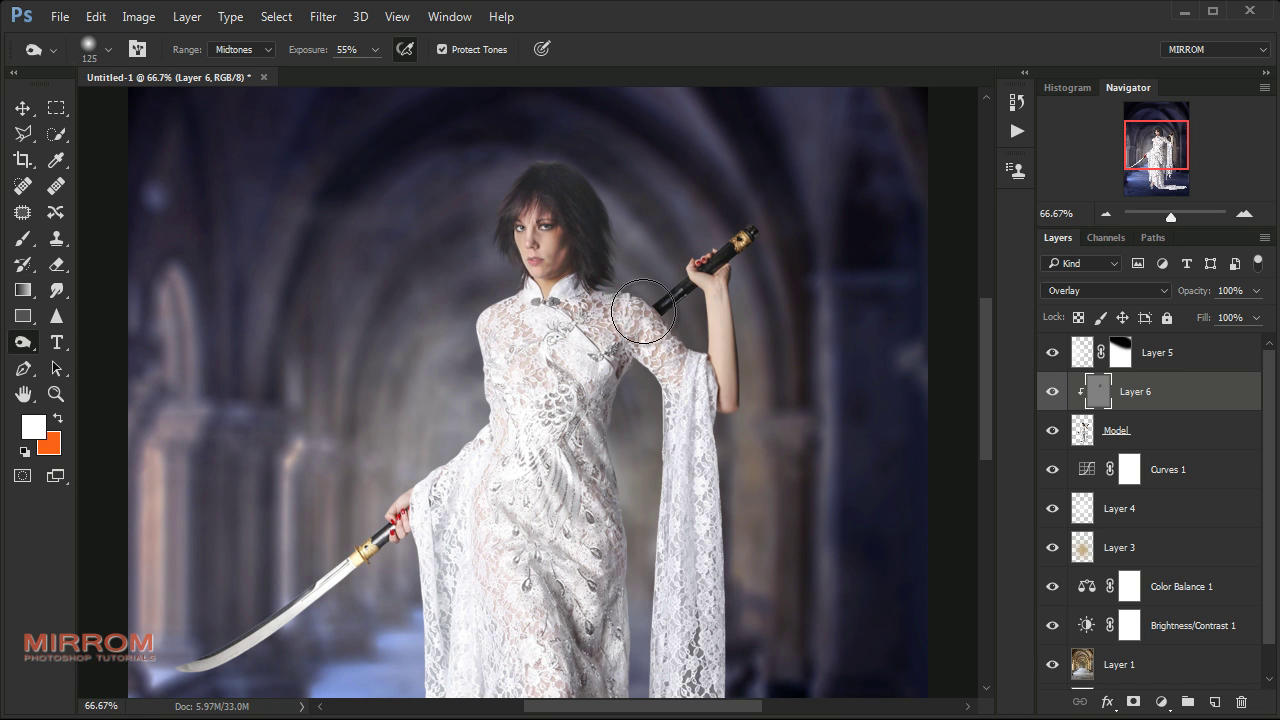
key("bracketleft")
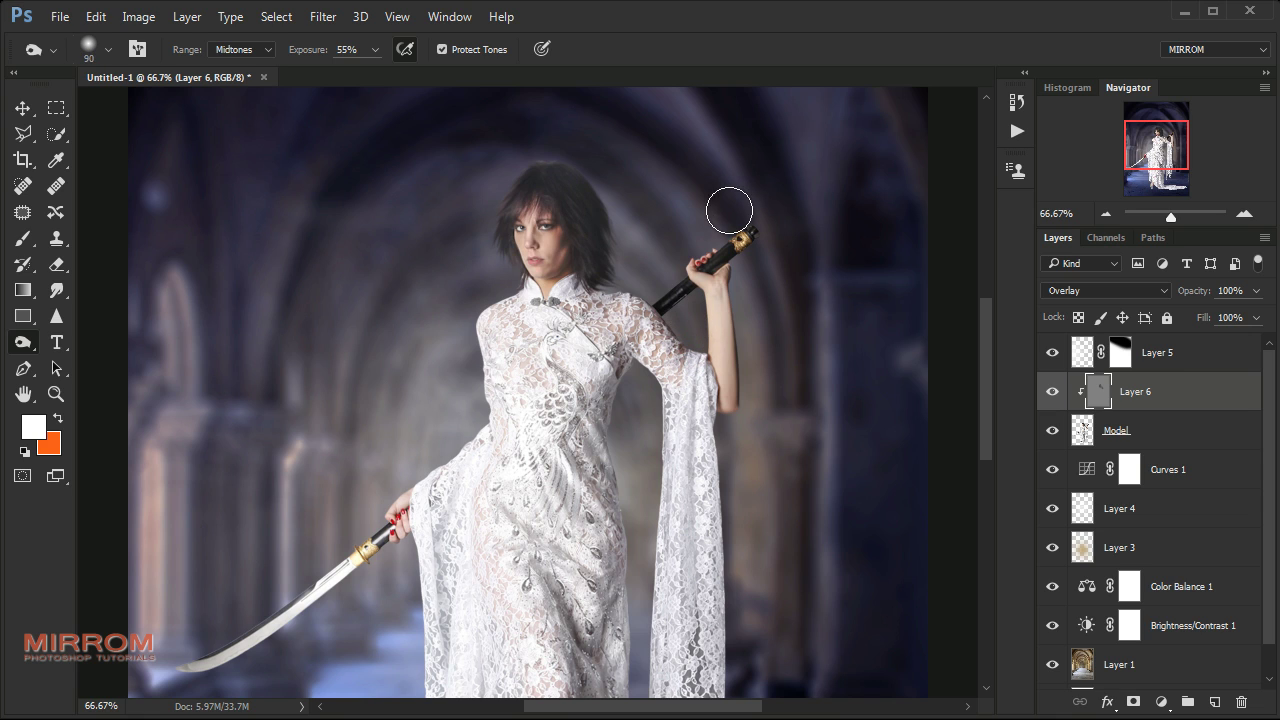
mouse_move(694, 251)
left_mouse_down()
mouse_move(734, 243)
mouse_move(740, 280)
left_mouse_up()
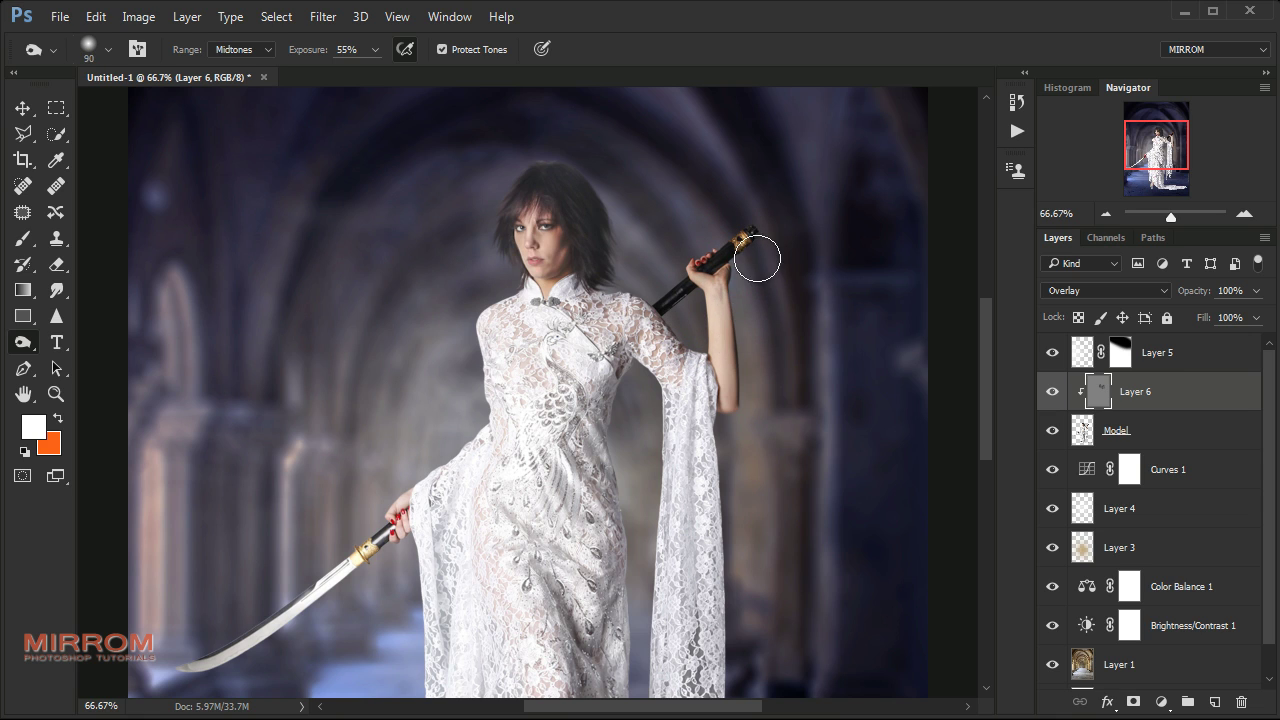
left_click_drag(737, 273, 737, 443)
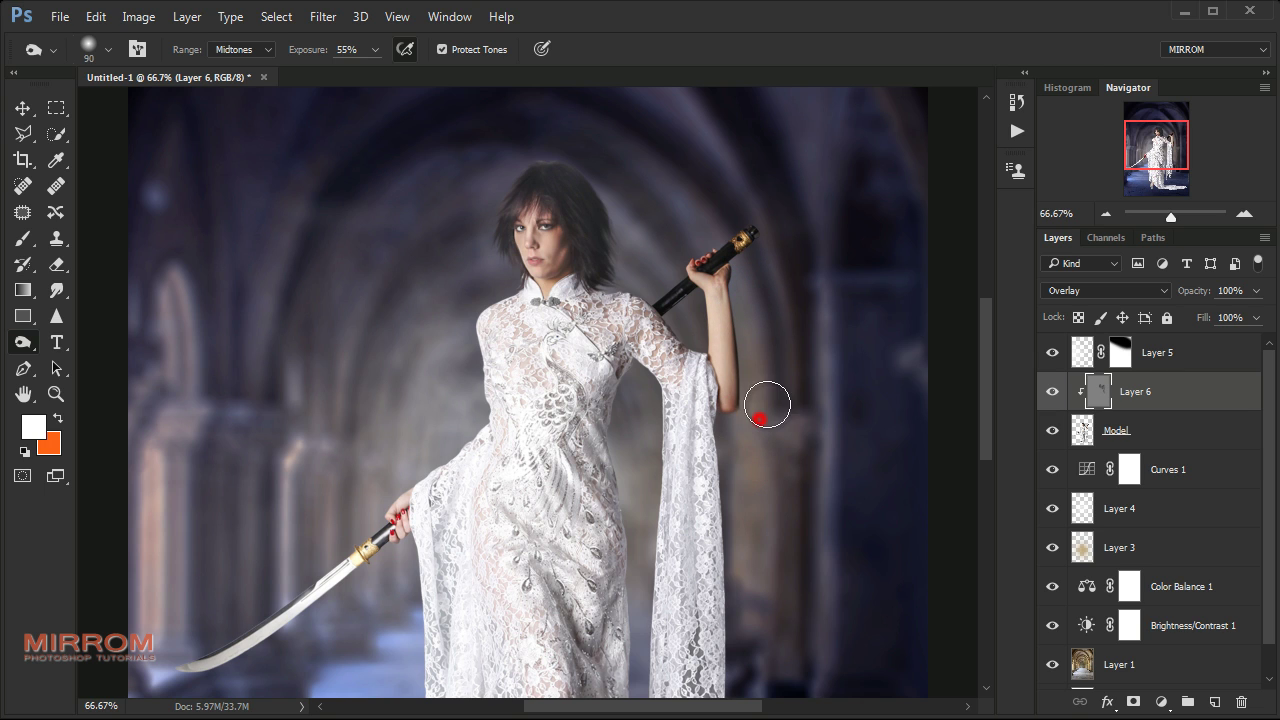
Burn shadows into the lace train, the hem near the feet and the left shoe
key("bracketright")
key("bracketright")
left_click_drag(631, 531, 657, 360)
scroll(645, 400, "down", 1)
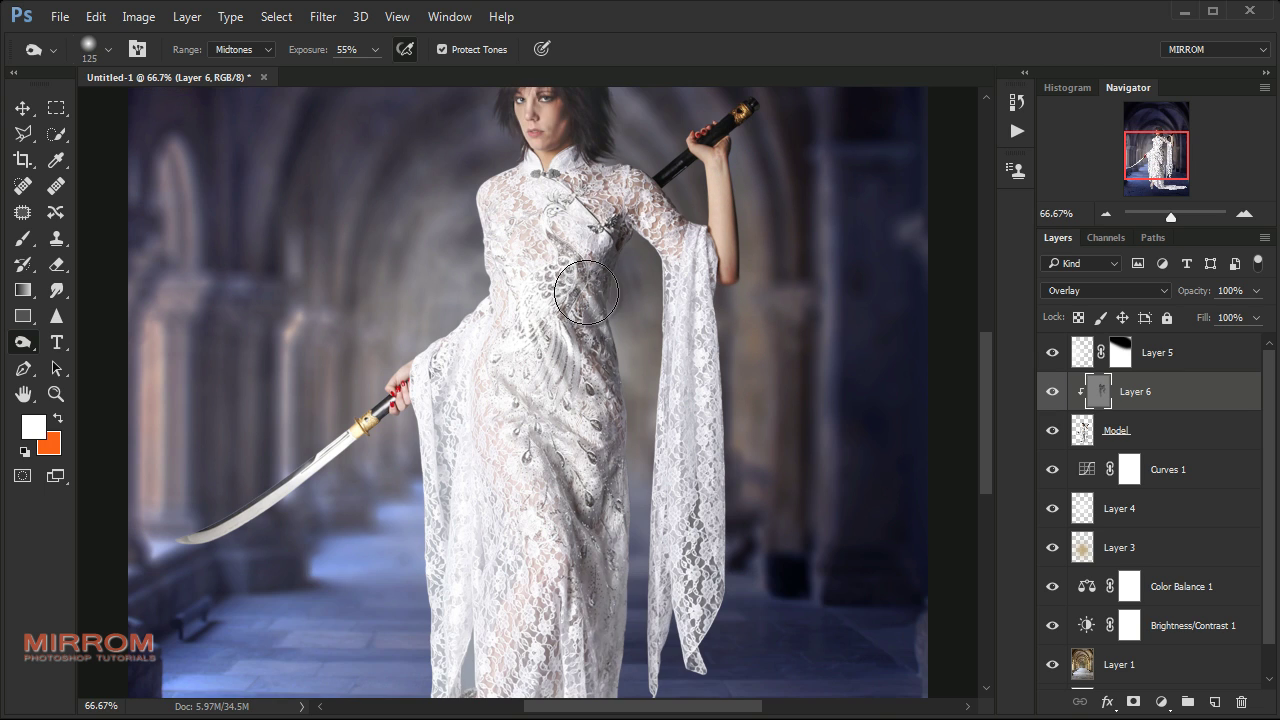
scroll(640, 420, "down", 1)
scroll(640, 423, "down", 1)
key("bracketleft")
mouse_move(654, 500)
left_mouse_down()
mouse_move(557, 508)
mouse_move(908, 514)
mouse_move(567, 519)
left_mouse_up()
key("bracketright")
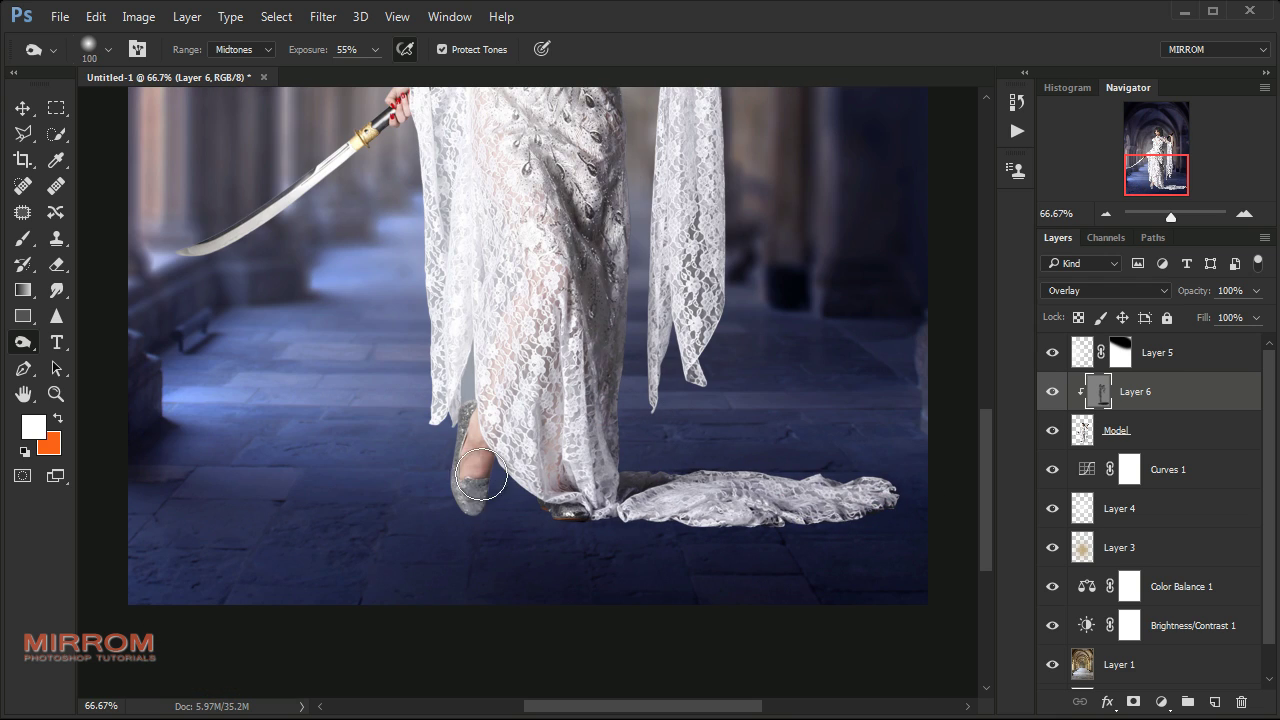
left_click_drag(478, 465, 464, 487)
scroll(550, 515, "up", 1)
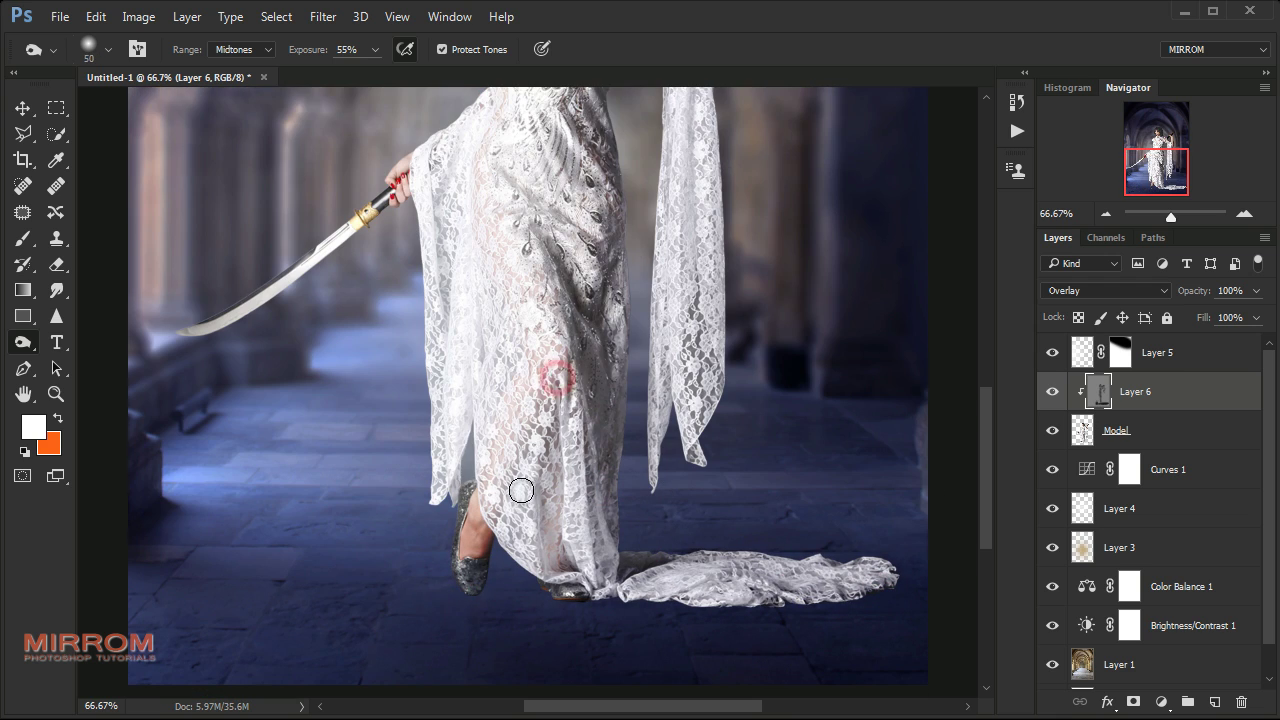
scroll(600, 480, "up", 1)
scroll(696, 465, "up", 1)
left_click_drag(697, 466, 700, 571)
scroll(686, 314, "up", 1)
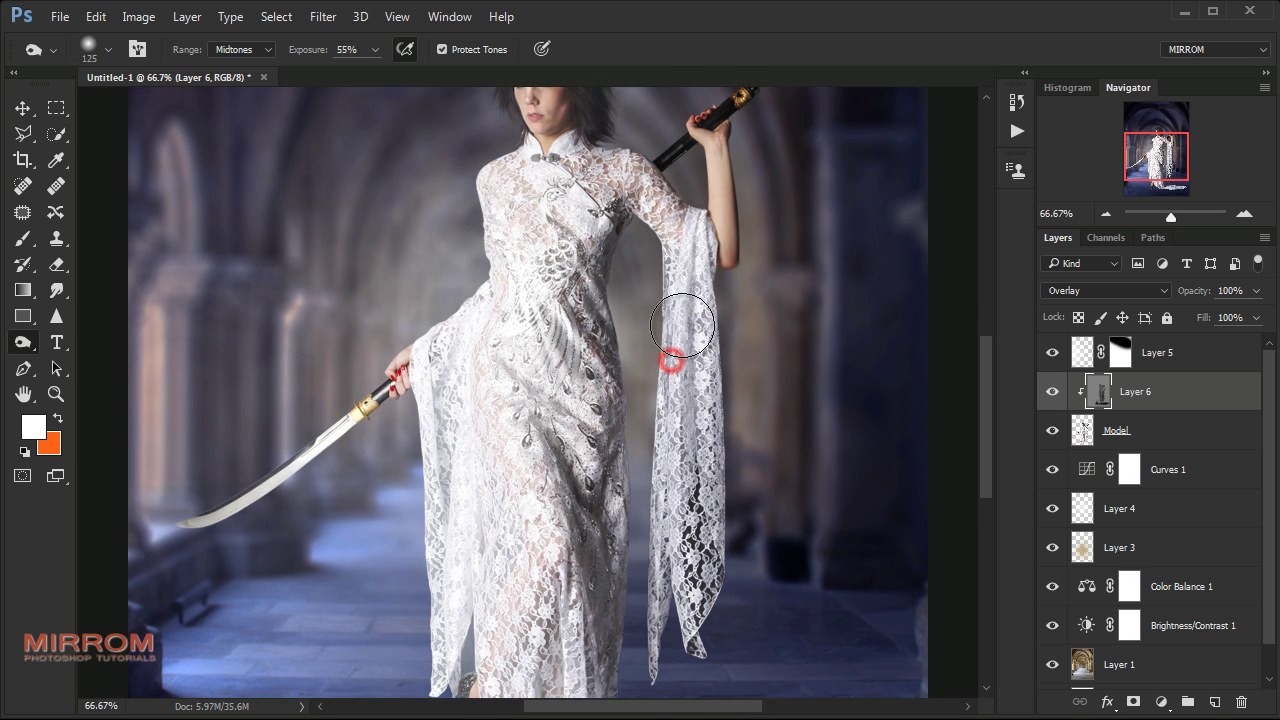
scroll(400, 450, "up", 1)
Burn the hand area and deepen the shadow under the chin with a 25–50 px brush
key("bracketleft")
key("bracketleft")
key("bracketleft")
left_click_drag(399, 417, 405, 405)
scroll(470, 360, "up", 2)
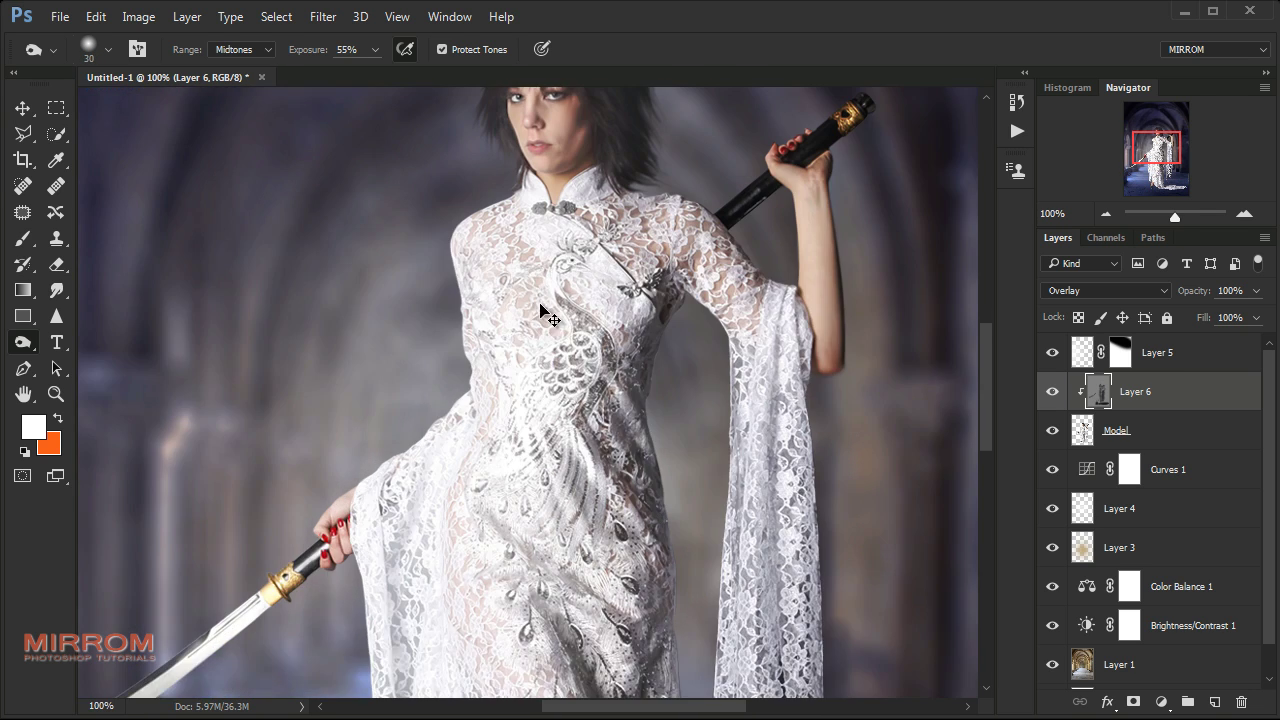
scroll(543, 309, "up", 1)
scroll(610, 280, "up", 1)
key("bracketleft")
key("bracketleft")
scroll(618, 276, "up", 2)
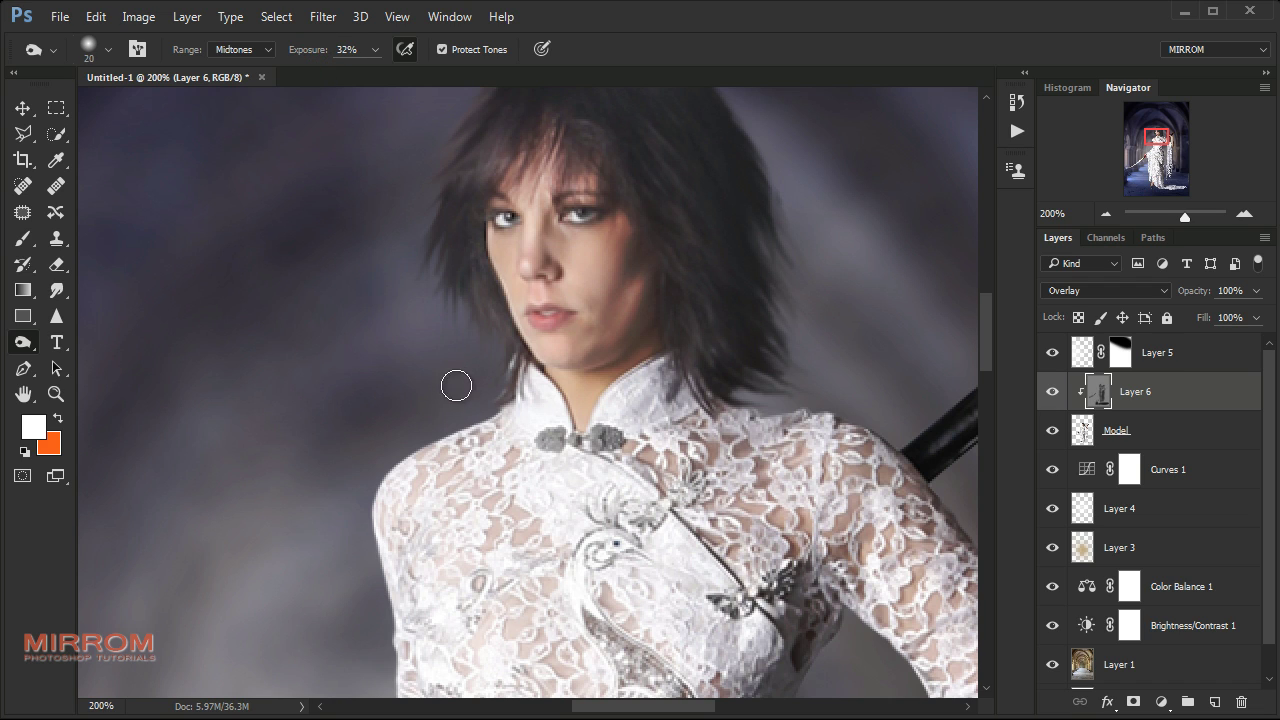
key("bracketleft")
left_click_drag(569, 329, 584, 368)
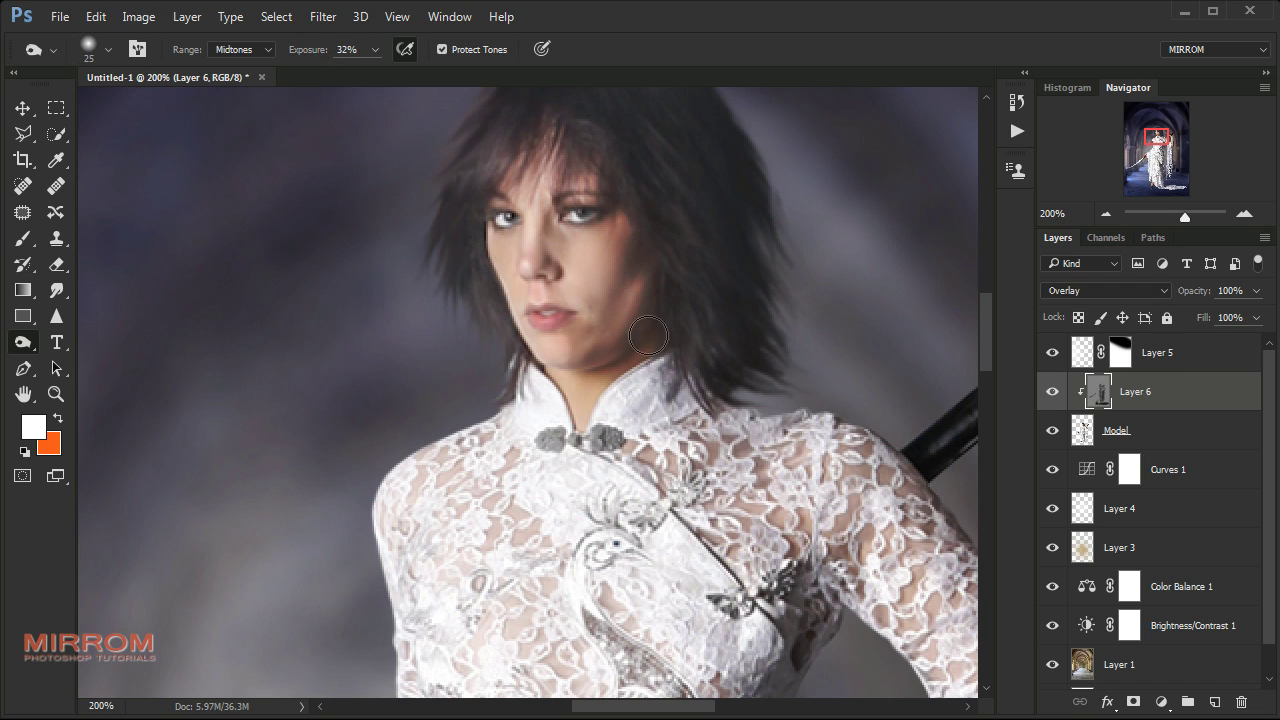
Darken the area around the right eye with a 15 px brush
key("bracketleft")
key("bracketleft")
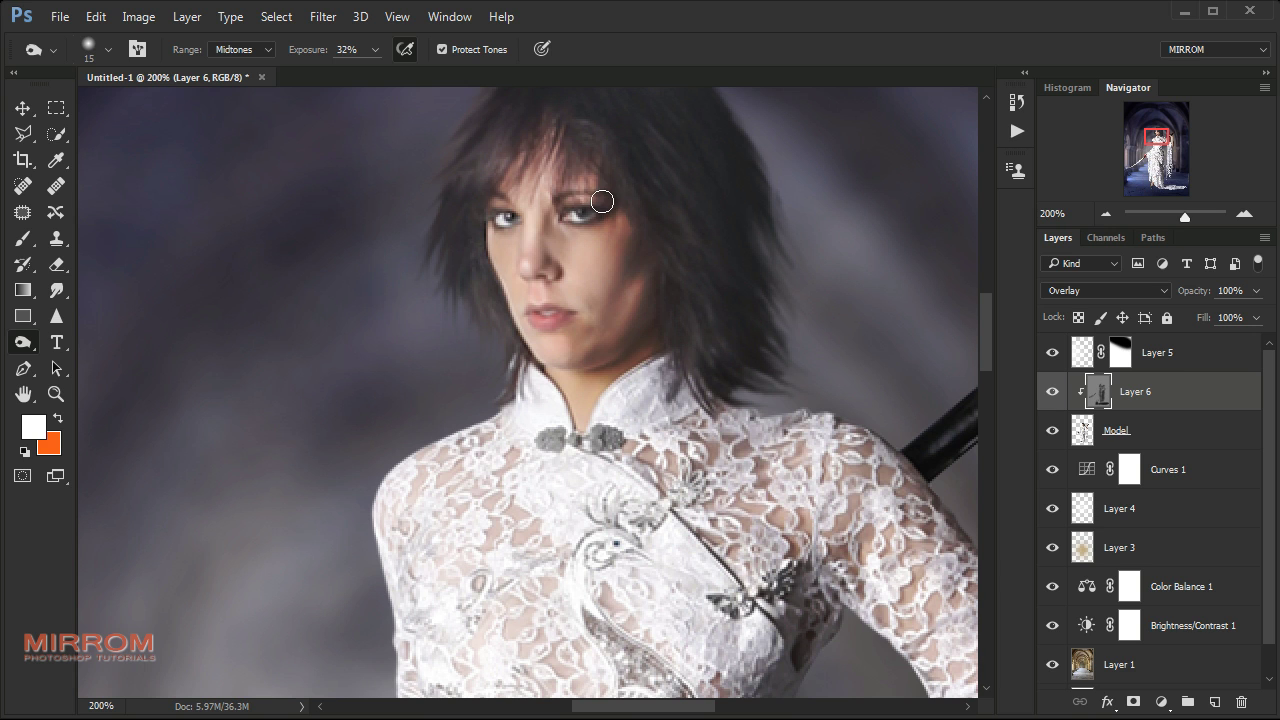
left_click_drag(586, 221, 545, 223)
key("bracketright")
key("bracketright")
key("bracketright")
key("bracketleft")
key("bracketleft")
key("bracketleft")
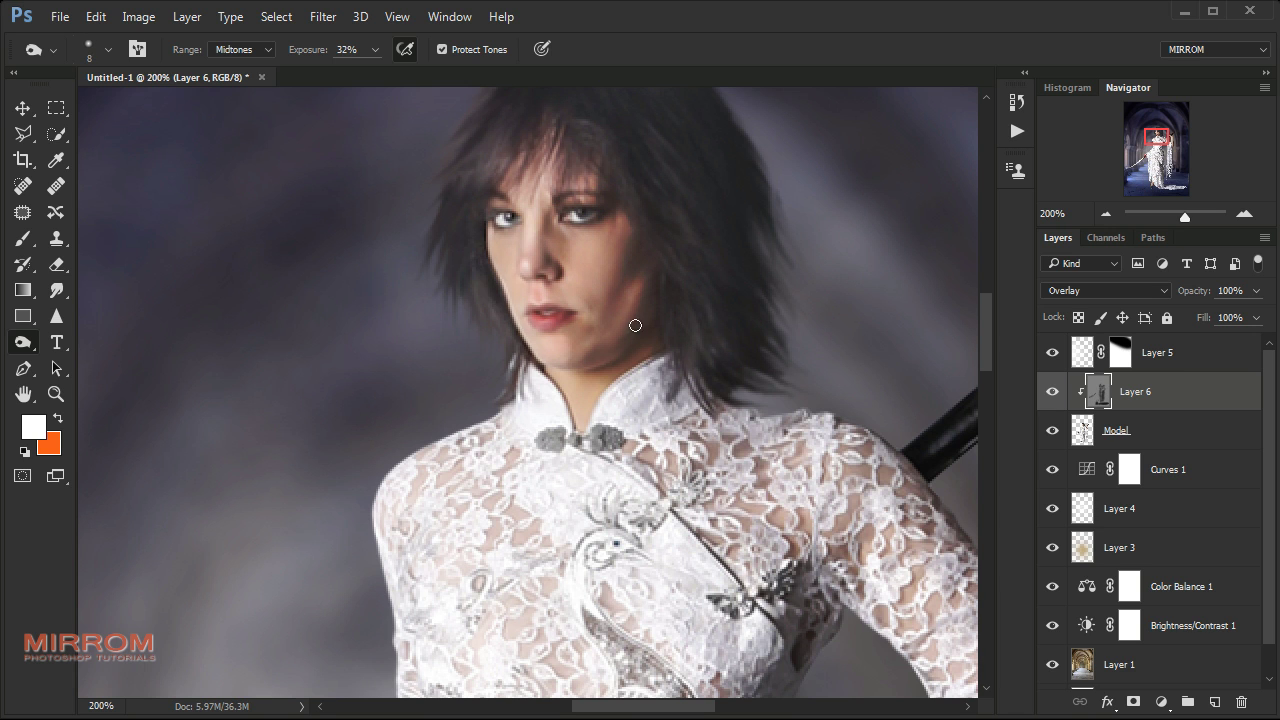
key("bracketright")
key("bracketright")
key("bracketright")
scroll(775, 348, "down", 5)
scroll(775, 348, "down", 2)
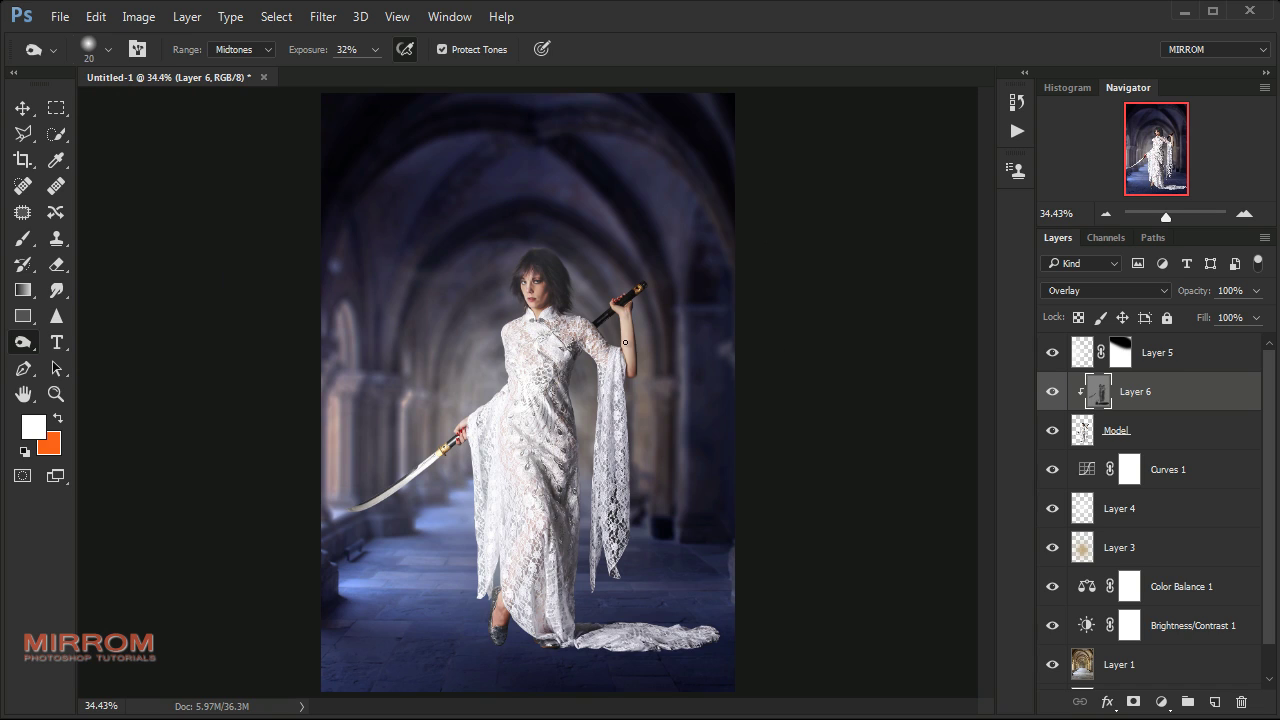
key("v")
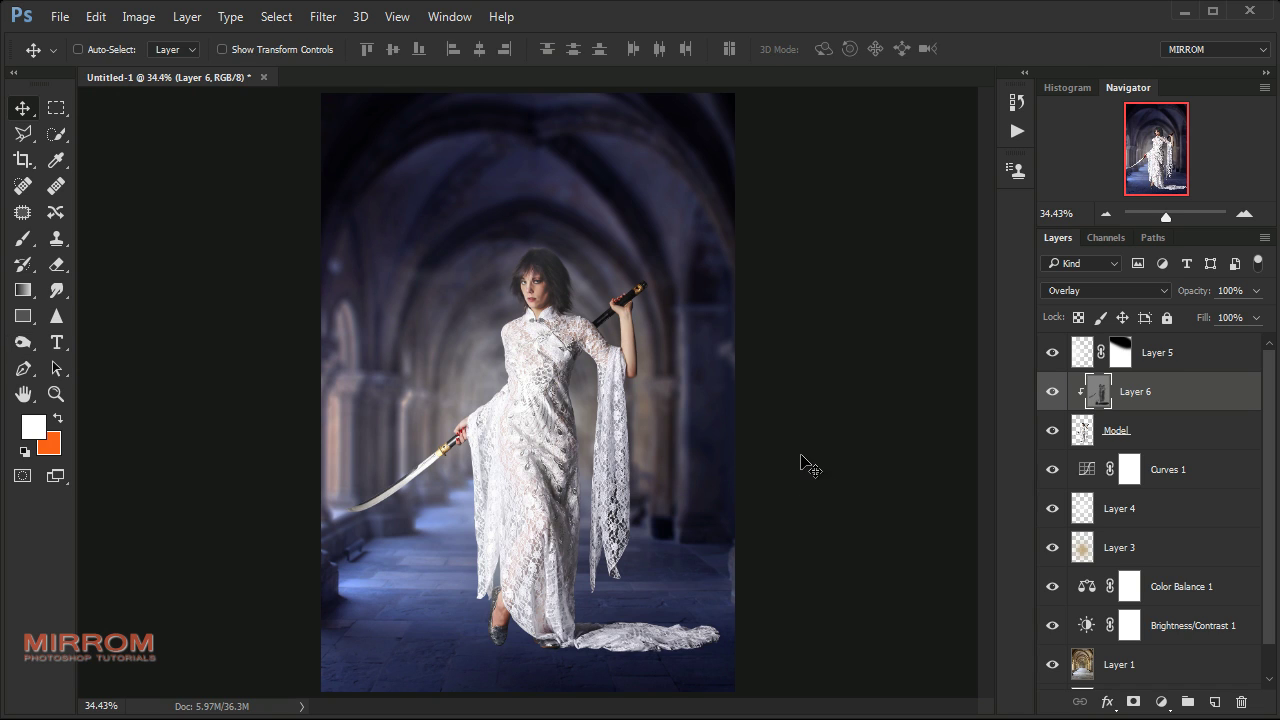
Switch to the Dodge Tool and lighten around the model's head and neck
left_click(23, 341)
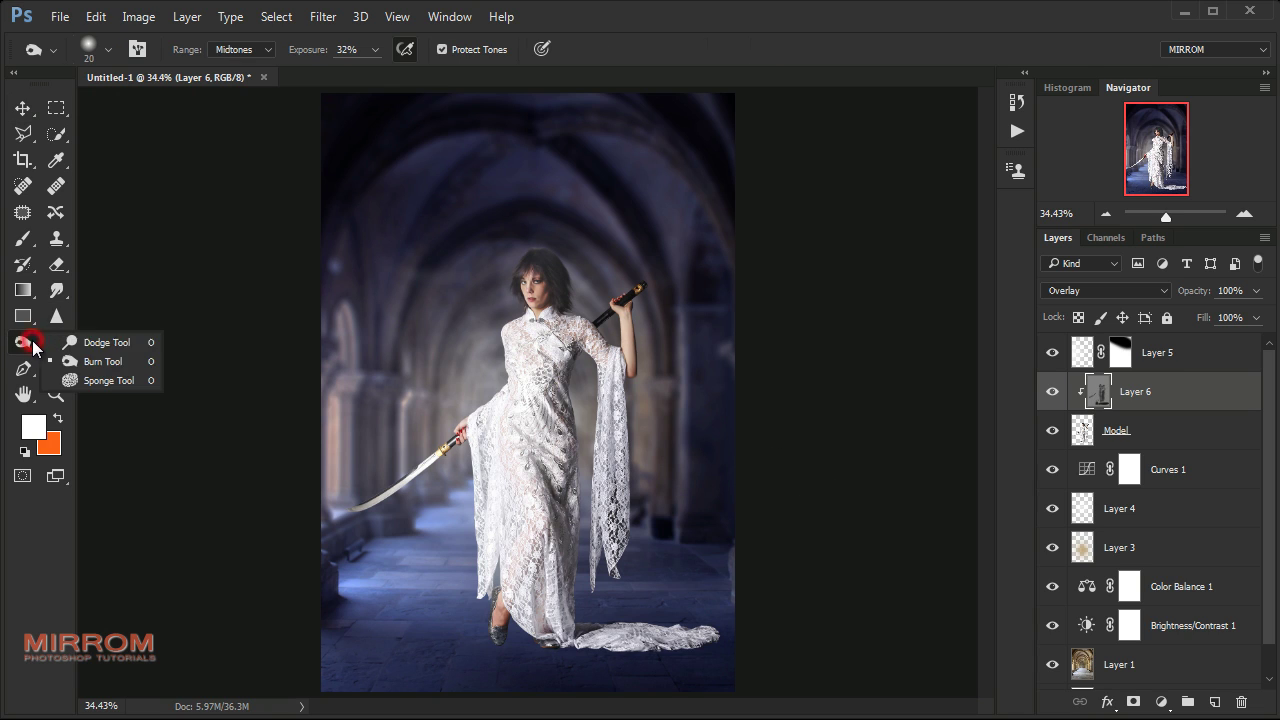
left_click(90, 340)
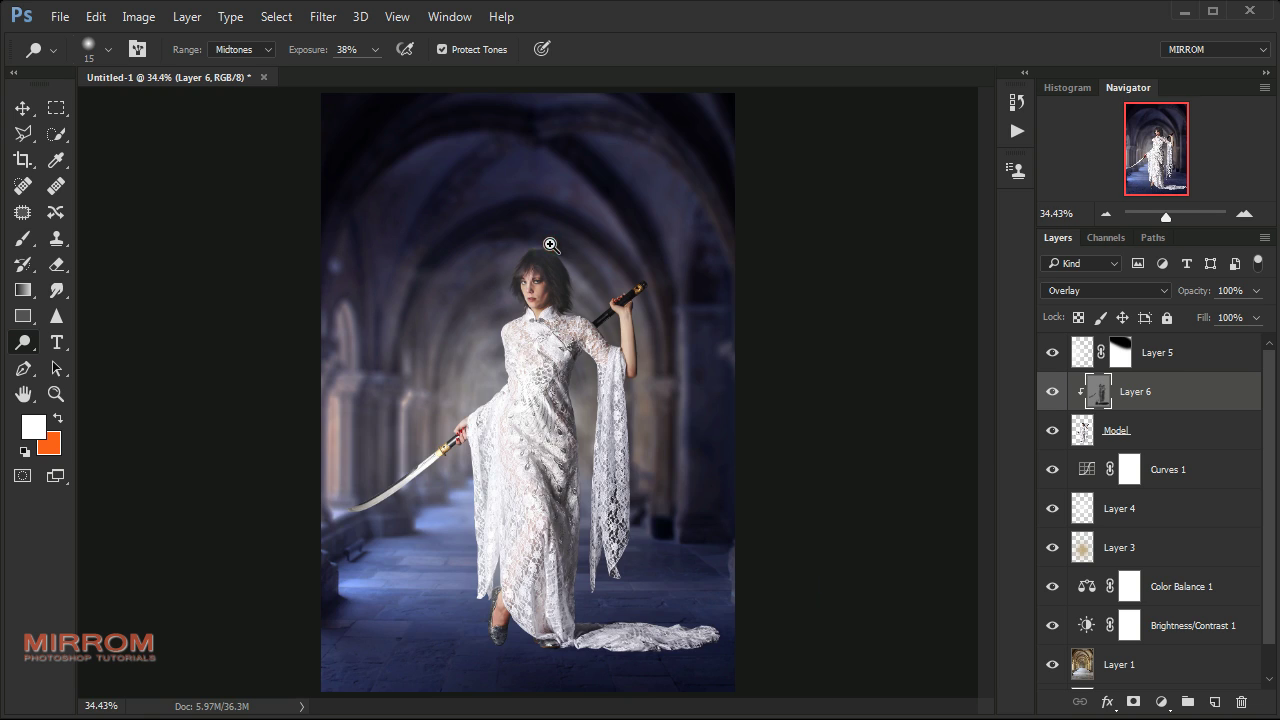
scroll(550, 245, "up", 1)
scroll(488, 237, "up", 1)
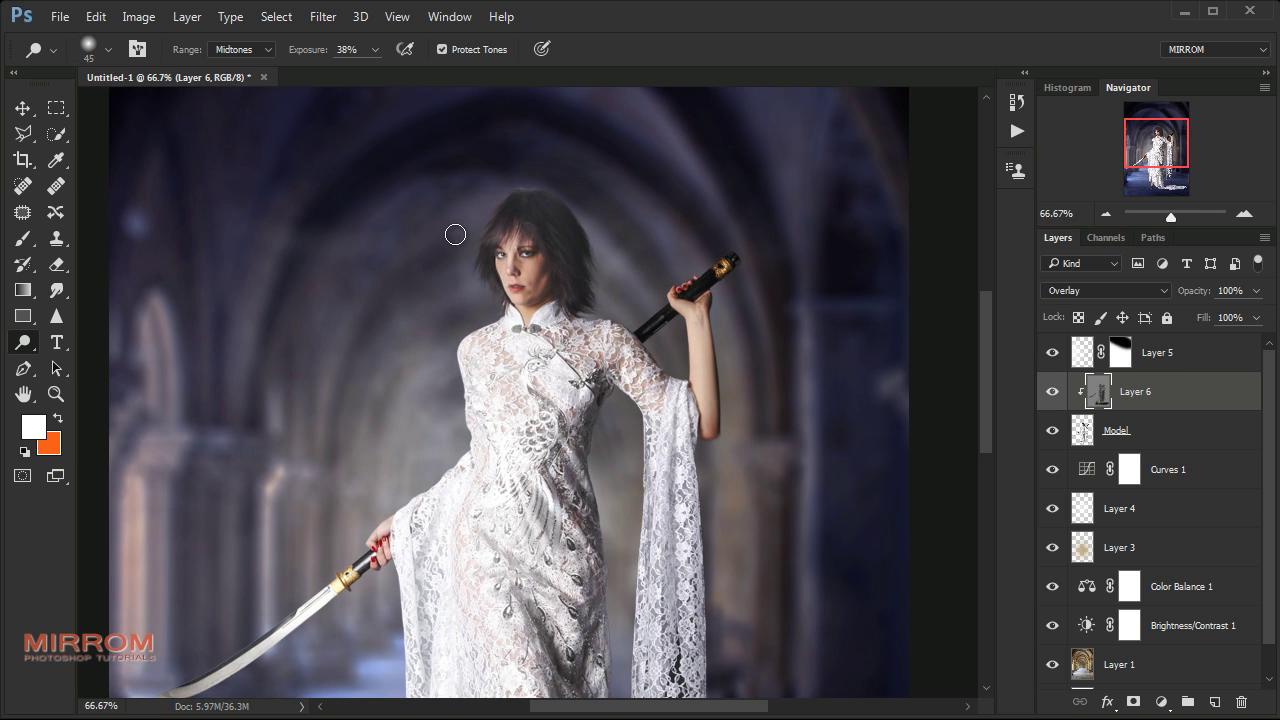
left_click_drag(487, 211, 497, 315)
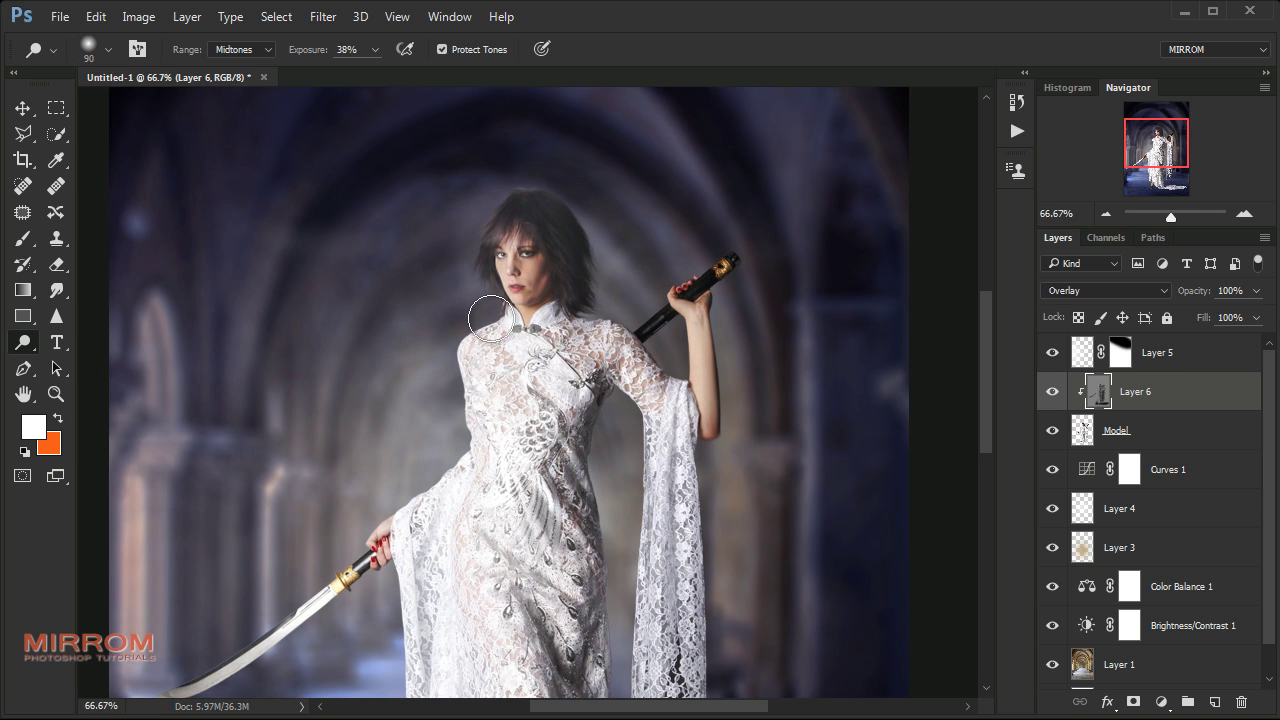
Resize the dodge brush to 25 px and lower its exposure to 17%
key("bracketright")
key("bracketright")
key("bracketright")
key("bracketright")
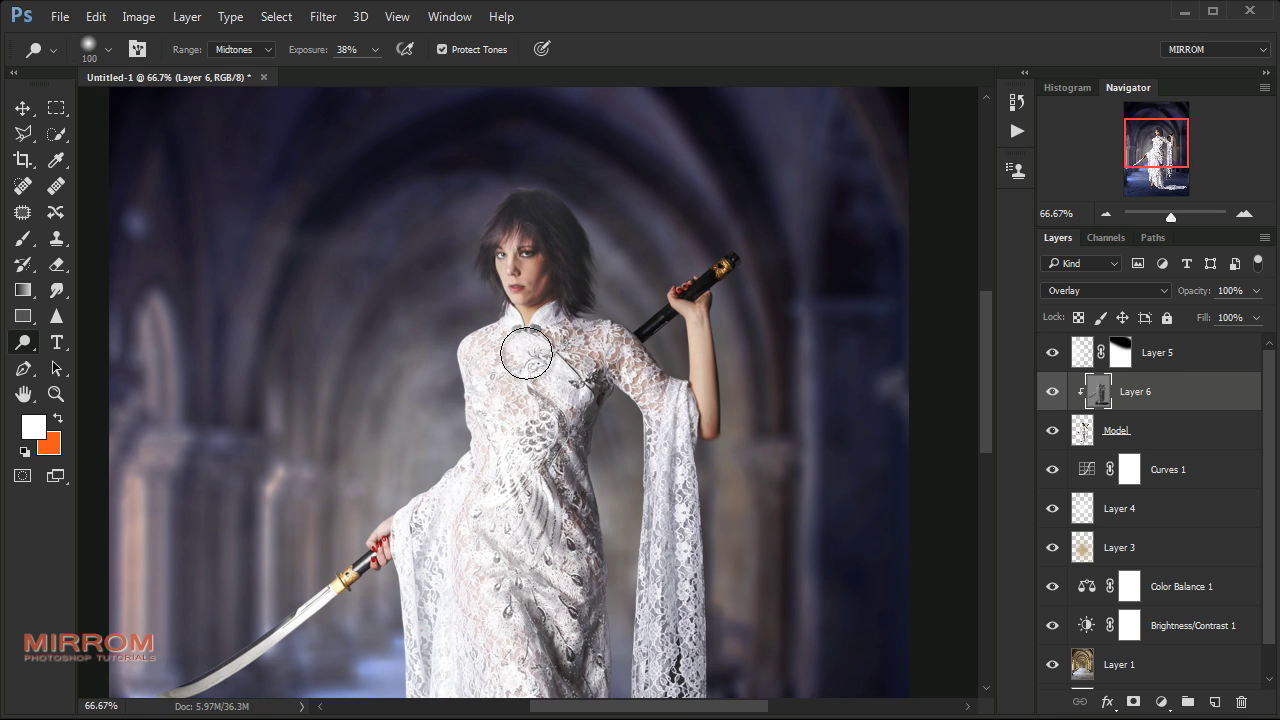
scroll(430, 272, "down", 5)
key("bracketleft")
key("bracketleft")
key("bracketleft")
scroll(497, 314, "up", 5)
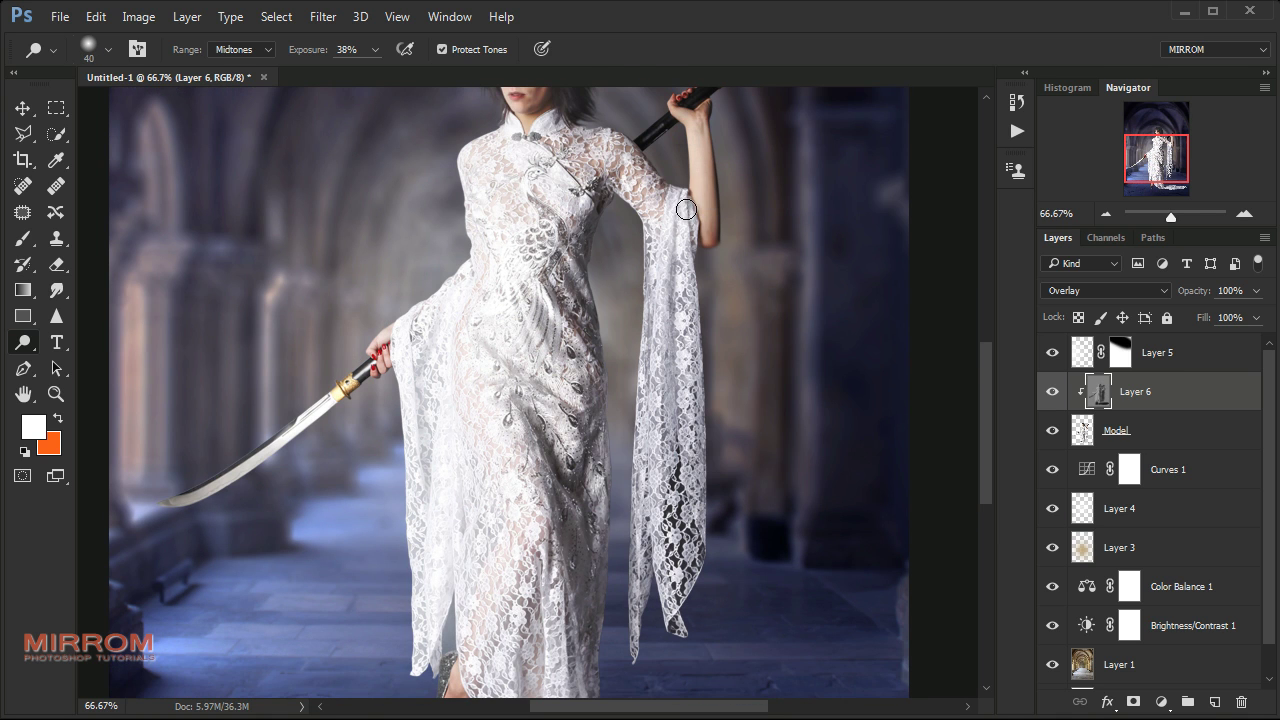
key("bracketleft")
key("bracketleft")
key("bracketleft")
scroll(480, 317, "up", 1)
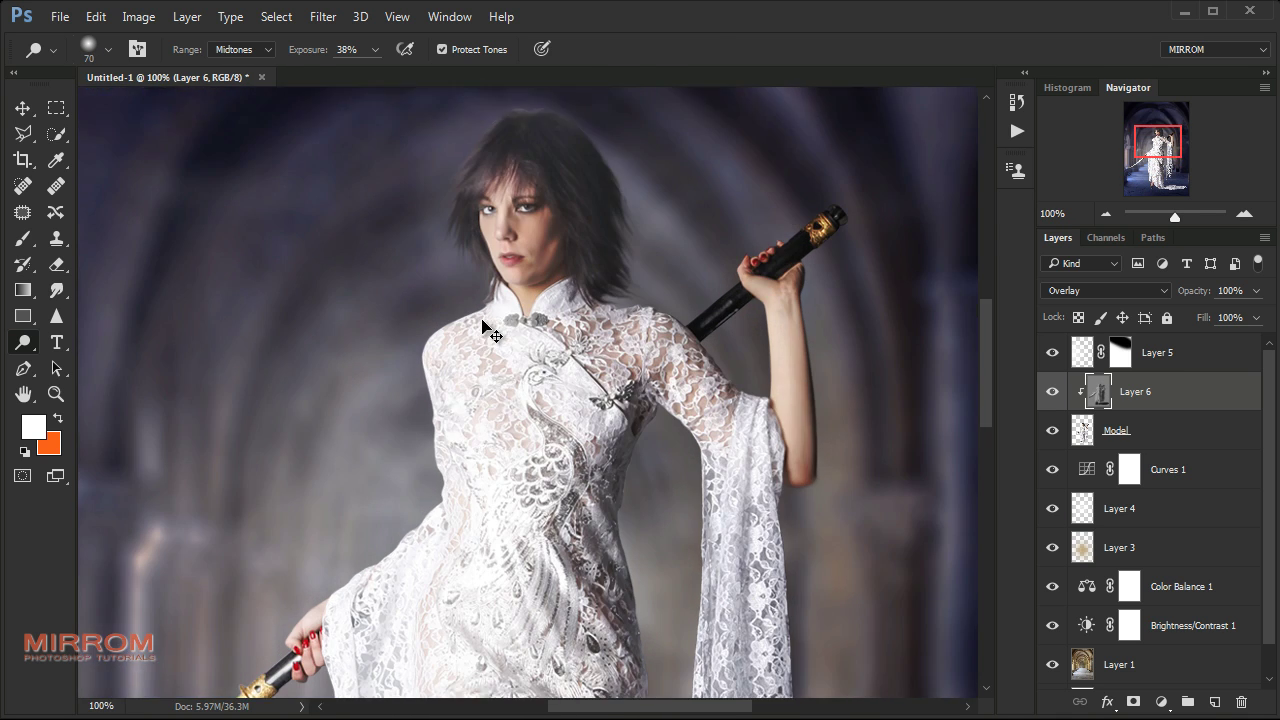
scroll(450, 219, "up", 1)
key("bracketright")
key("bracketright")
key("bracketright")
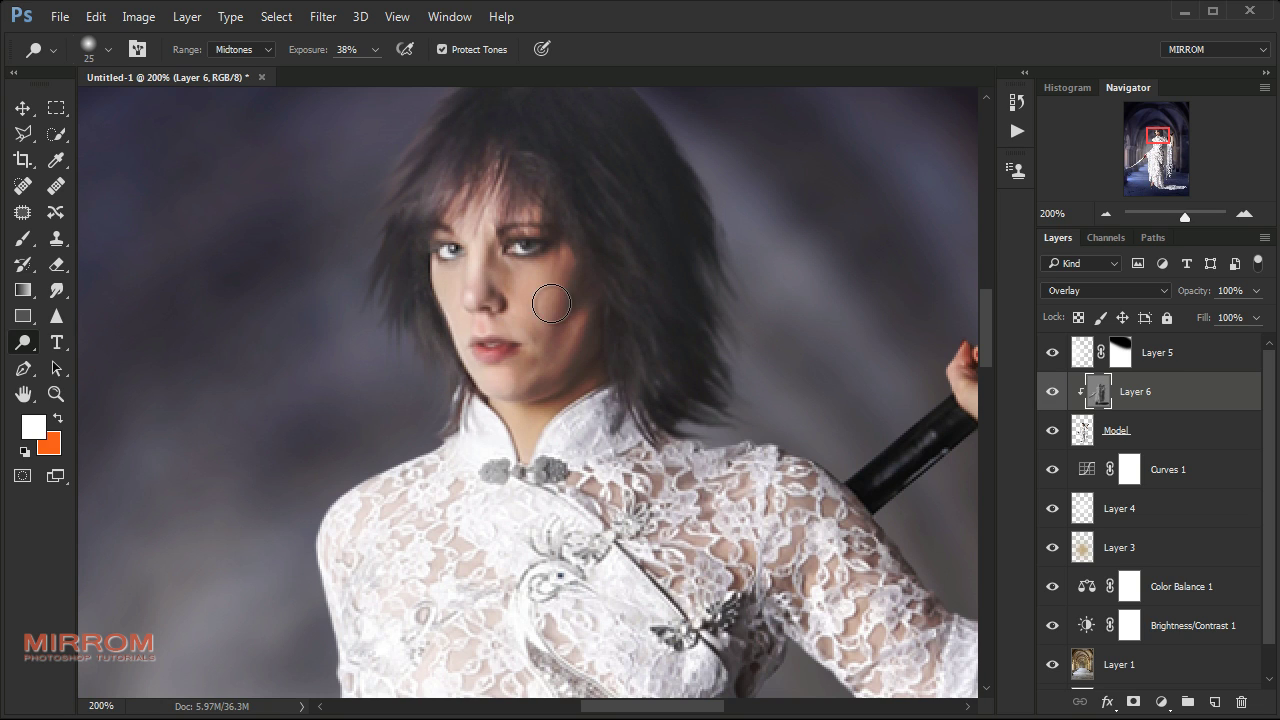
left_click_drag(333, 54, 313, 54)
Burn the skin under the chin and along the neck darker
right_click(25, 343)
left_click(78, 362)
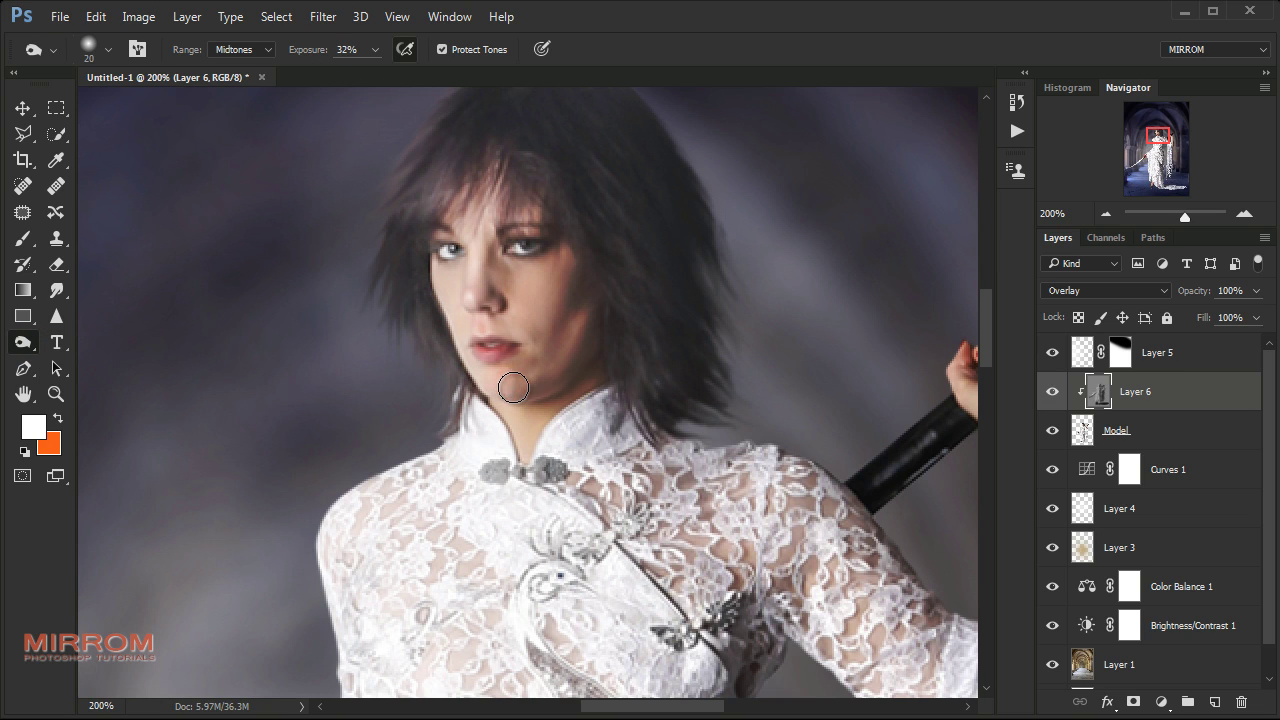
left_click_drag(520, 380, 547, 383)
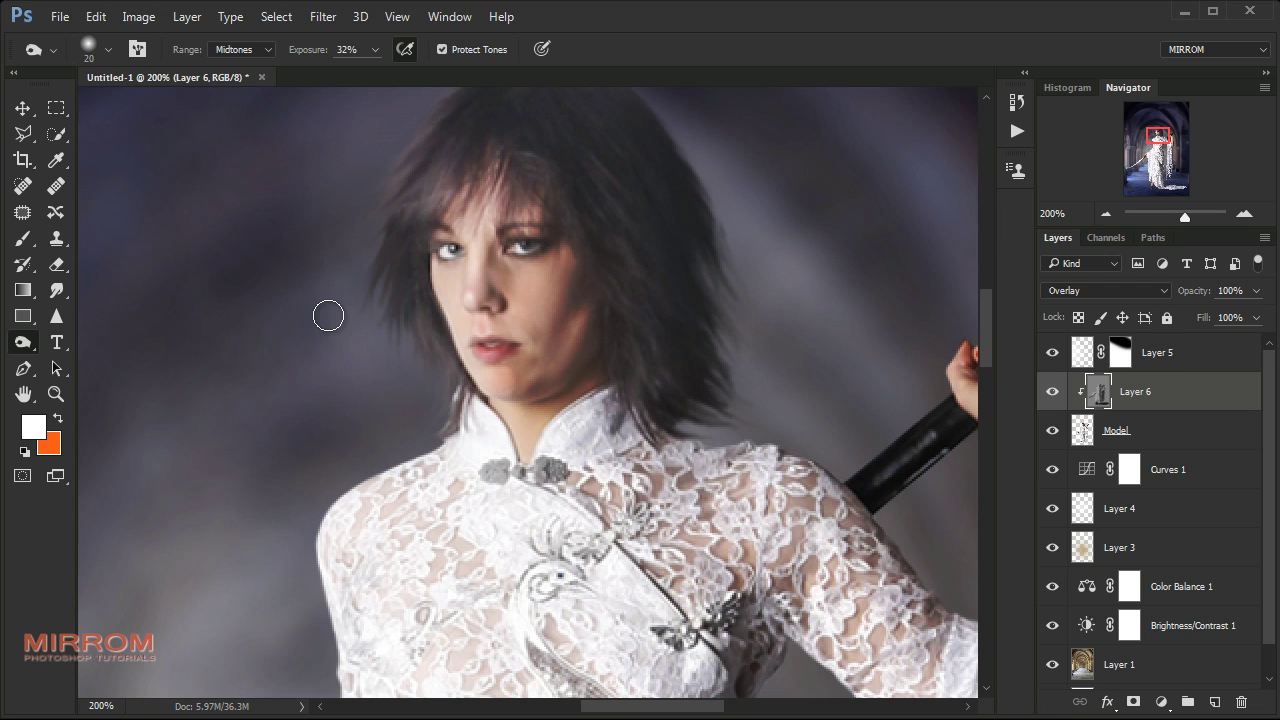
Dodge around the eyes and lighten the hair, including its edge against the background
right_click(22, 342)
left_click(100, 336)
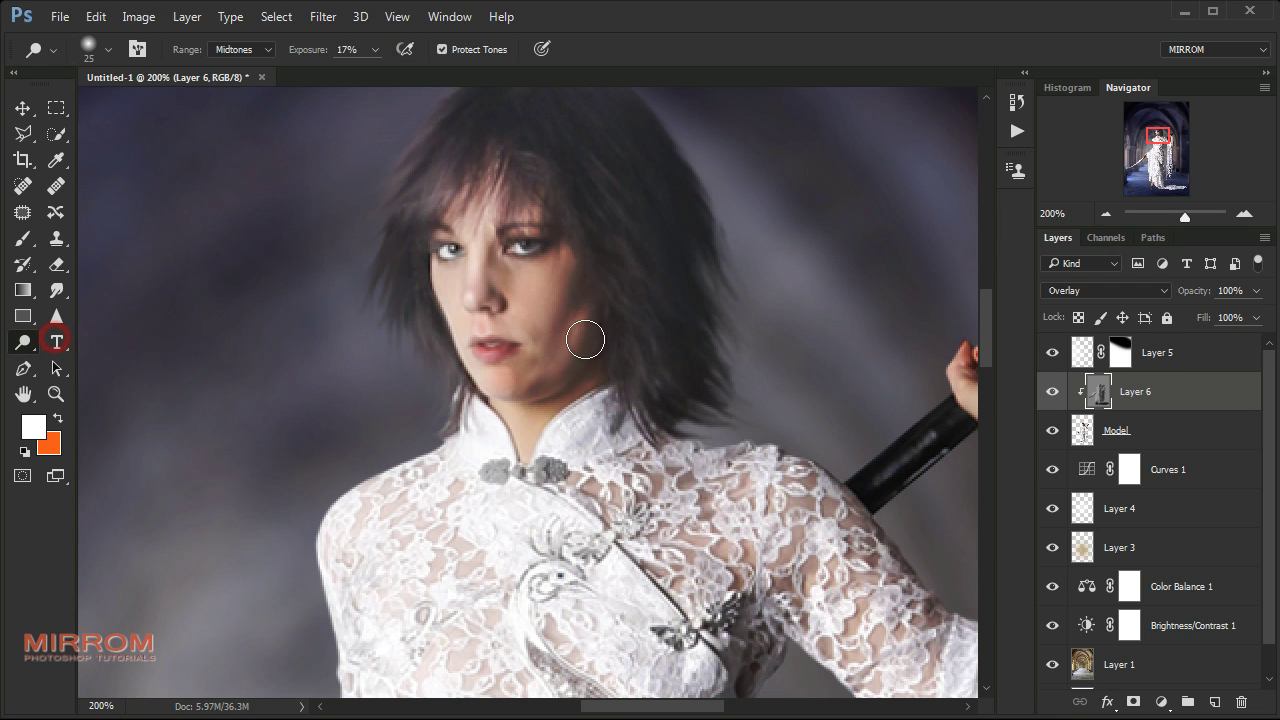
left_click_drag(470, 259, 443, 280)
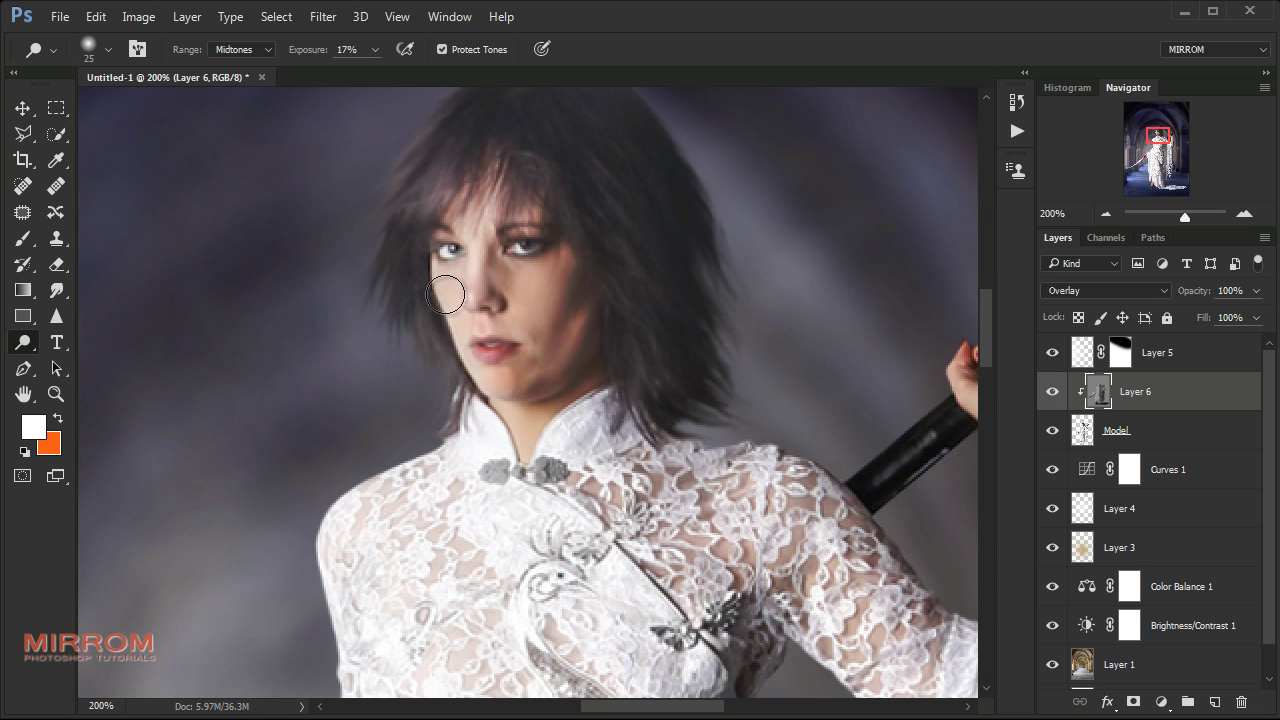
left_click(485, 168)
left_click(414, 209)
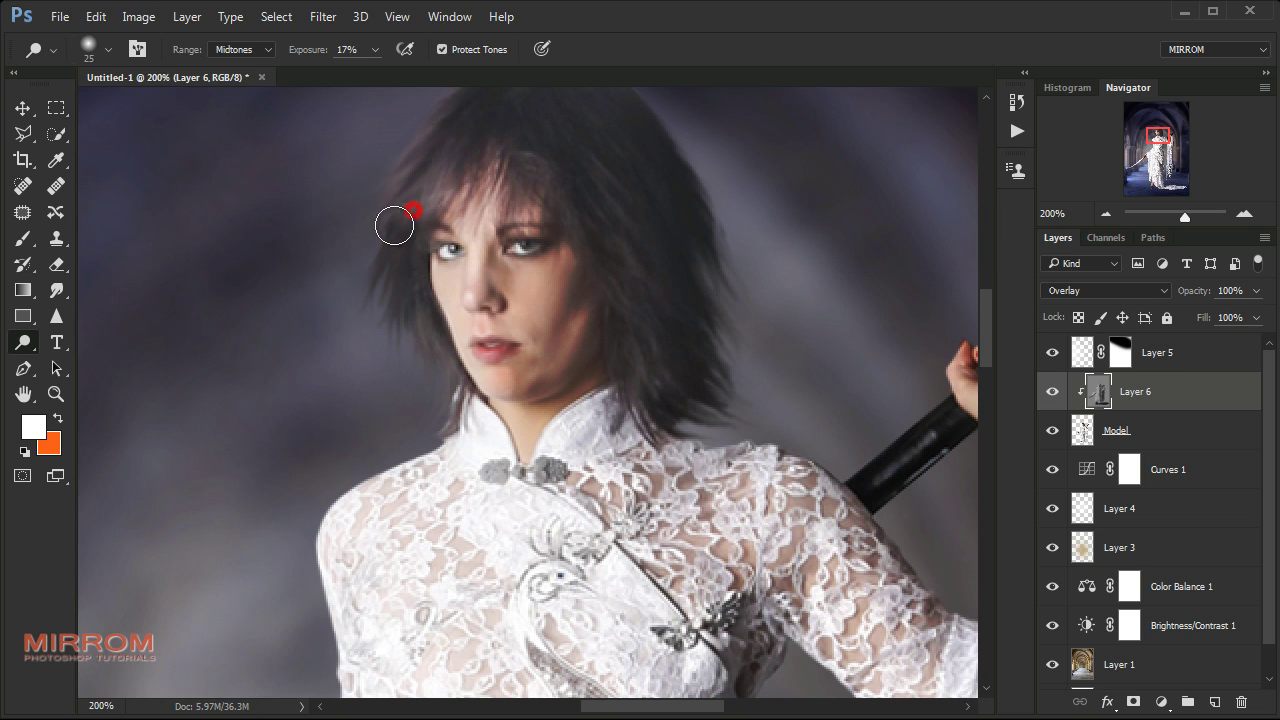
left_click(348, 305)
scroll(500, 178, "up", 2)
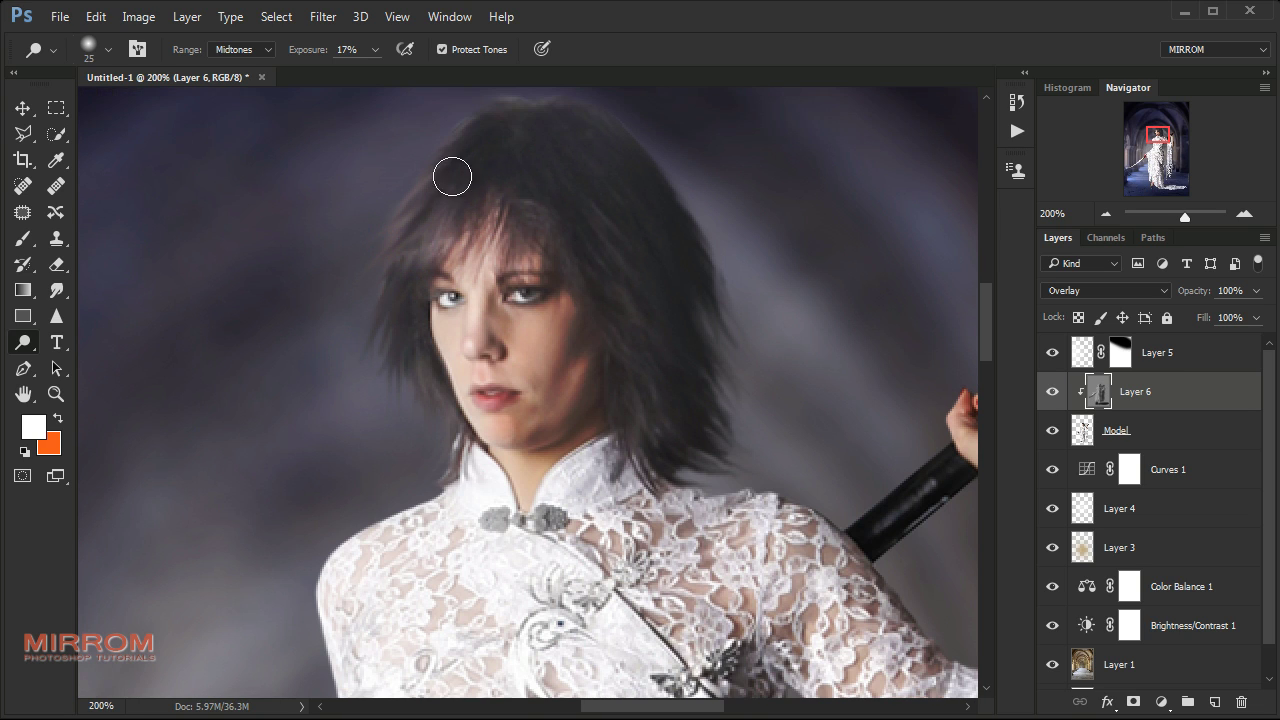
scroll(523, 431, "down", 2)
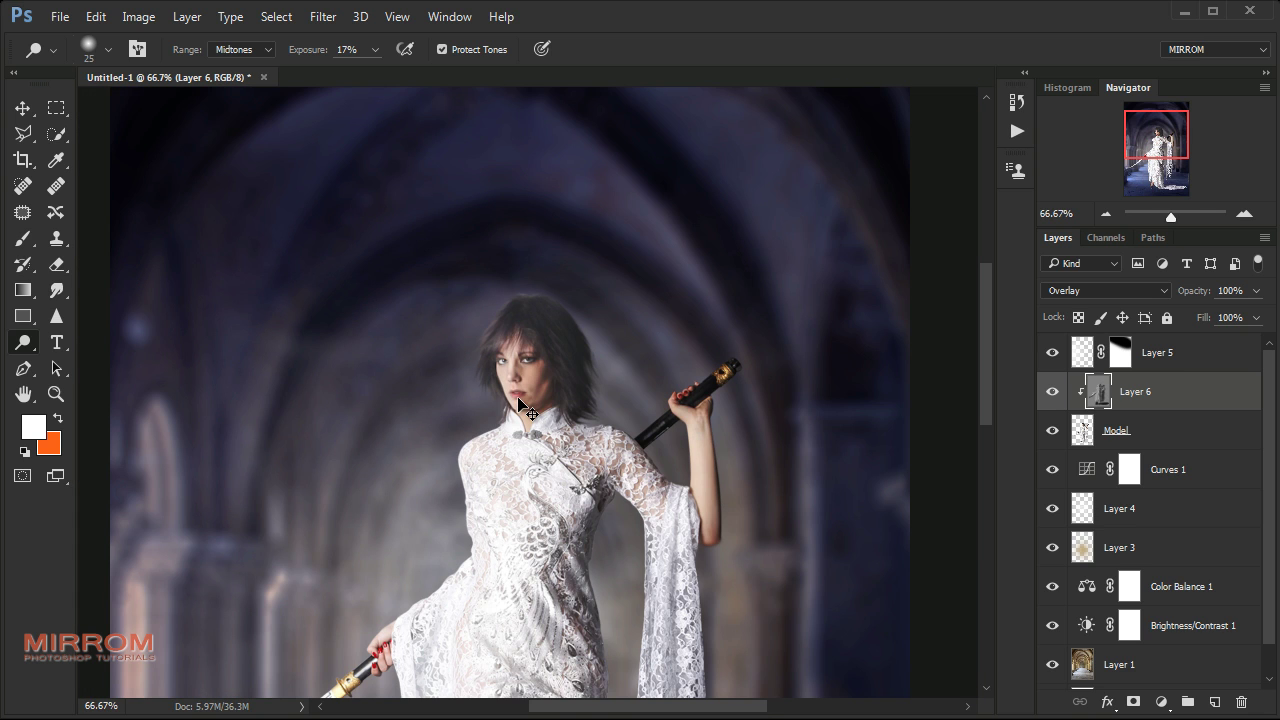
scroll(519, 400, "down", 2)
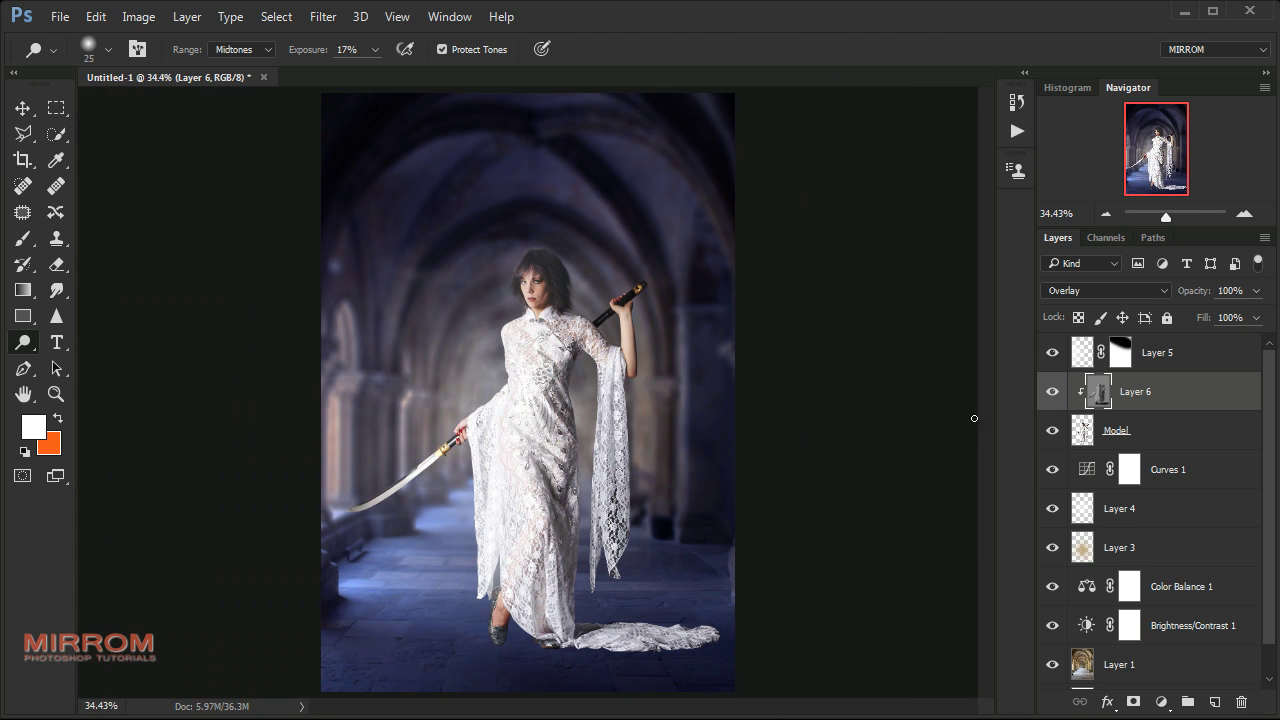
Lower Layer 6 opacity to 95%, toggling it to compare
key("v")
left_click_drag(1195, 293, 1183, 295)
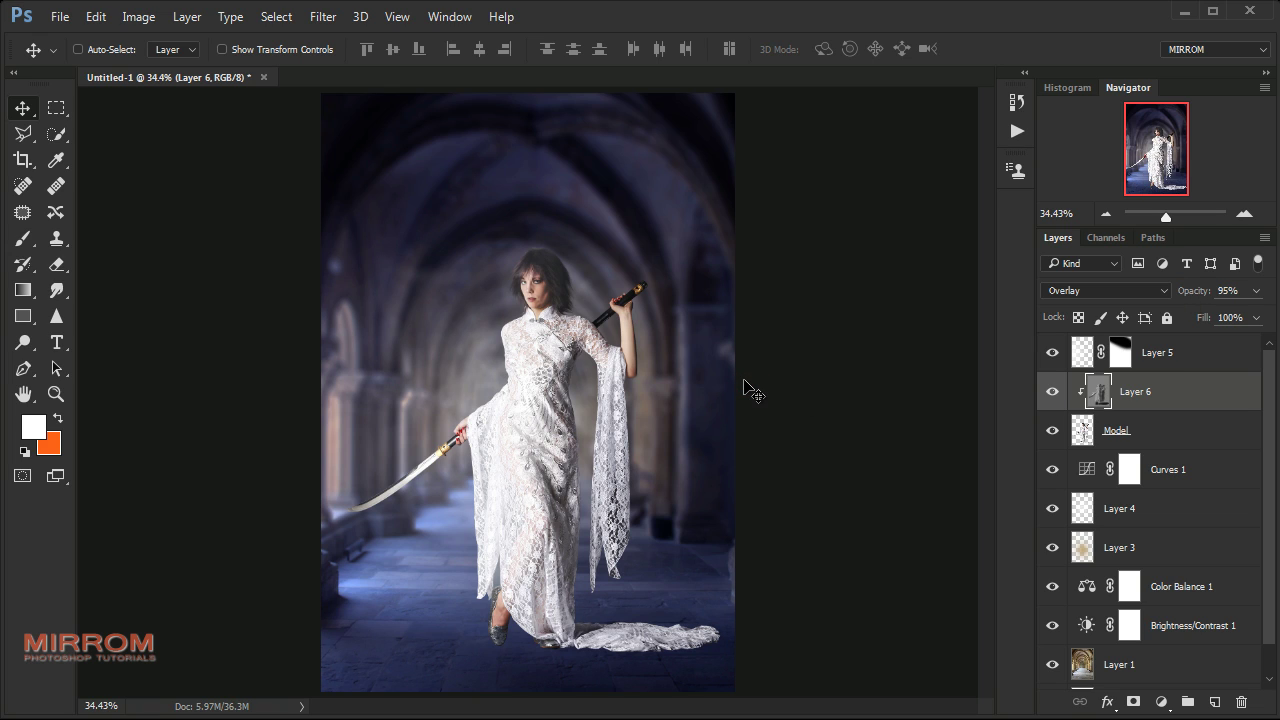
double_click(1051, 396)
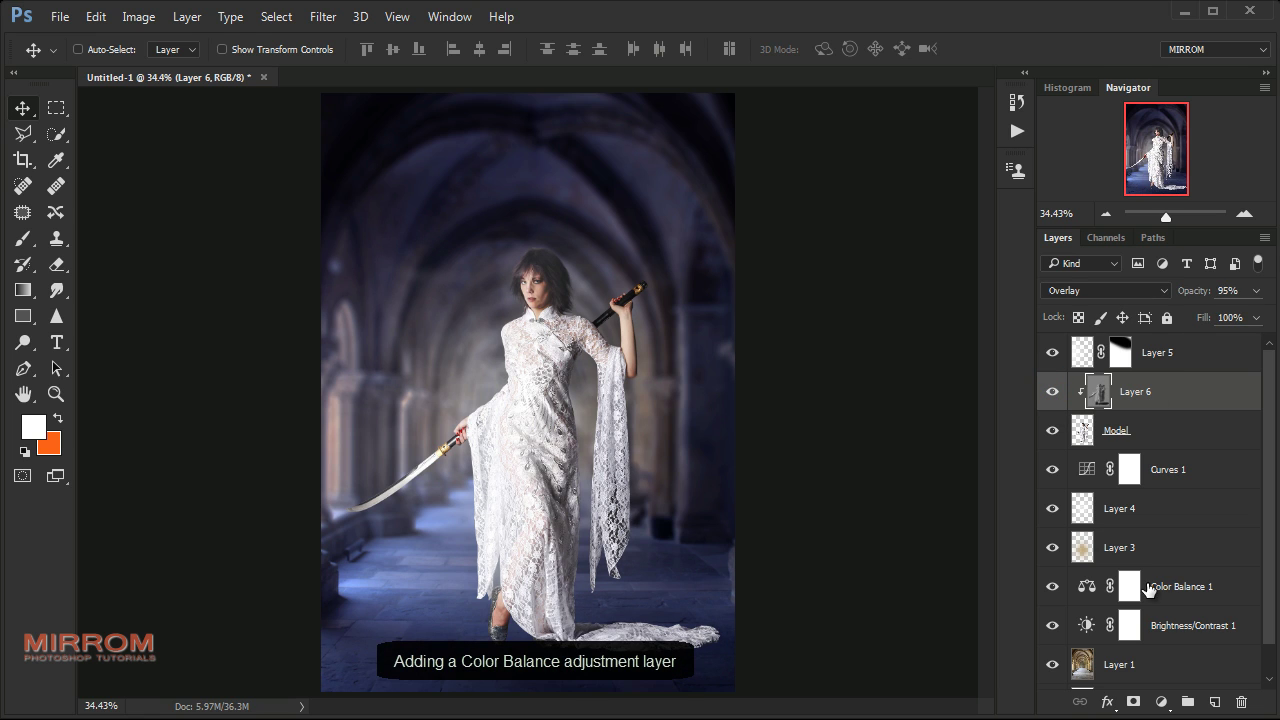
Add a Color Balance layer clipped to Layer 6, with midtones Cyan/Red +11 and Yellow/Blue +13
left_click(1161, 702)
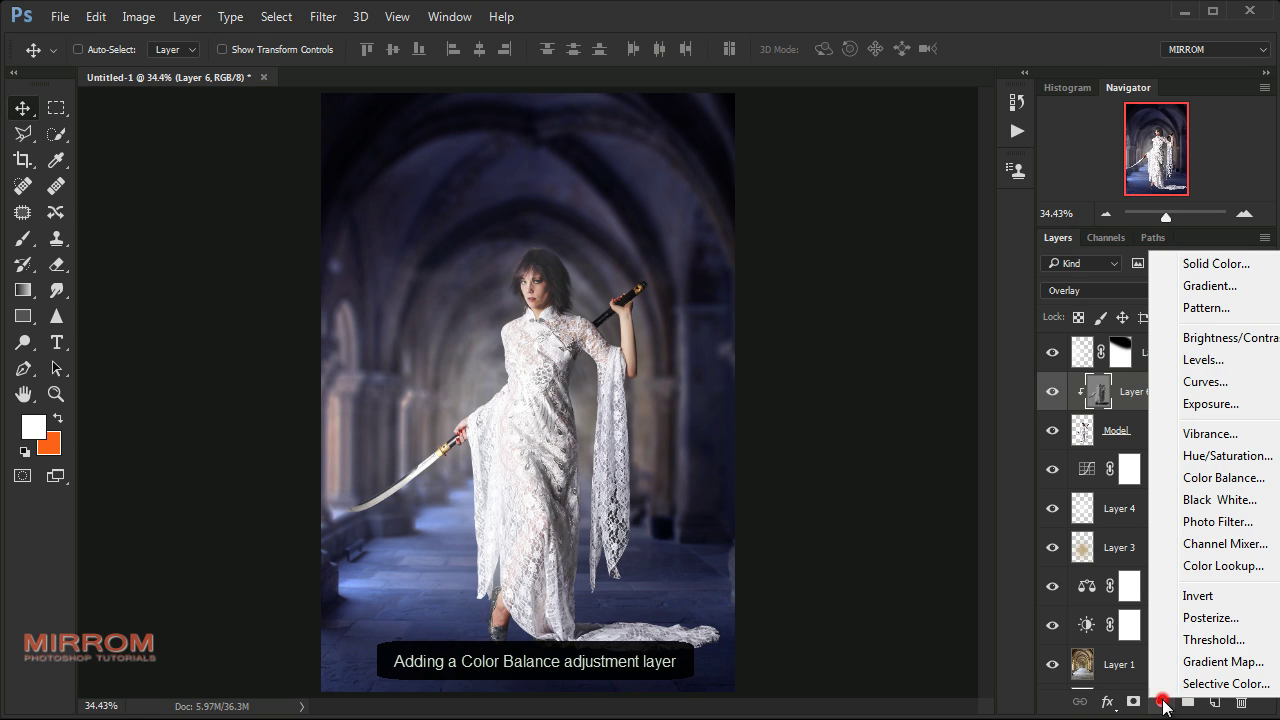
left_click(1200, 484)
left_click(843, 533)
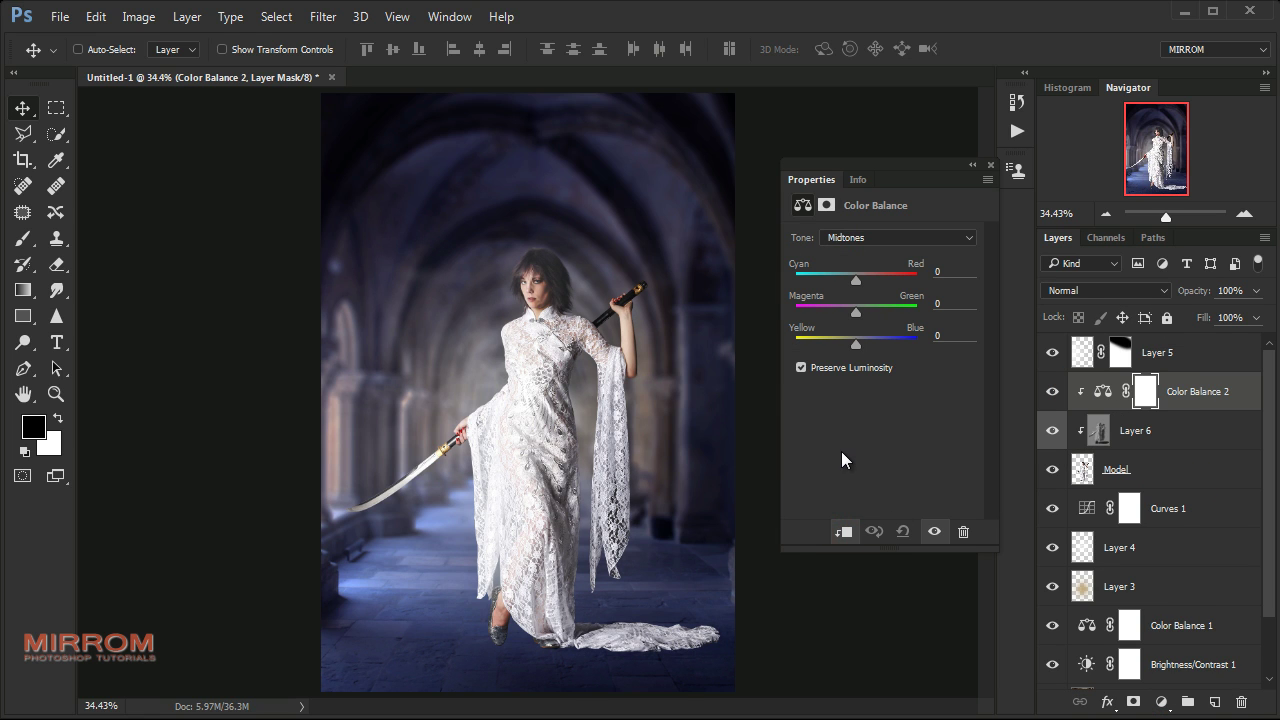
left_click_drag(868, 285, 864, 285)
left_click_drag(857, 345, 865, 346)
Add a clipped Curves layer: midtone point 123→102, white point input 241→255 for contrast
left_click(989, 164)
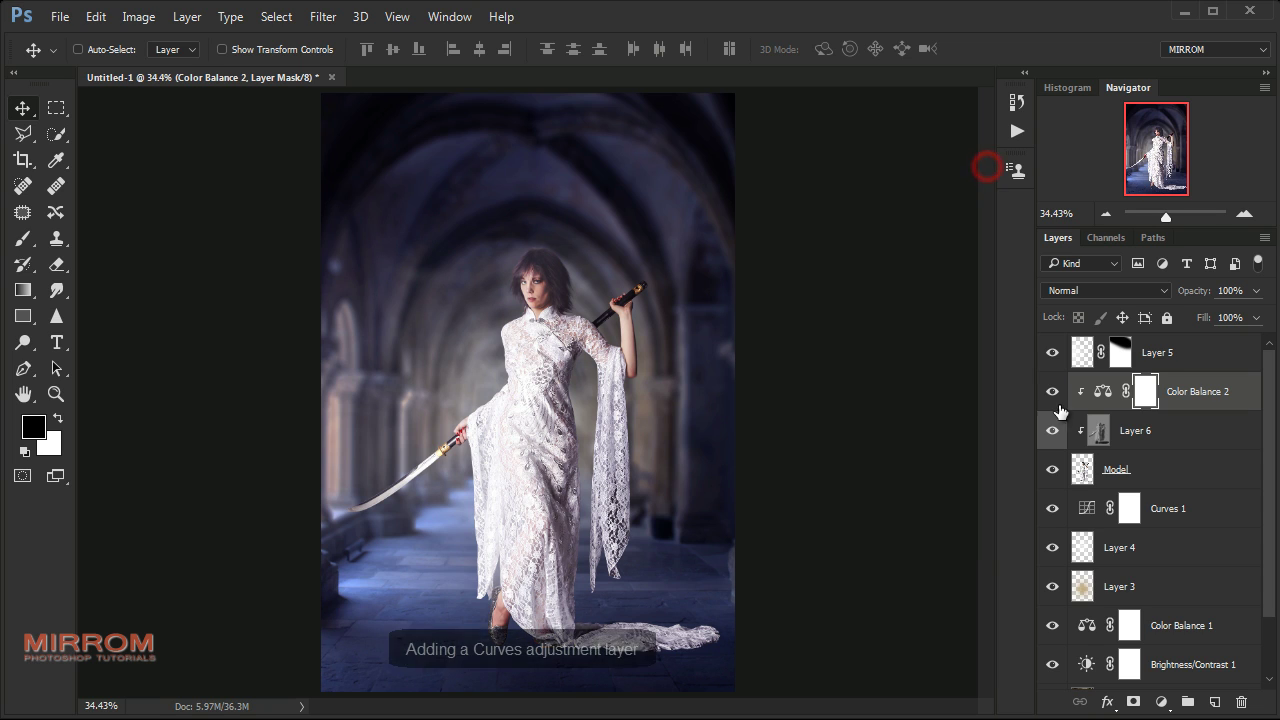
left_click(1162, 702)
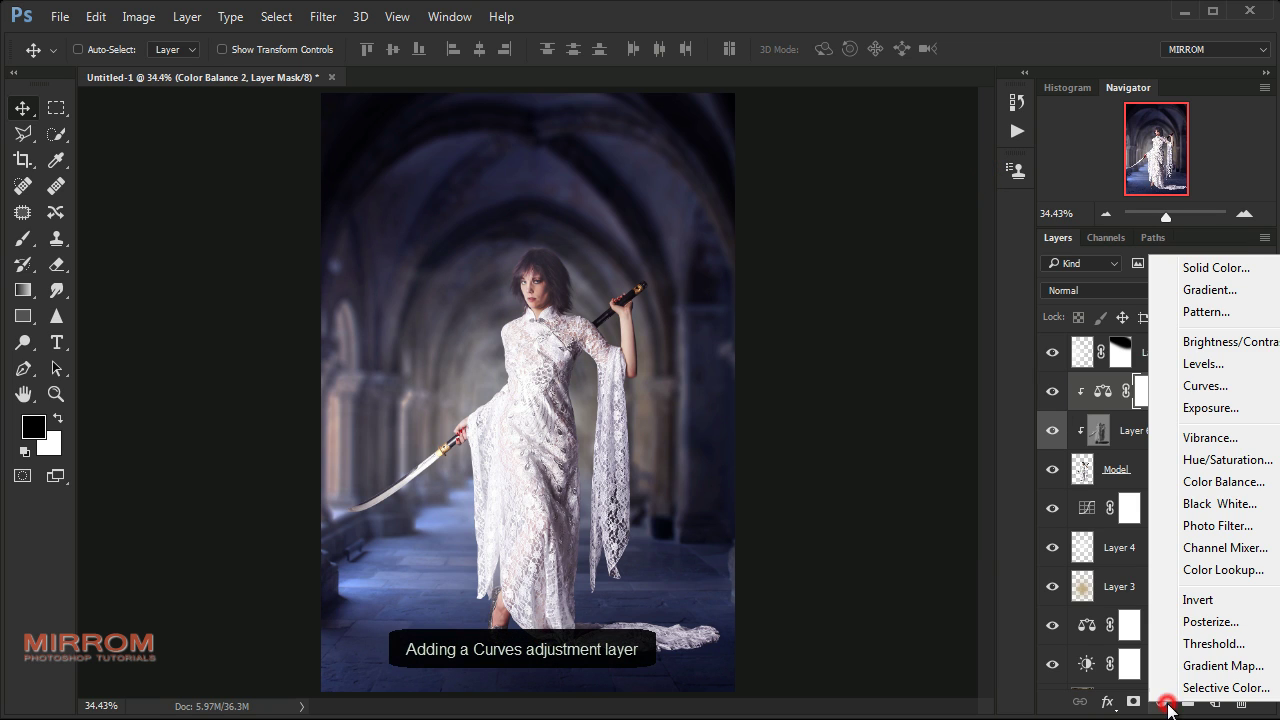
left_click(1190, 386)
left_click(843, 531)
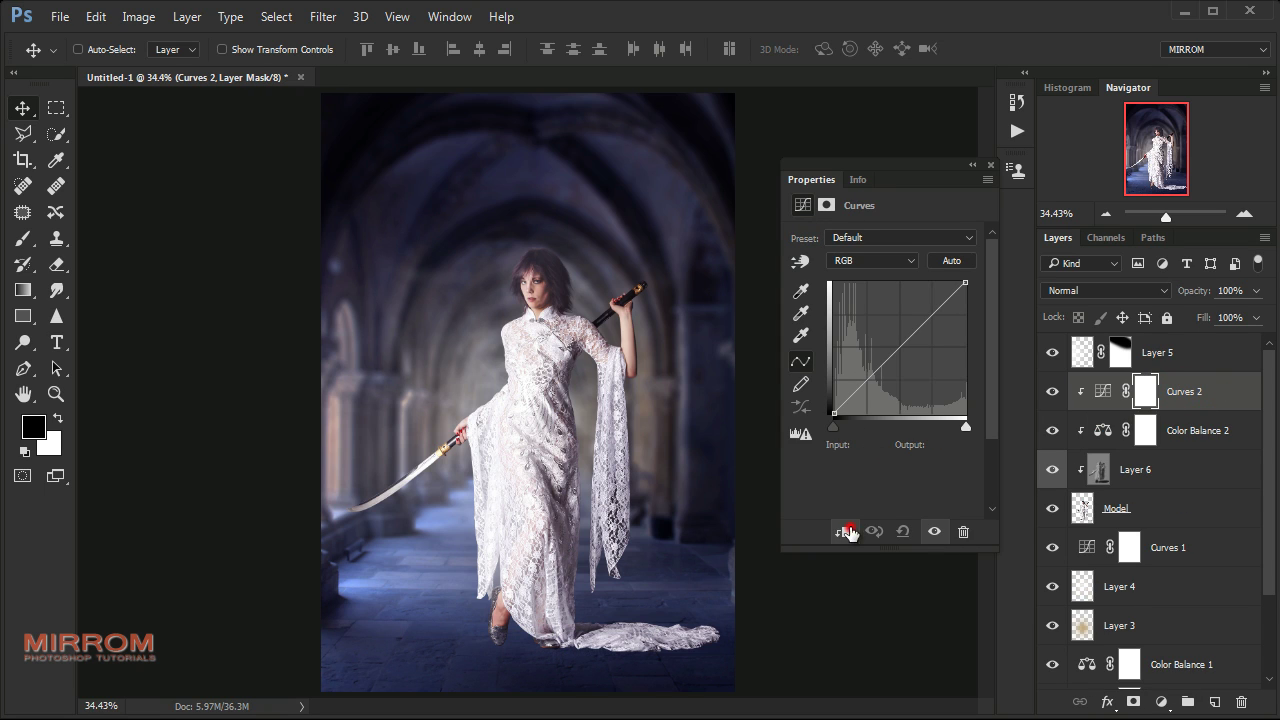
left_click_drag(901, 354, 897, 358)
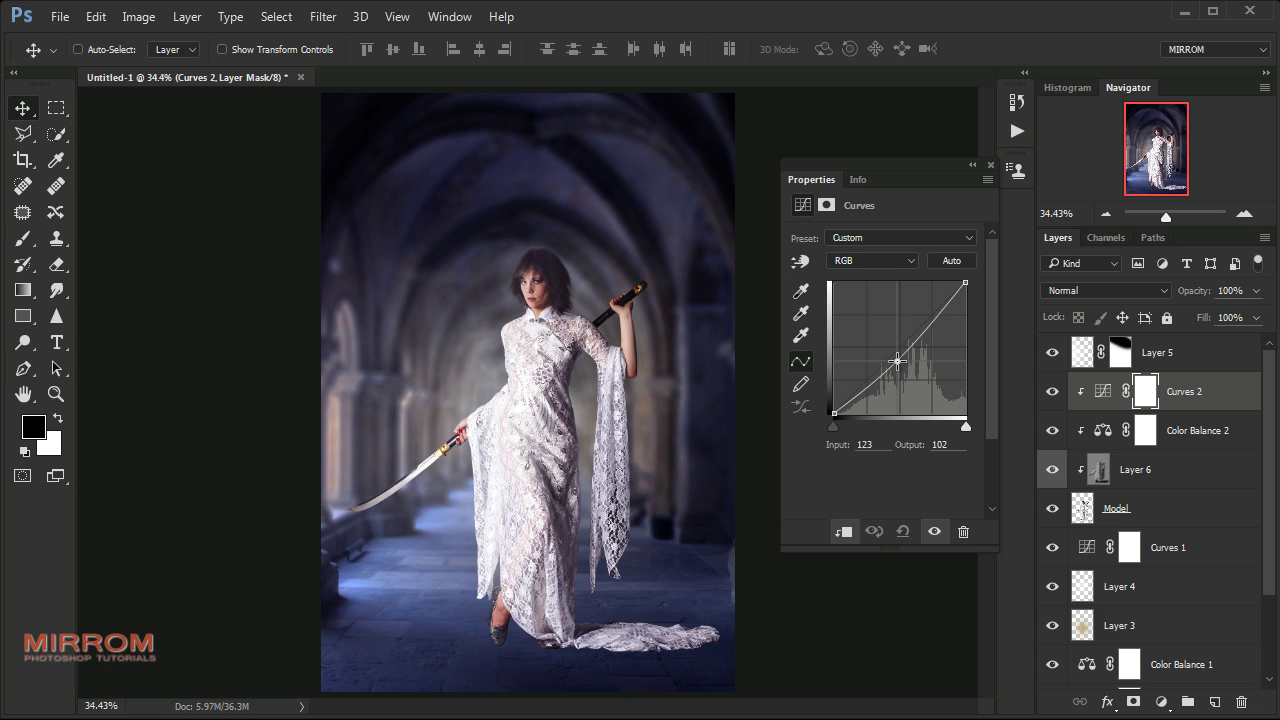
left_click_drag(965, 283, 957, 283)
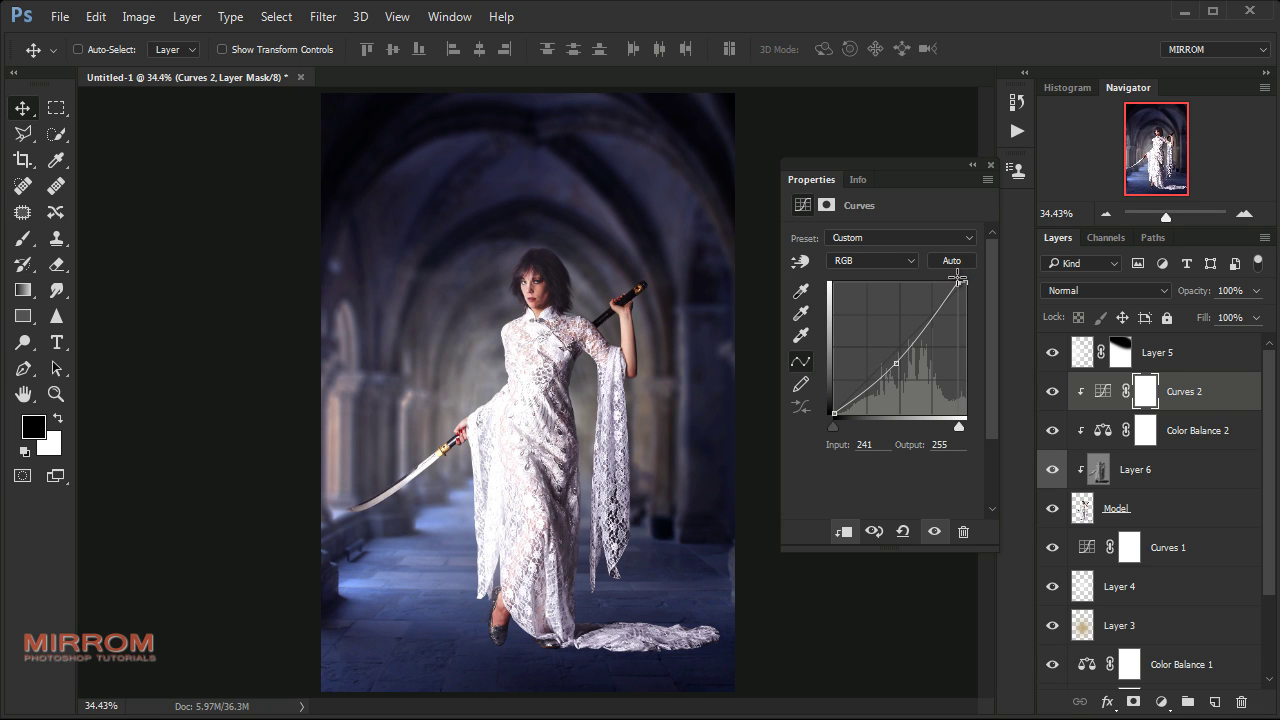
left_click(990, 165)
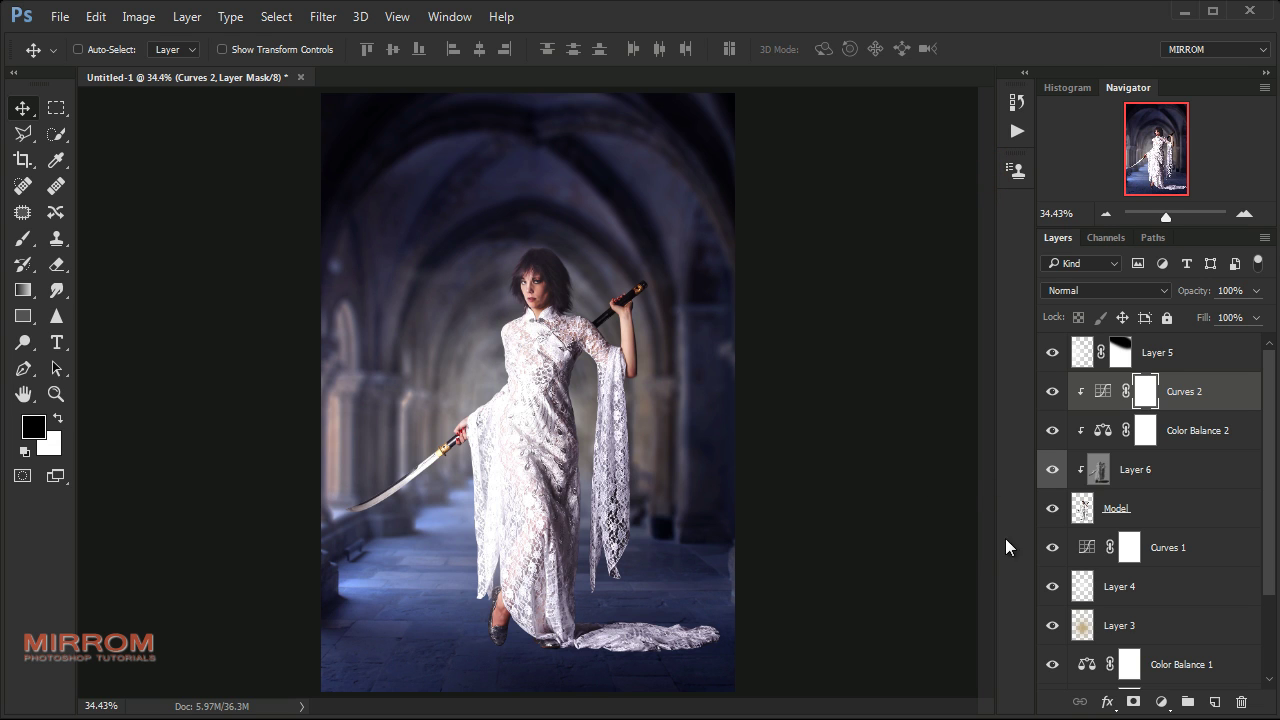
key("ctrl+plus")
key("ctrl+plus")
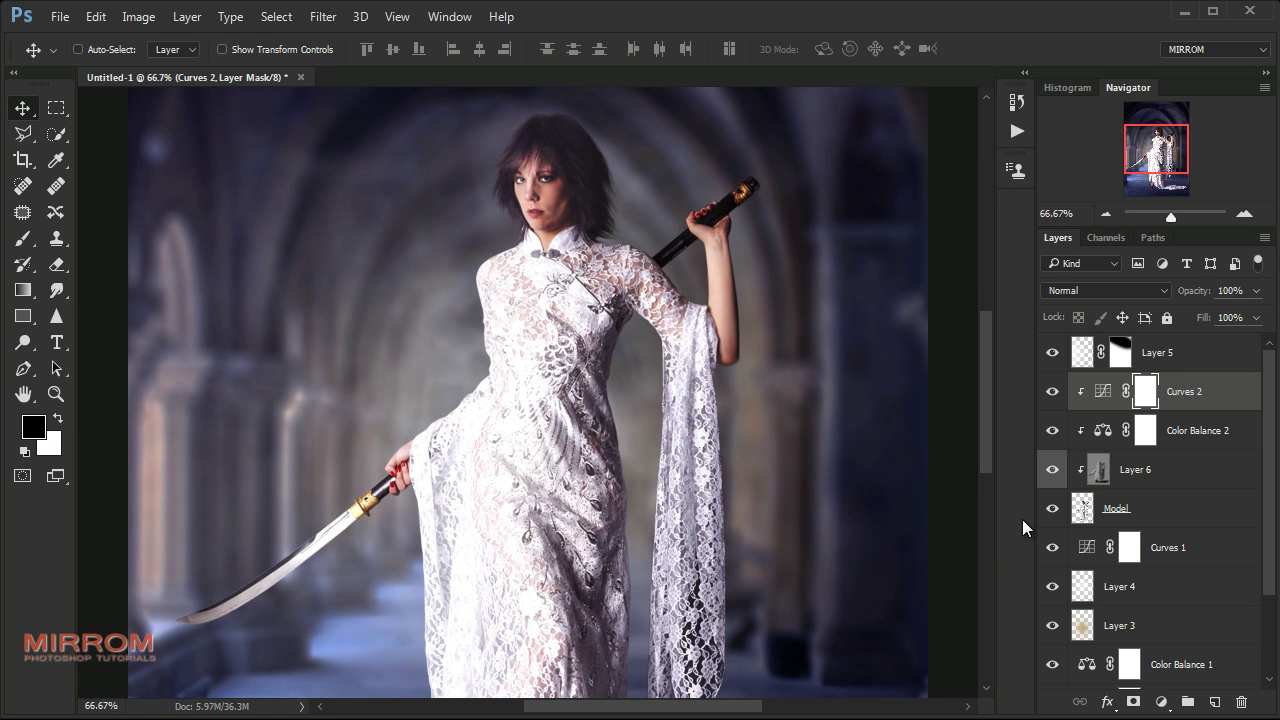
left_click(1098, 483)
Dodge the hair and forehead on Layer 6 at 32% exposure, then zoom back out
left_click(22, 342)
left_click(90, 337)
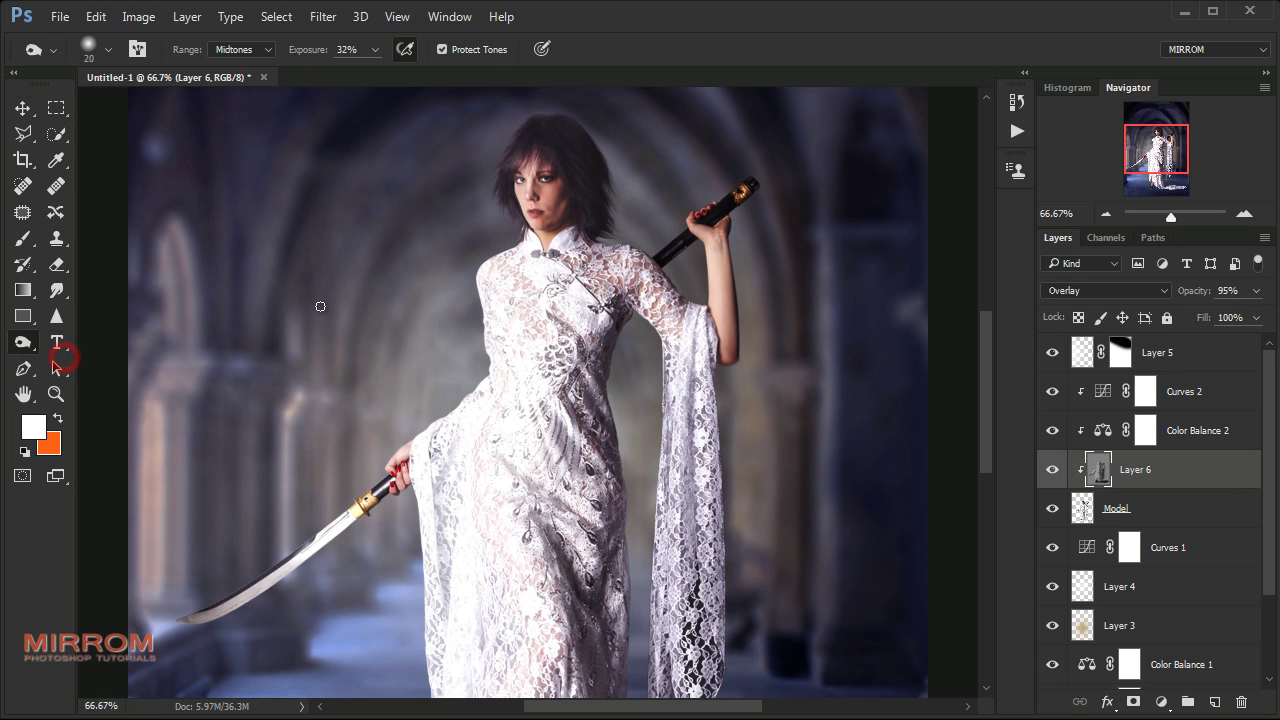
left_click_drag(546, 149, 532, 170)
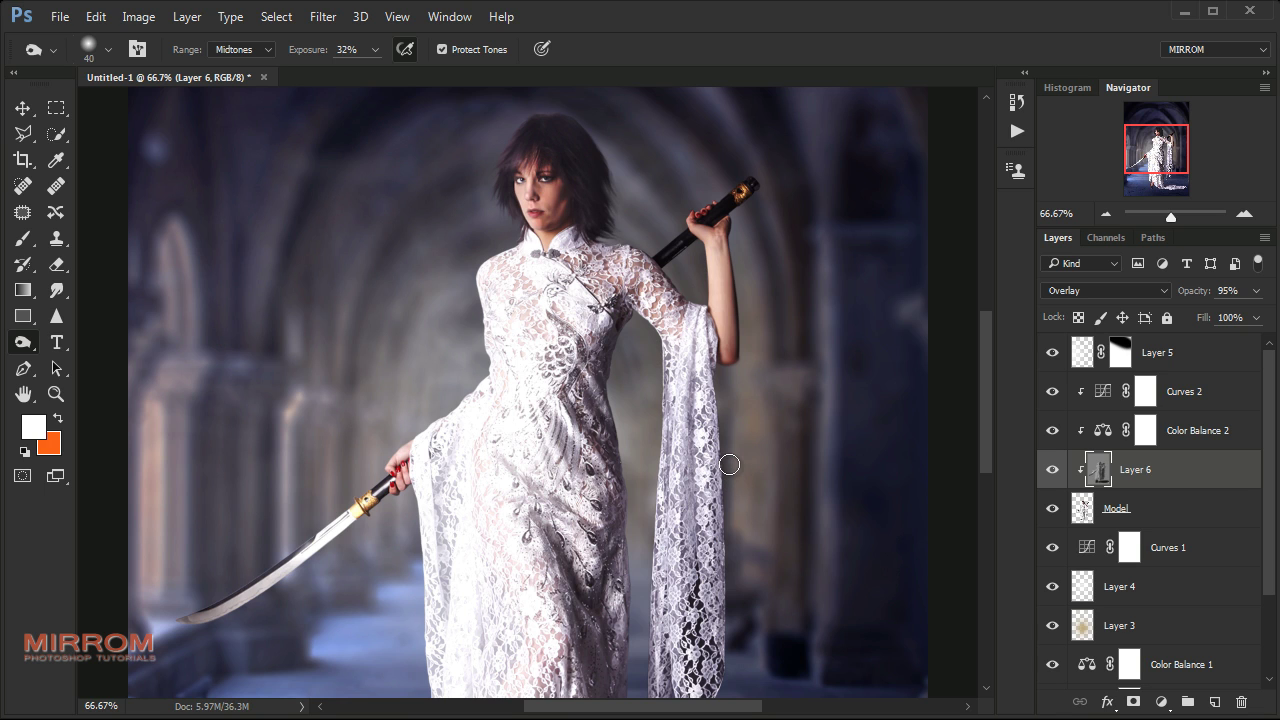
key("v")
key("ctrl+minus")
key("ctrl+minus")
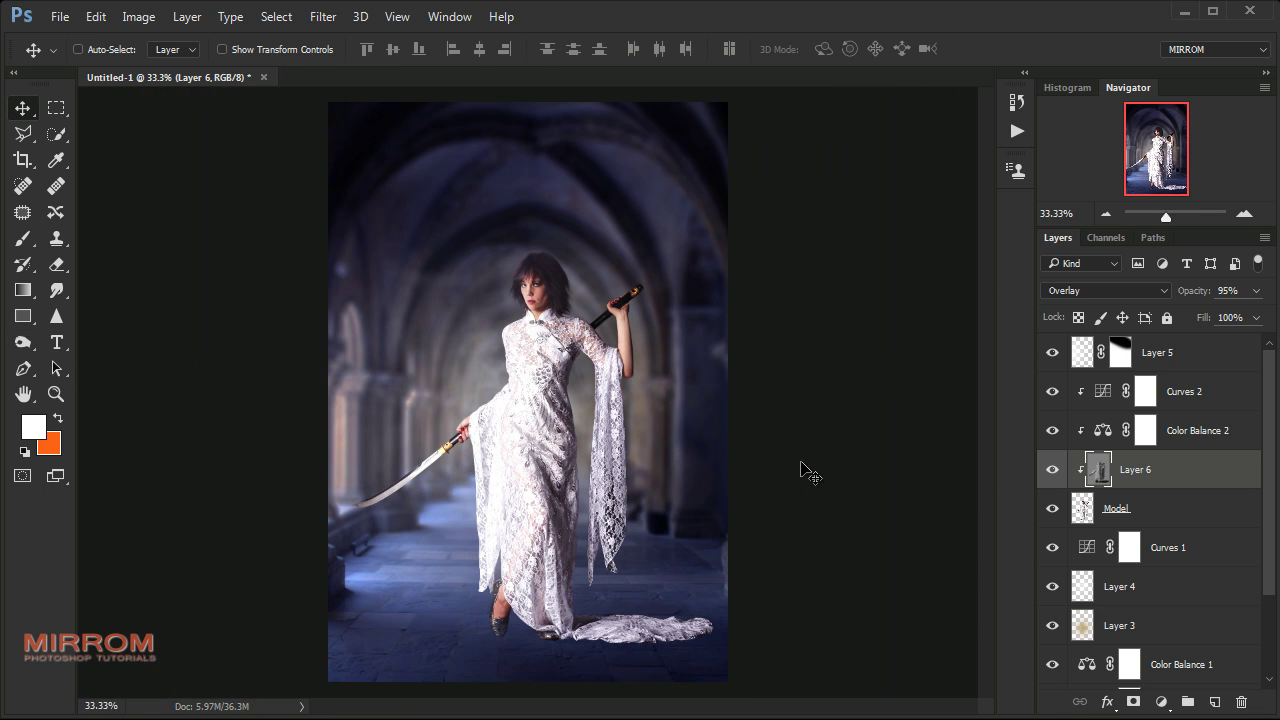
Create a new layer above Curves 1 and set the foreground colour to black
left_click(1120, 512)
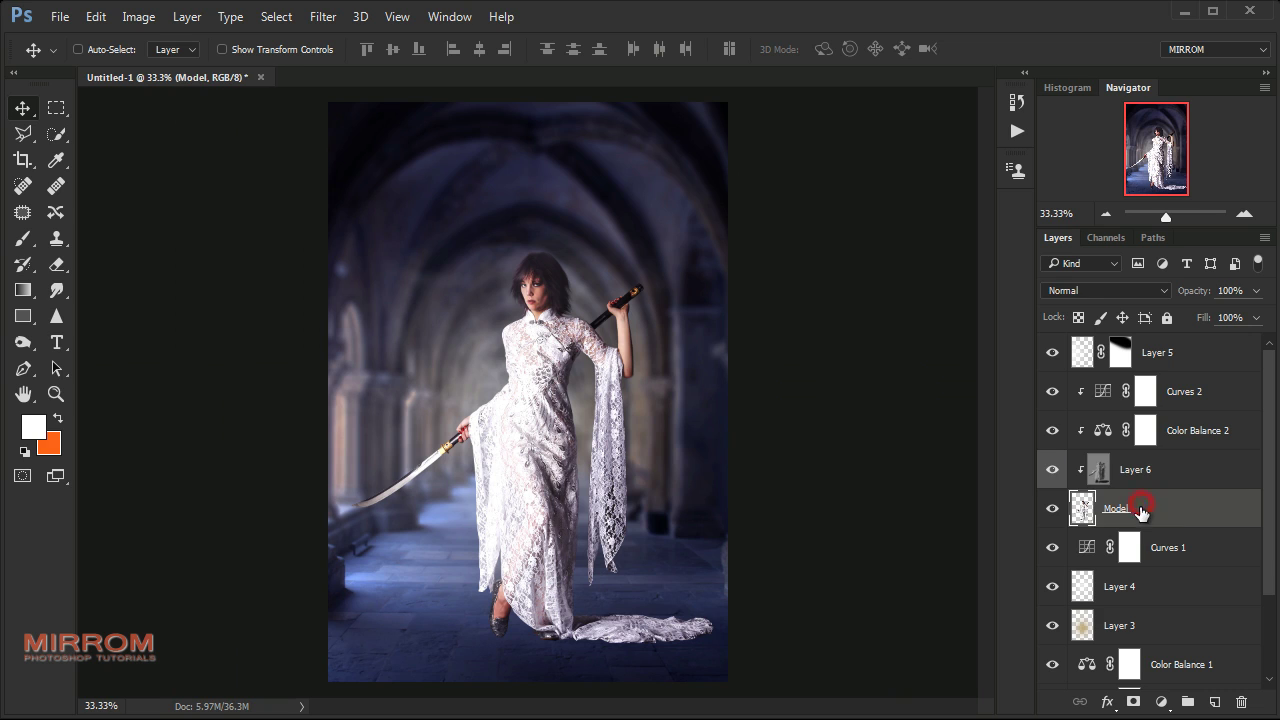
left_click(1168, 550)
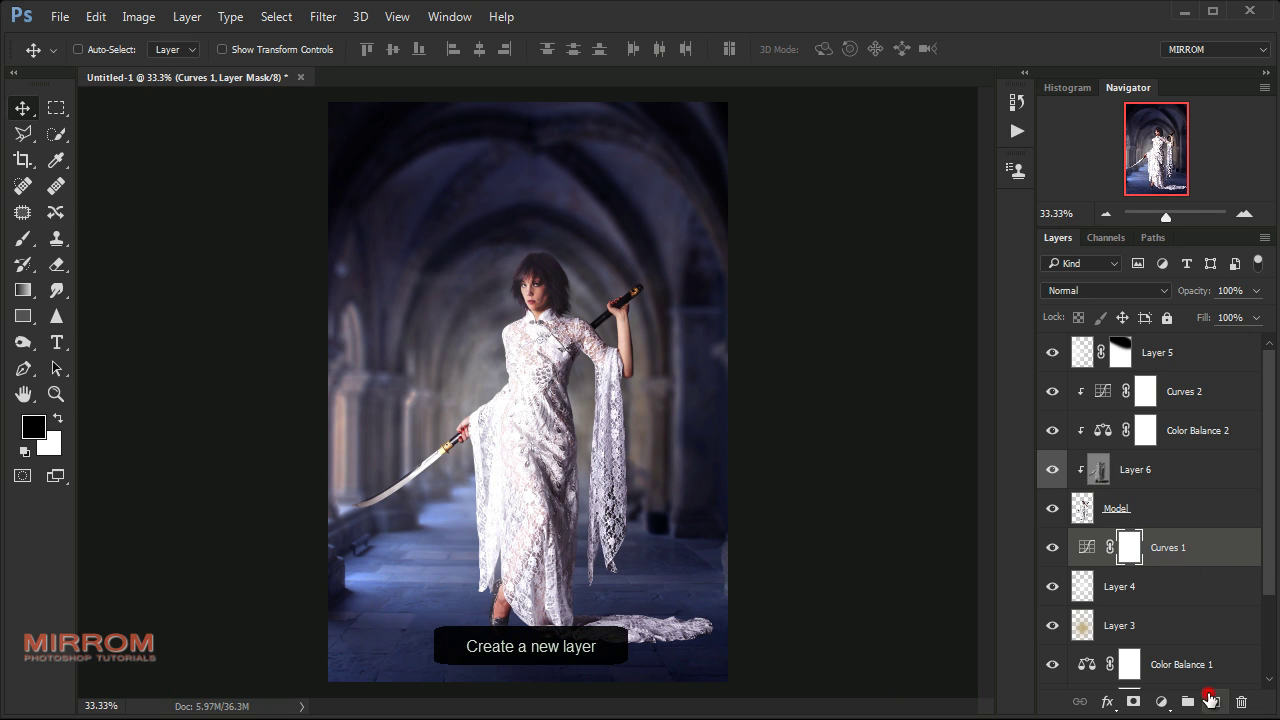
left_click(1210, 700)
left_click(33, 428)
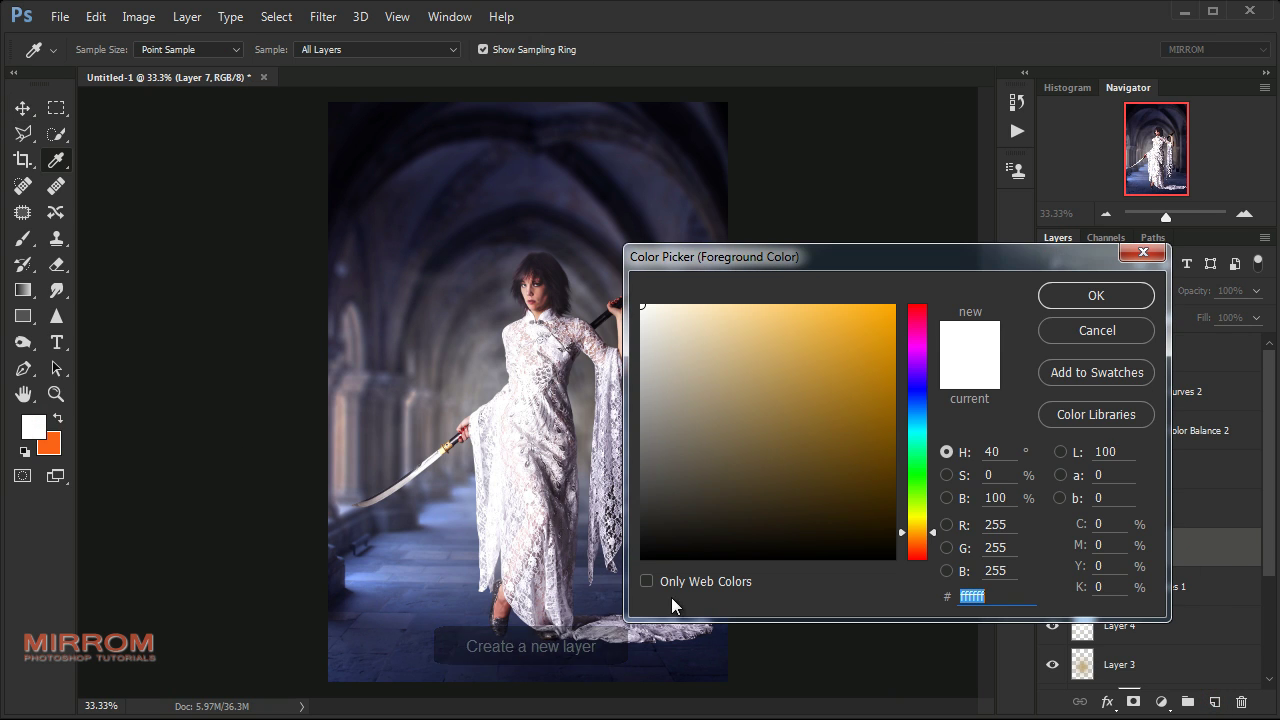
left_click(640, 553)
key("Return")
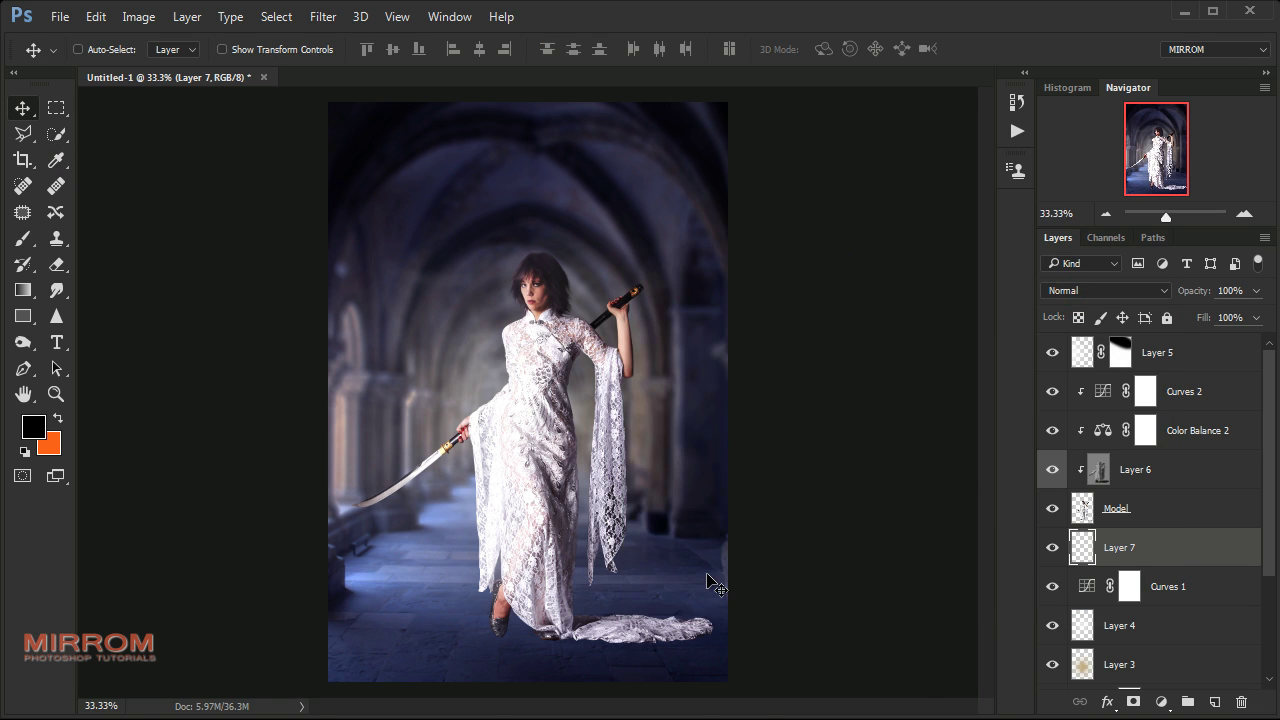
With a small soft black brush, paint a dark shadow under the dress train
key("ctrl+plus")
scroll(712, 550, "down", 5)
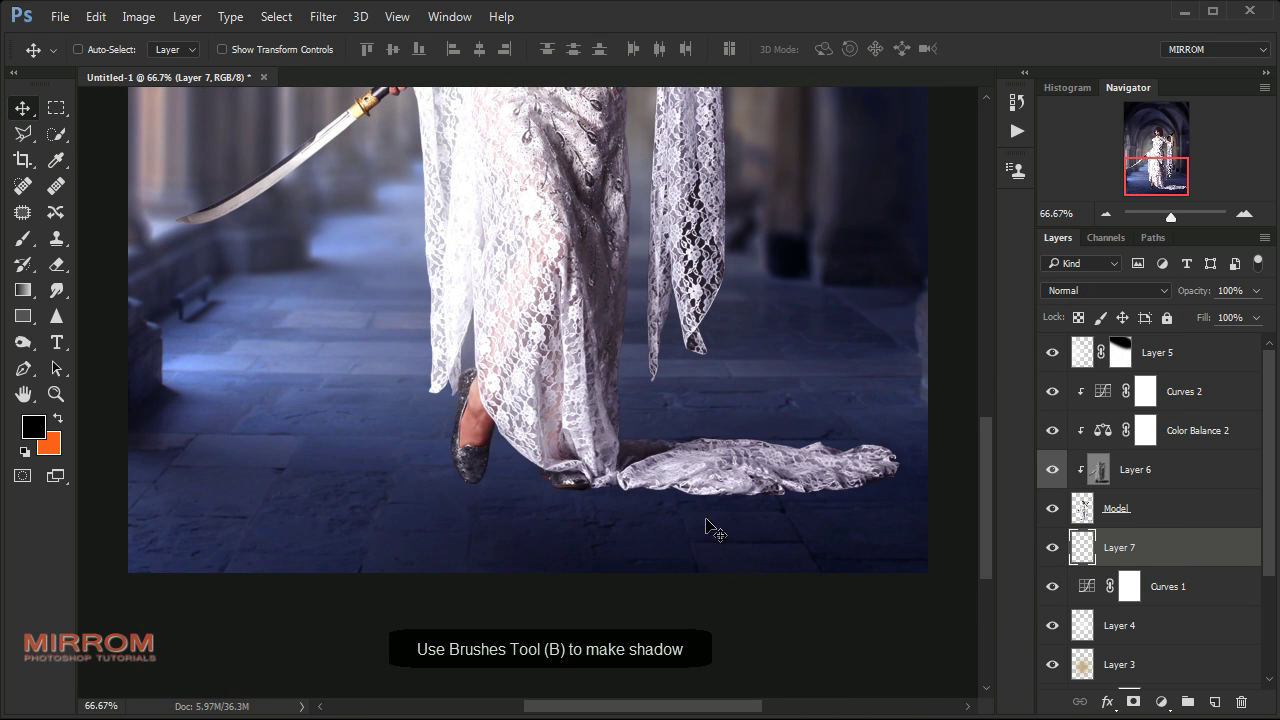
key("b")
key("bracketleft")
key("bracketleft")
key("bracketleft")
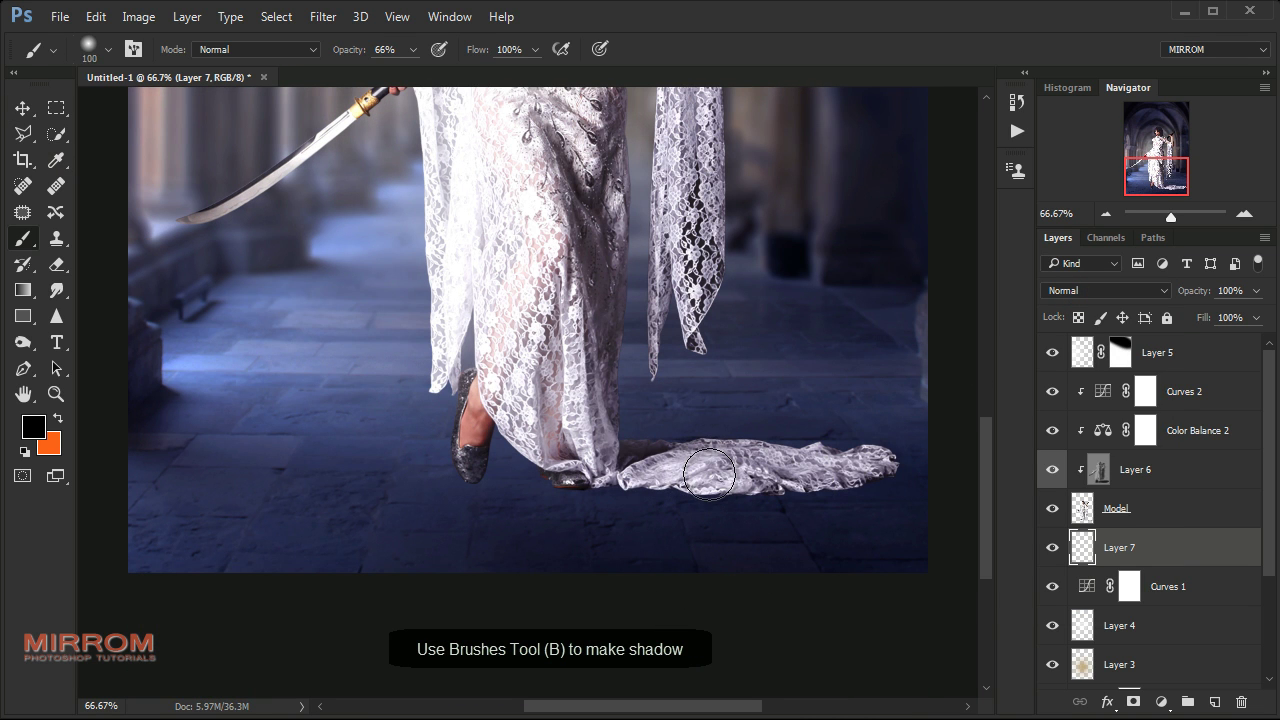
key("bracketleft")
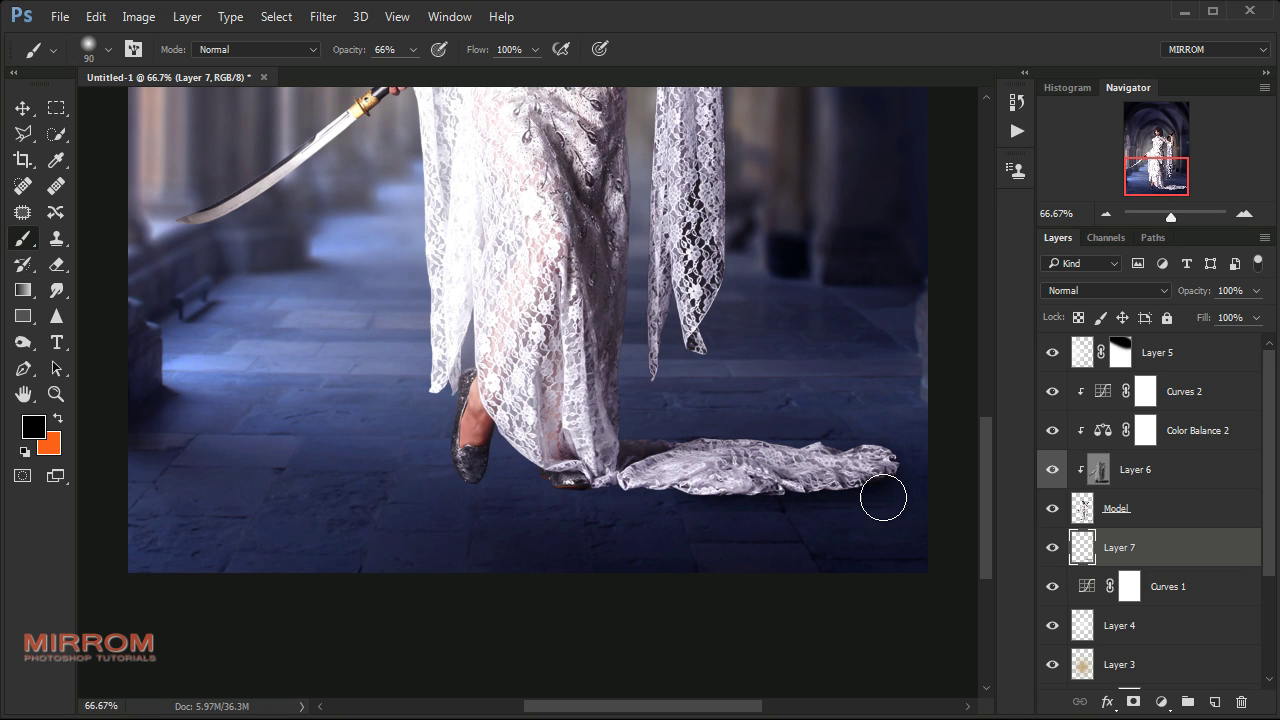
key("bracketleft")
key("bracketleft")
key("bracketleft")
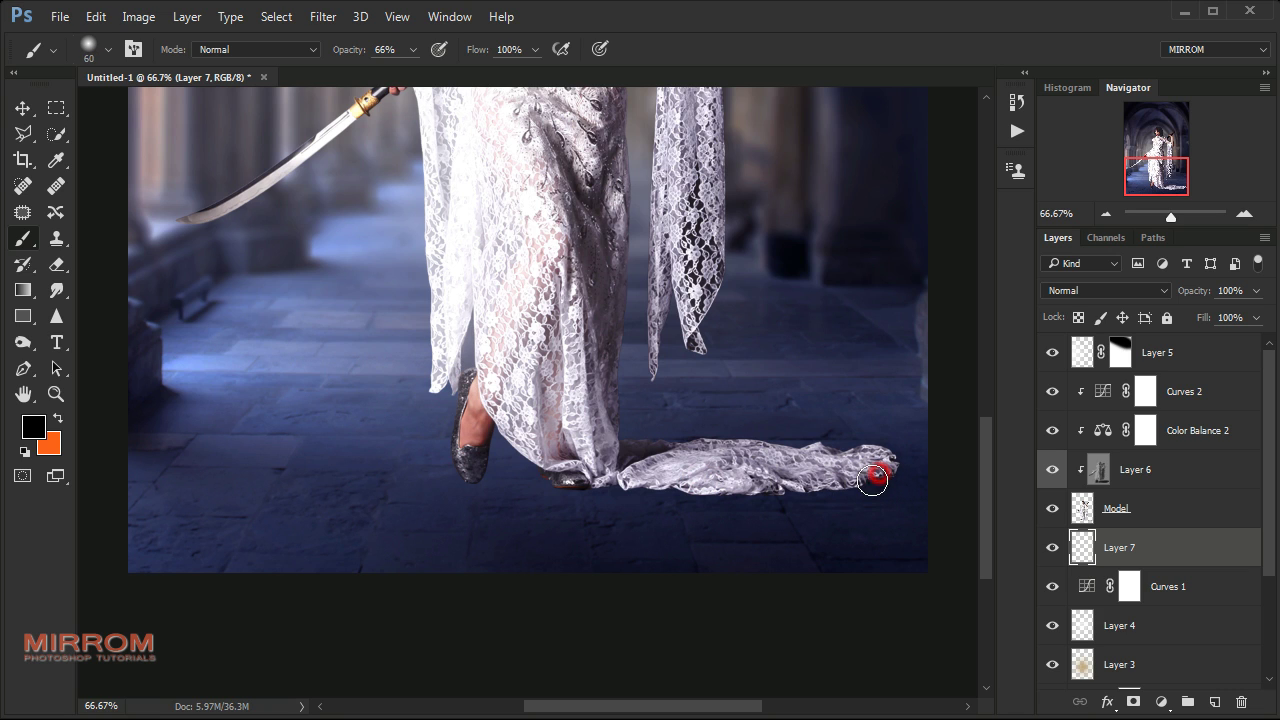
left_click_drag(872, 481, 557, 486)
key("bracketleft")
key("bracketleft")
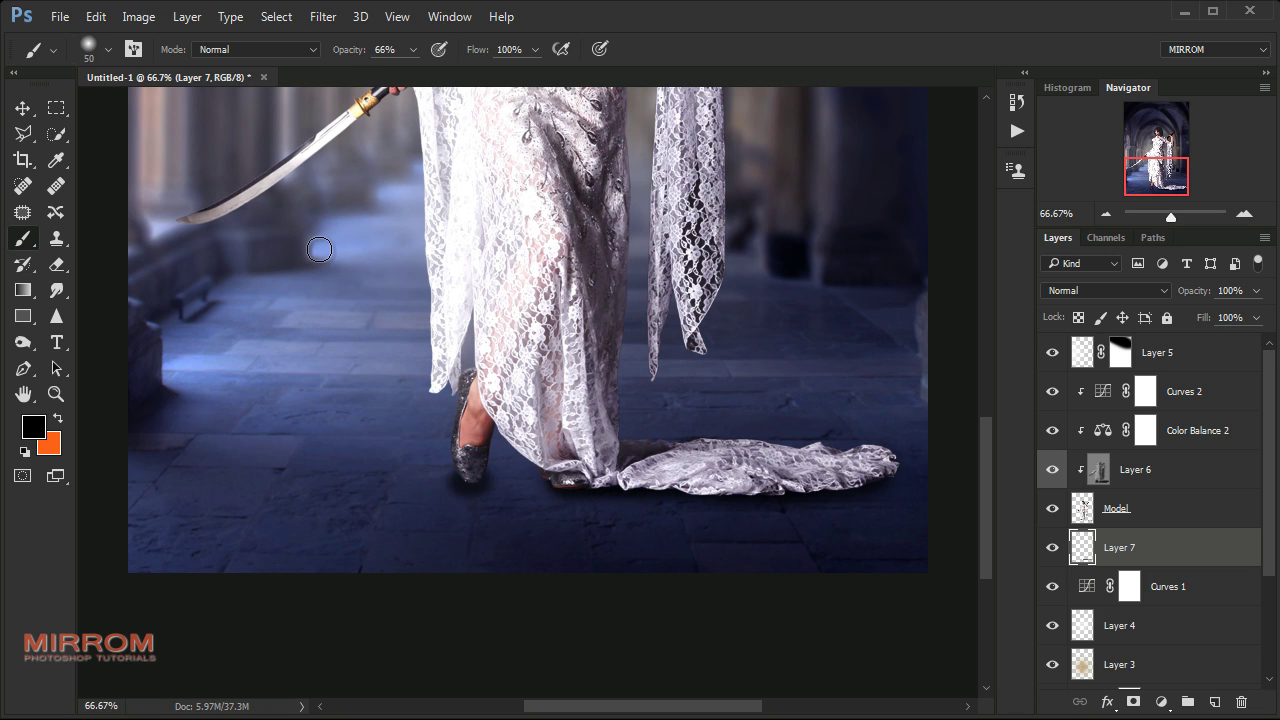
At 35% brush opacity, paint a shadow left of the shoe, then lower opacity further
key("3")
key("5")
key("bracketright")
key("bracketright")
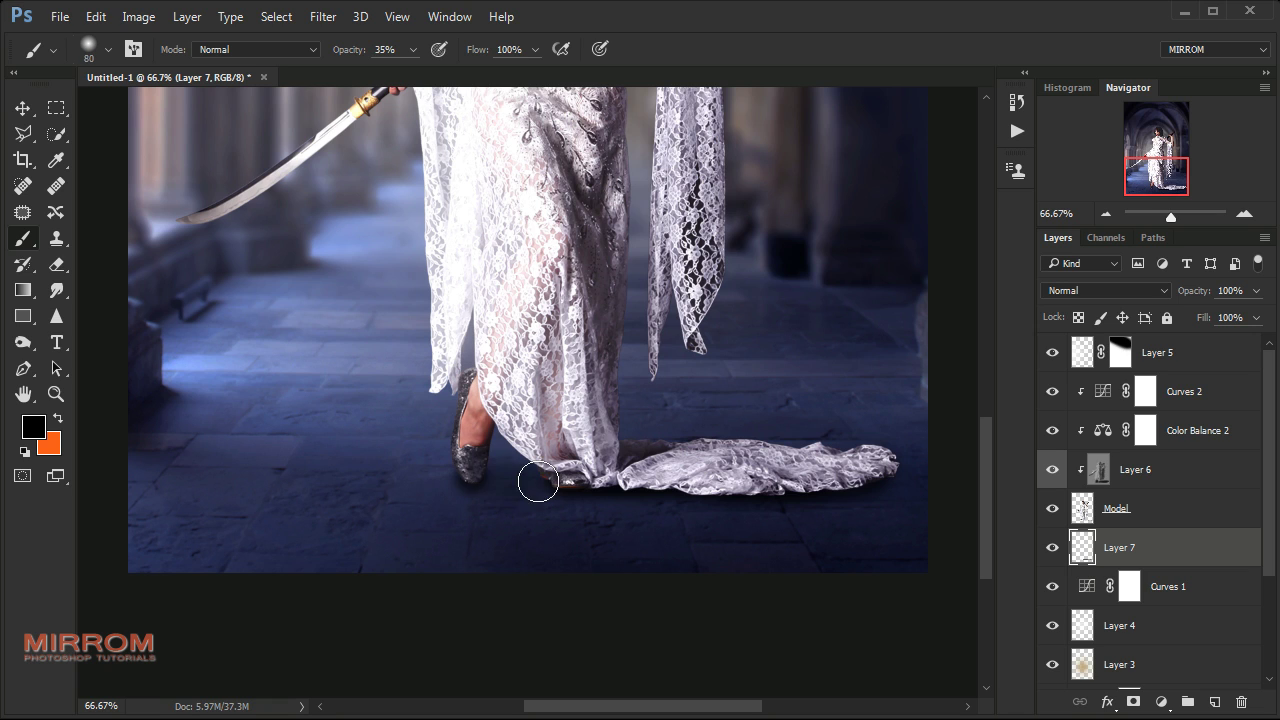
mouse_move(503, 486)
left_mouse_down()
mouse_move(451, 477)
mouse_move(462, 485)
left_mouse_up()
key("bracketright")
key("bracketright")
key("bracketright")
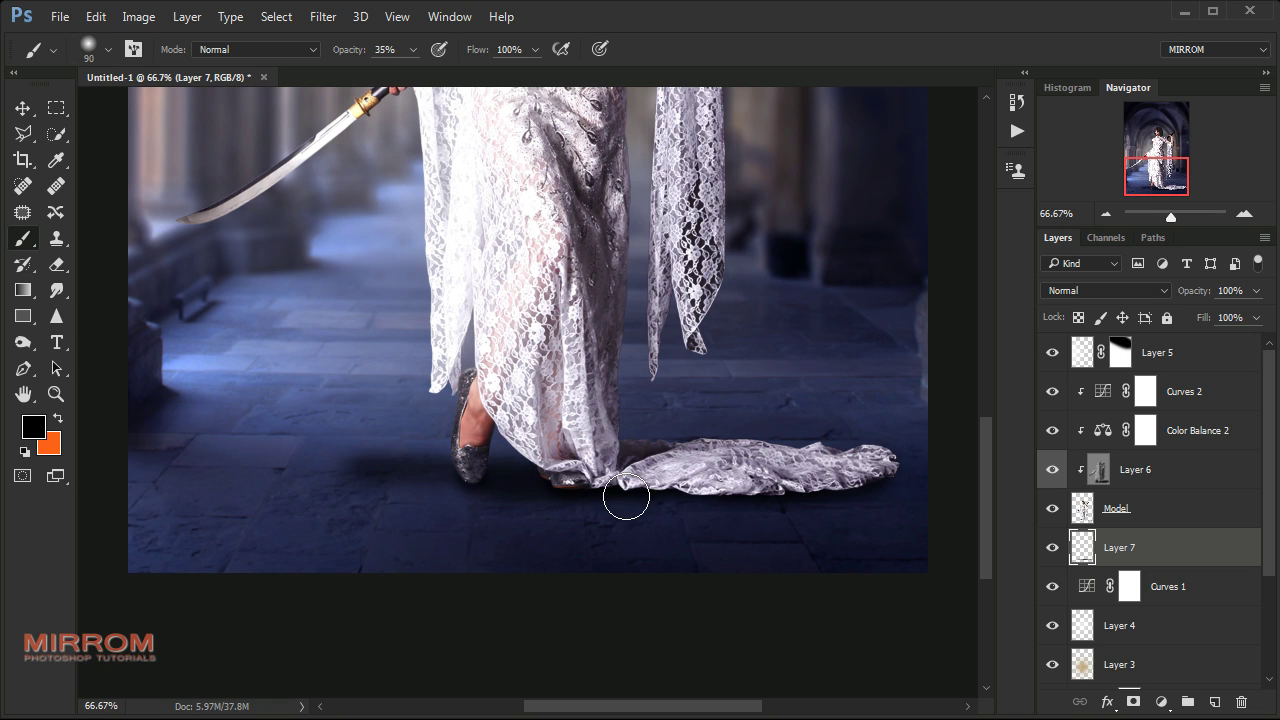
key("1")
key("1")
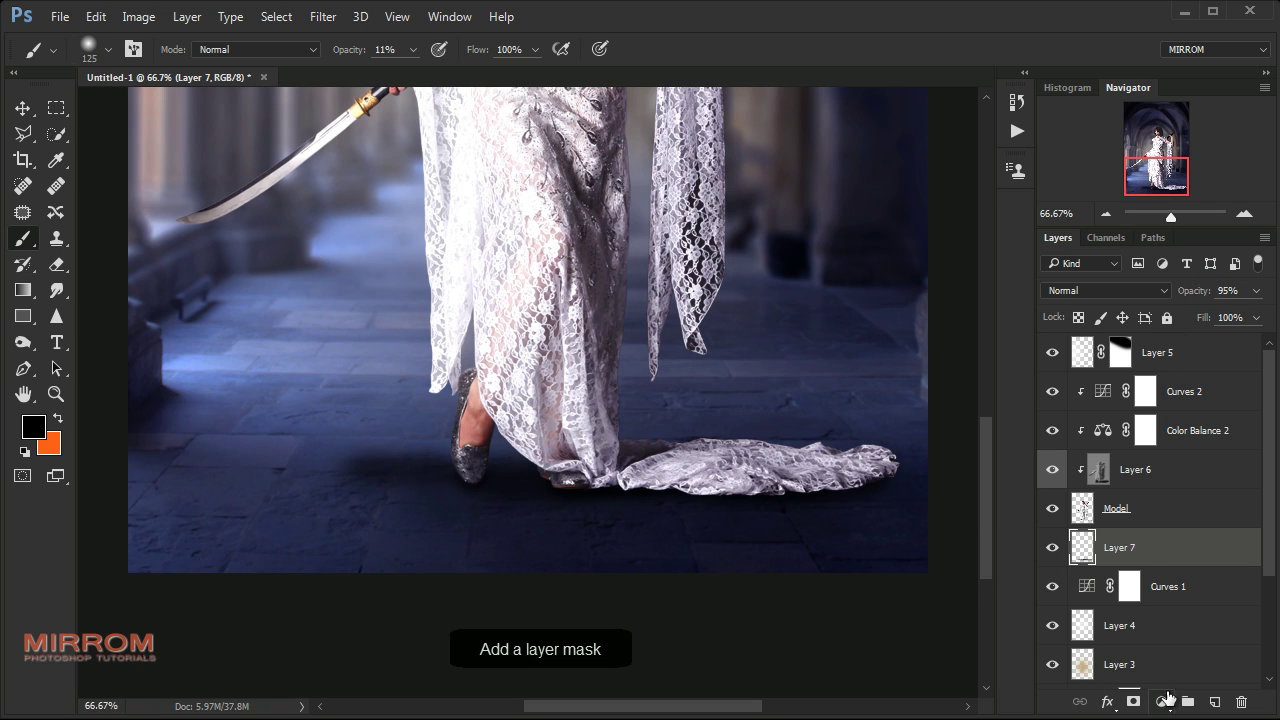
Add a layer mask to Layer 7 and brush it to trim the shadow's spread
left_click(1136, 703)
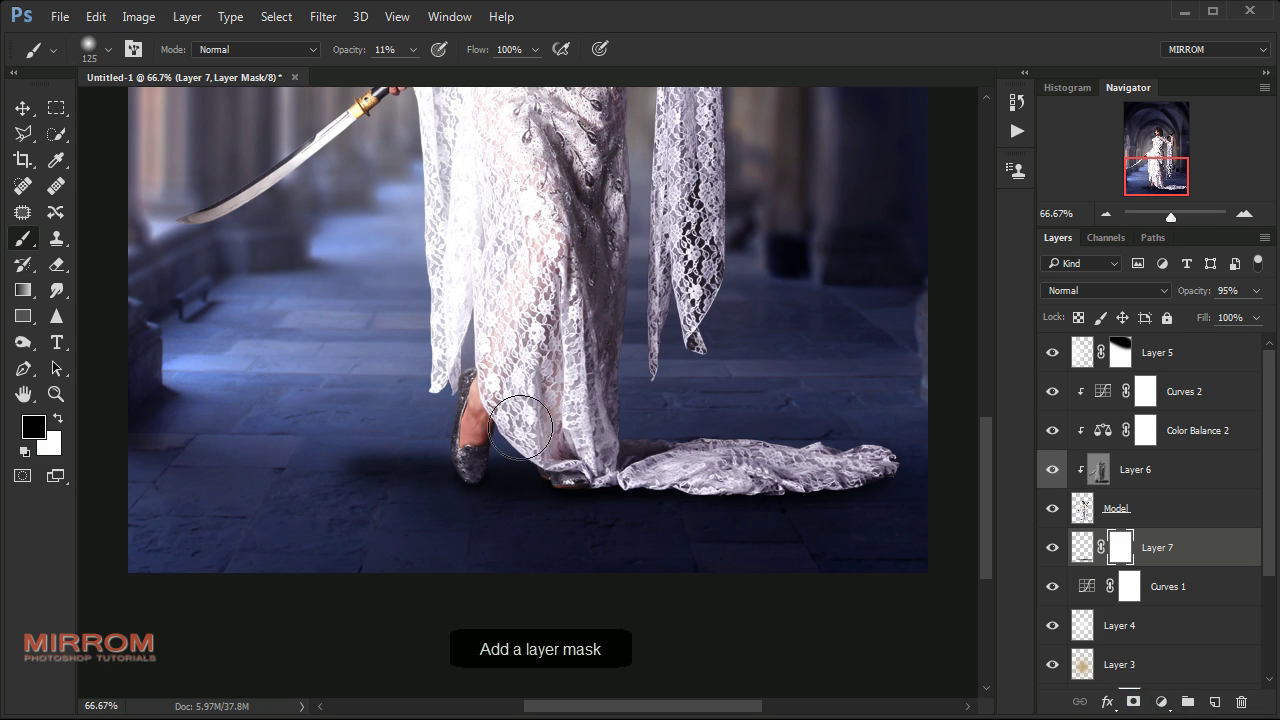
left_click_drag(345, 50, 393, 75)
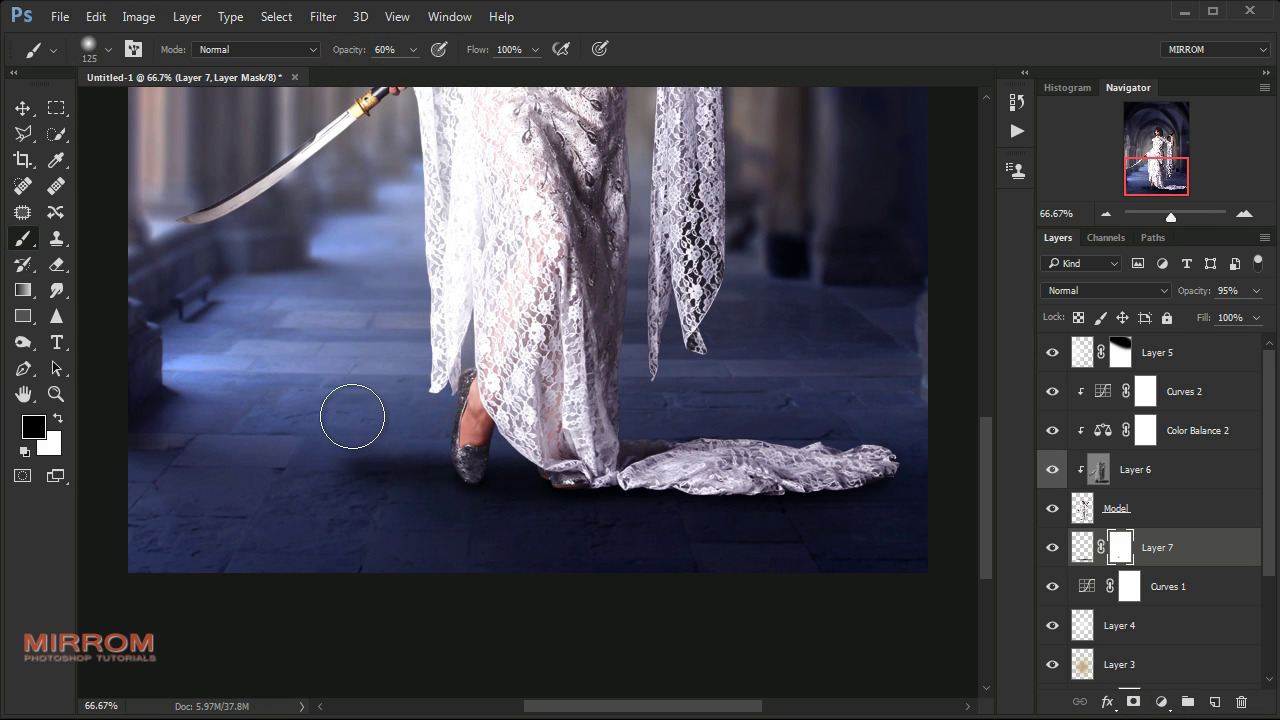
mouse_move(352, 416)
left_mouse_down()
mouse_move(309, 414)
mouse_move(396, 414)
left_mouse_up()
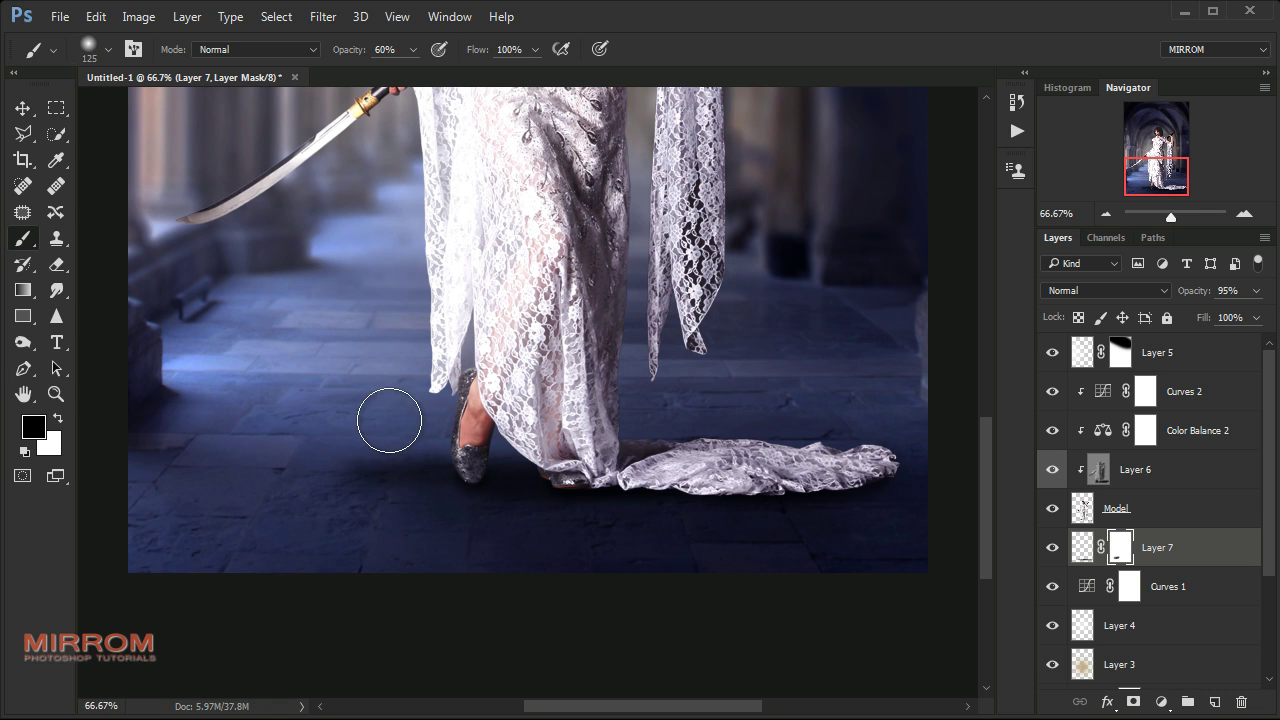
left_click_drag(389, 420, 366, 514)
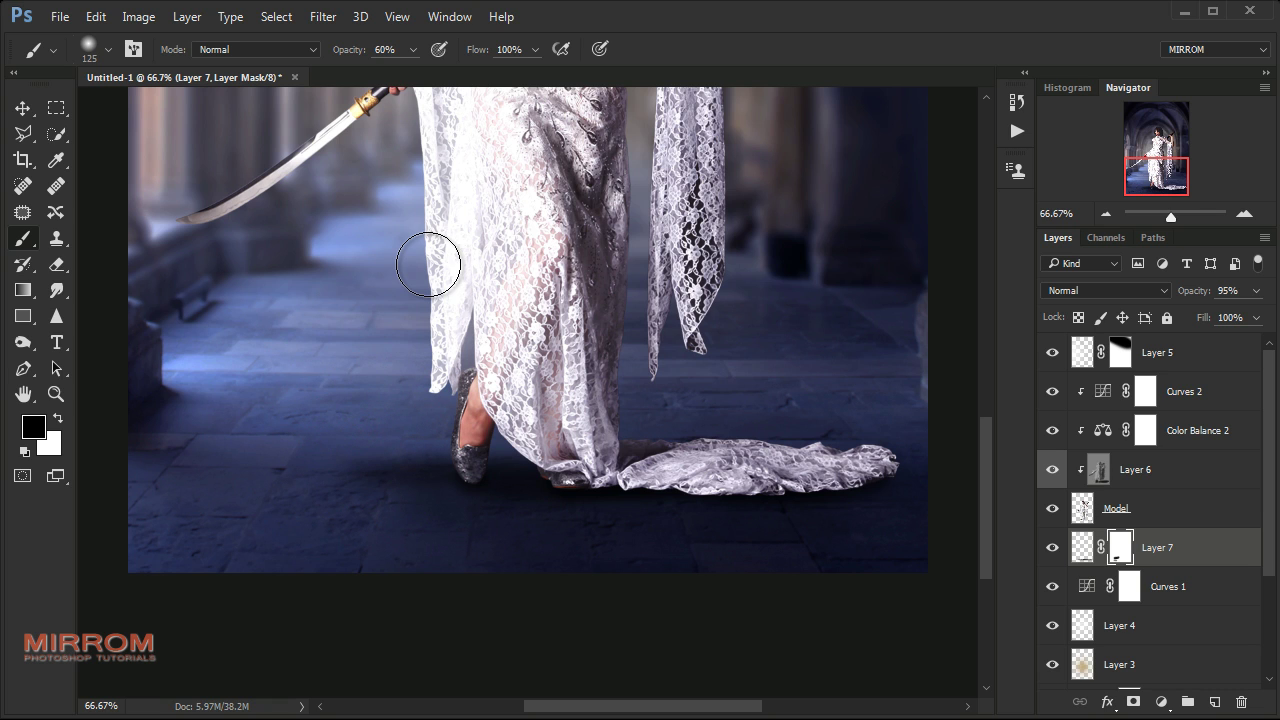
key("ctrl+minus")
key("ctrl+minus")
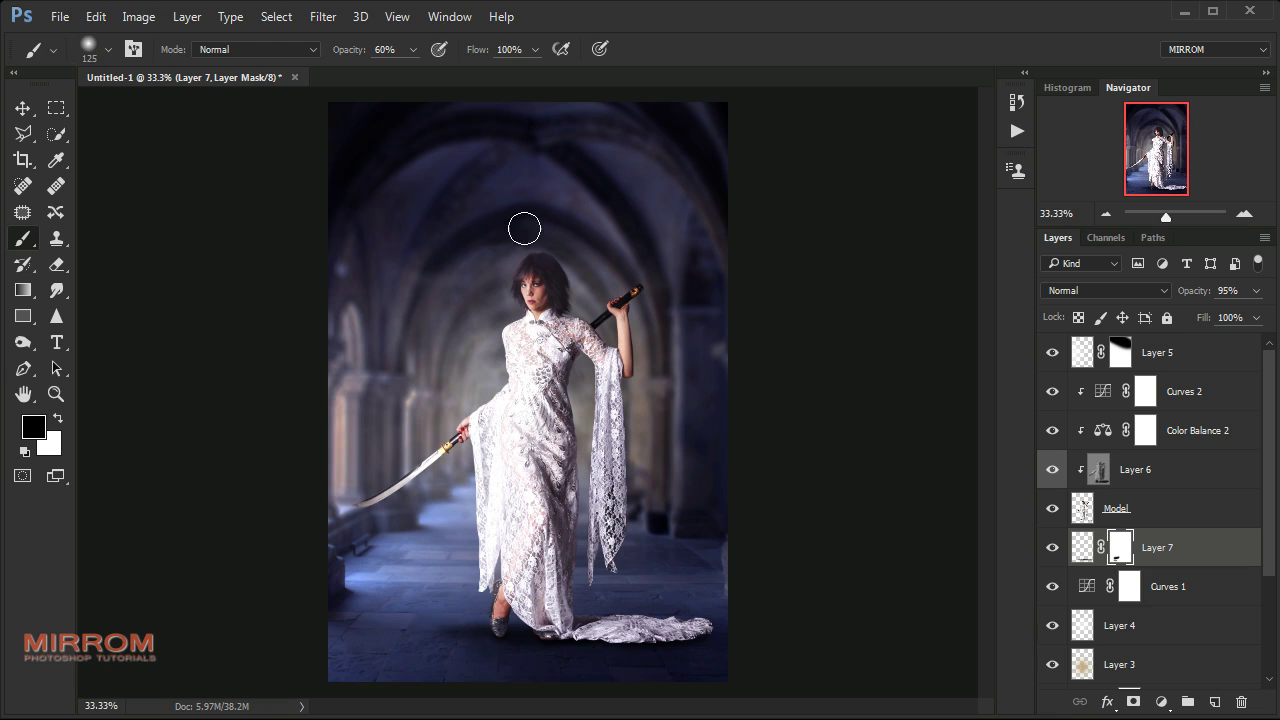
key("v")
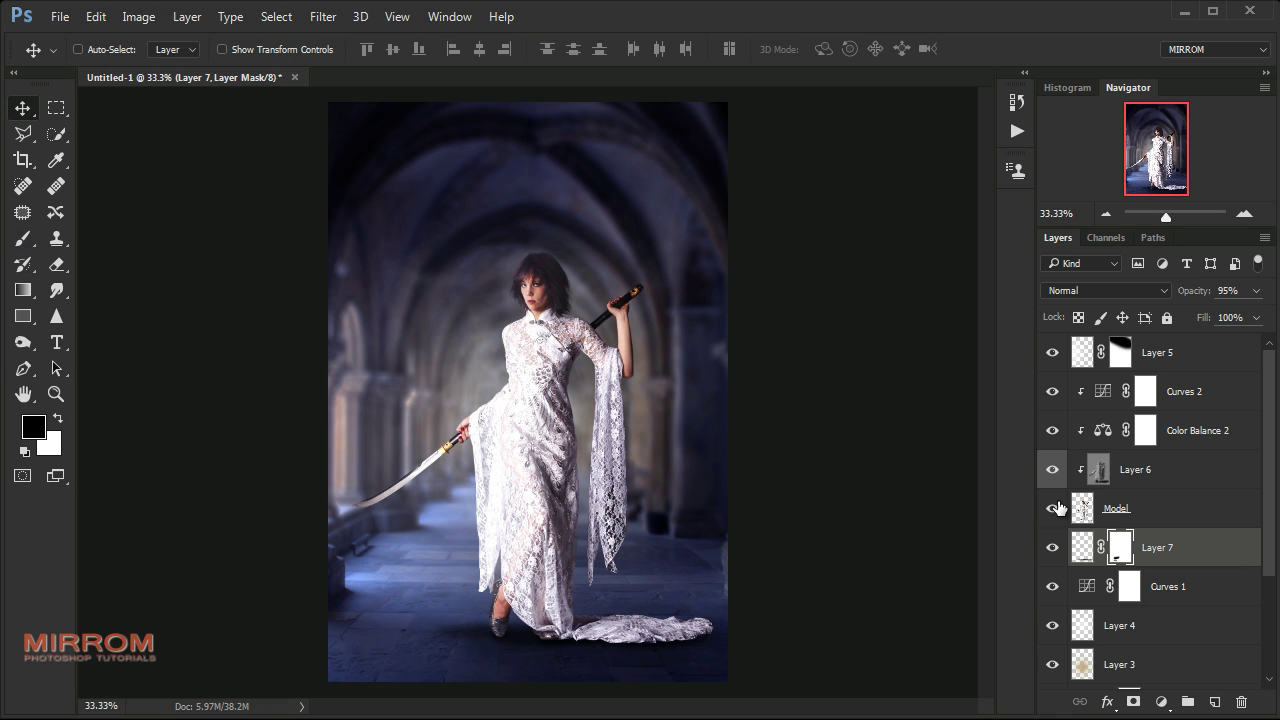
Hide Layer 5 and select Layer 6, toggling its visibility to compare
left_click(1175, 352)
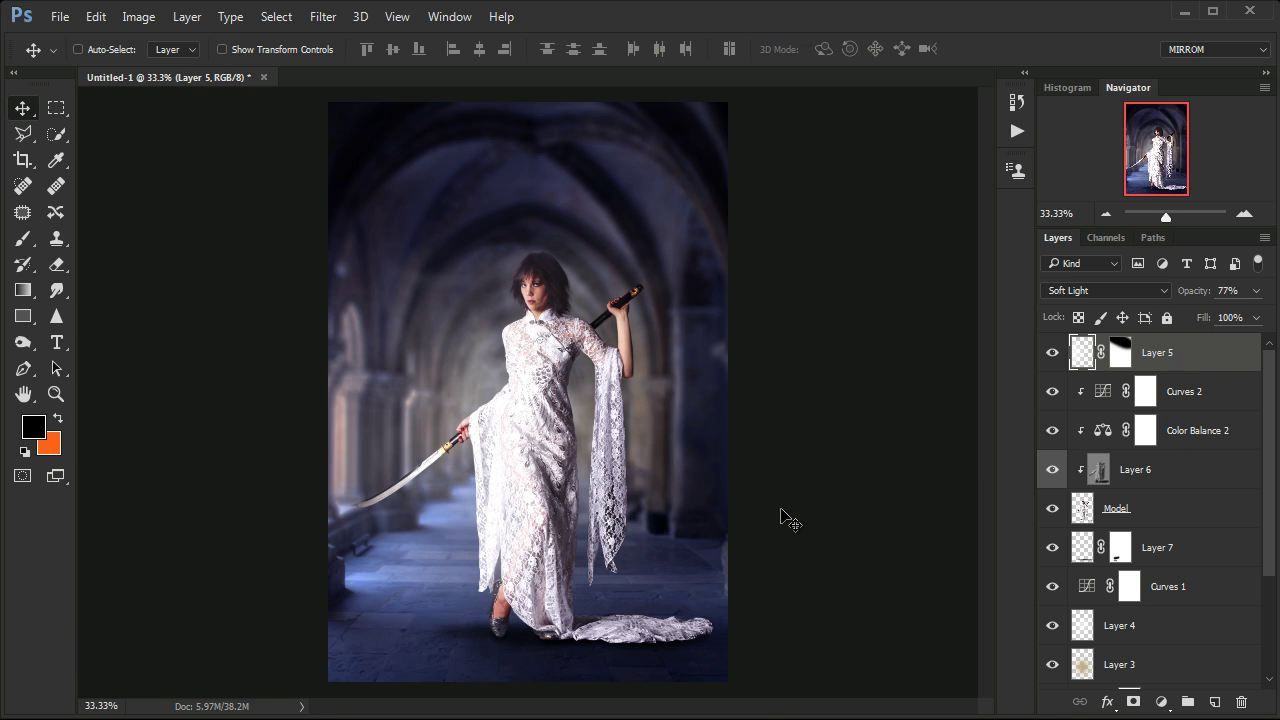
key("ctrl+plus")
scroll(790, 520, "down", 3)
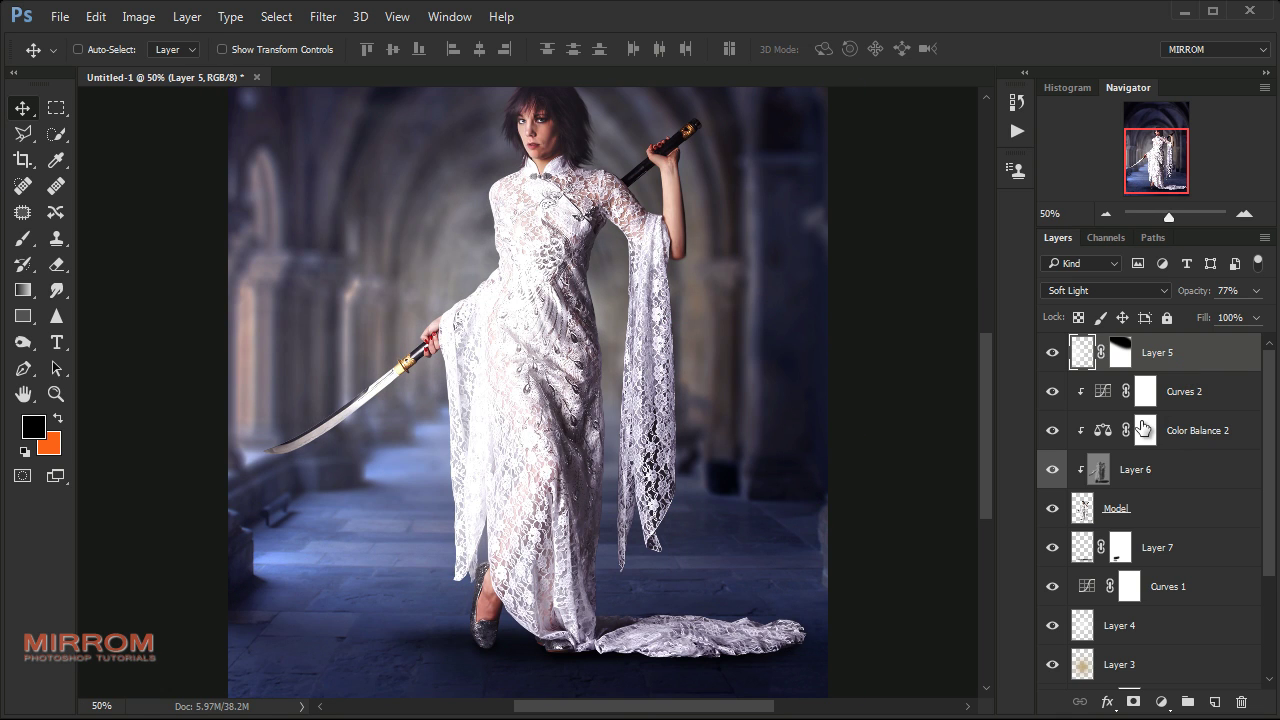
left_click(1055, 352)
left_click(1117, 478)
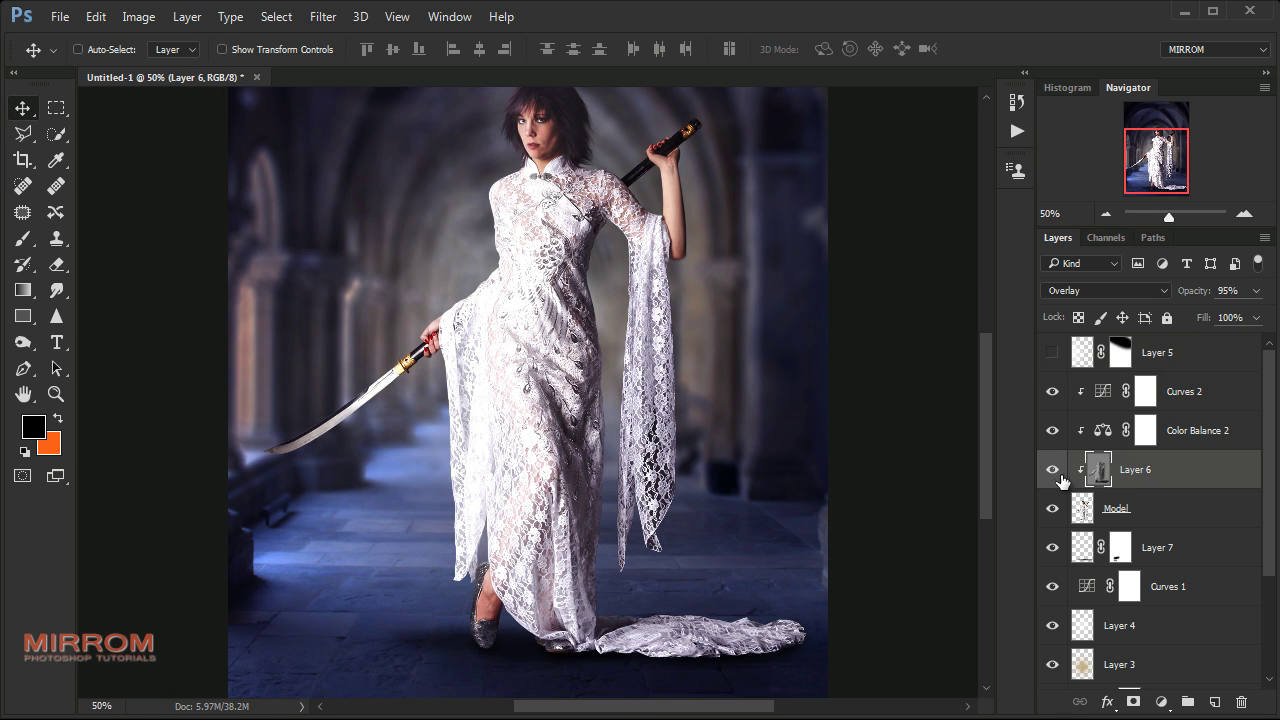
left_click(1052, 470)
left_click(1055, 472)
Dodge the dress brighter near the hem, middle and along the train
left_click(23, 342)
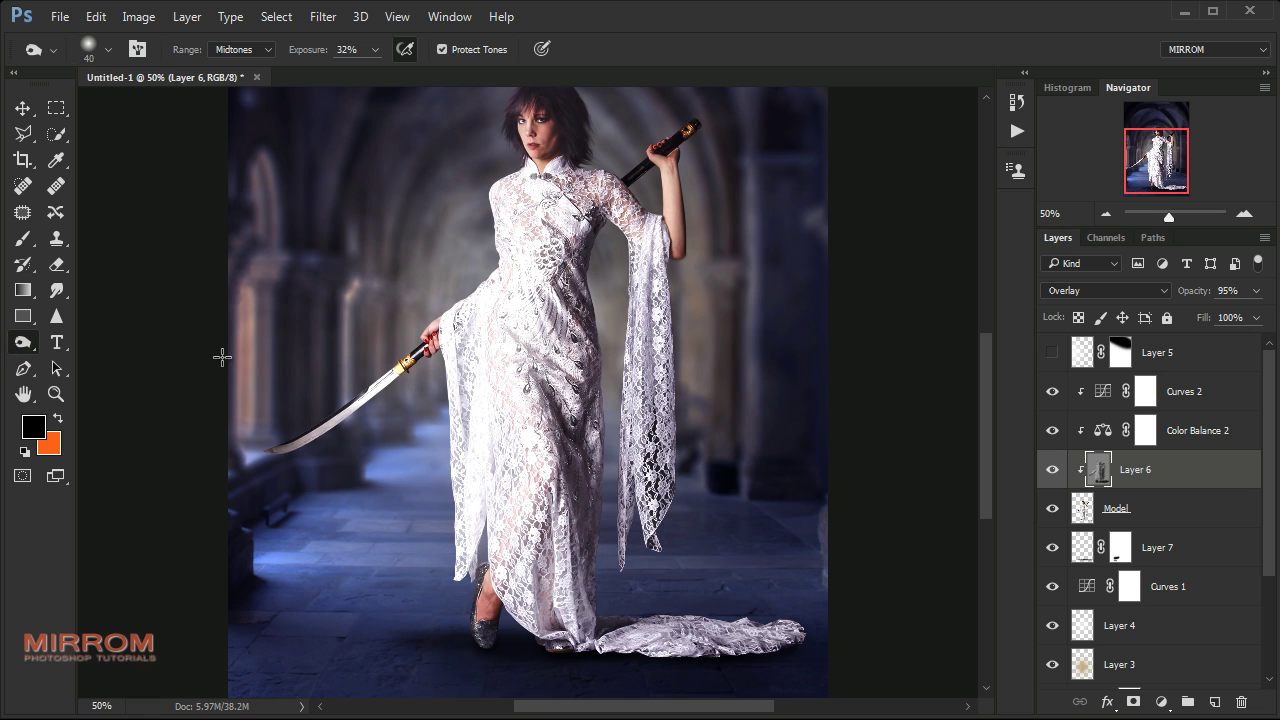
key("bracketright")
key("bracketright")
key("bracketright")
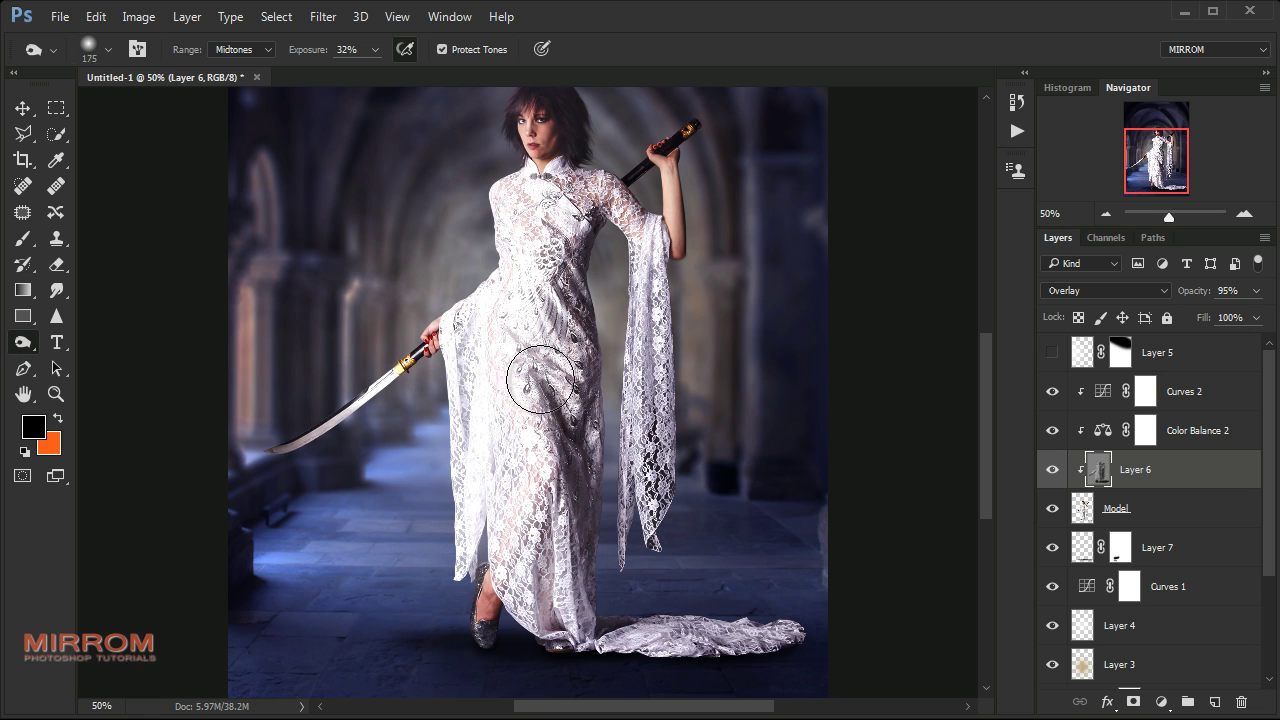
left_click_drag(544, 632, 489, 486)
key("bracketleft")
key("bracketleft")
key("bracketleft")
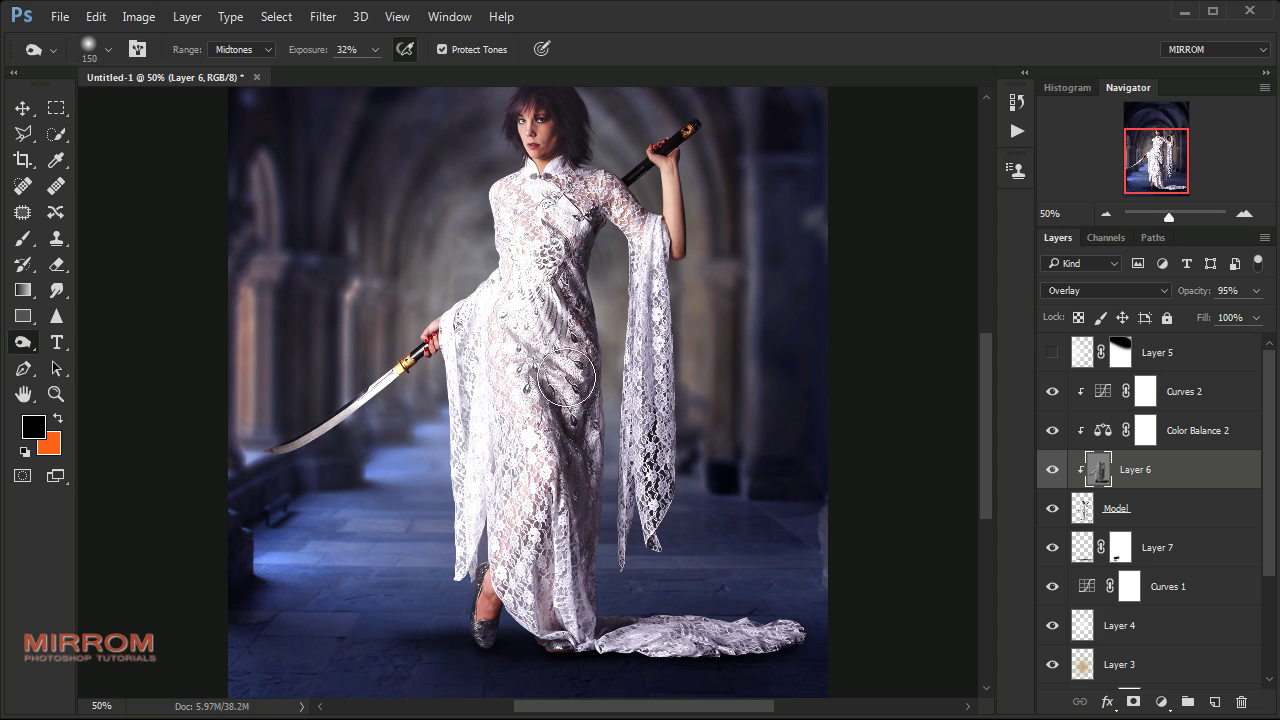
left_click(530, 342)
mouse_move(663, 624)
left_mouse_down()
mouse_move(617, 669)
mouse_move(709, 663)
mouse_move(590, 652)
left_mouse_up()
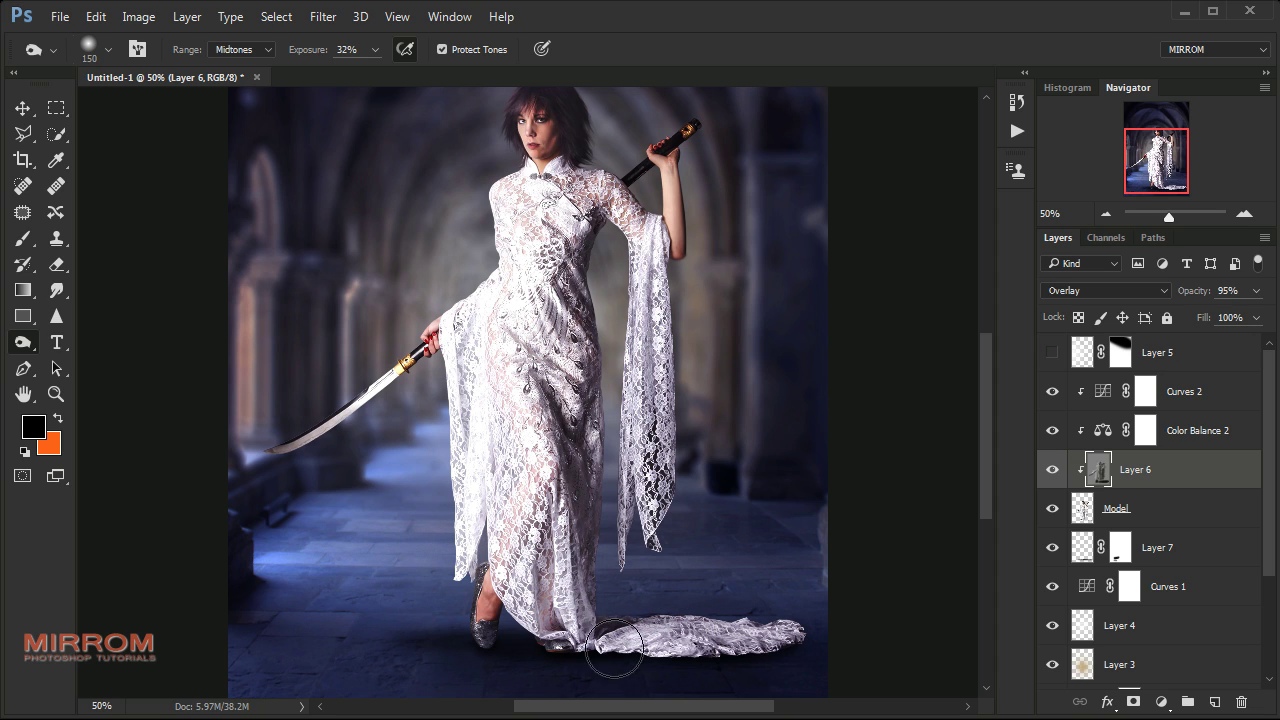
Brighten the left side and chest of the dress with a smaller dodge brush
key("bracketleft")
key("bracketleft")
key("bracketleft")
left_click_drag(451, 357, 470, 470)
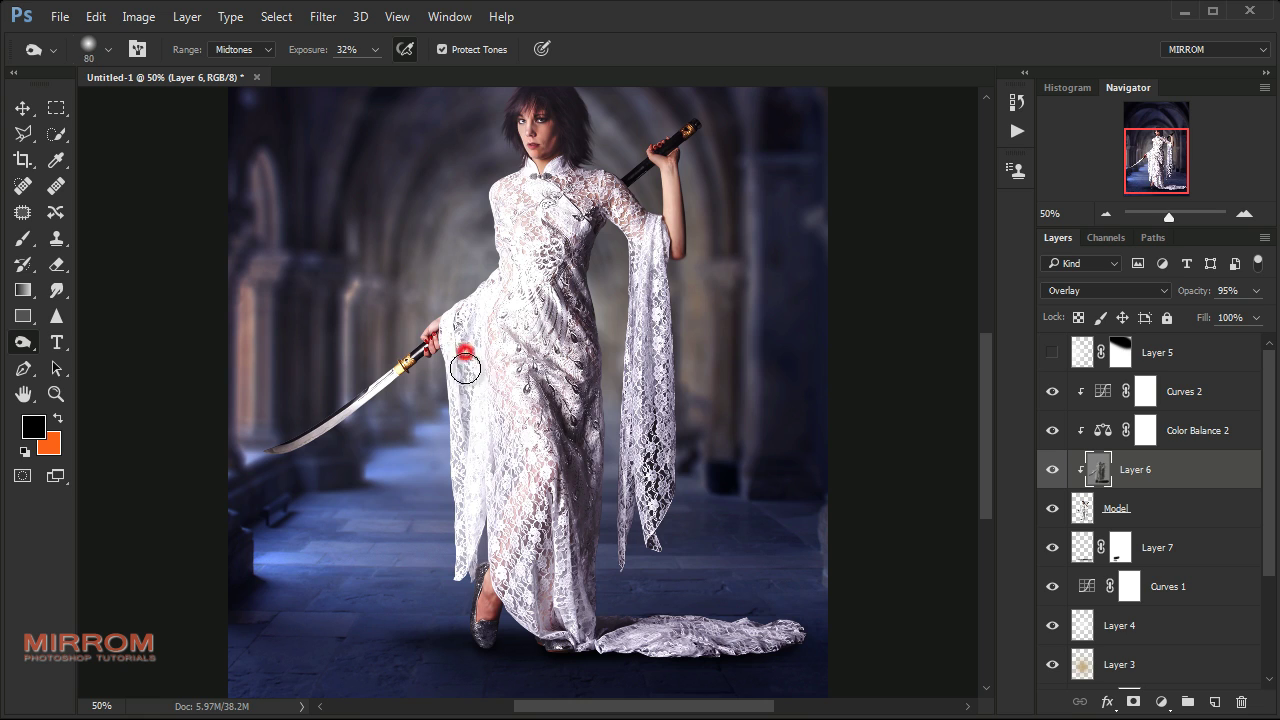
key("bracketright")
key("bracketright")
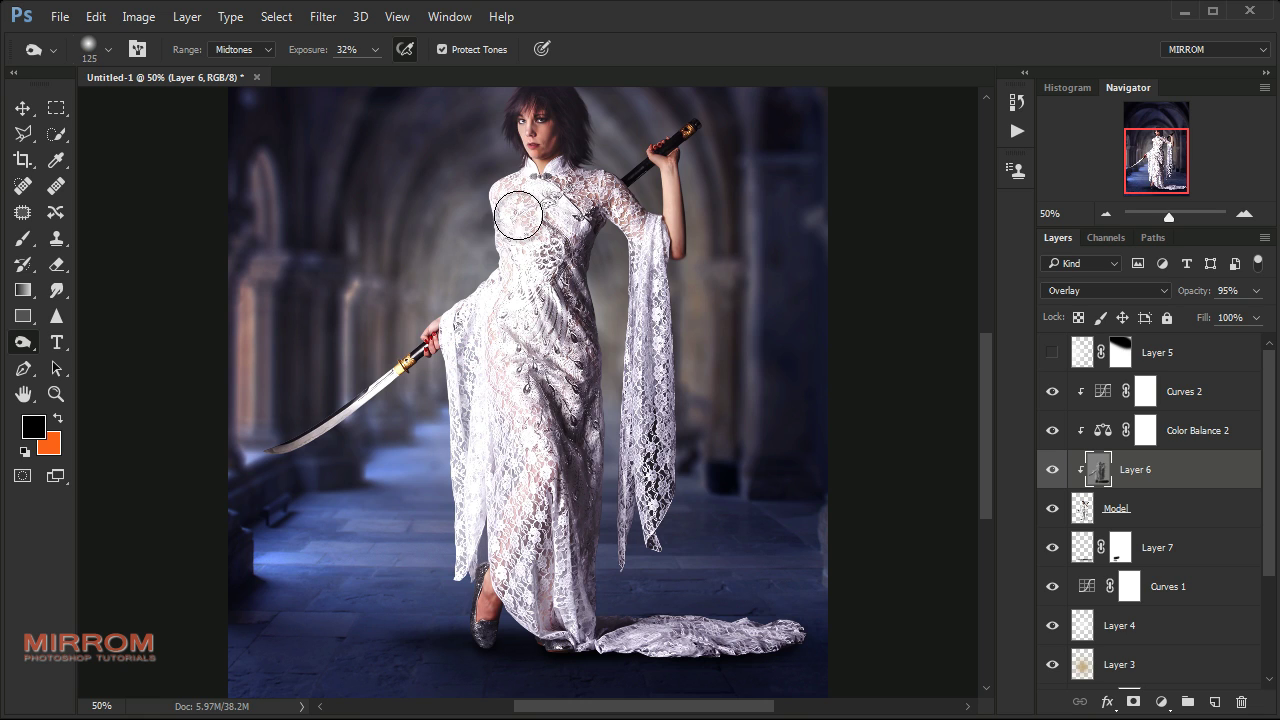
left_click_drag(514, 214, 523, 306)
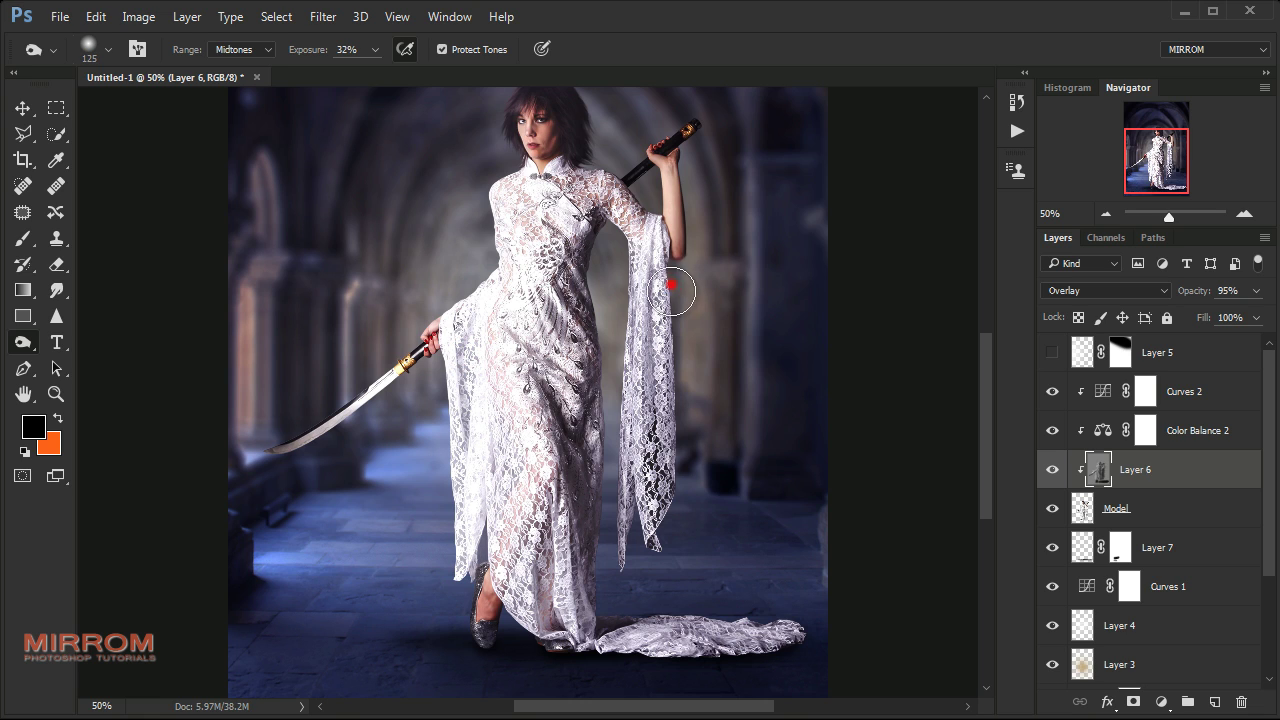
Show Layer 5 briefly to compare and select the Curves 2 layer
key("v")
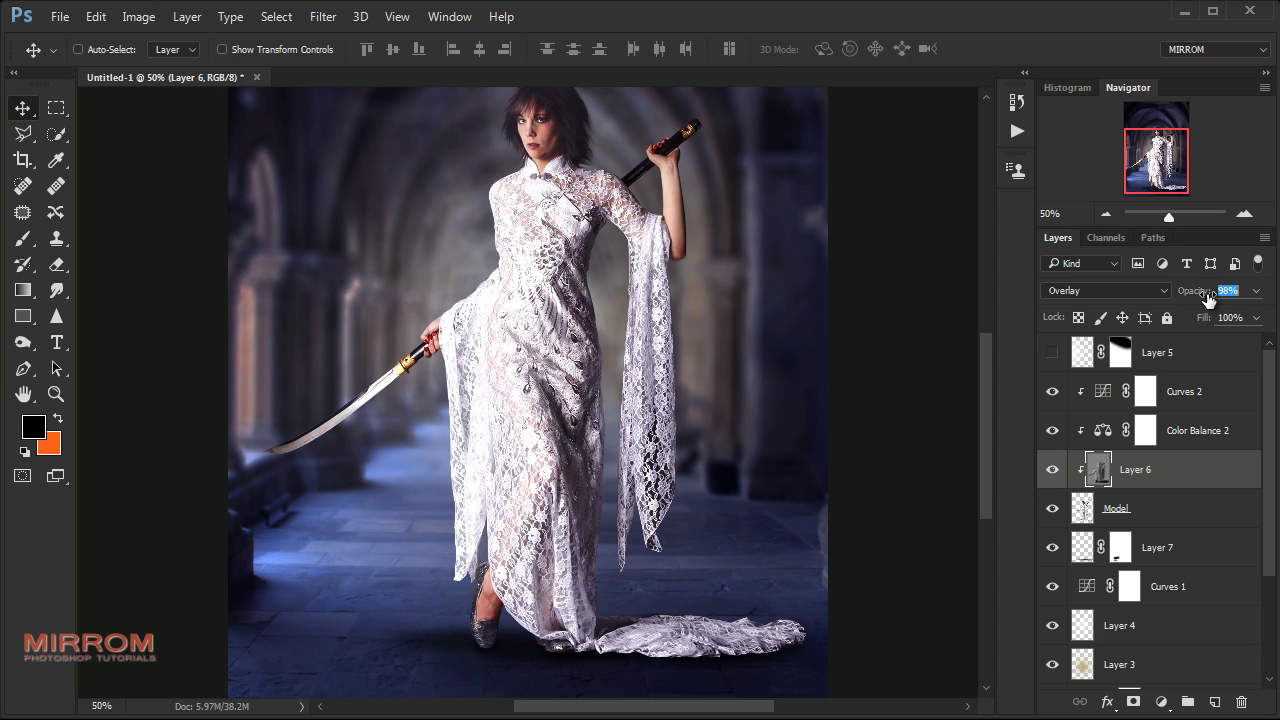
left_click(1051, 352)
left_click(1183, 400)
scroll(740, 457, "up", 2)
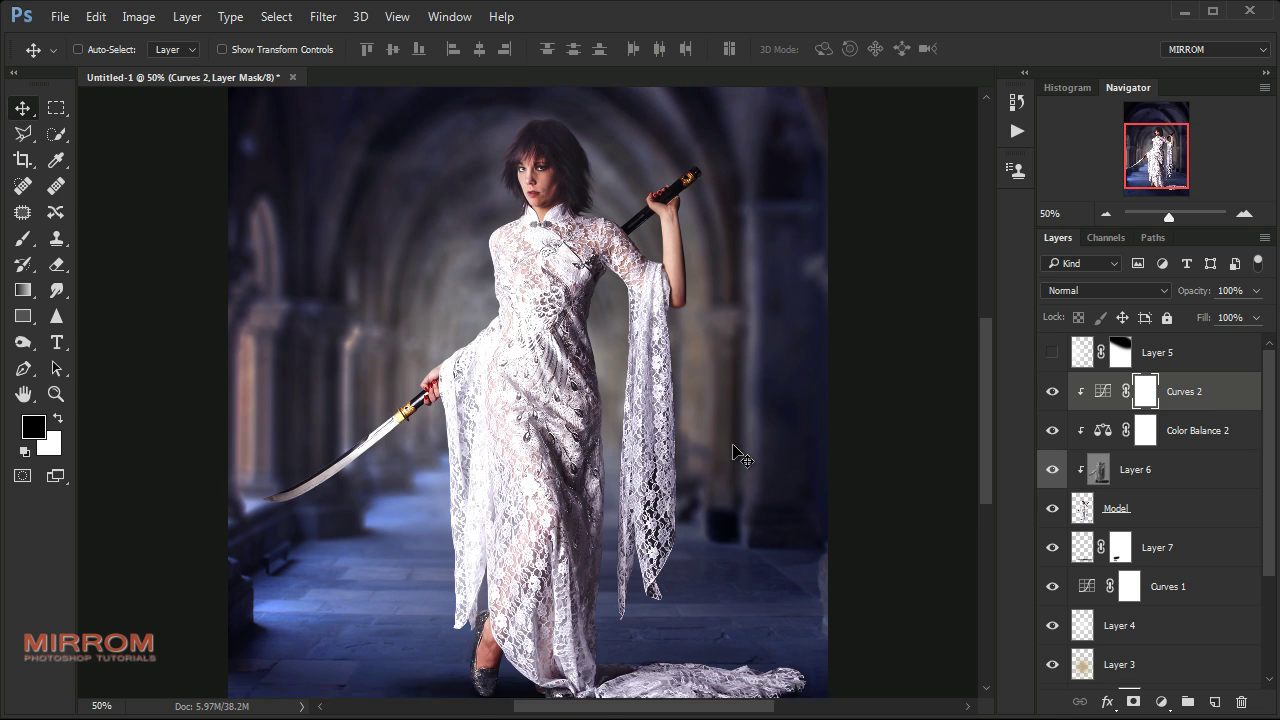
Place the fire image as an embedded layer, shrink it, and set its blend mode to Screen
left_click(60, 17)
left_click(110, 369)
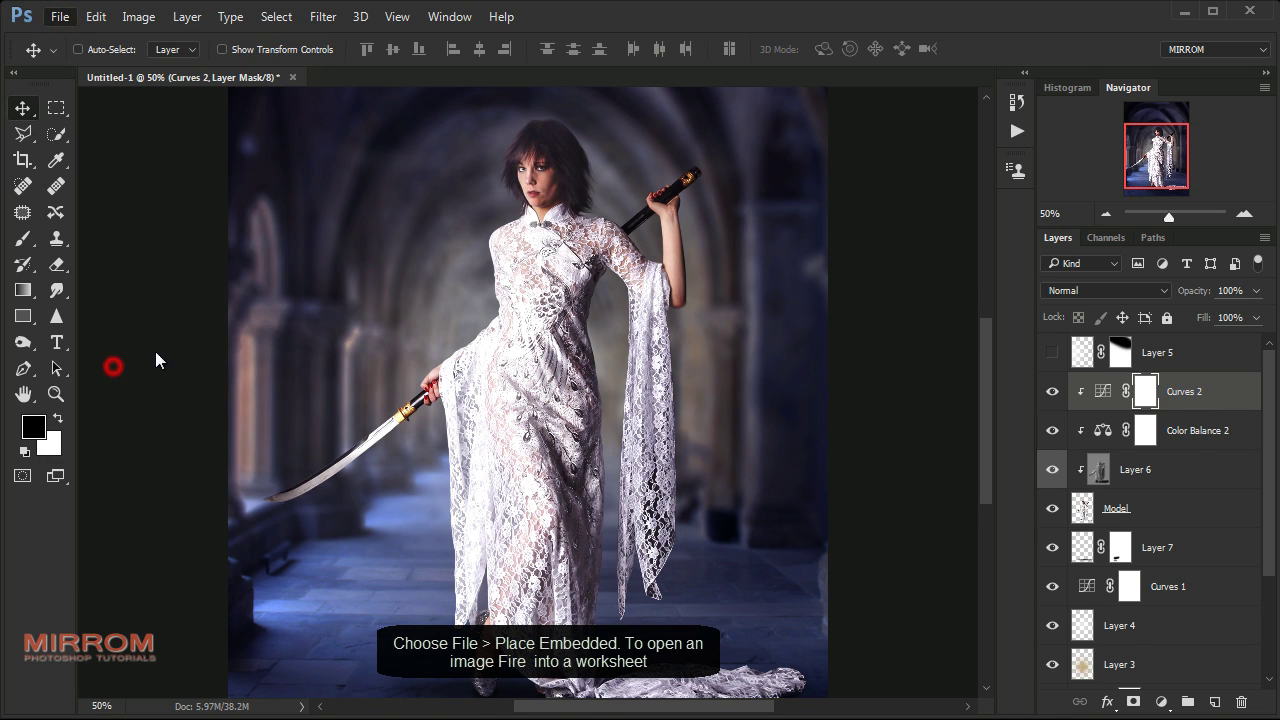
key("ctrl+minus")
key("ctrl+minus")
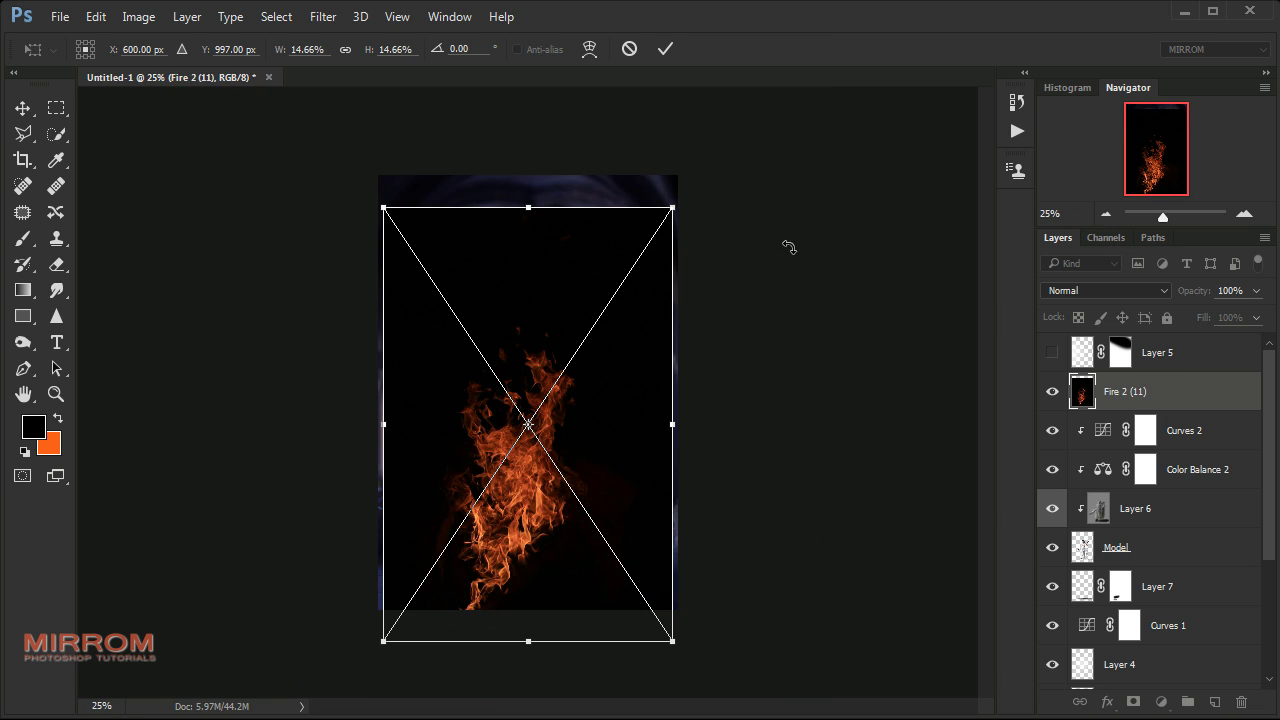
left_click_drag(677, 207, 483, 402)
left_click(1082, 290)
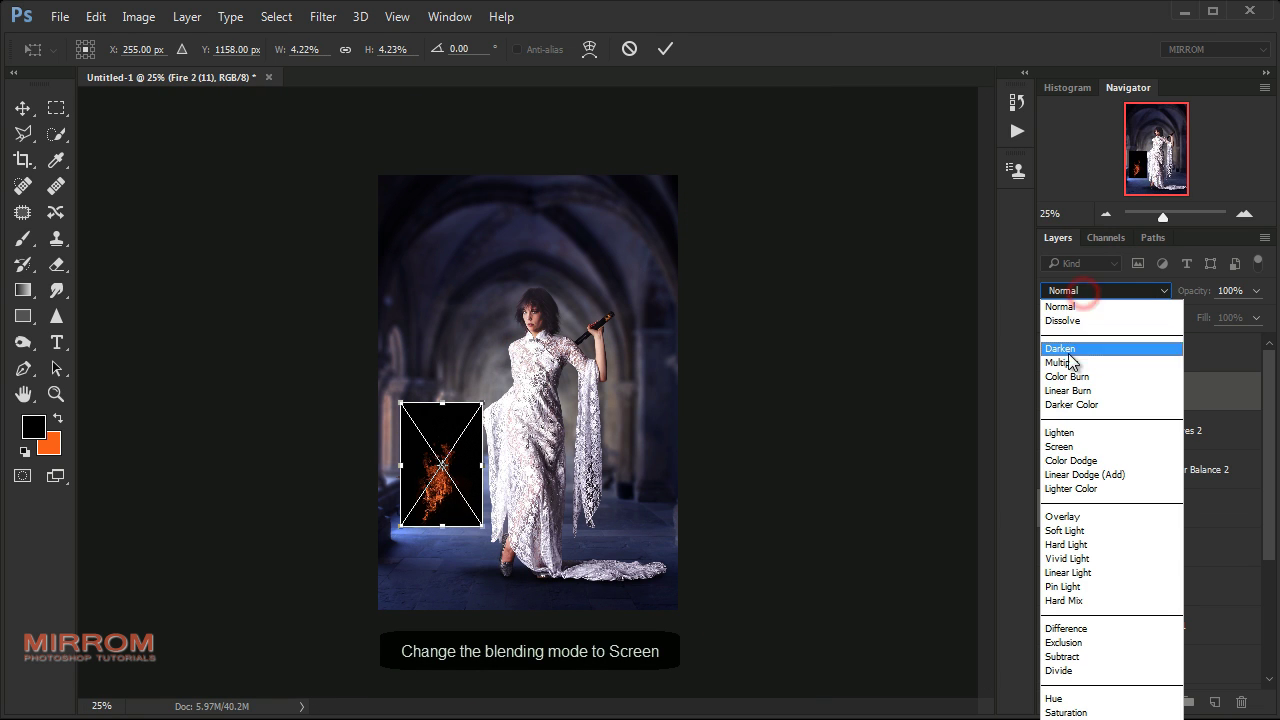
left_click(1065, 447)
Scale and rotate the fire along the sword blade near its tip, then commit
left_click_drag(560, 400, 514, 443)
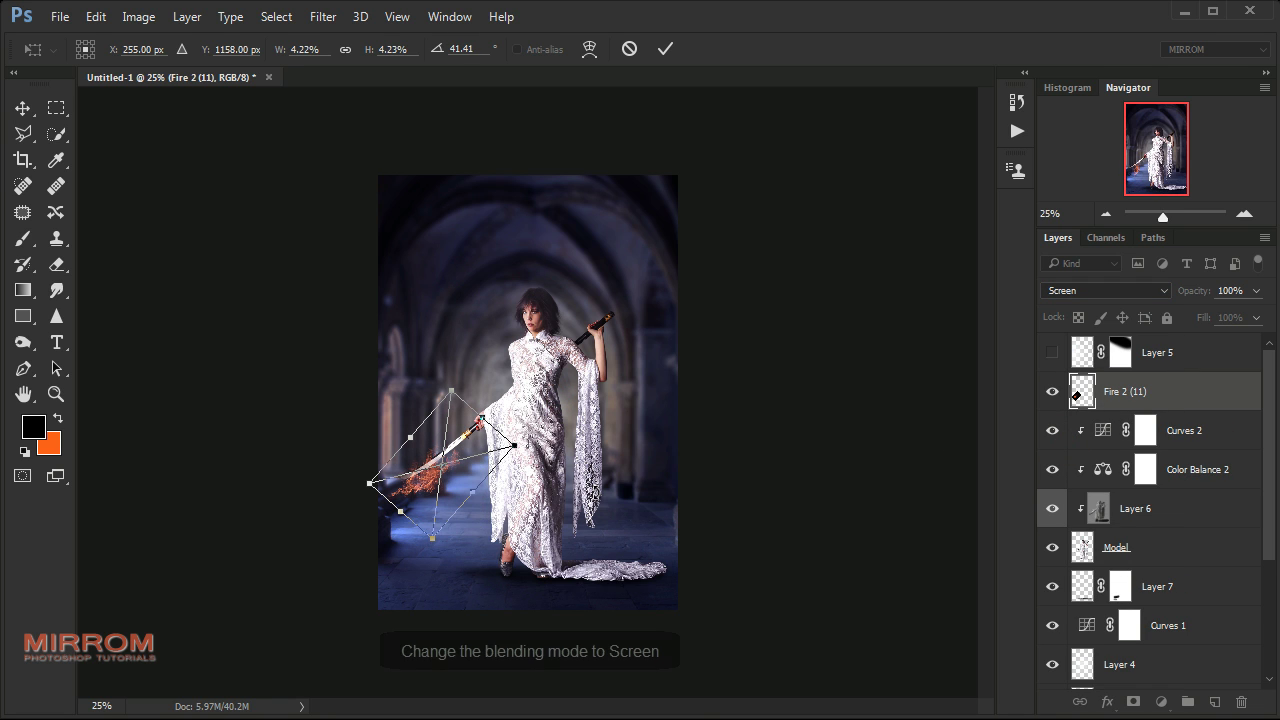
key("ctrl+plus")
key("ctrl+plus")
left_click_drag(413, 428, 471, 528)
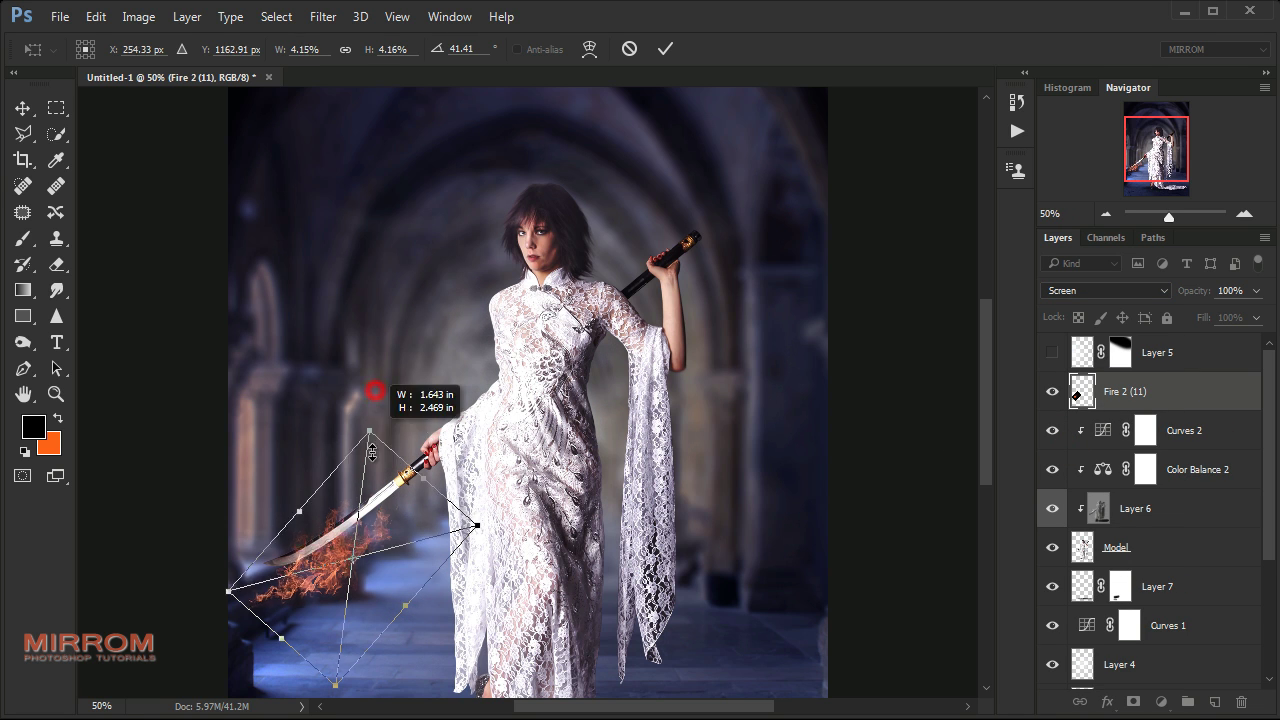
mouse_move(371, 586)
left_mouse_down()
mouse_move(298, 494)
mouse_move(430, 392)
left_mouse_up()
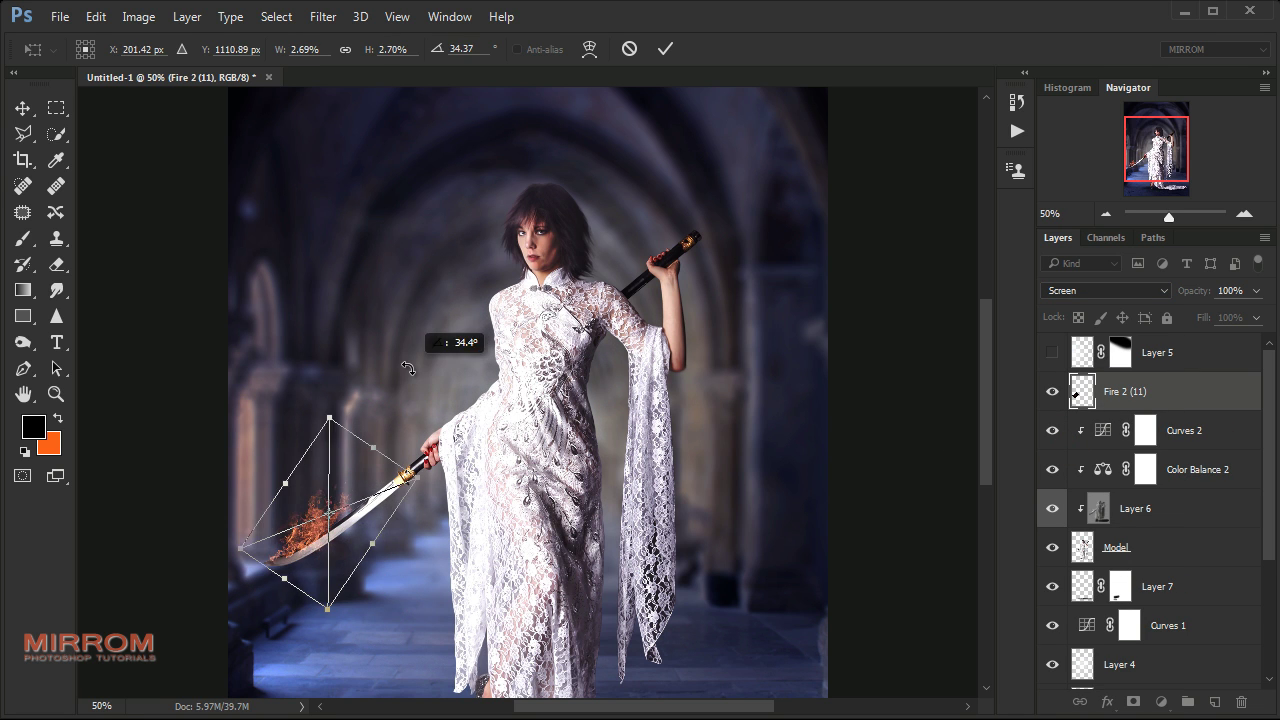
left_click_drag(462, 474, 484, 450)
key("Return")
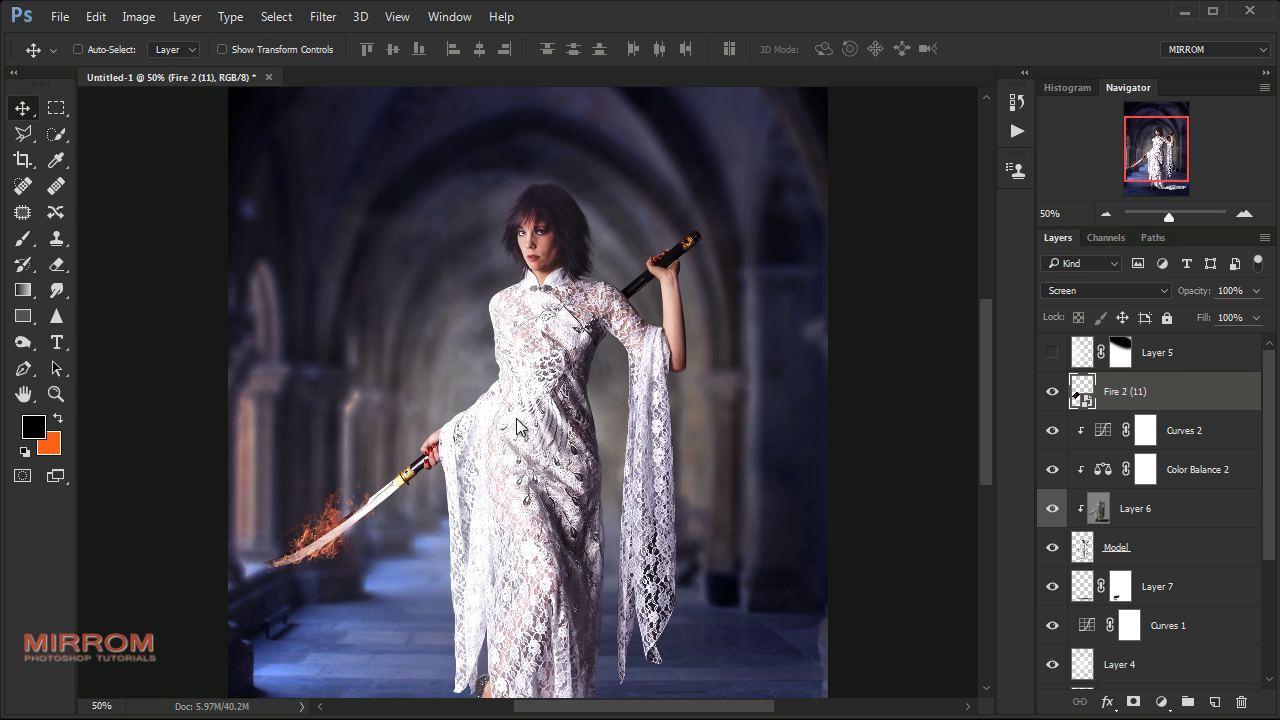
Toggle Layer 5 to compare, then add a Hue/Saturation layer clipped to the Fire 2 (11) layer
left_click(1052, 352)
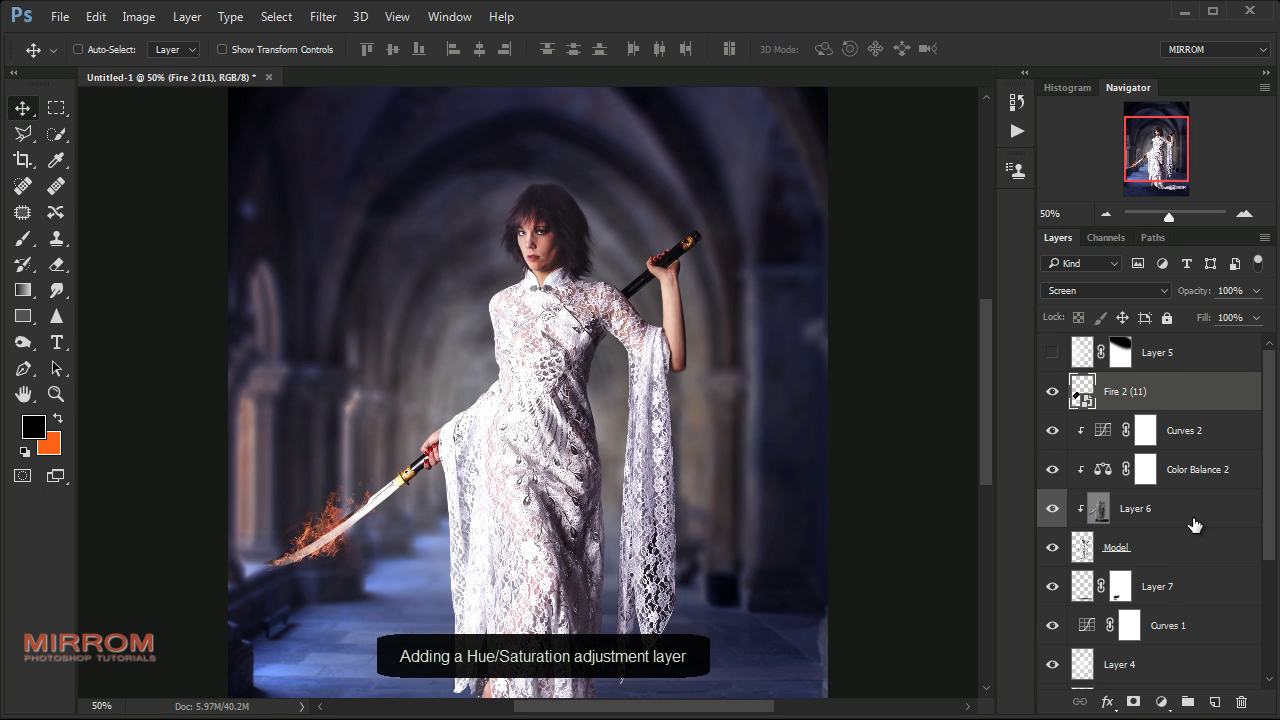
left_click(1166, 702)
left_click(1190, 451)
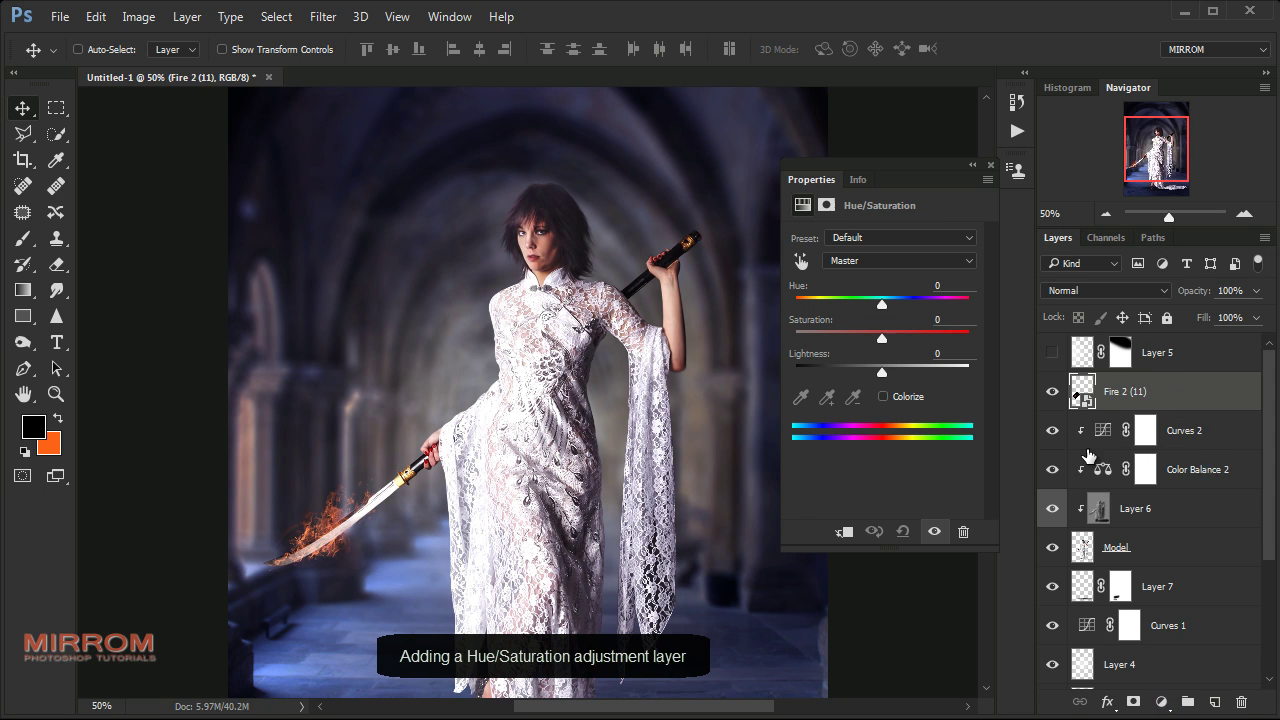
left_click(845, 533)
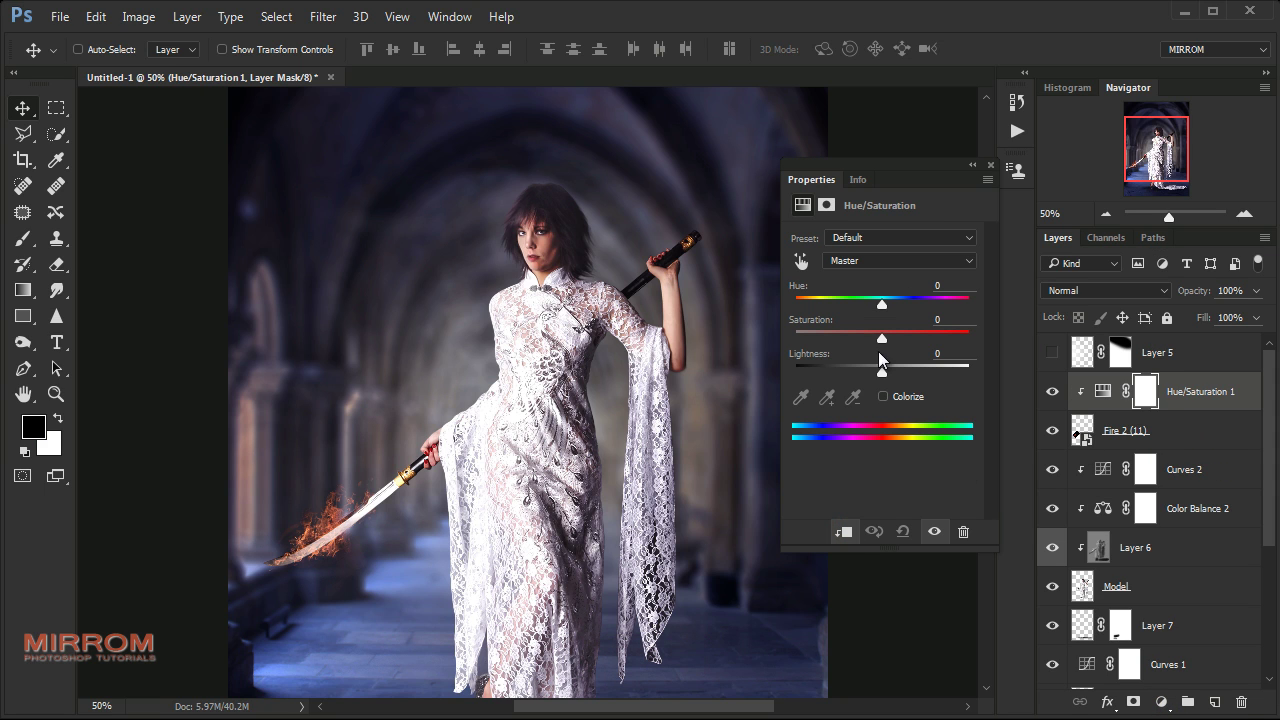
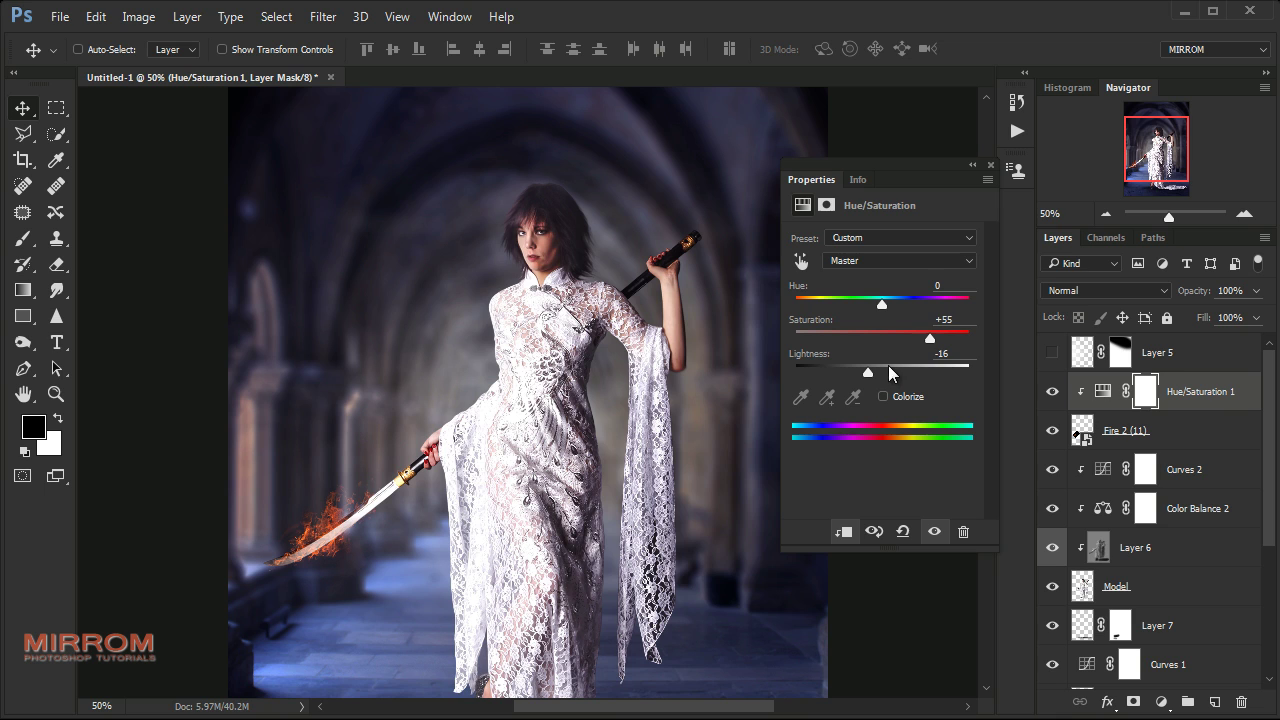
Place a second, small fire image in Screen mode, rotated onto the sword hilt in her raised hand
left_click(991, 164)
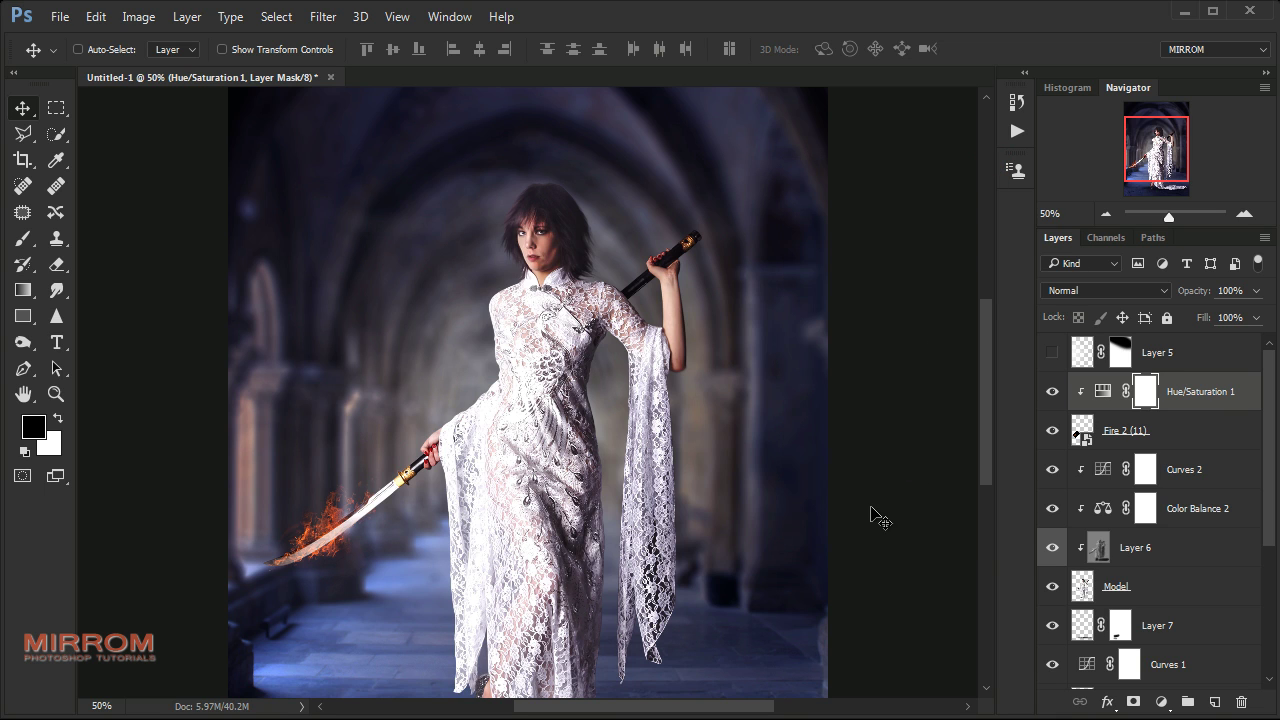
left_click(60, 17)
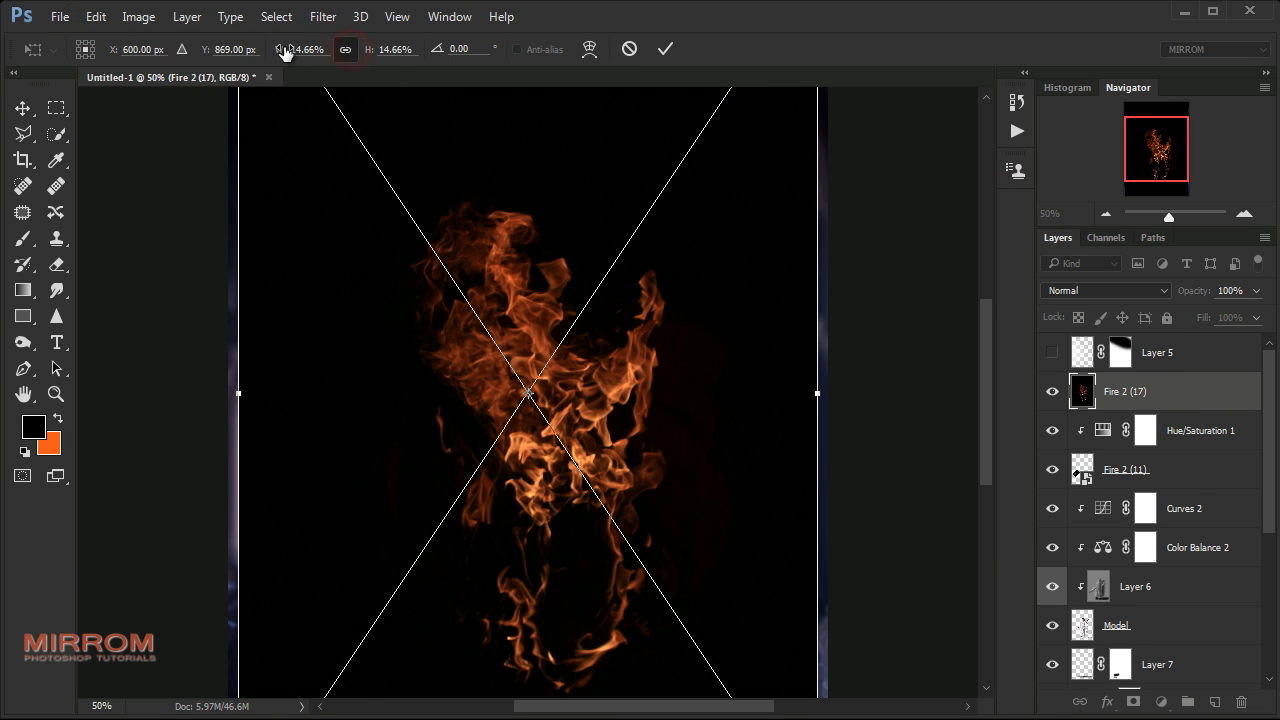
left_click_drag(285, 52, 266, 57)
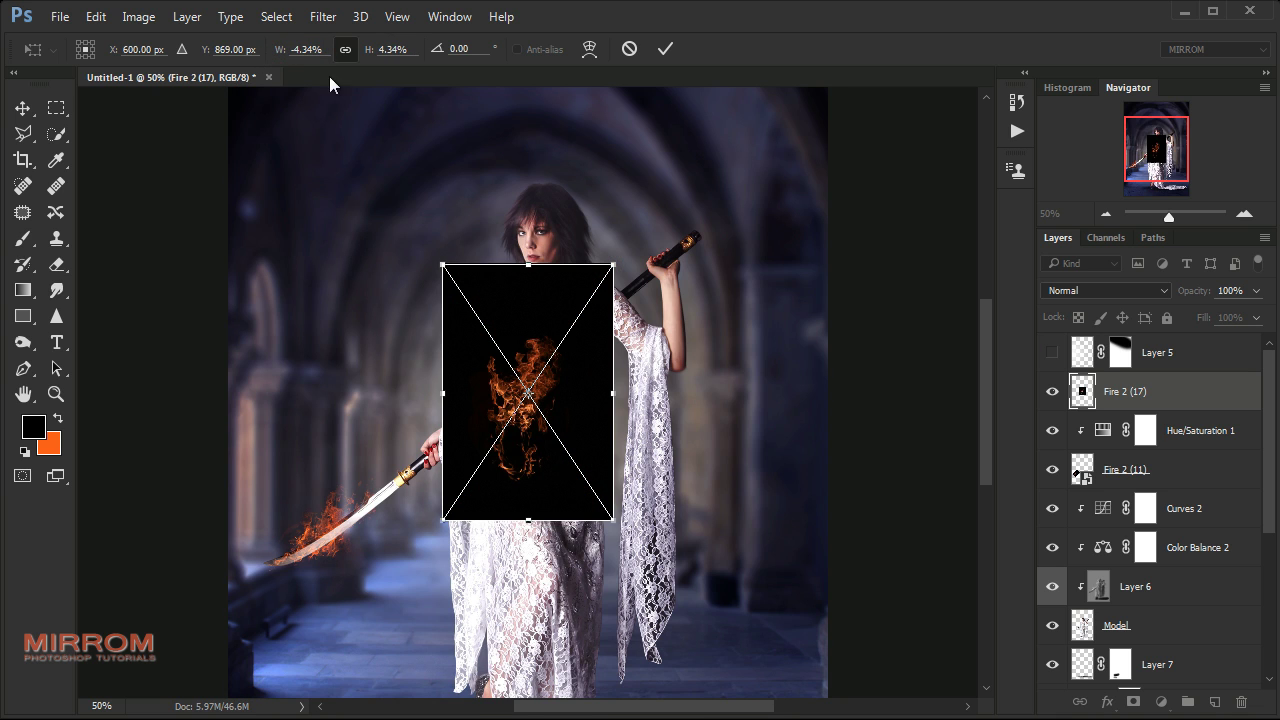
mouse_move(528, 300)
left_mouse_down()
mouse_move(709, 273)
mouse_move(684, 277)
left_mouse_up()
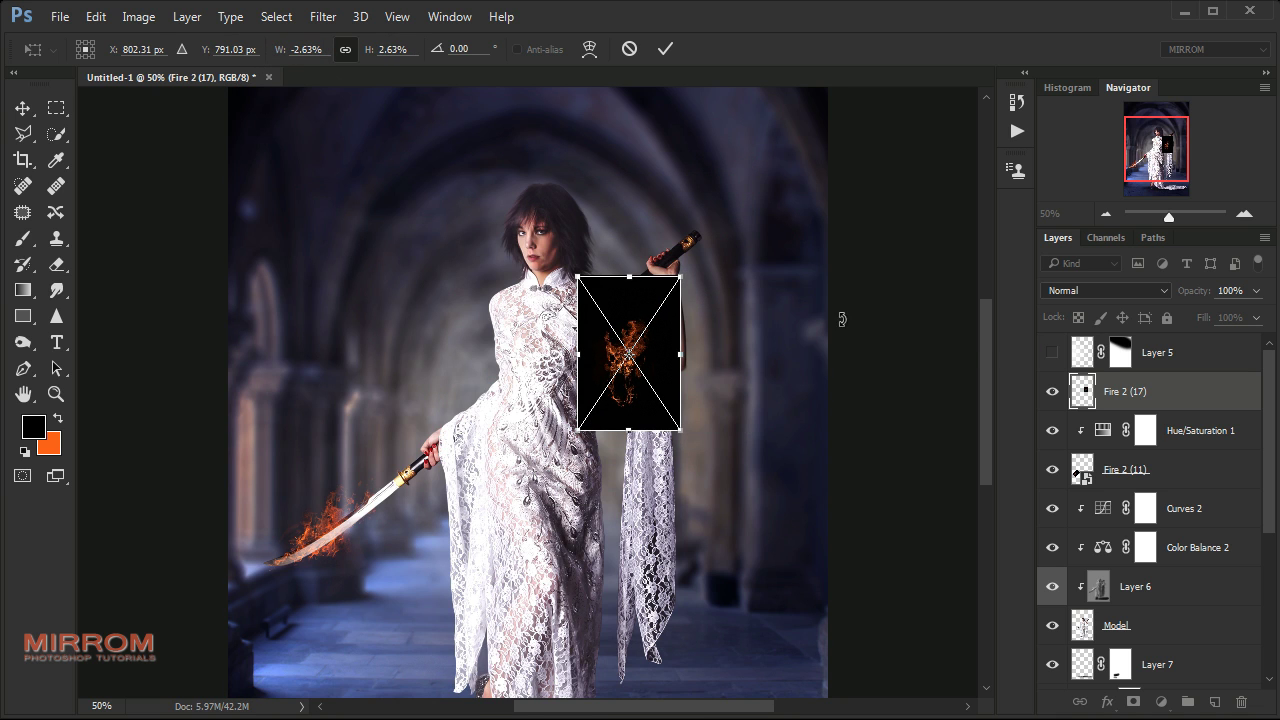
left_click(1104, 290)
left_click(1085, 444)
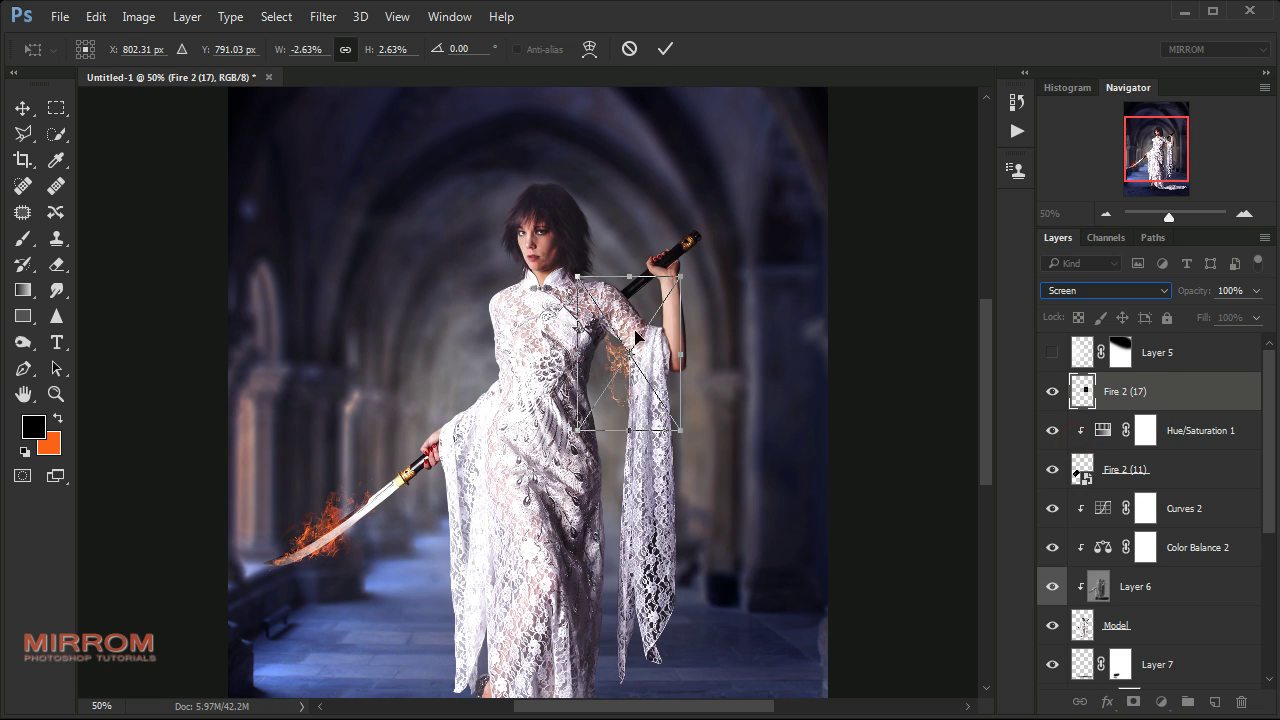
mouse_move(637, 313)
left_mouse_down()
mouse_move(703, 212)
mouse_move(760, 215)
mouse_move(735, 180)
left_mouse_up()
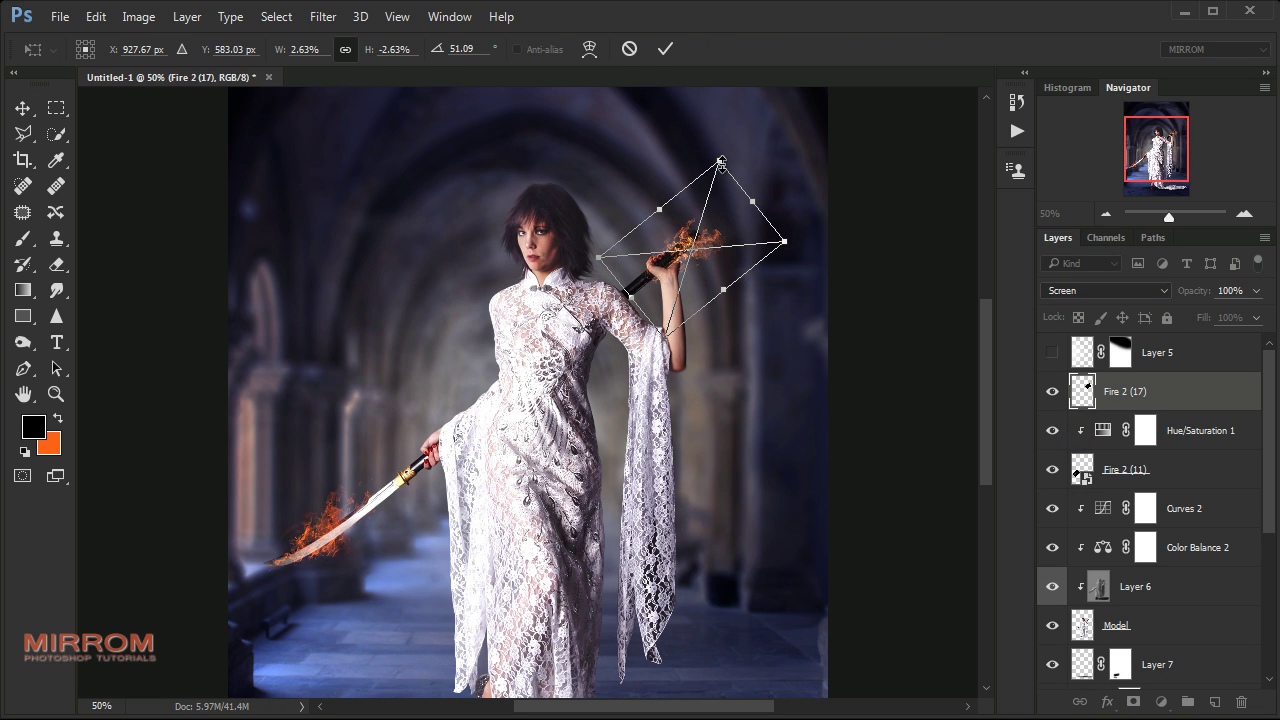
key("Return")
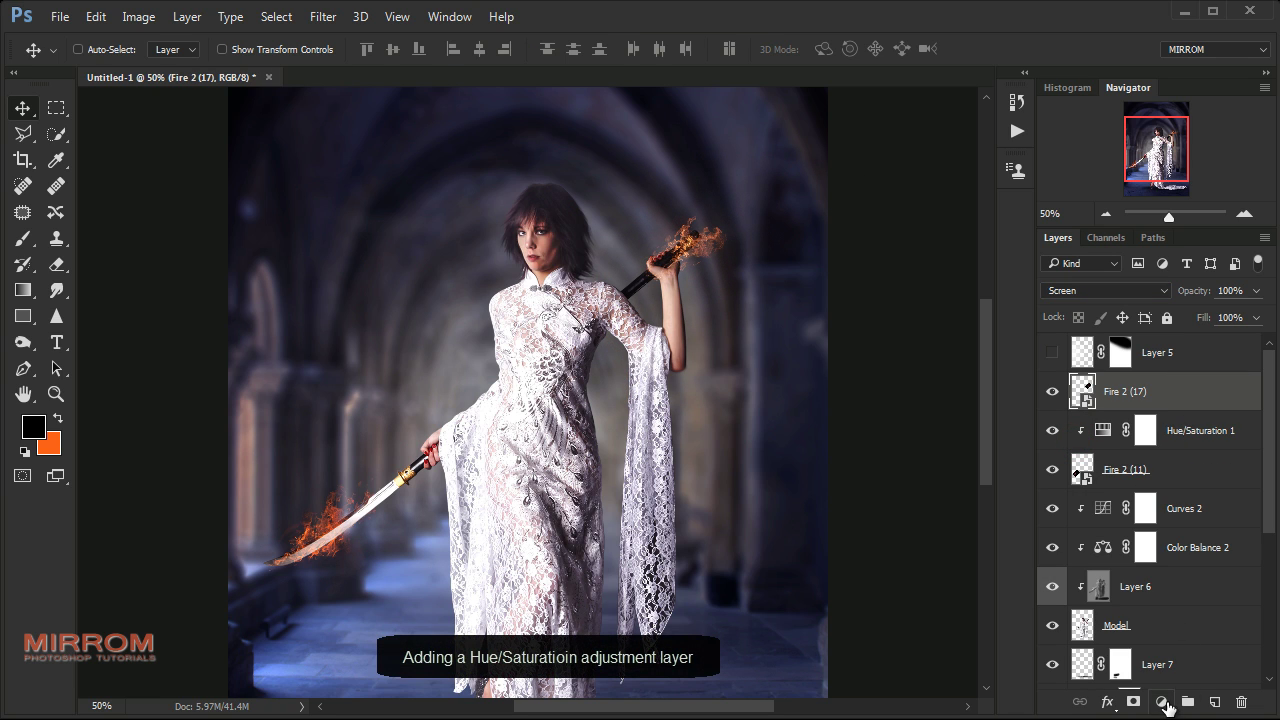
Darken the hilt fire with a clipped Hue/Saturation layer at Lightness -15
left_click(1162, 703)
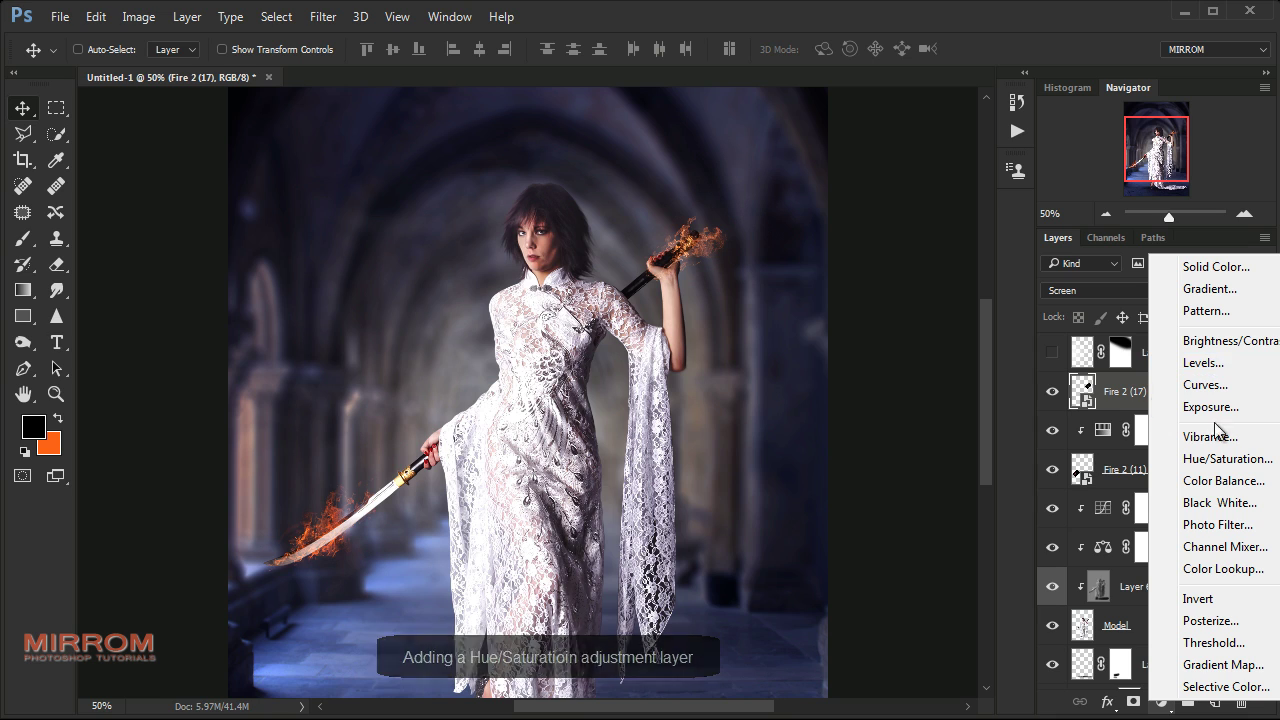
left_click(1222, 458)
left_click(841, 535)
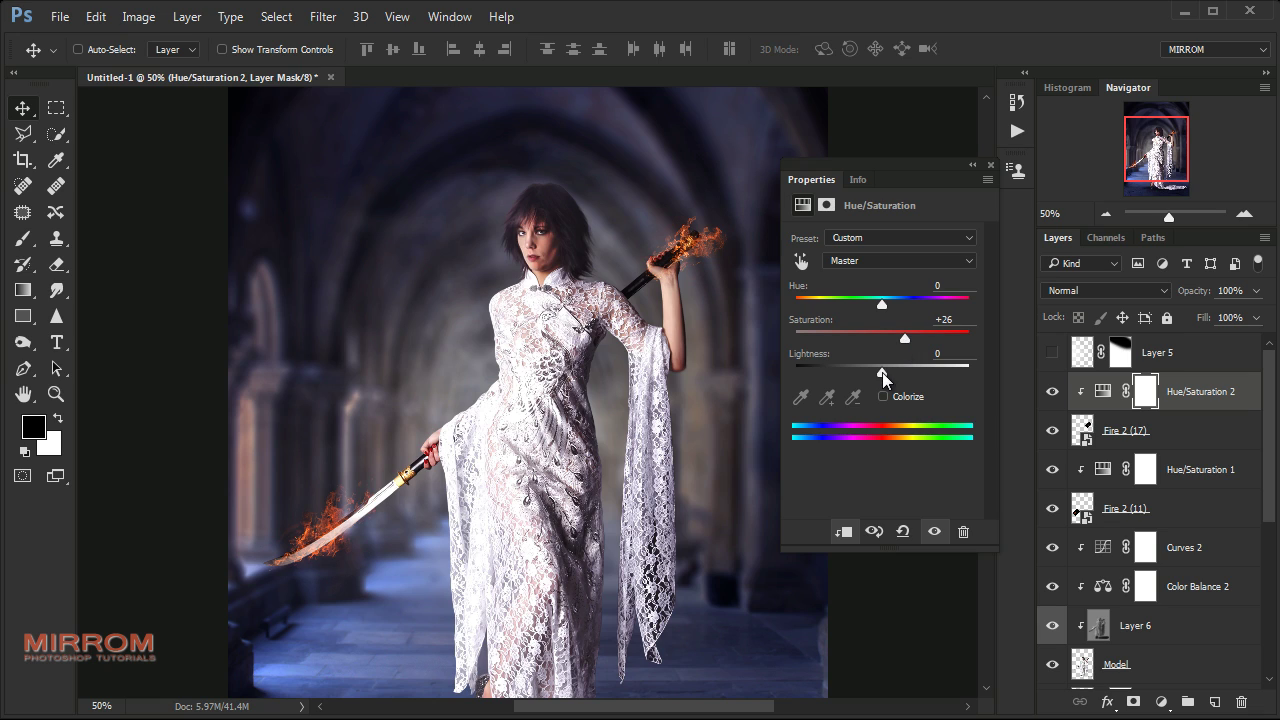
left_click_drag(882, 372, 869, 372)
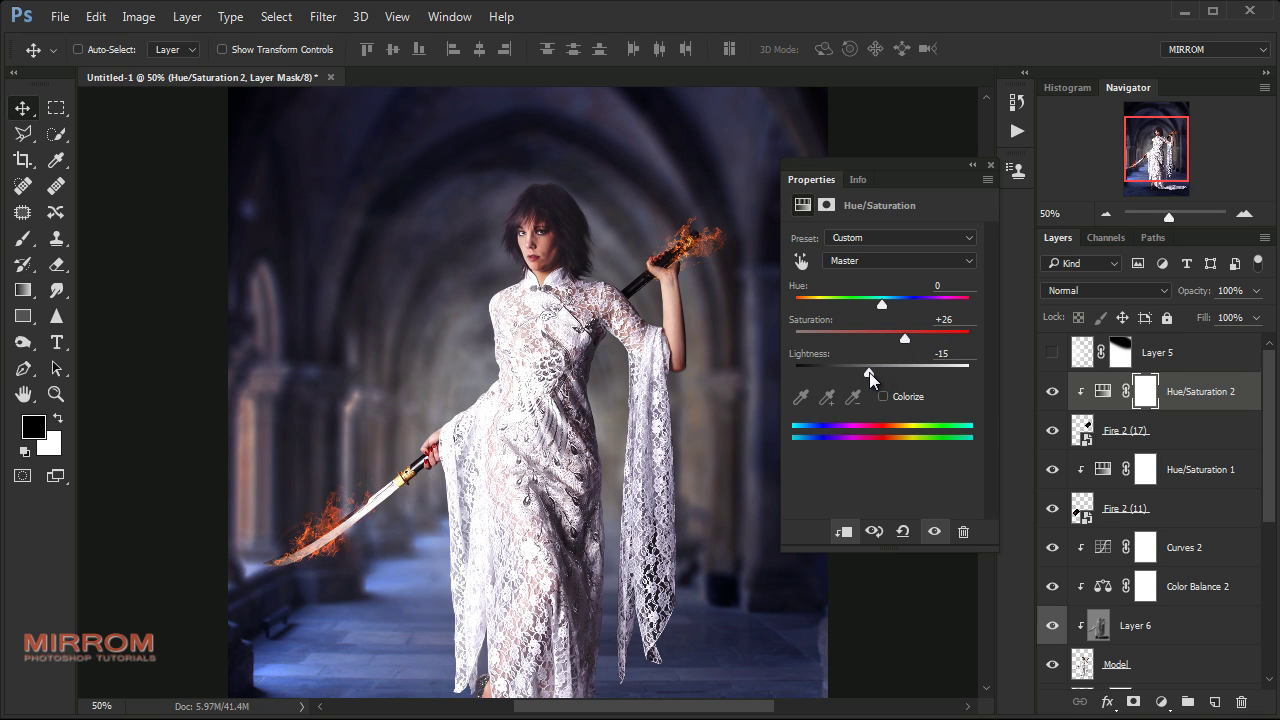
left_click(990, 165)
Group the four fire layers into a group named 'Fire', then select Curves 2
scroll(983, 455, "down", 2)
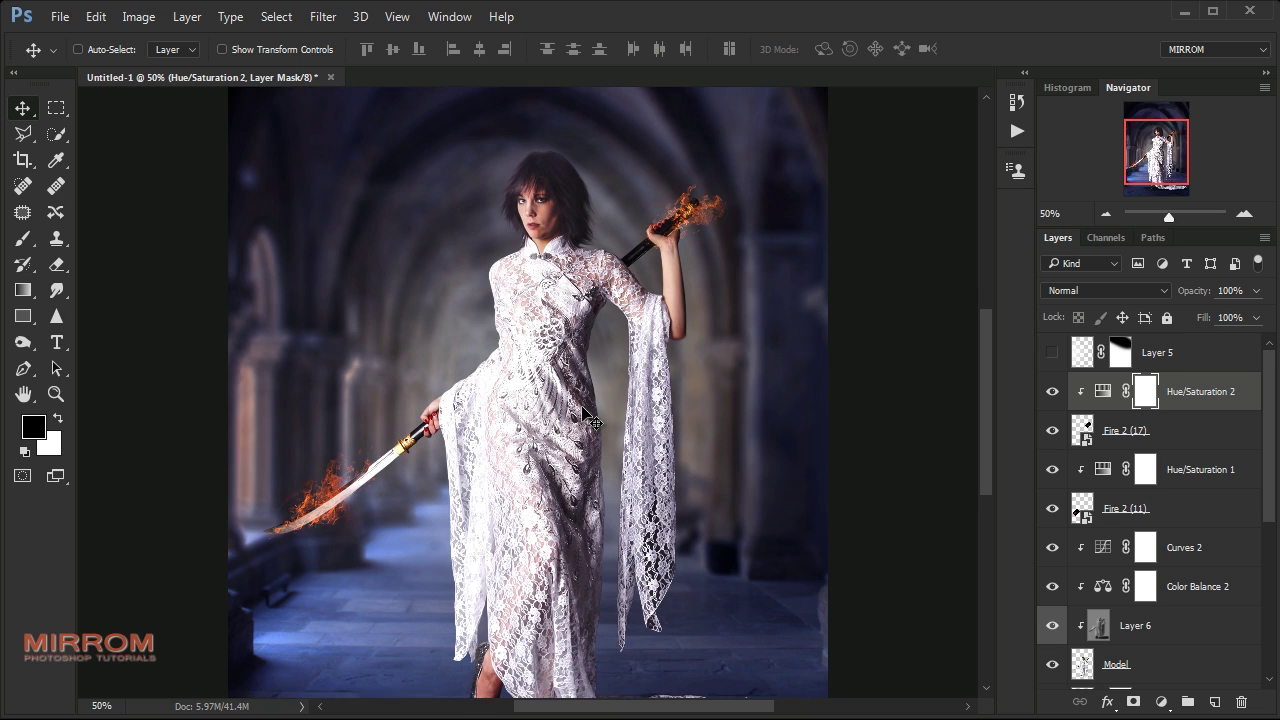
left_click(1186, 394)
scroll(1168, 495, "down", 1)
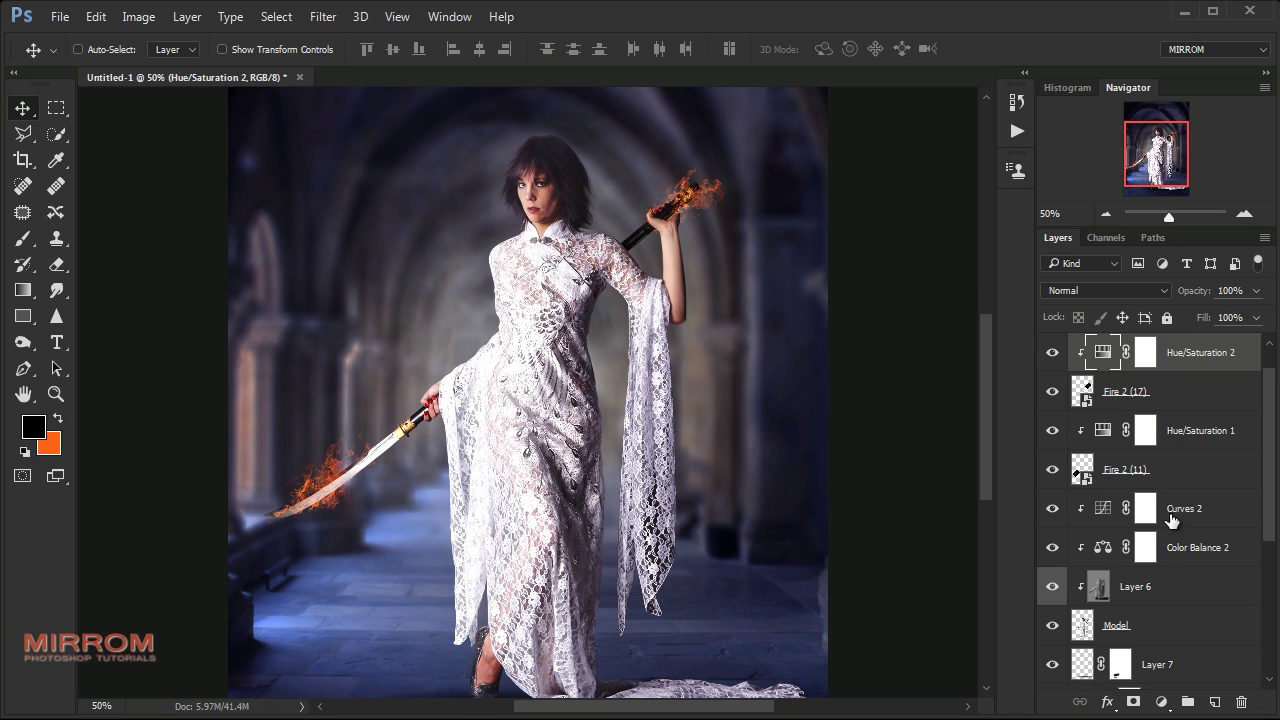
scroll(1200, 515, "up", 1)
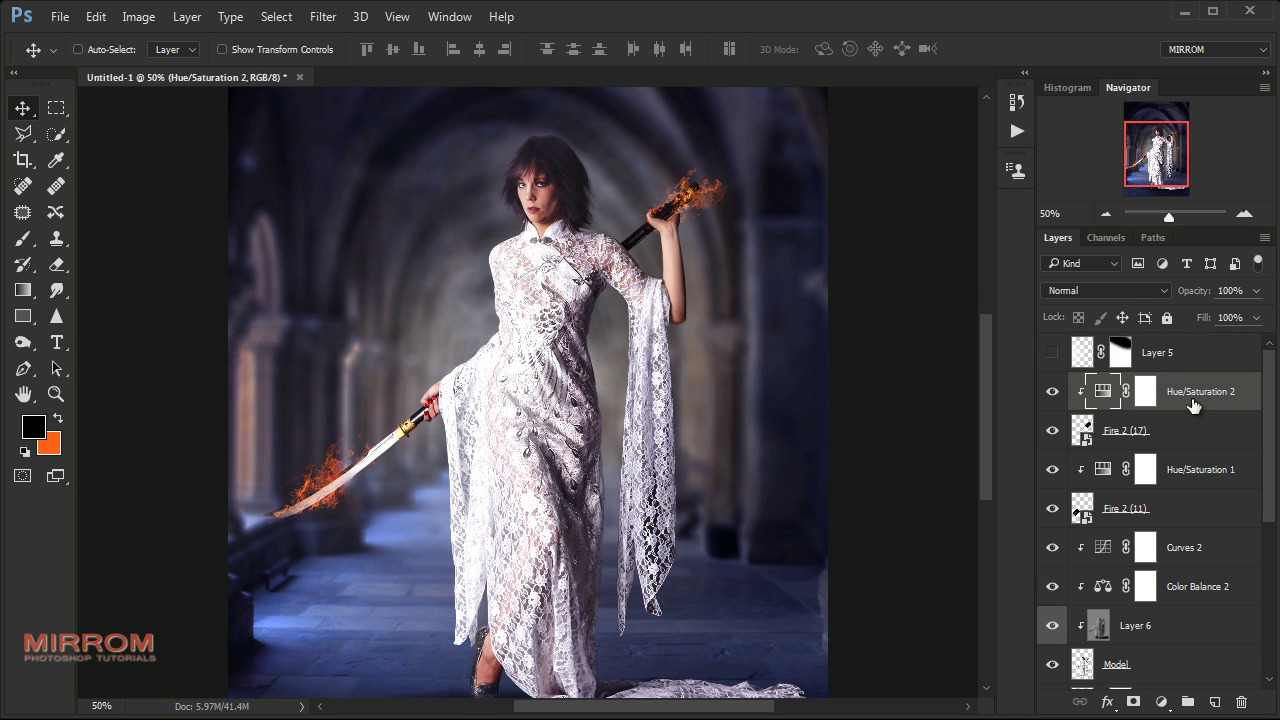
left_click(1172, 512, "shift")
key("ctrl+g")
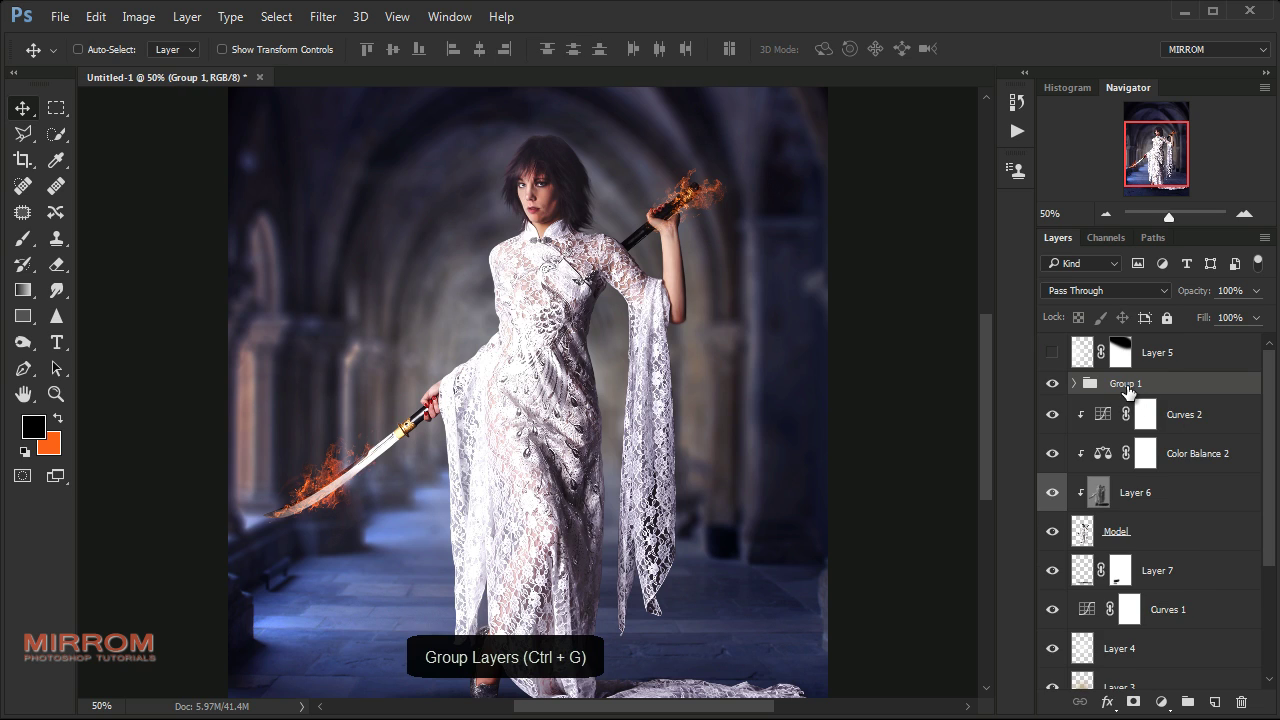
double_click(1125, 383)
type("Fire")
key("Return")
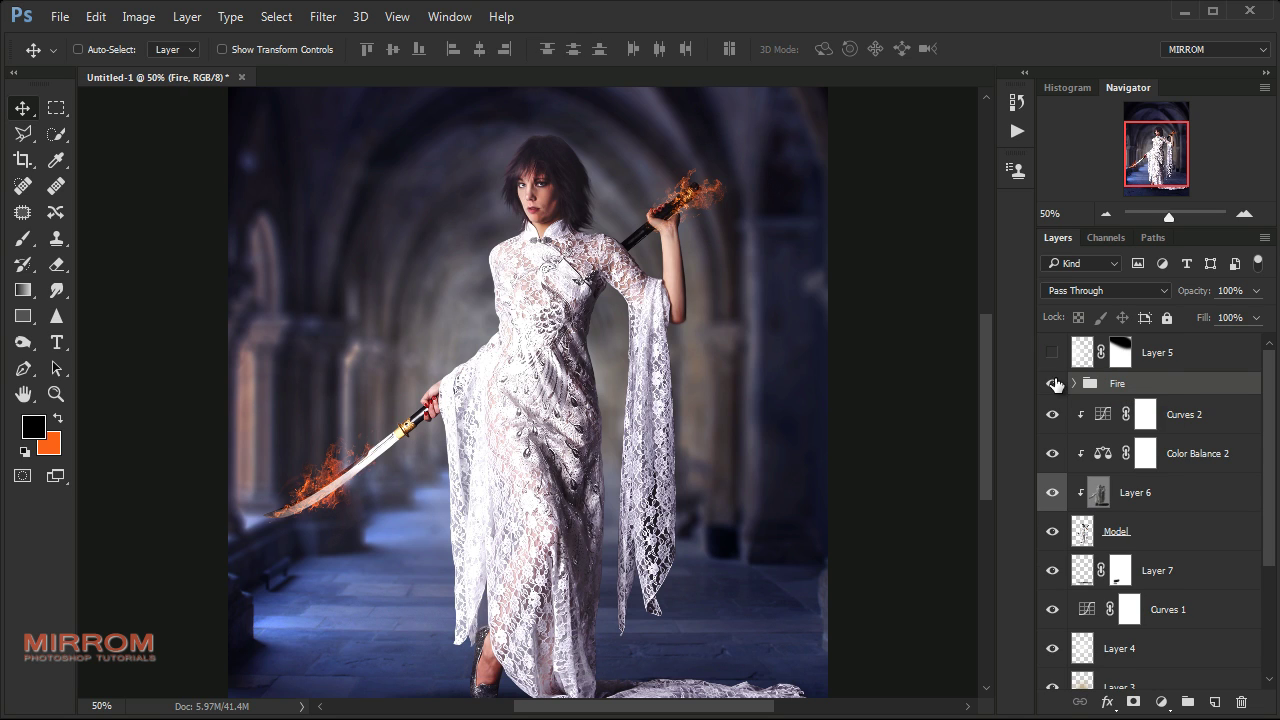
double_click(1052, 383)
left_click(1172, 418)
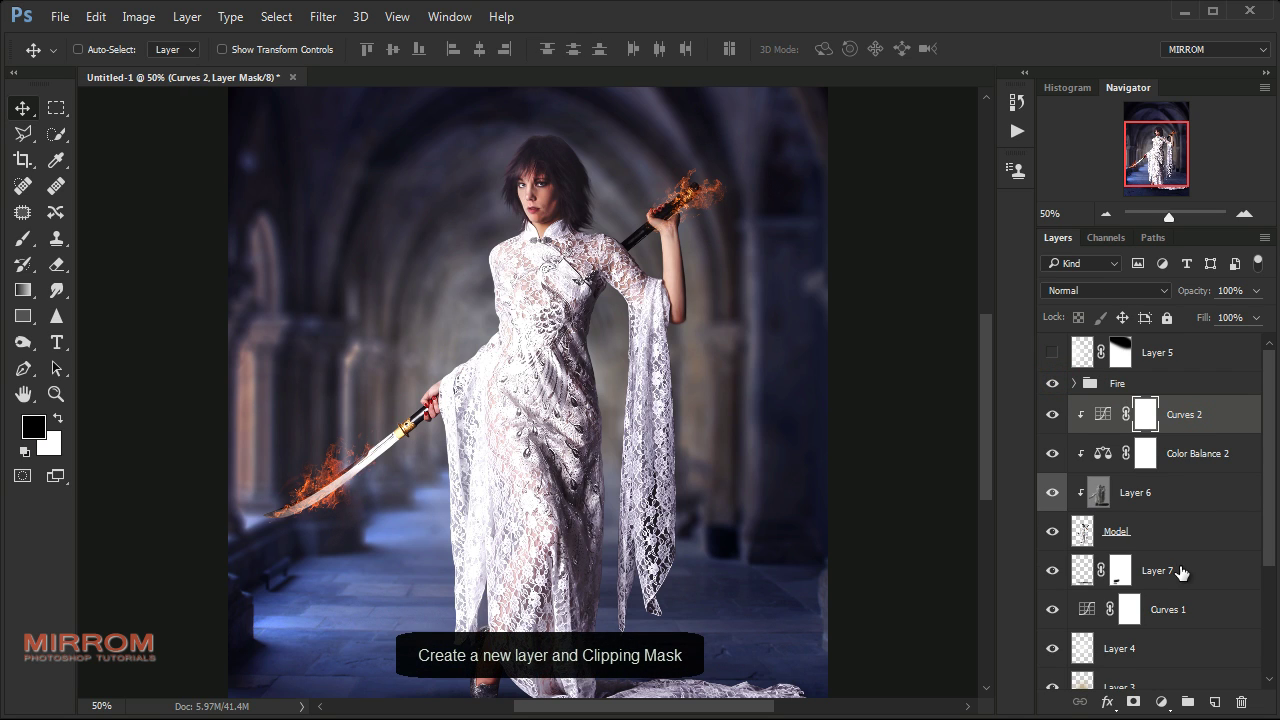
Add a clipped Color Dodge layer above Curves 2 with orange as the painting colour
left_click(1210, 698)
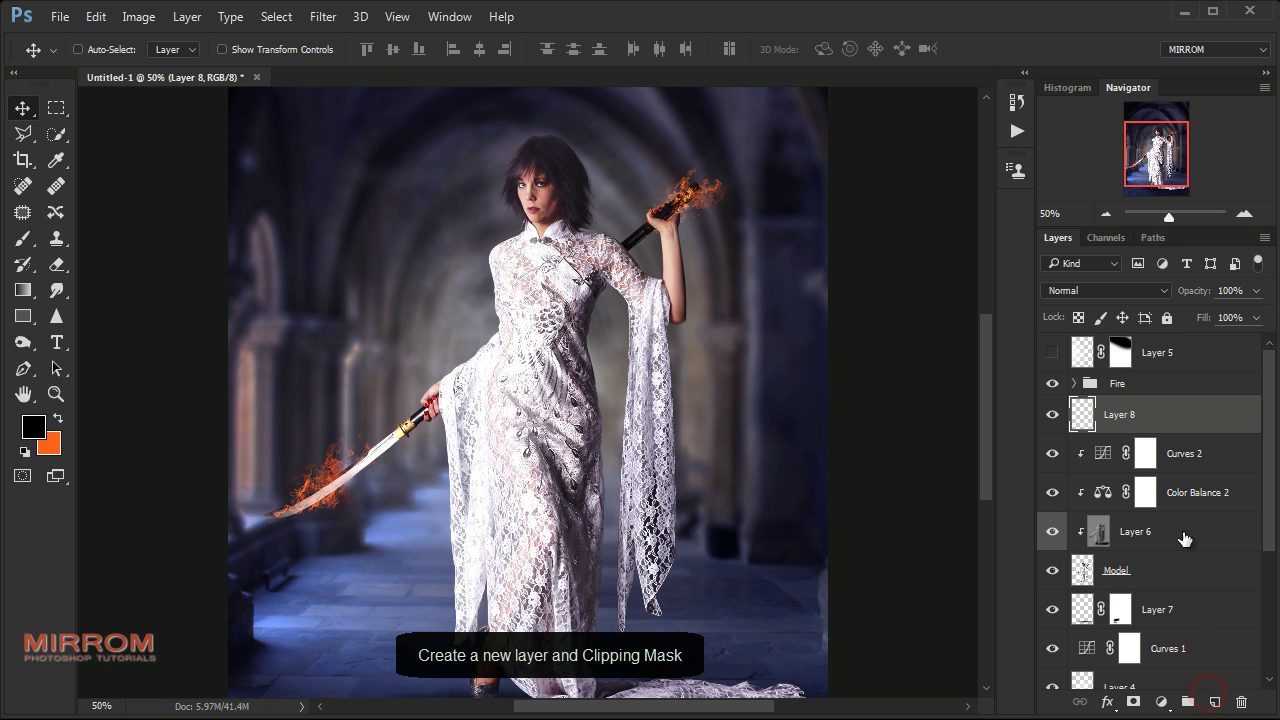
left_click(1210, 435, "alt")
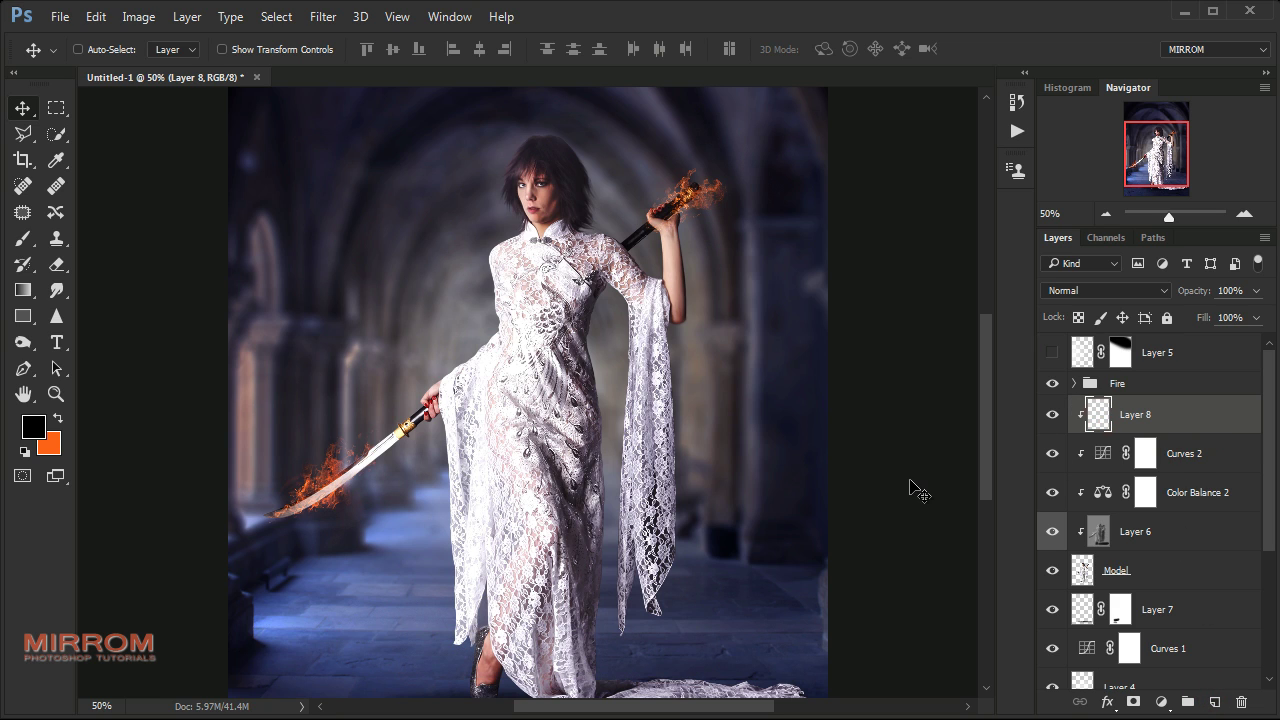
left_click(58, 421)
left_click(33, 427)
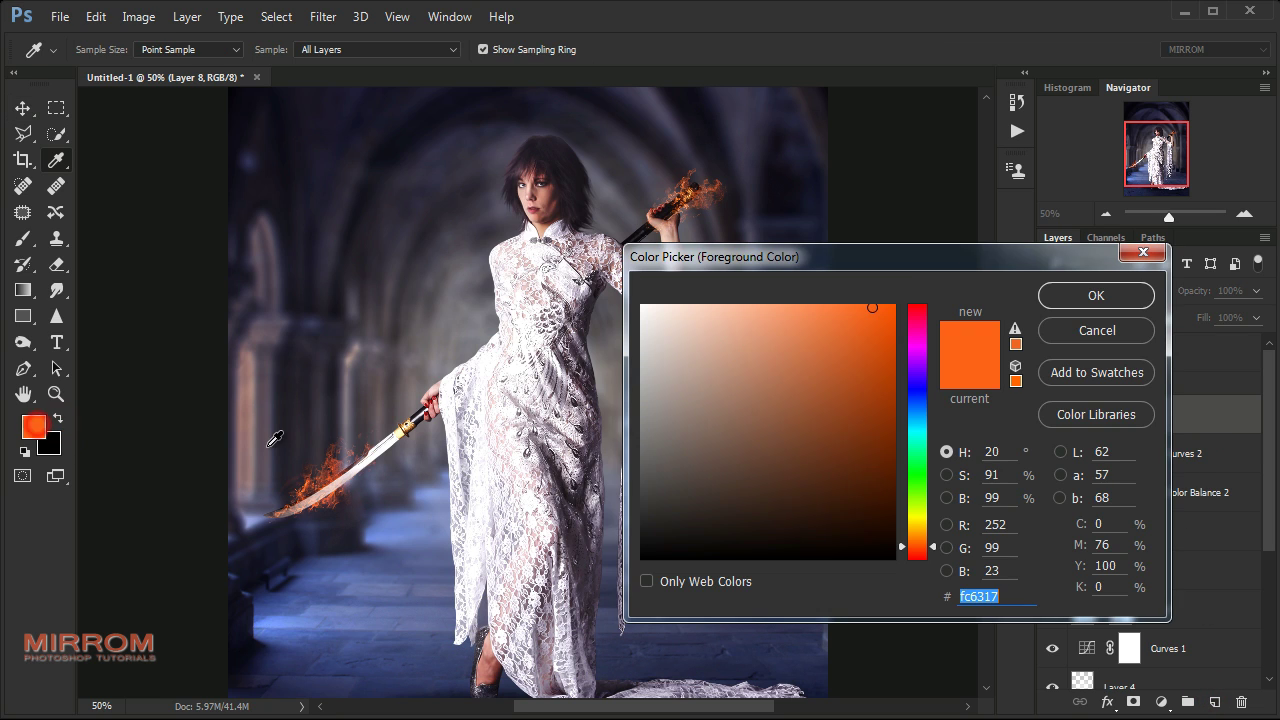
left_click(1067, 298)
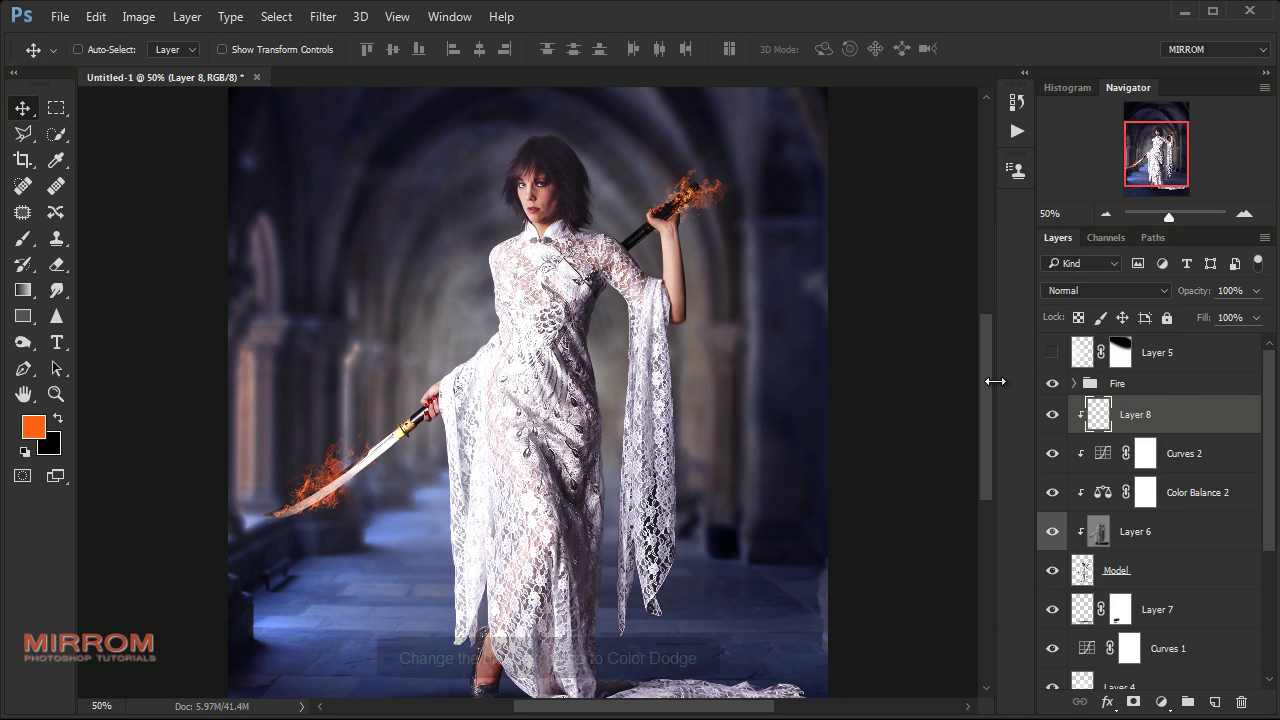
left_click(1086, 290)
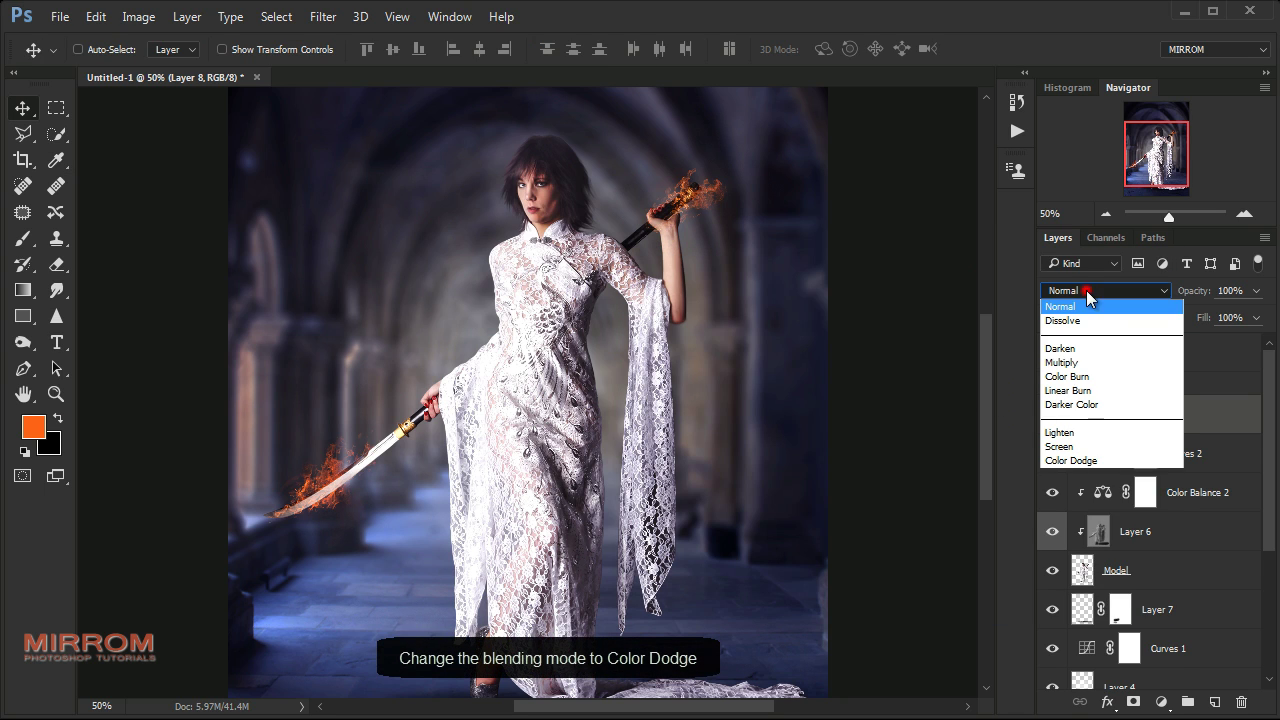
left_click(1093, 462)
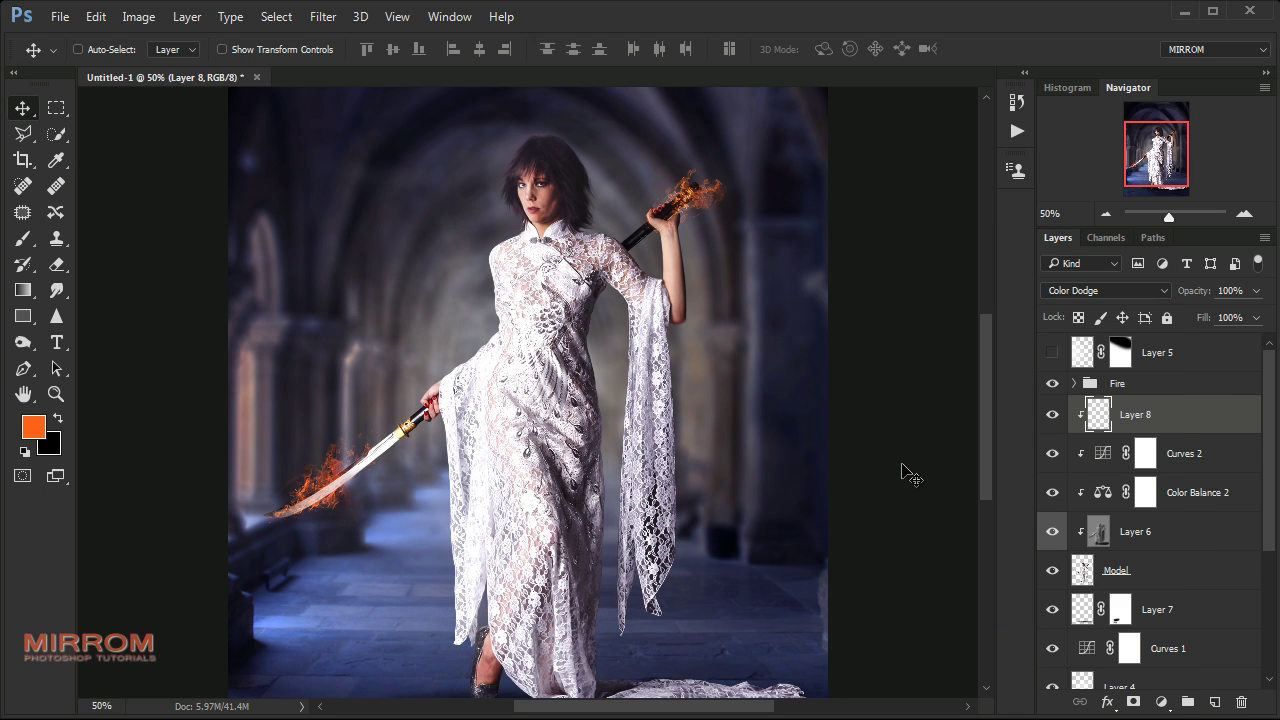
Brush an orange glow over the sword blade, grip and hilt, fading near her hair
key("b")
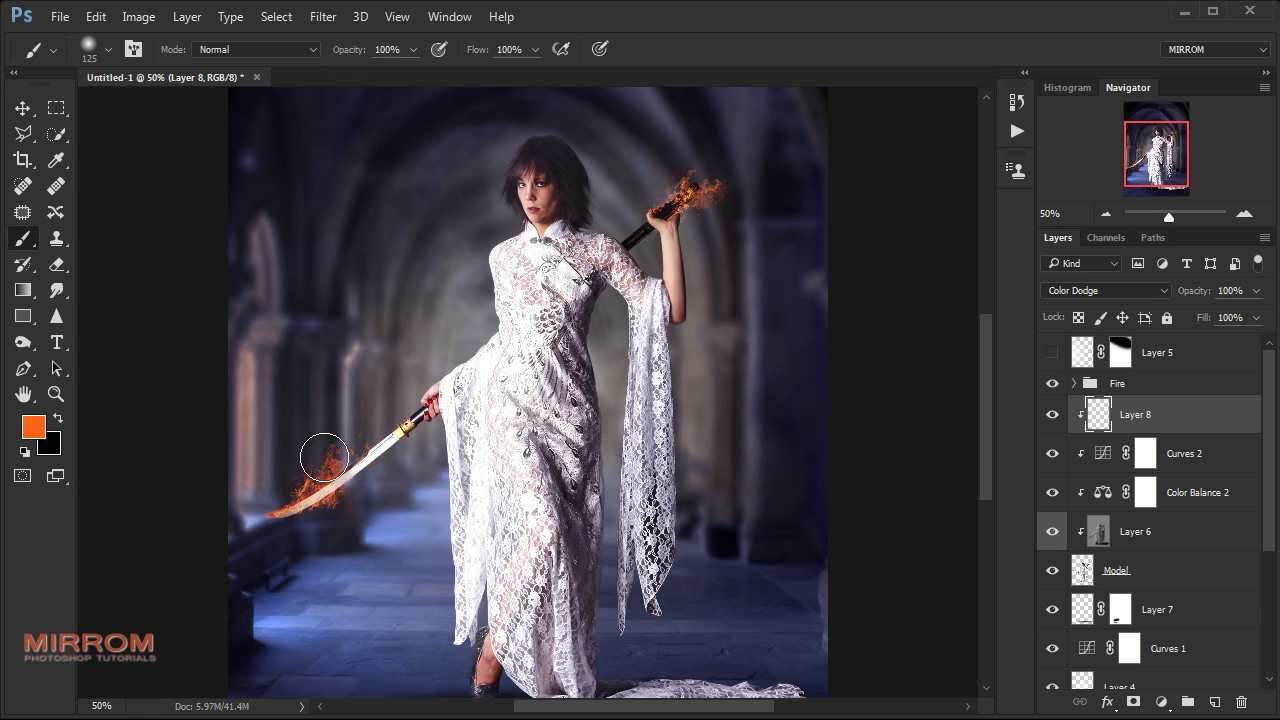
left_click_drag(378, 418, 414, 363)
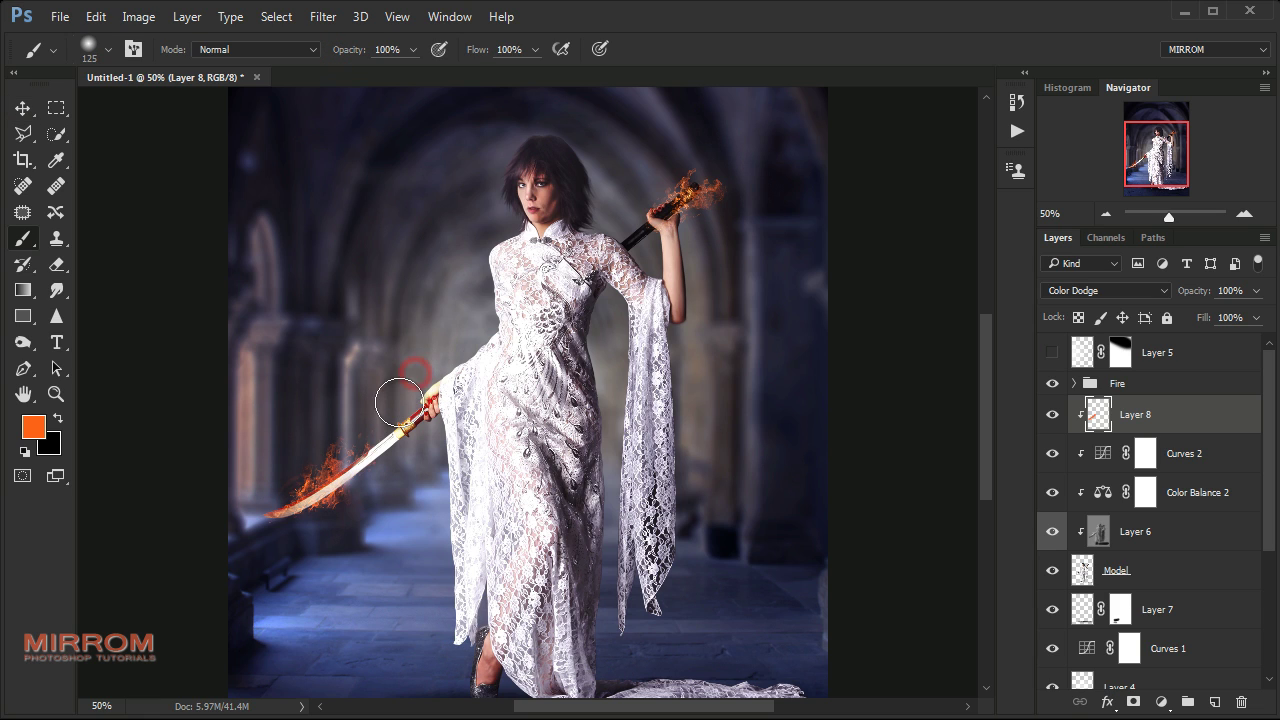
left_click_drag(337, 449, 309, 466)
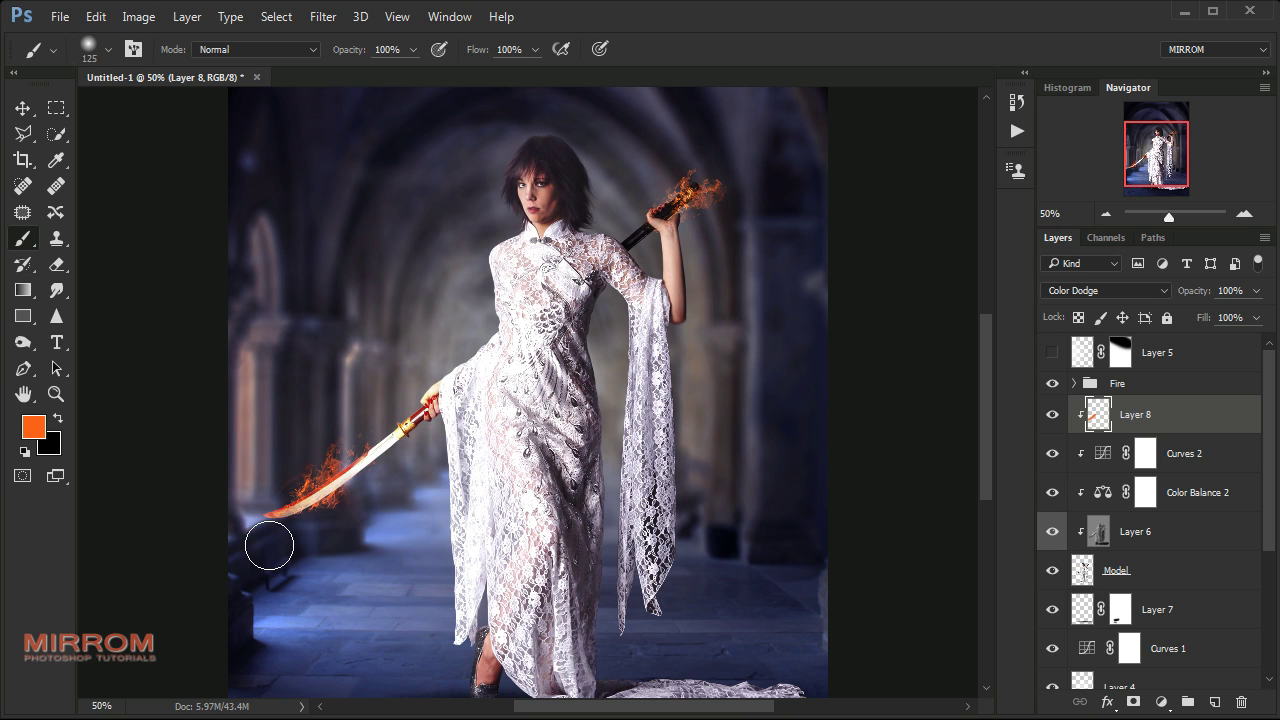
key("bracketleft")
key("6")
key("3")
left_click_drag(740, 197, 674, 163)
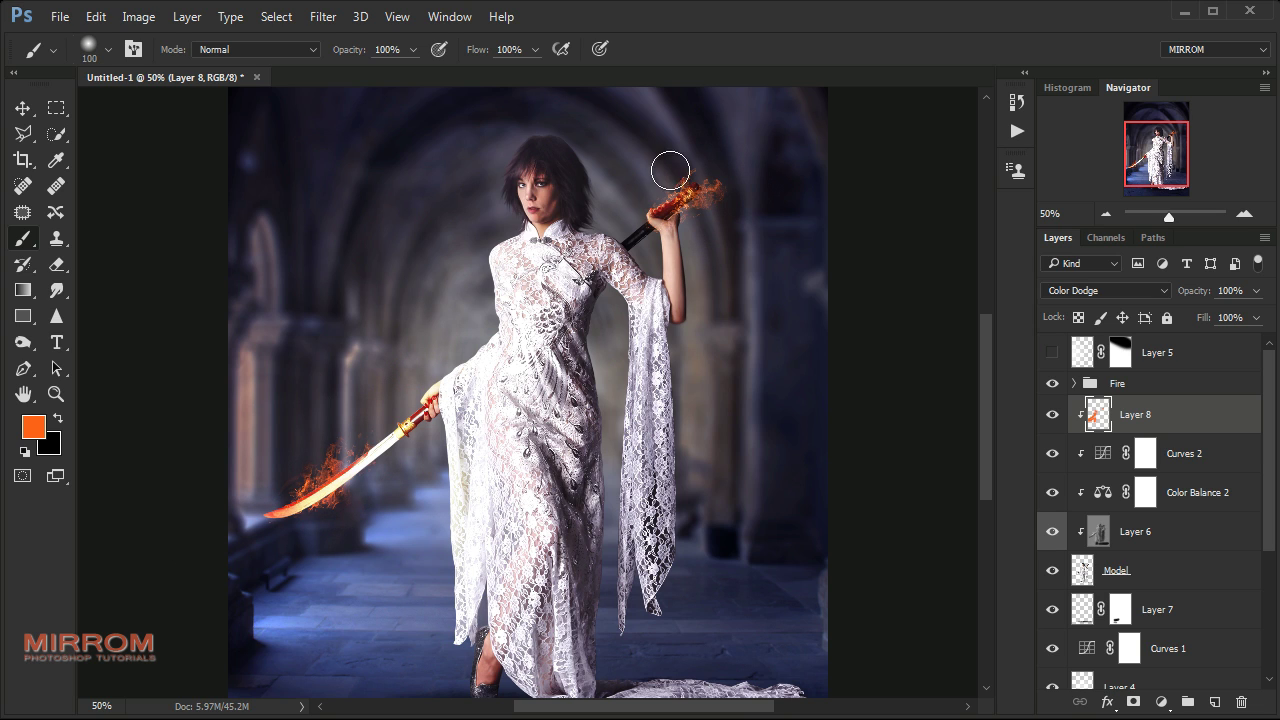
key("bracketleft")
left_click_drag(648, 214, 615, 240)
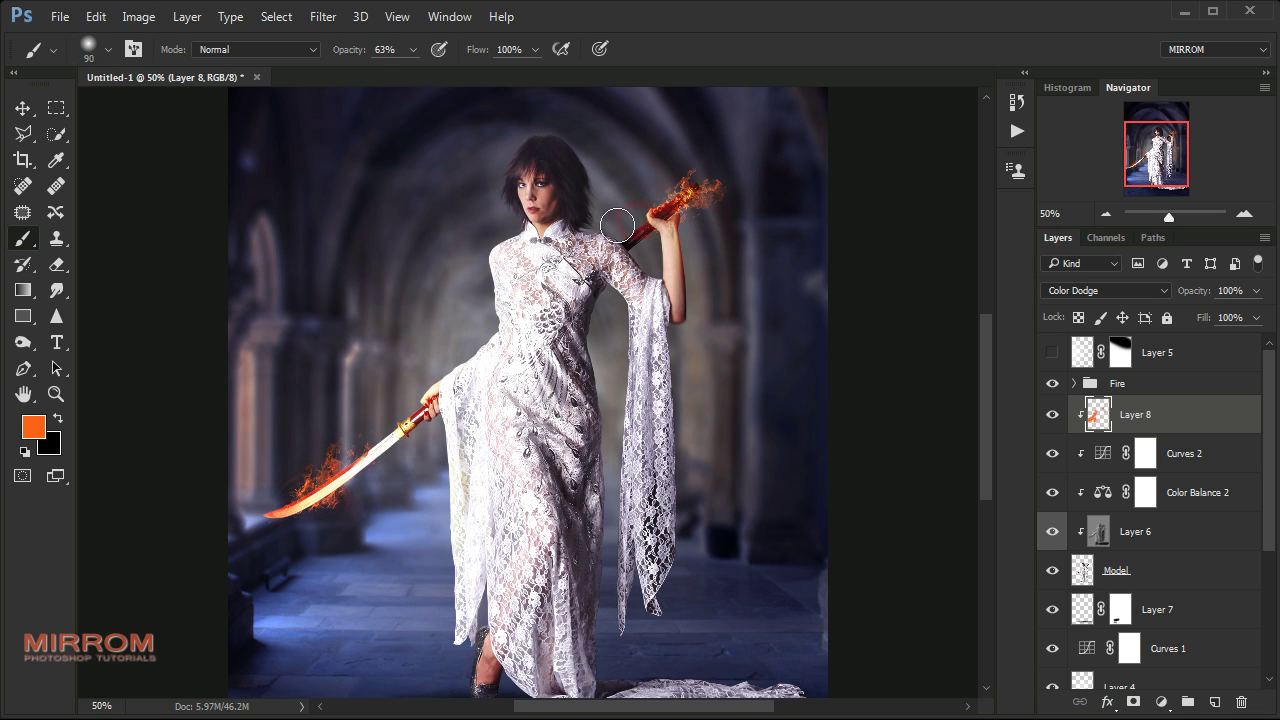
key("5")
key("1")
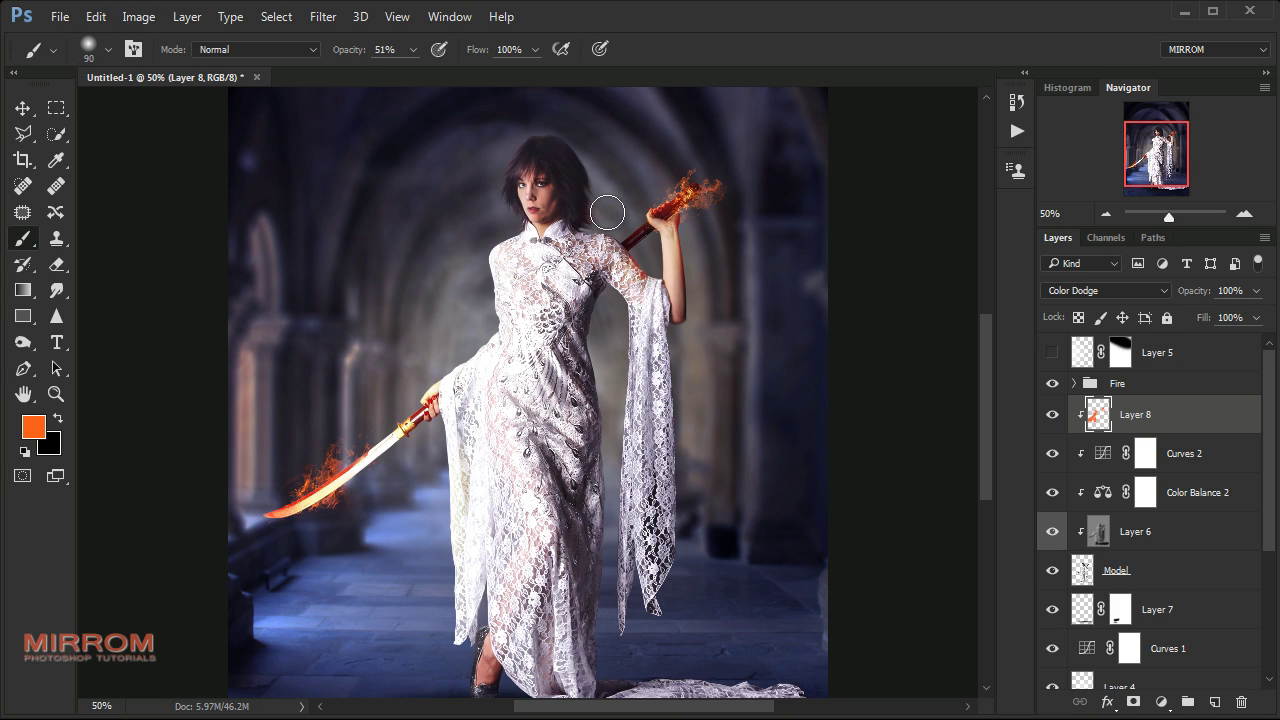
left_click_drag(493, 225, 499, 216)
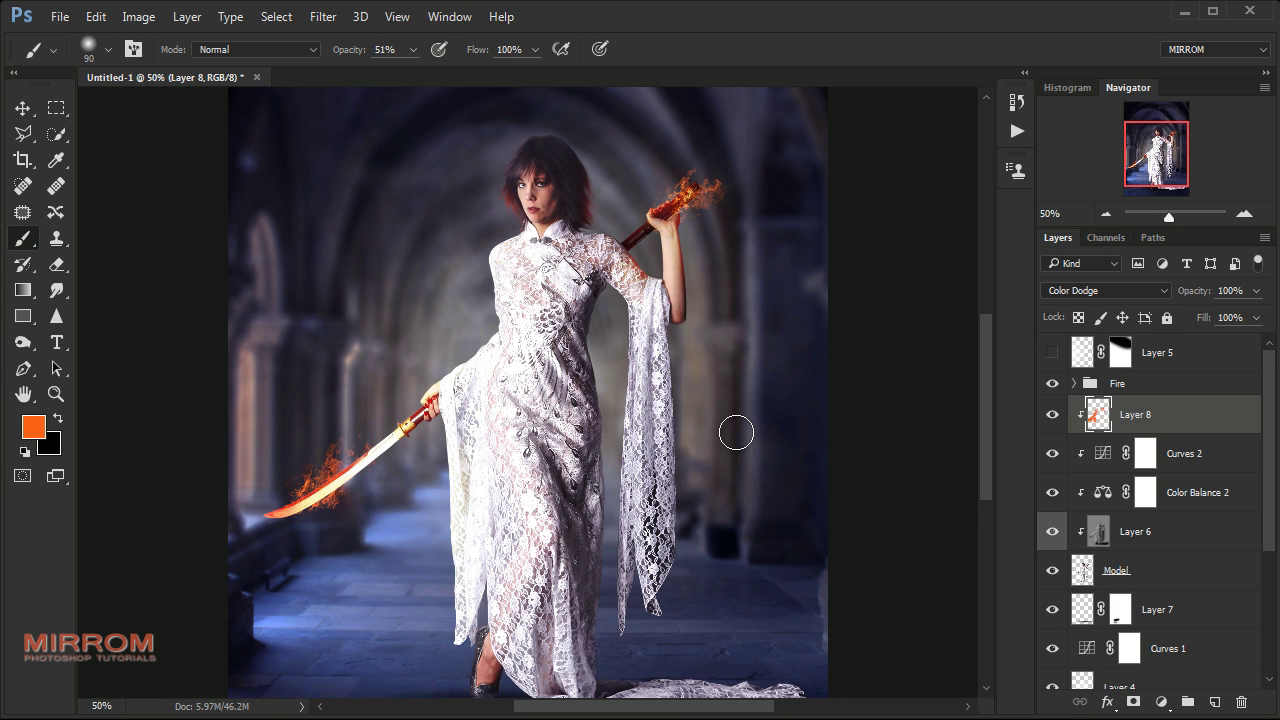
Return to the Move tool and expand the Fire group in the Layers panel
scroll(736, 432, "down", 2)
scroll(736, 432, "down", 2)
scroll(736, 432, "up", 2)
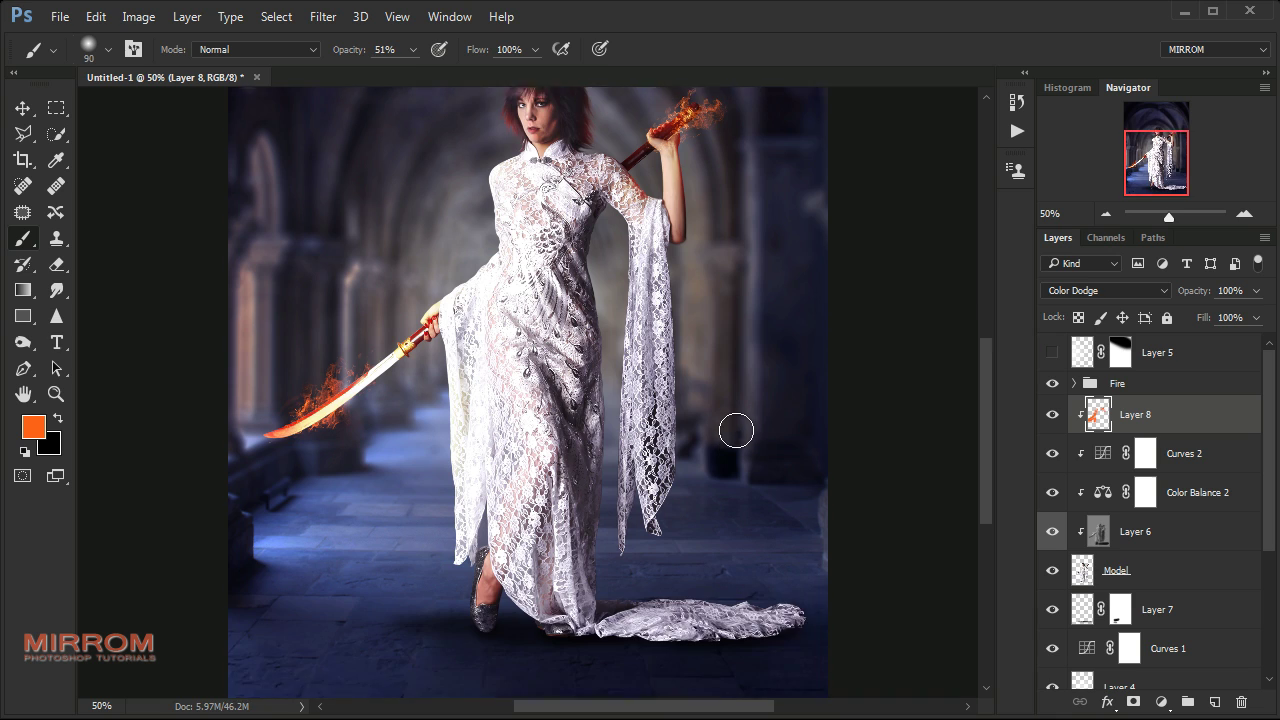
scroll(736, 432, "up", 2)
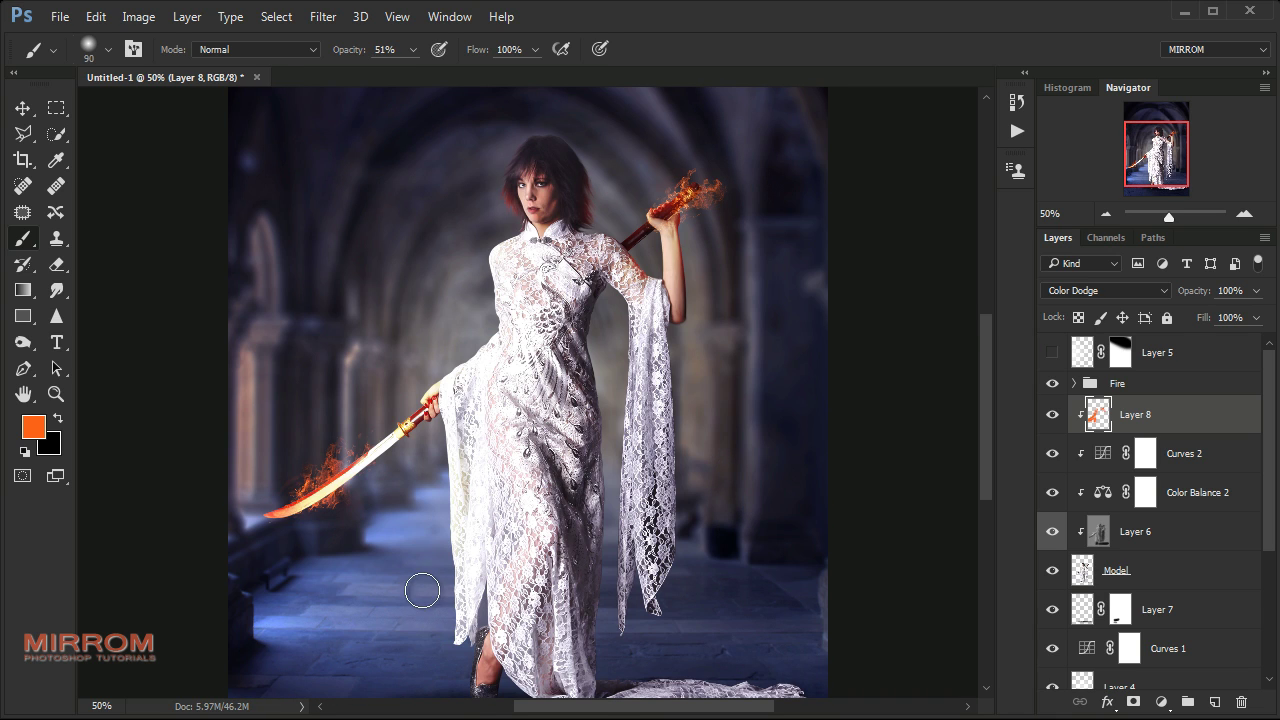
scroll(434, 580, "down", 3)
key("v")
scroll(737, 497, "up", 3)
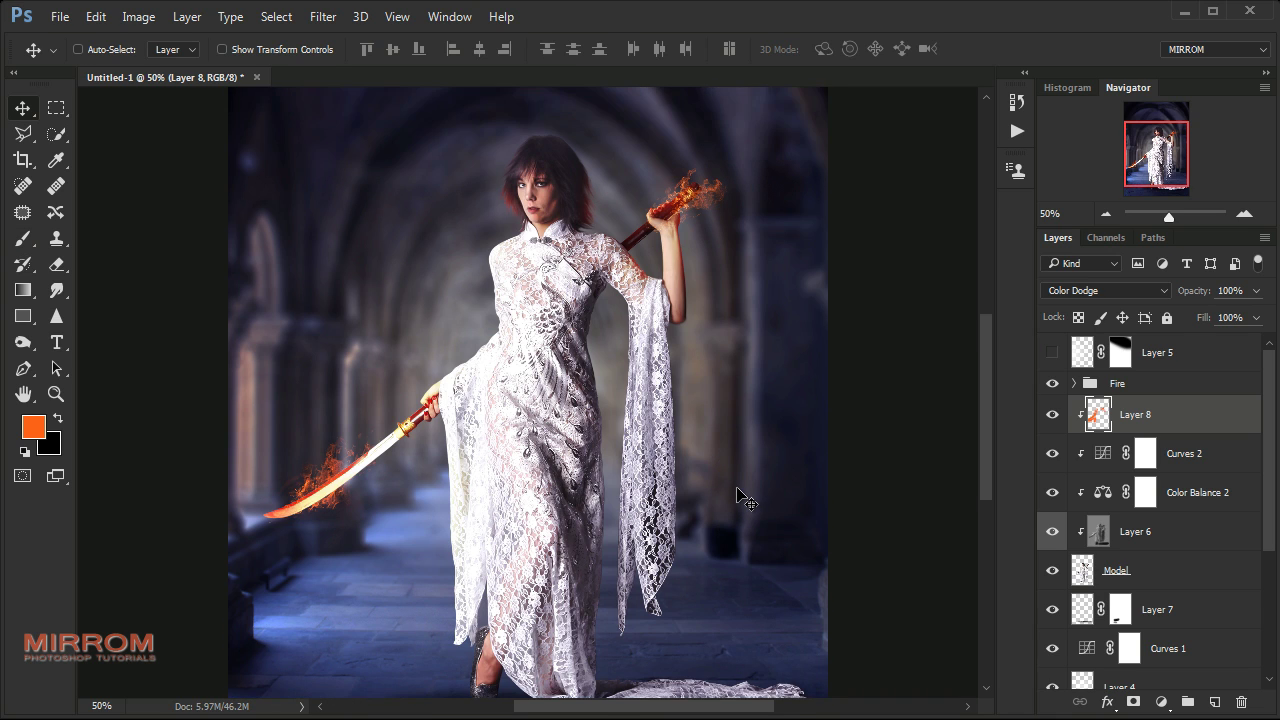
scroll(745, 500, "down", 1)
left_click(1074, 384)
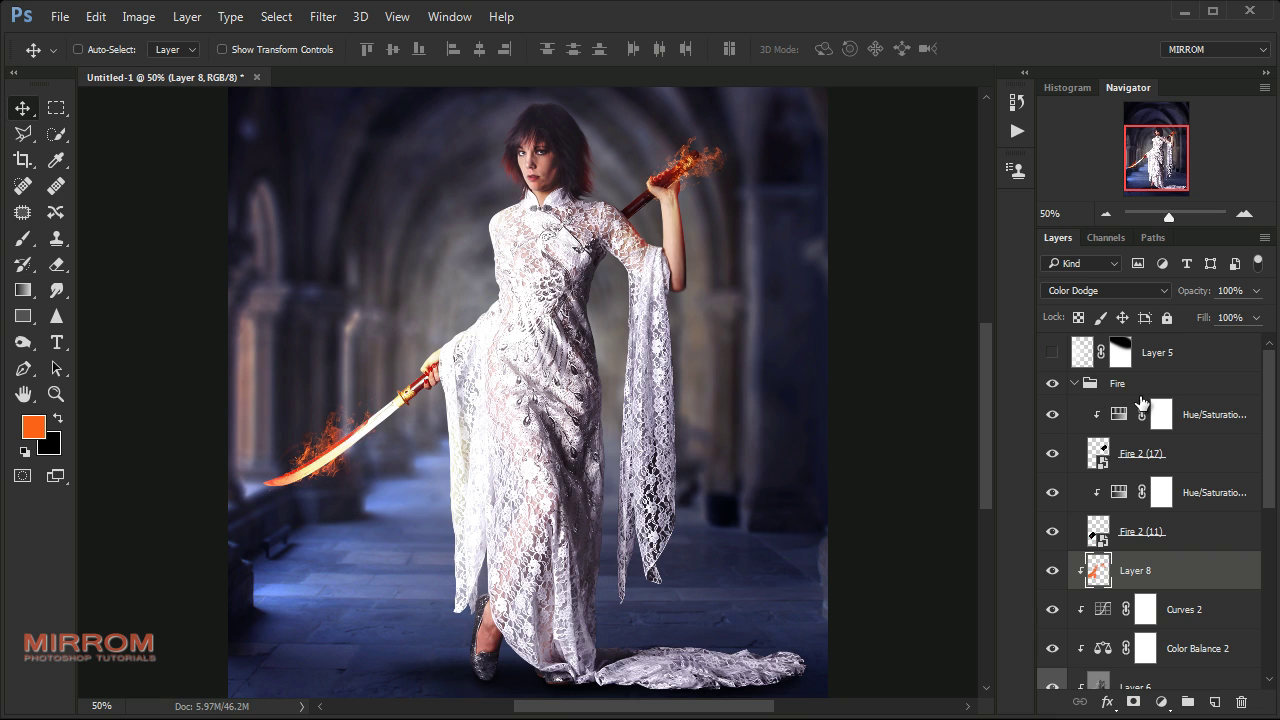
Unlock the Background and group it with the layers up to Curves 1 as 'Background'
left_click(1074, 384)
left_click(1116, 383)
scroll(1144, 539, "down", 5)
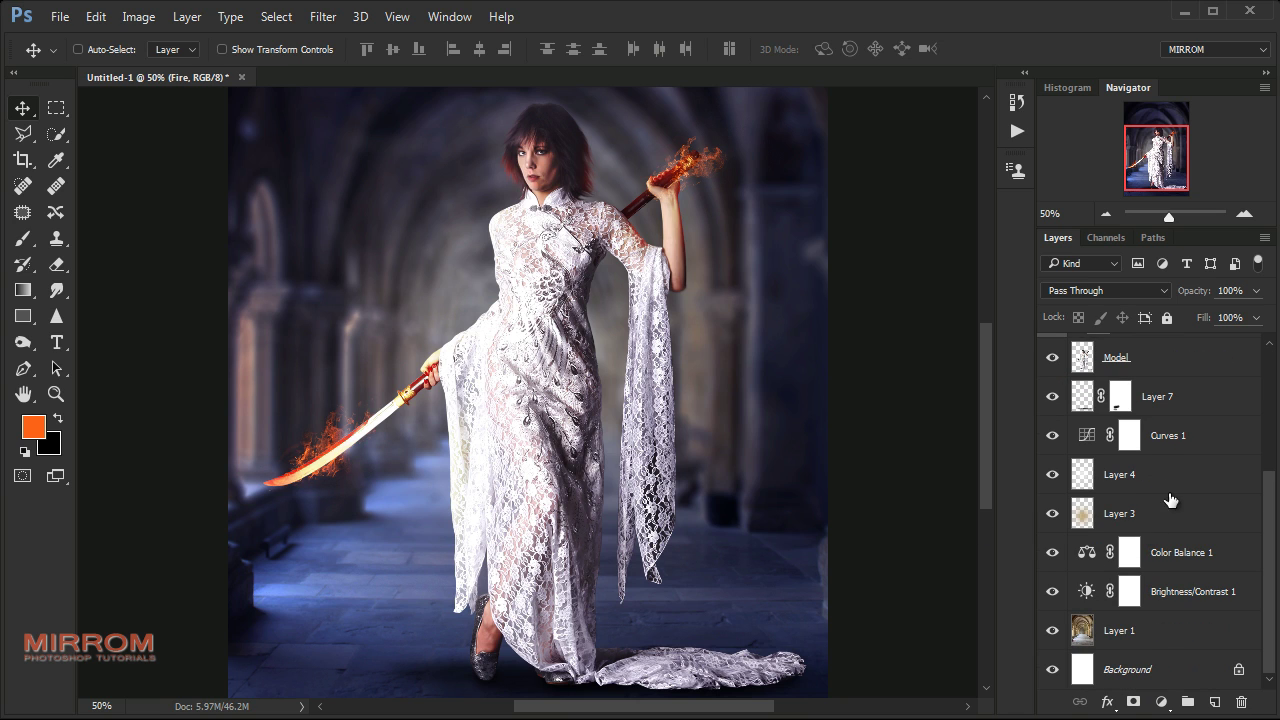
left_click(1192, 446)
double_click(1052, 435)
left_click(1238, 669)
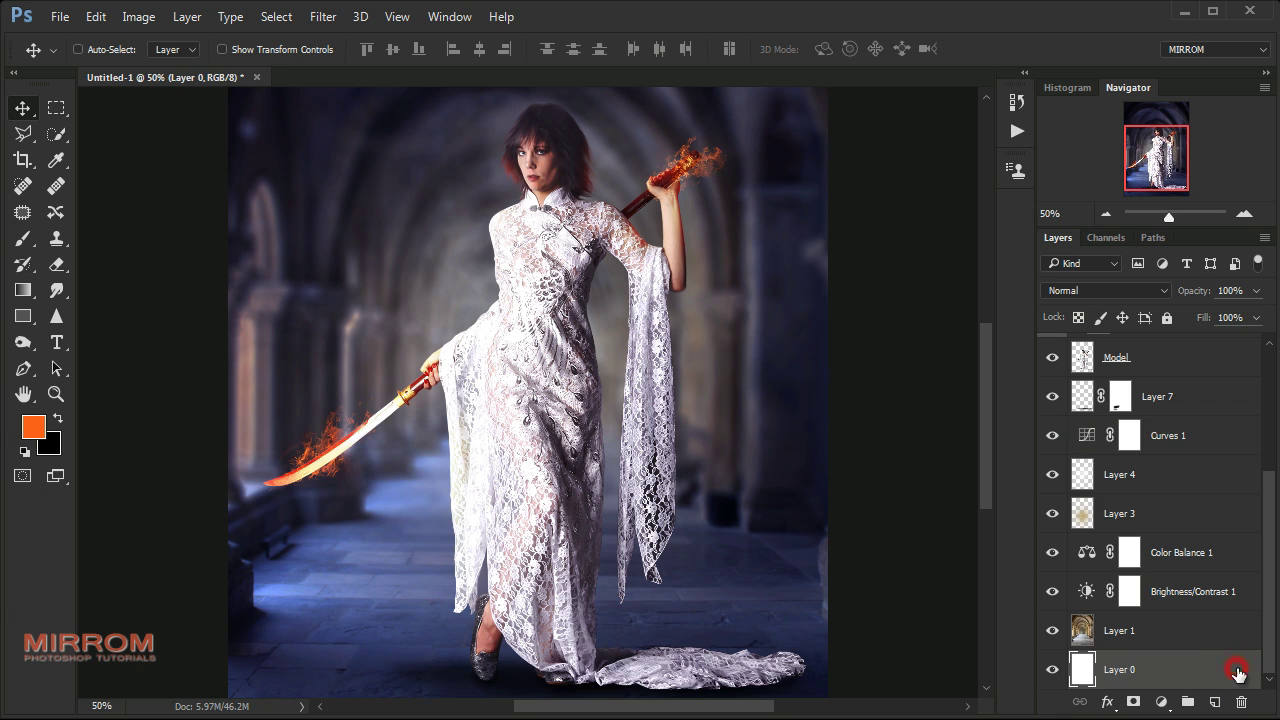
left_click(1176, 444, "shift")
key("ctrl+g")
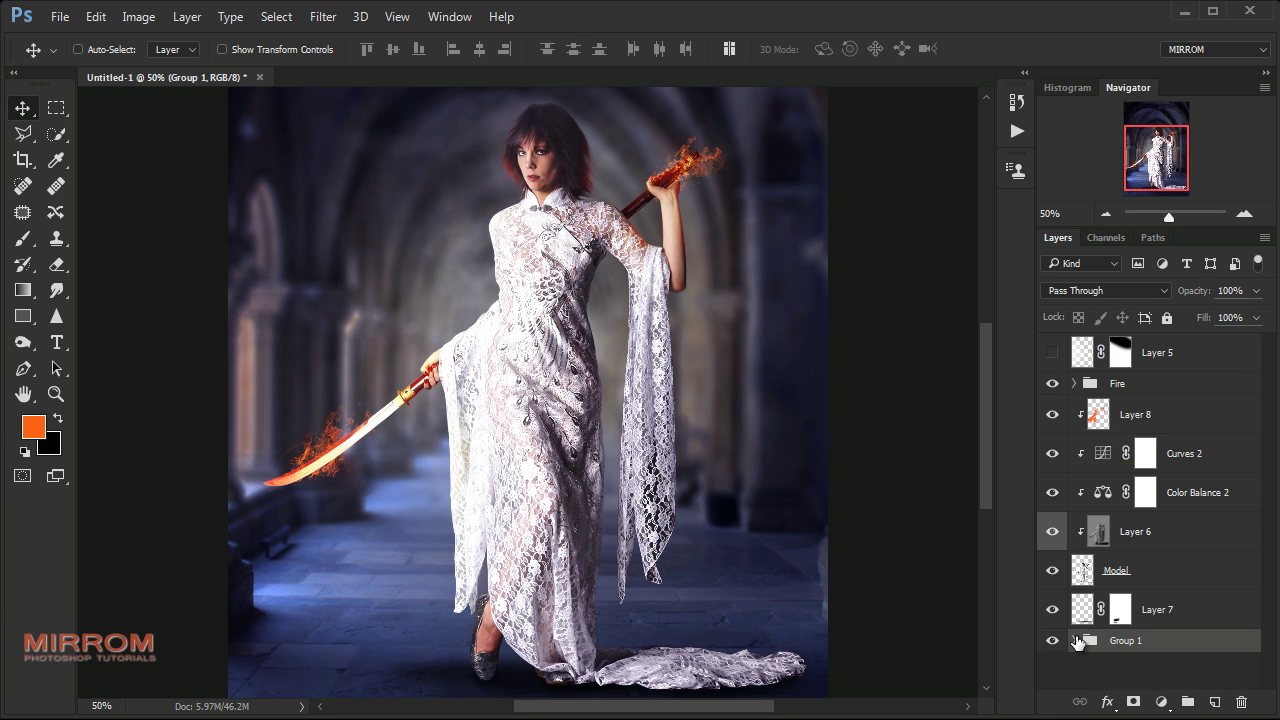
left_click(1052, 640)
type("nd")
key("Return")
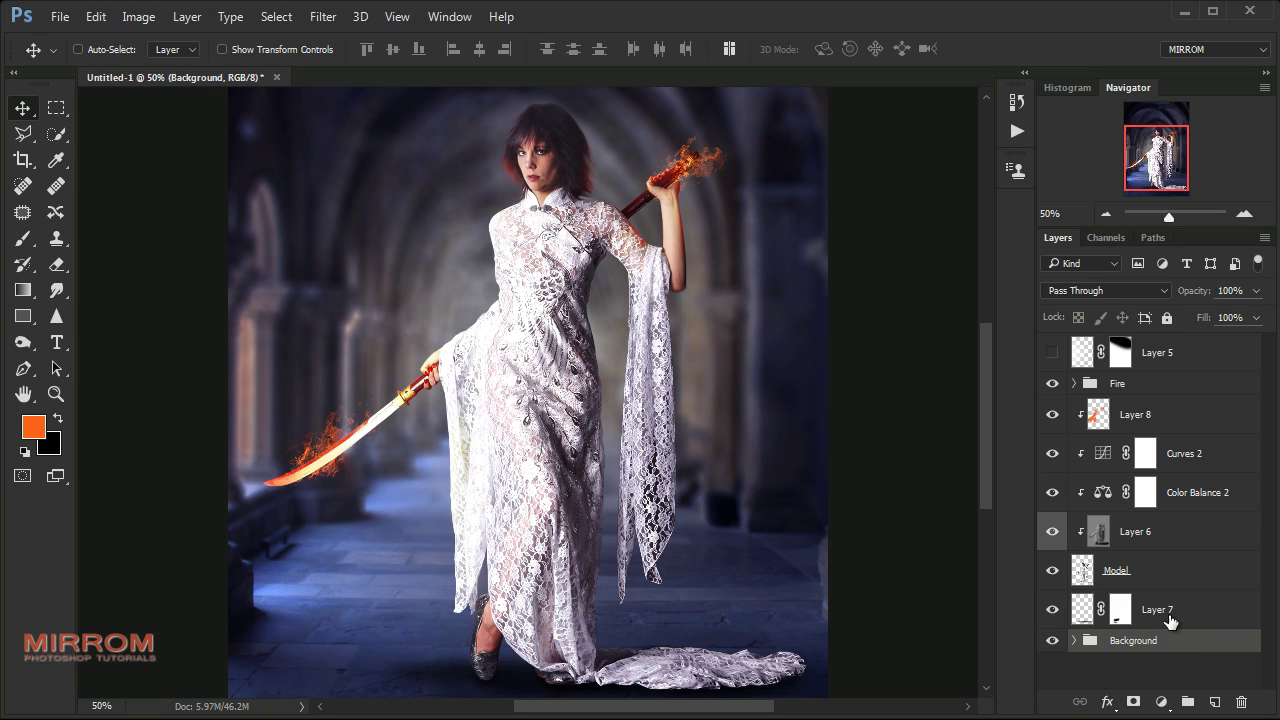
Add Layer 9 in Color Dodge and brush a soft reddish glow on the lower-left floor
scroll(1155, 647, "down", 2)
left_click(1213, 701)
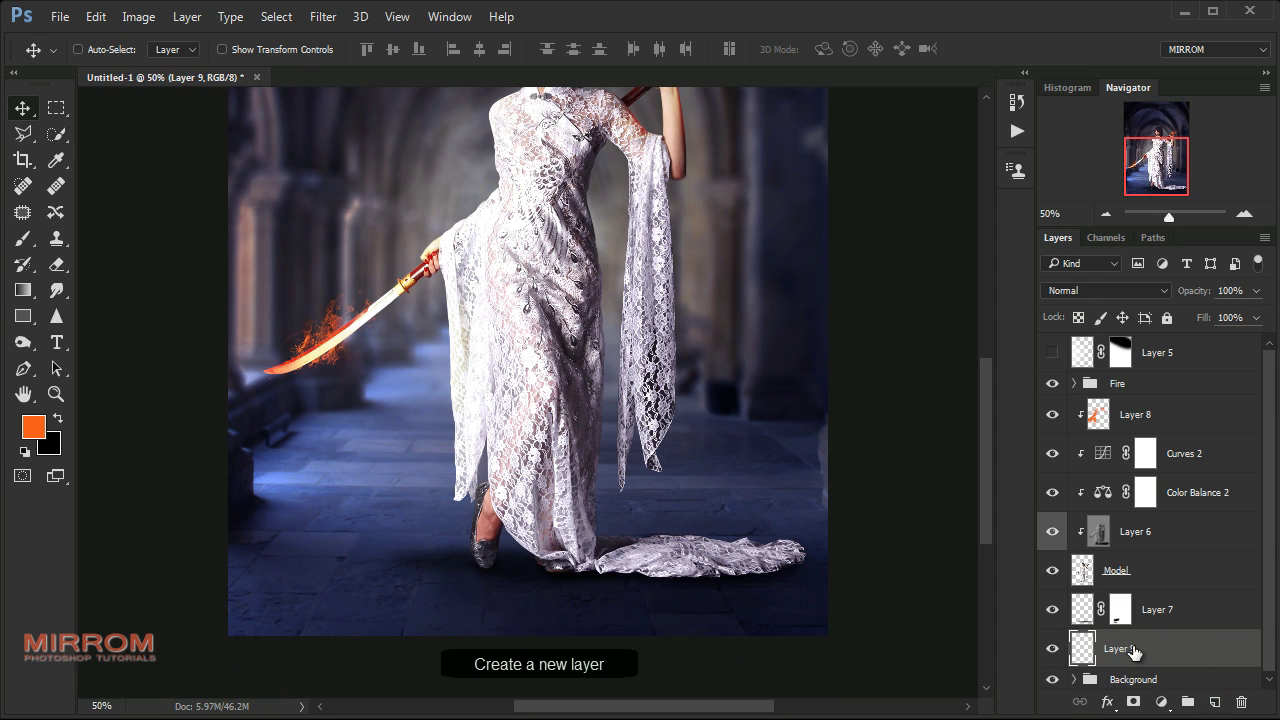
key("b")
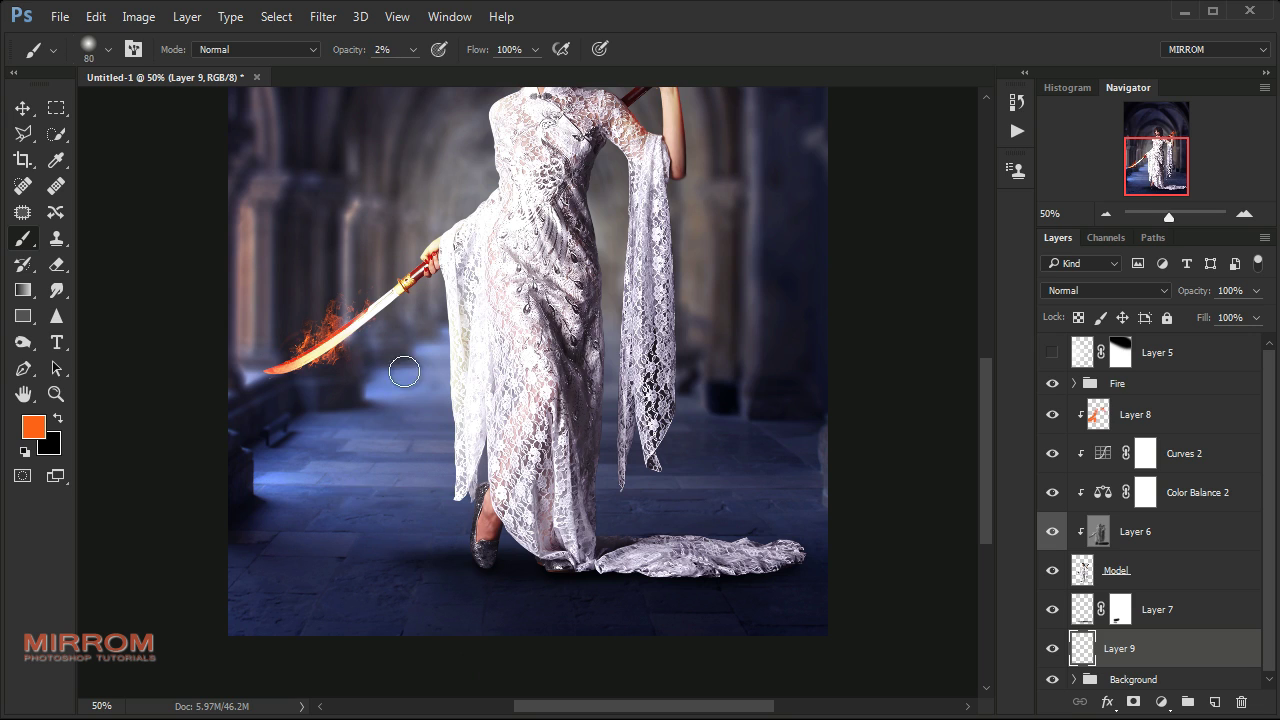
type("21")
key("bracketright")
key("bracketright")
key("bracketright")
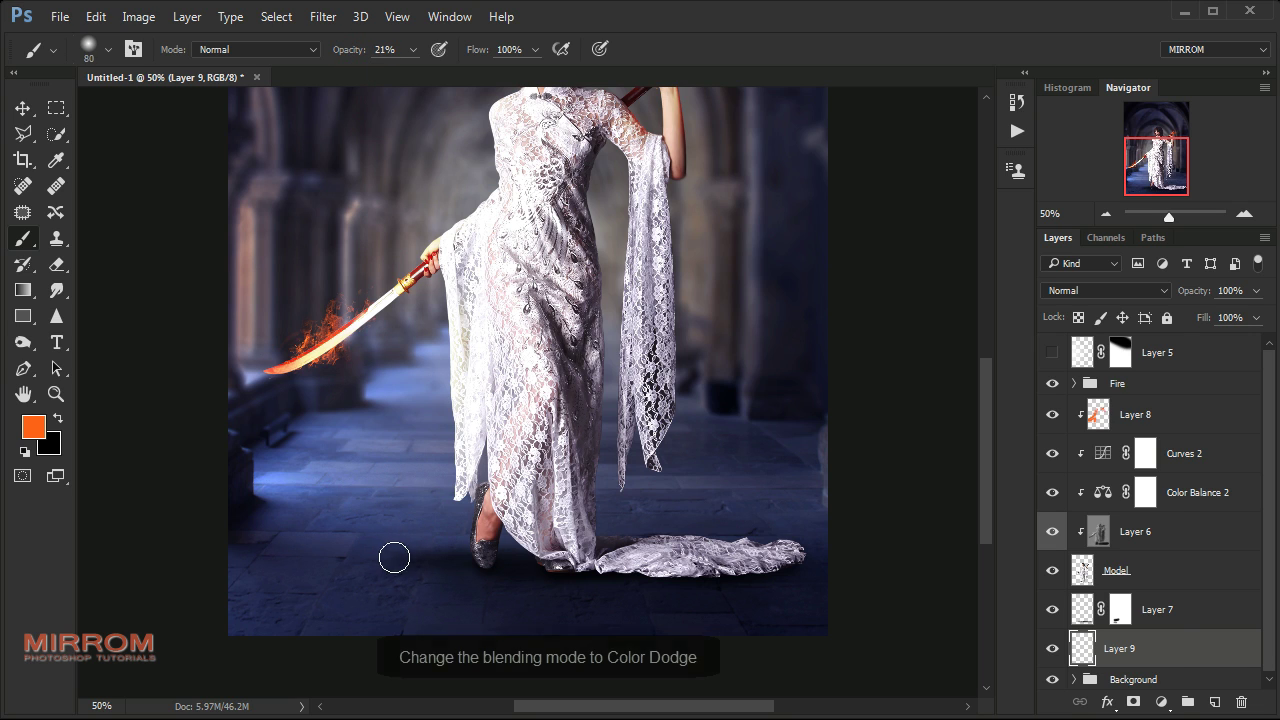
left_click(1083, 291)
left_click(1083, 461)
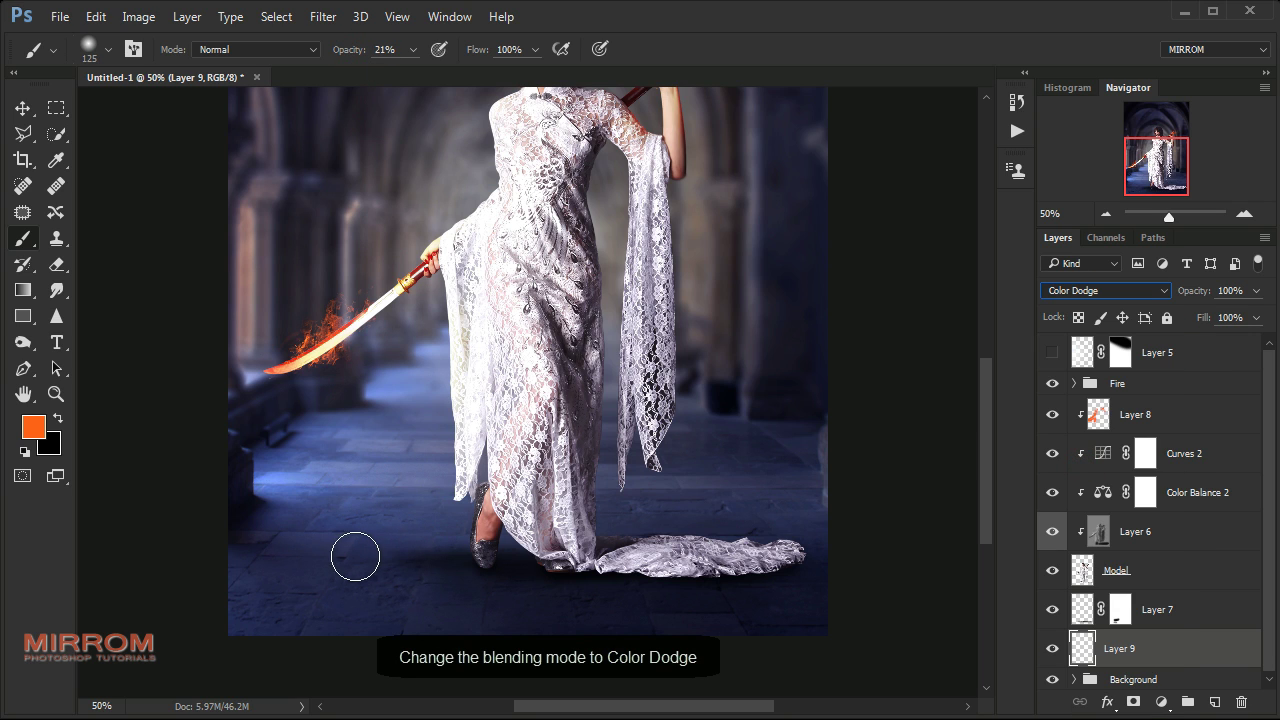
key("bracketright")
key("bracketright")
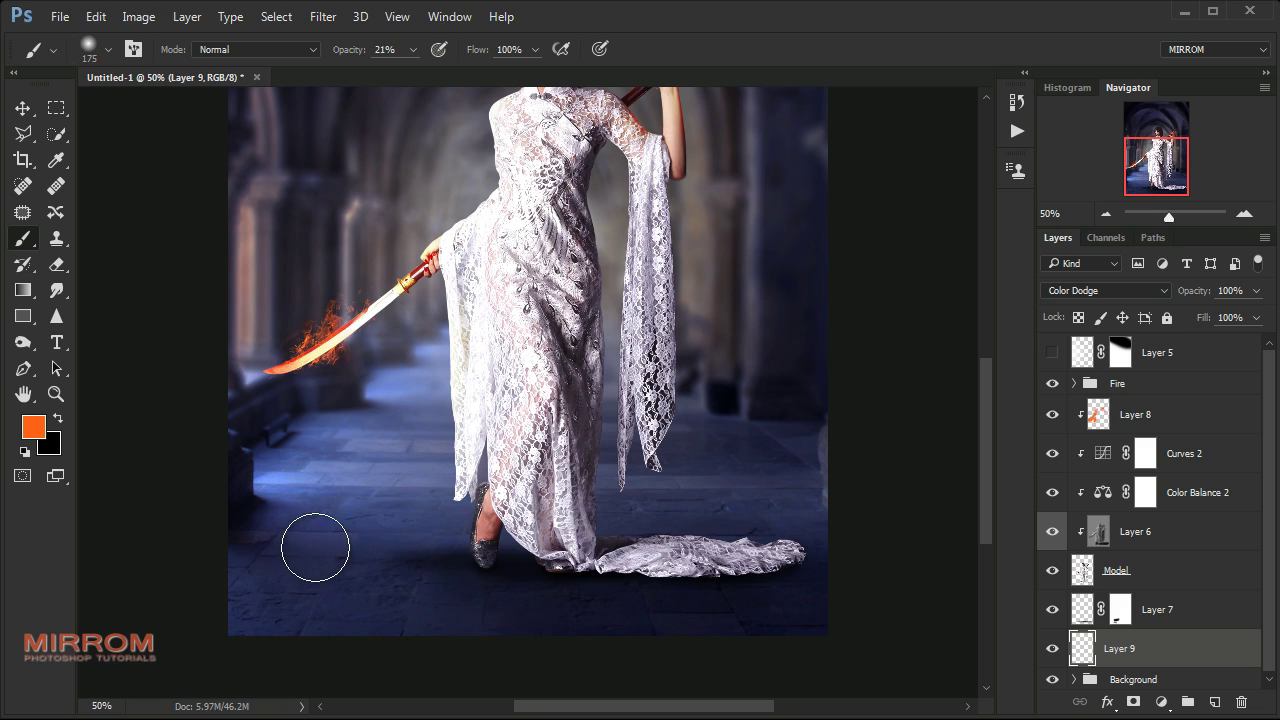
left_click_drag(281, 545, 420, 548)
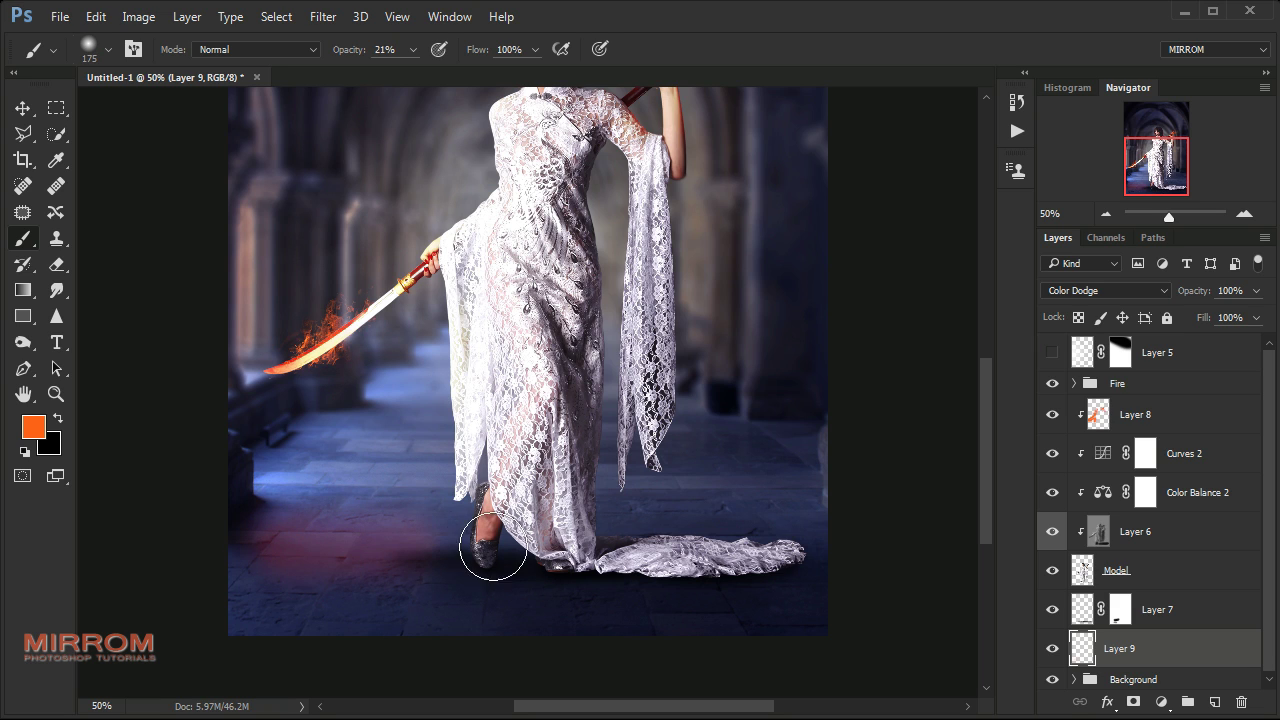
Erase part of the floor glow and lower Layer 9's opacity to 59%
key("v")
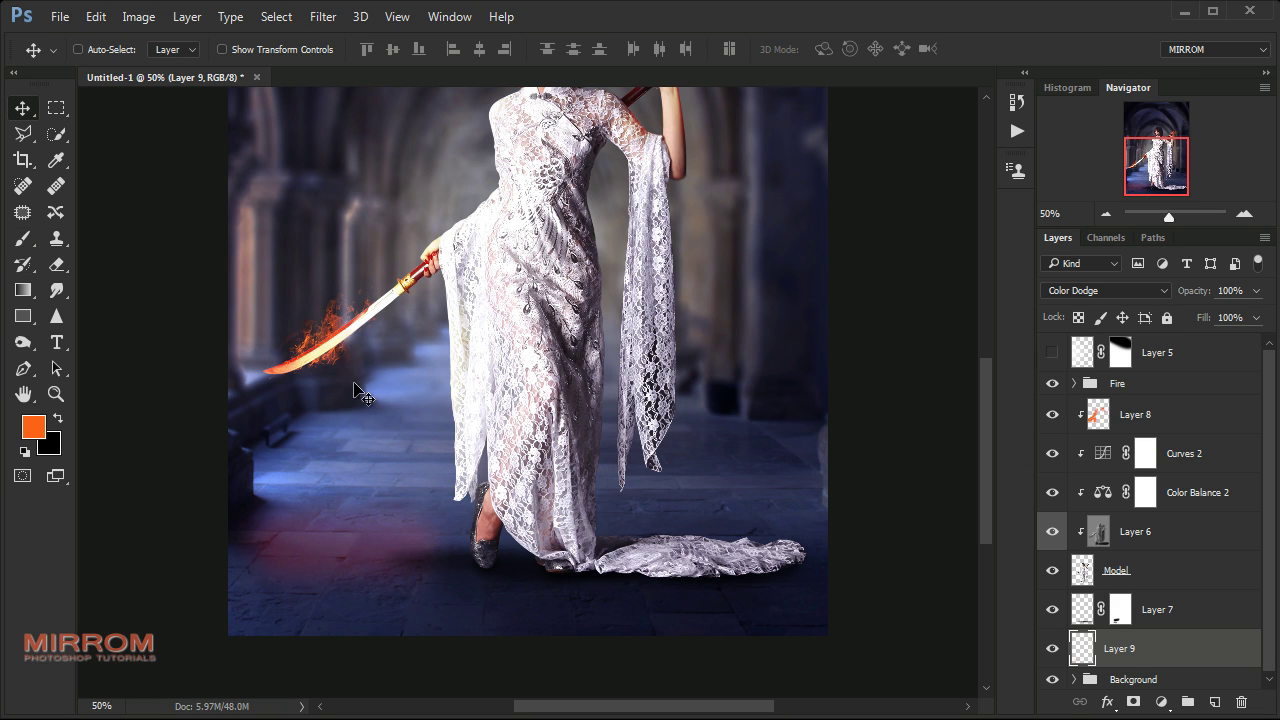
left_click(62, 265)
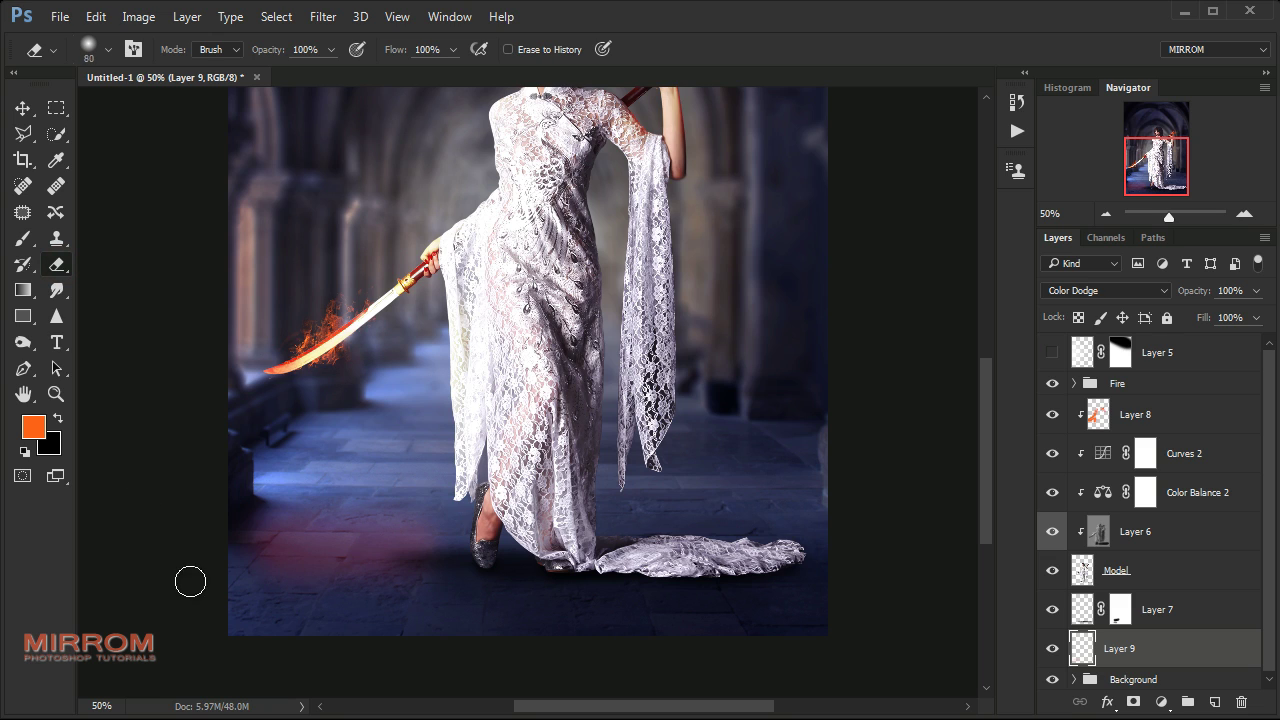
key("bracketright")
key("bracketright")
key("bracketright")
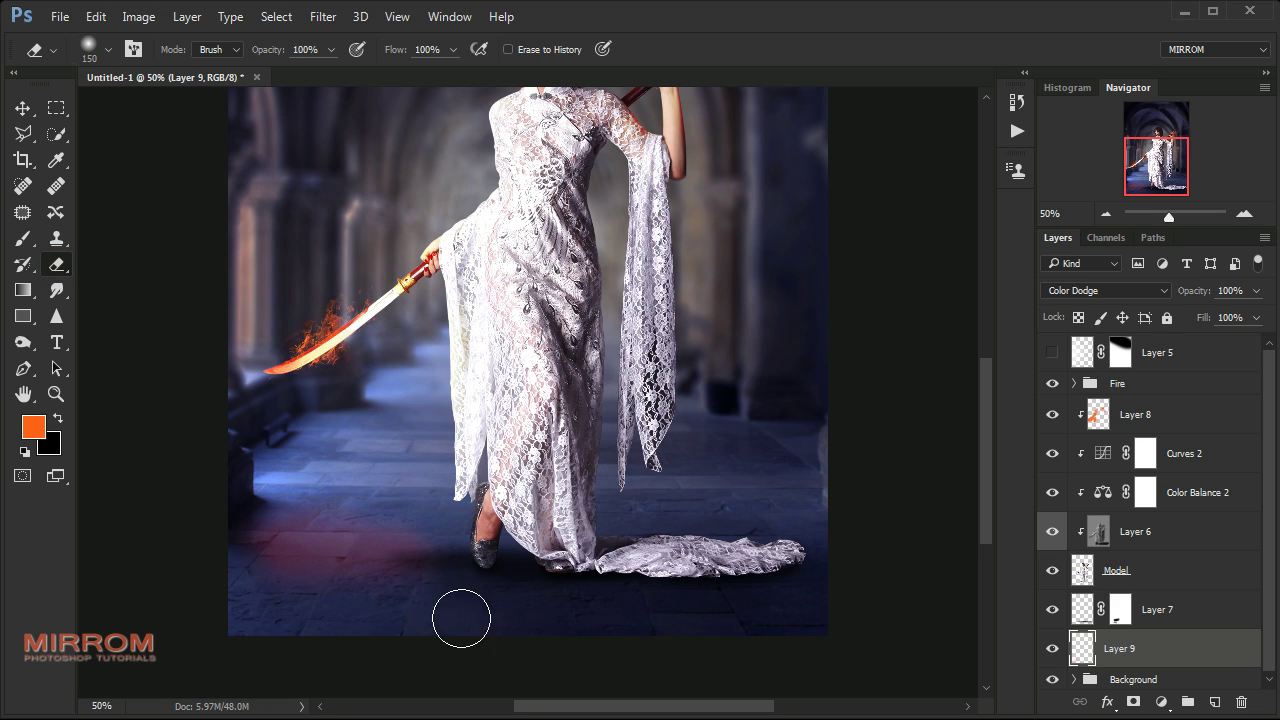
key("bracketright")
left_click_drag(1195, 291, 1187, 297)
key("v")
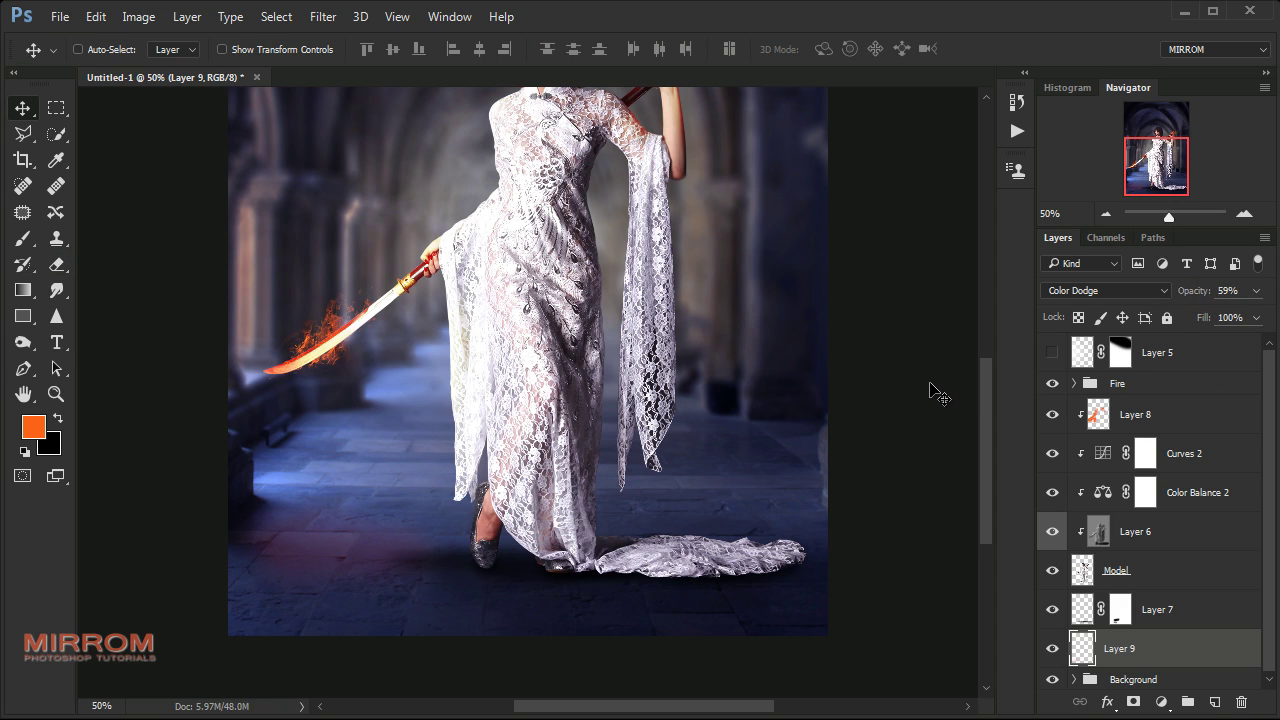
left_click(57, 264)
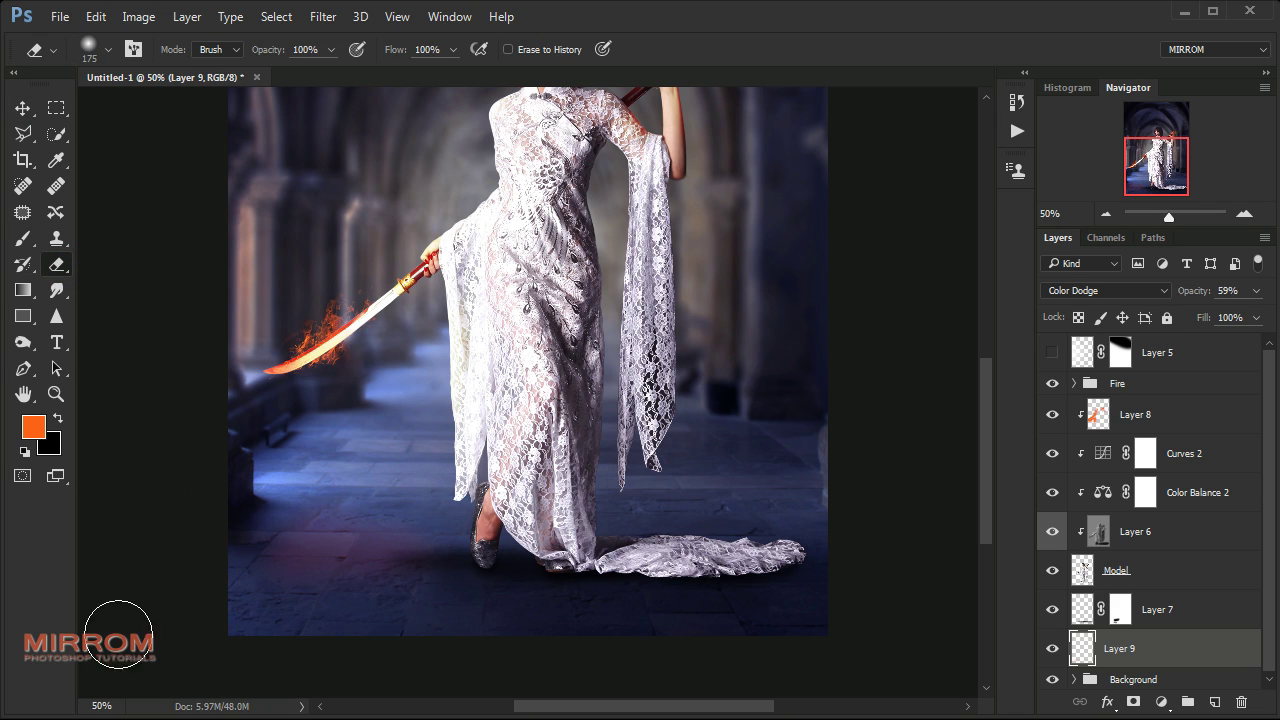
left_click(296, 602)
left_click(342, 612)
key("v")
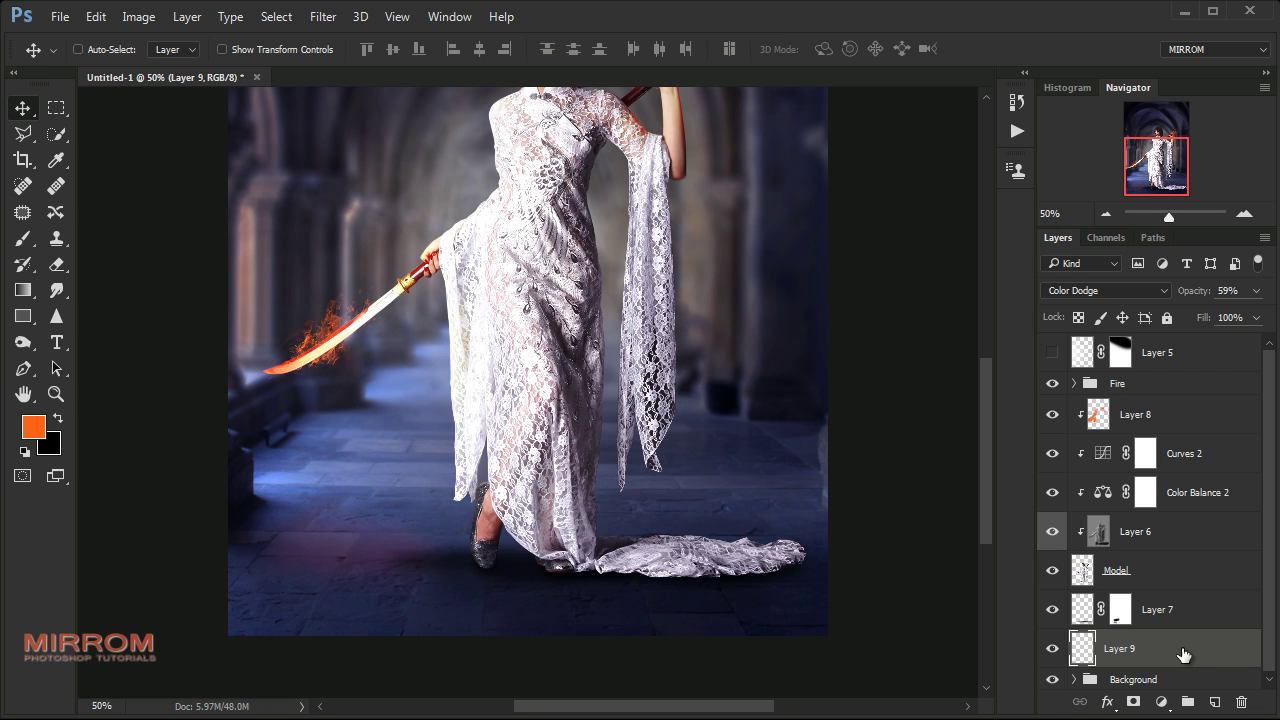
scroll(940, 495, "up", 2)
scroll(360, 225, "up", 1)
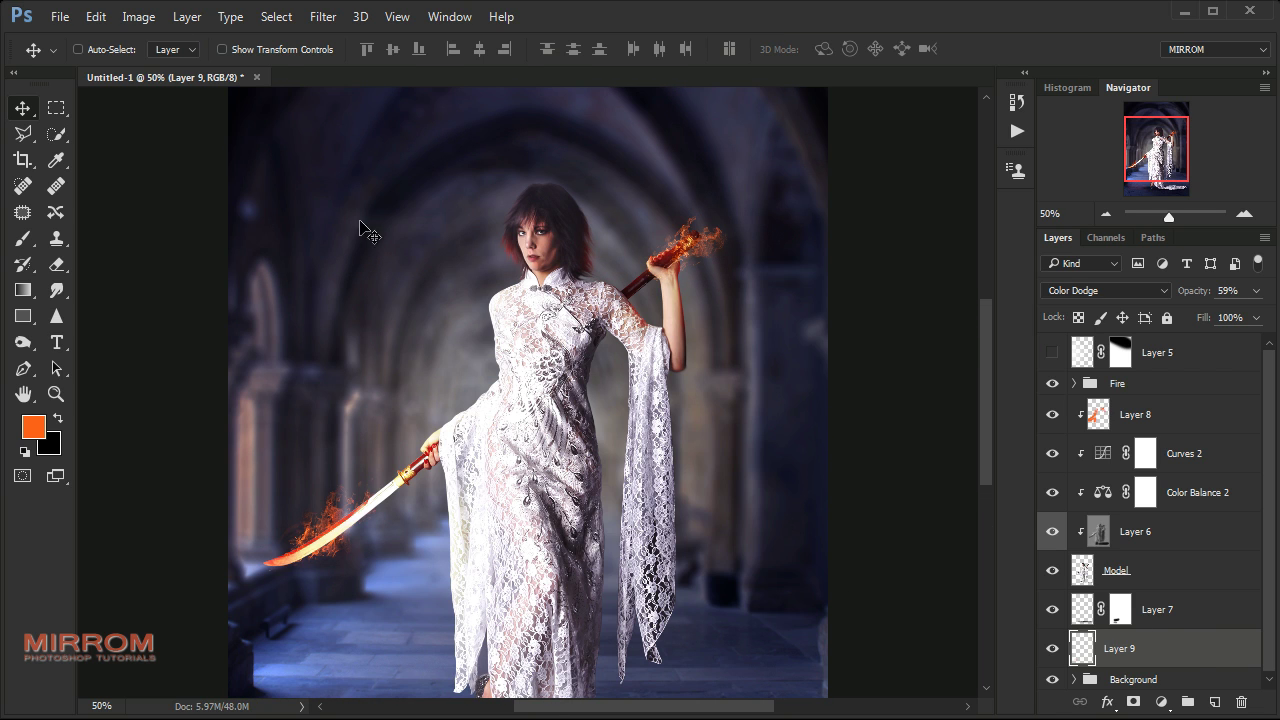
Place cosmos-1853491_1920 in Screen mode, rotated about 124° and enlarged around the woman
key("ctrl+minus")
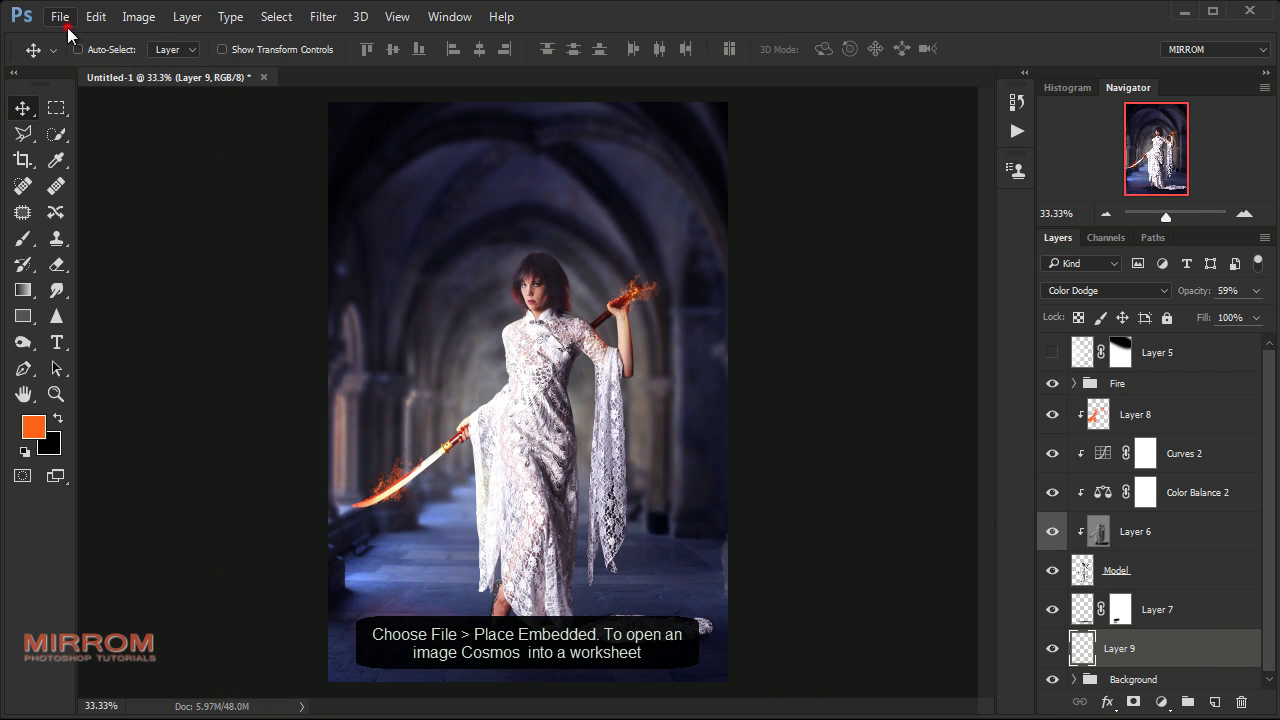
left_click(60, 16)
left_click(149, 370)
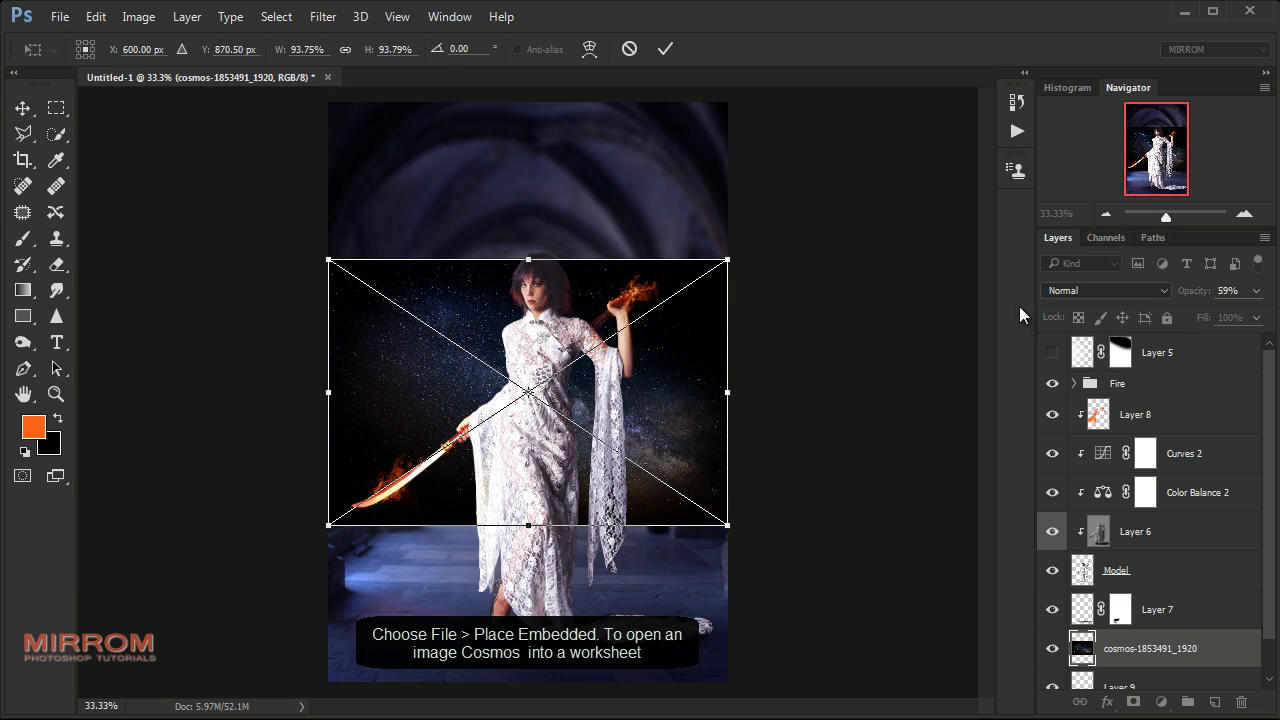
left_click(1105, 290)
left_click(1070, 449)
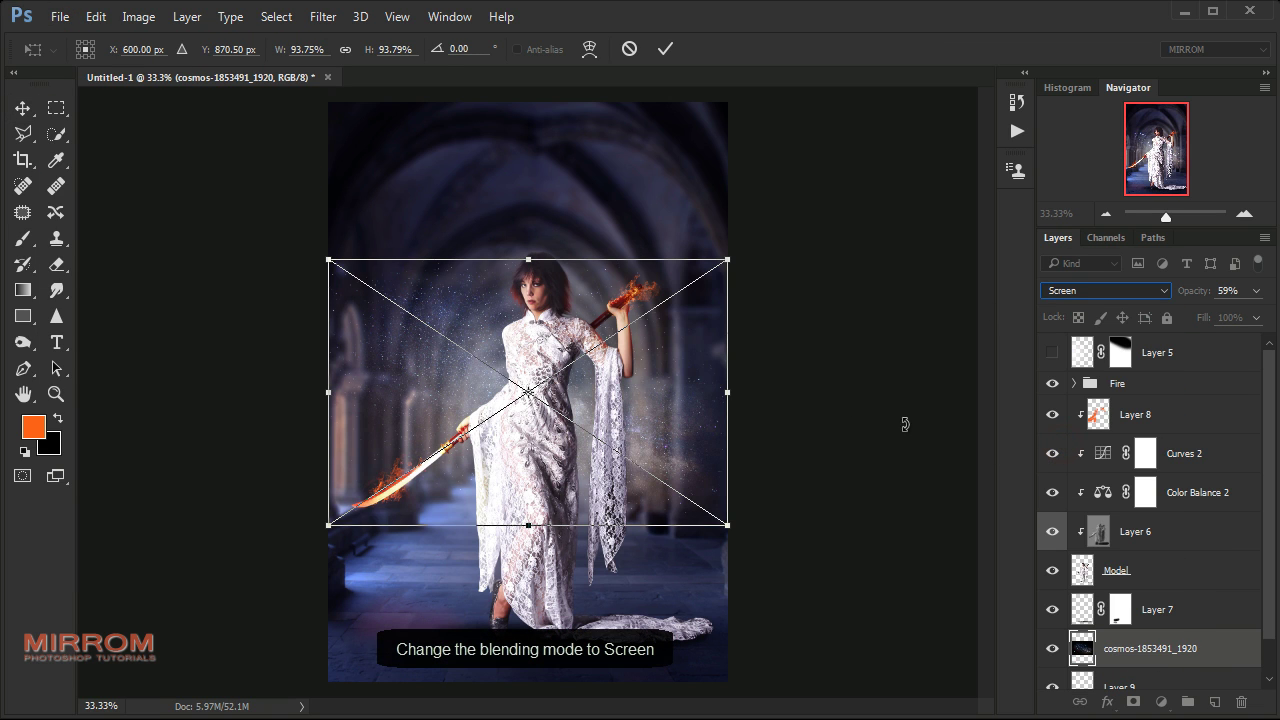
left_click_drag(786, 357, 450, 525)
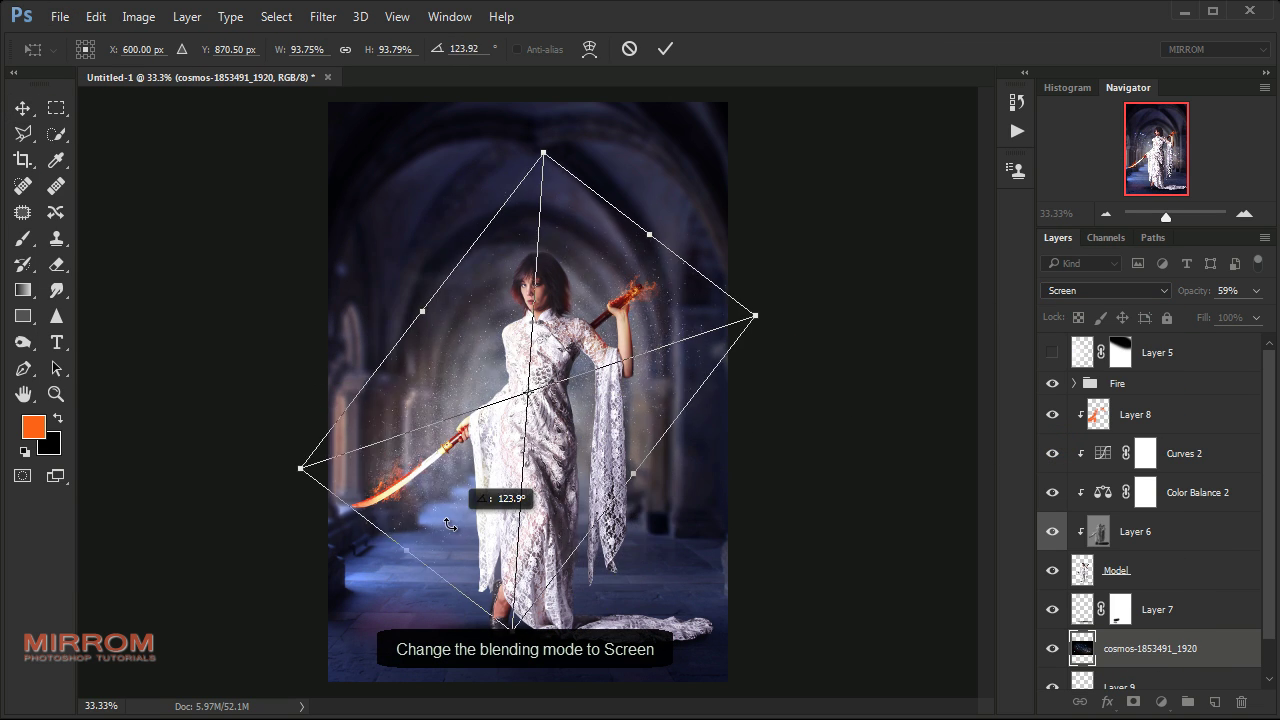
left_click_drag(450, 525, 468, 542)
mouse_move(743, 297)
left_mouse_down()
mouse_move(765, 288)
mouse_move(809, 223)
left_mouse_up()
left_click_drag(520, 134, 520, 128)
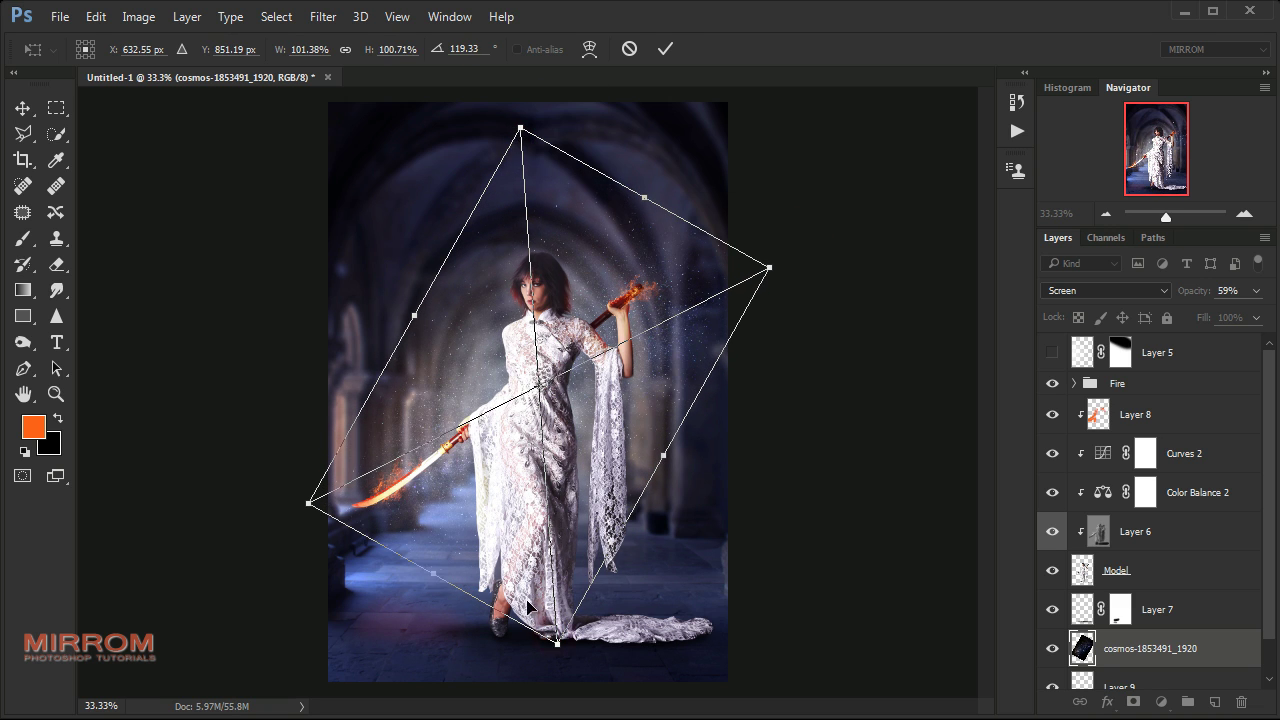
key("Return")
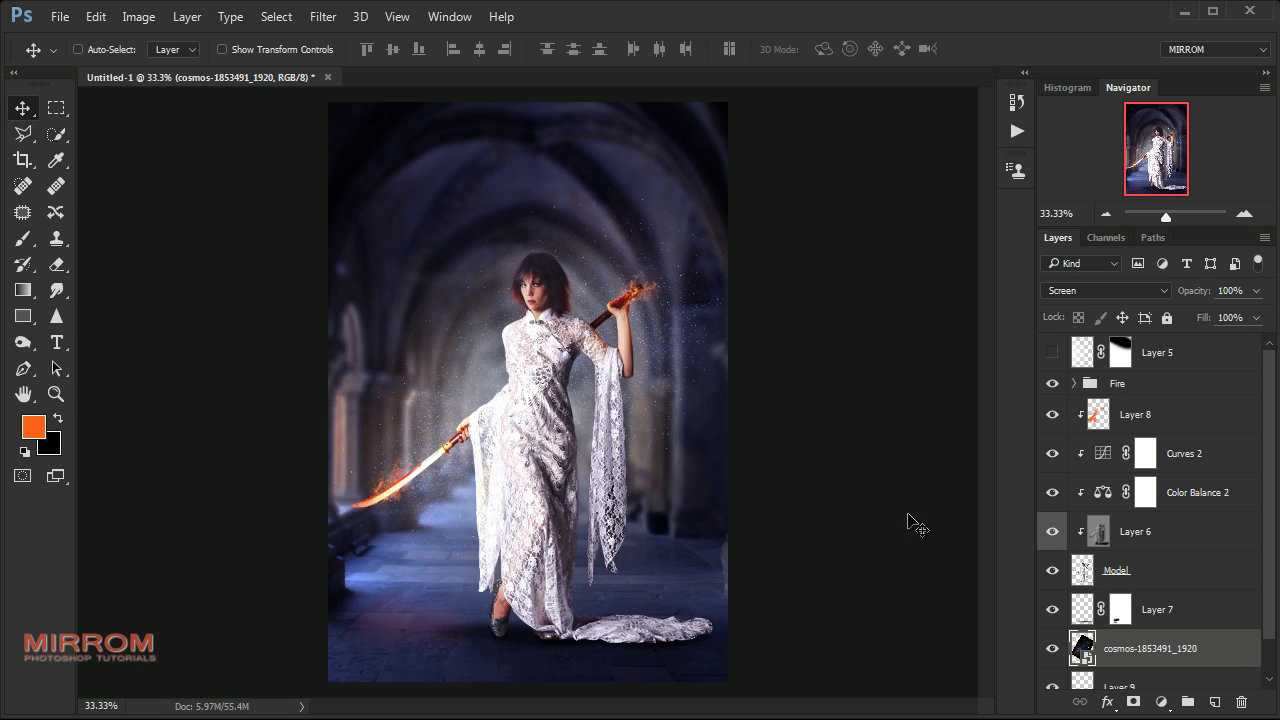
Add a clipped, colorized Hue/Saturation layer on the cosmos: hue 12, saturation 55, lightness -7
left_click(1157, 703)
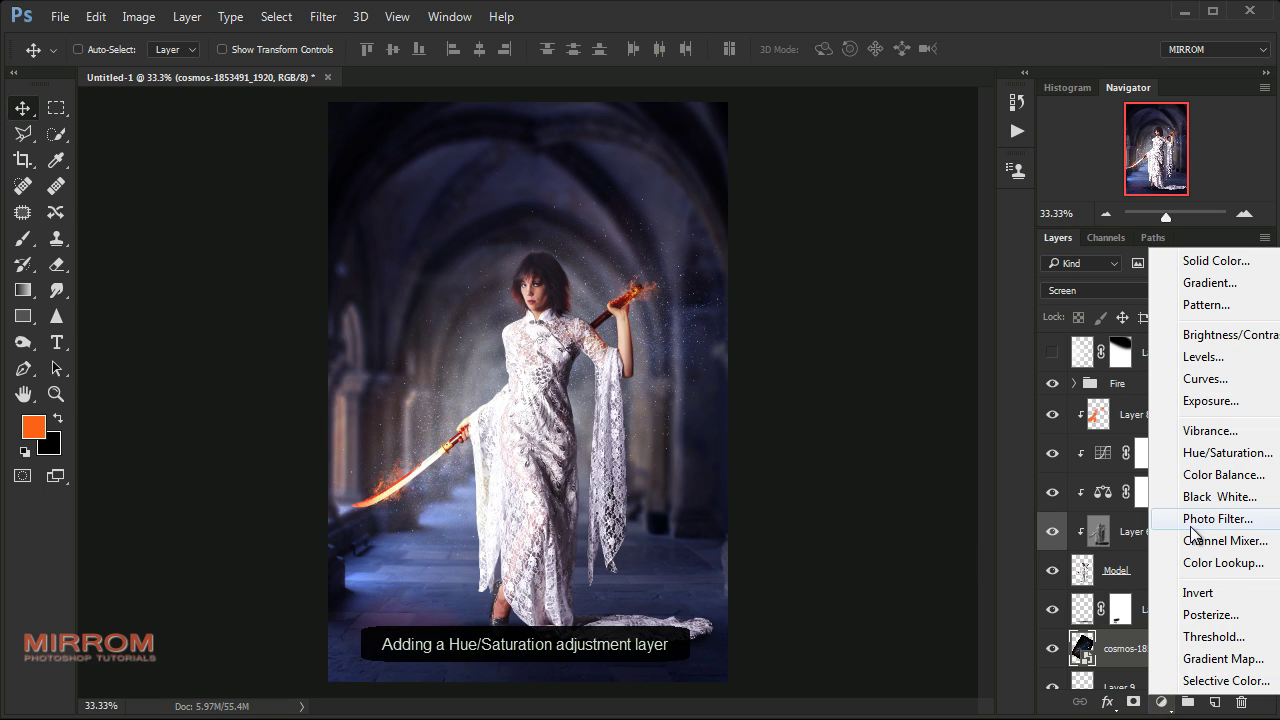
left_click(1199, 453)
left_click(843, 531)
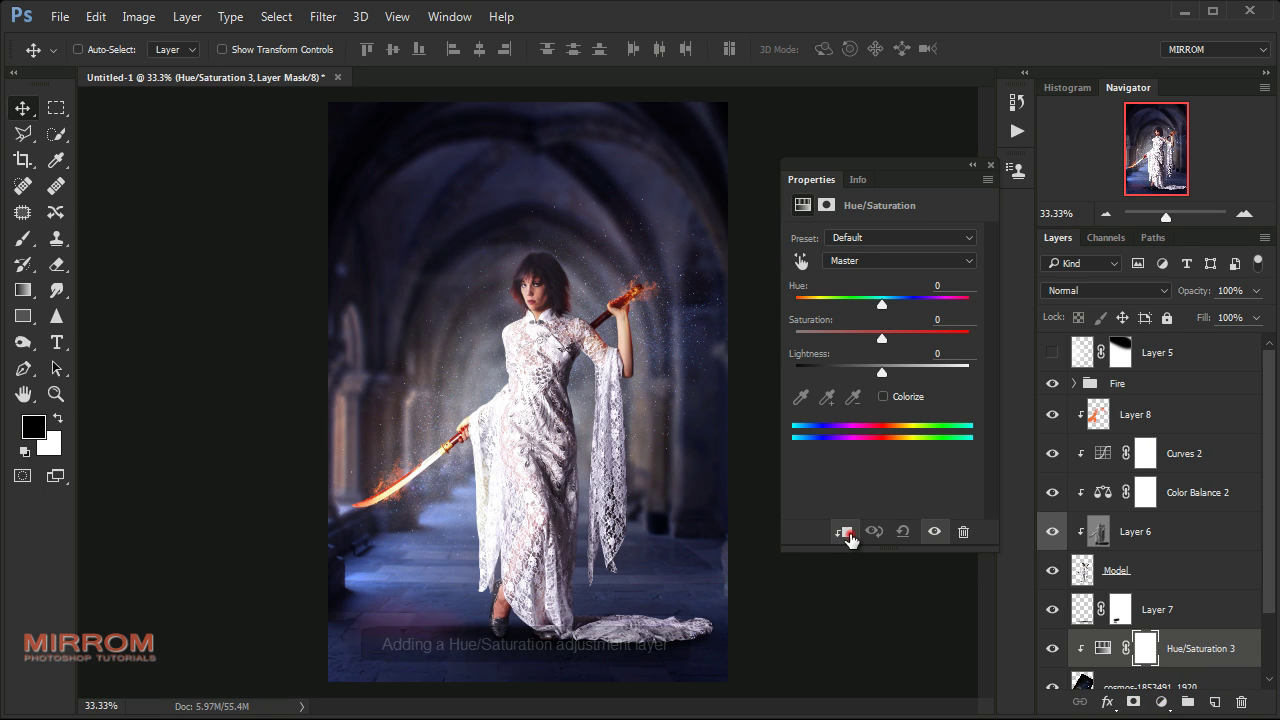
scroll(1265, 505, "down", 2)
scroll(1263, 567, "down", 1)
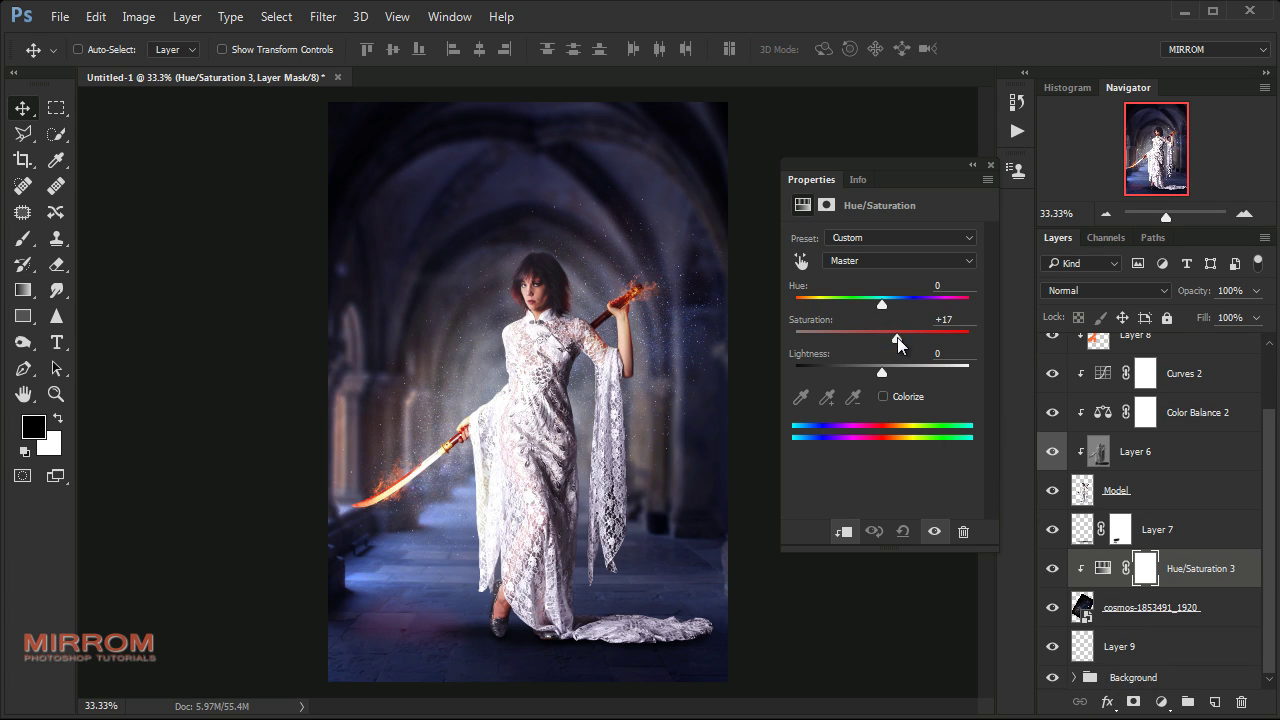
left_click_drag(897, 337, 910, 338)
left_click(883, 396)
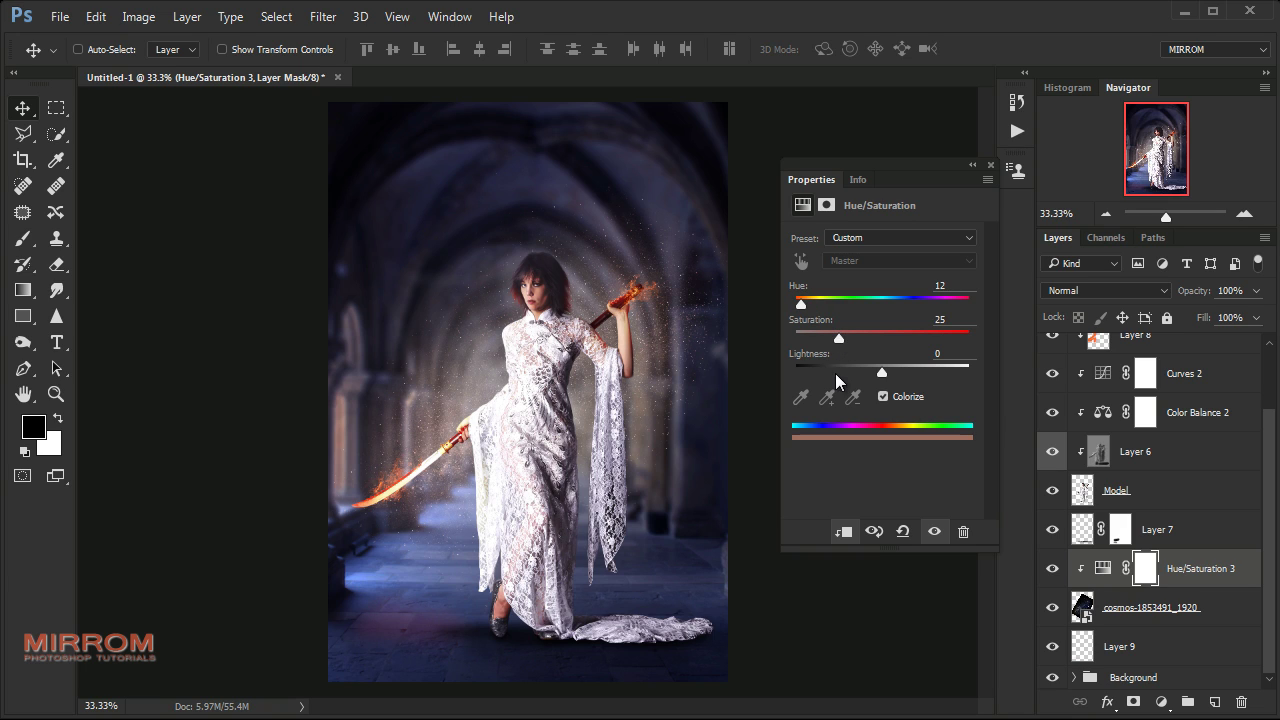
left_click_drag(870, 341, 895, 342)
left_click_drag(882, 371, 876, 371)
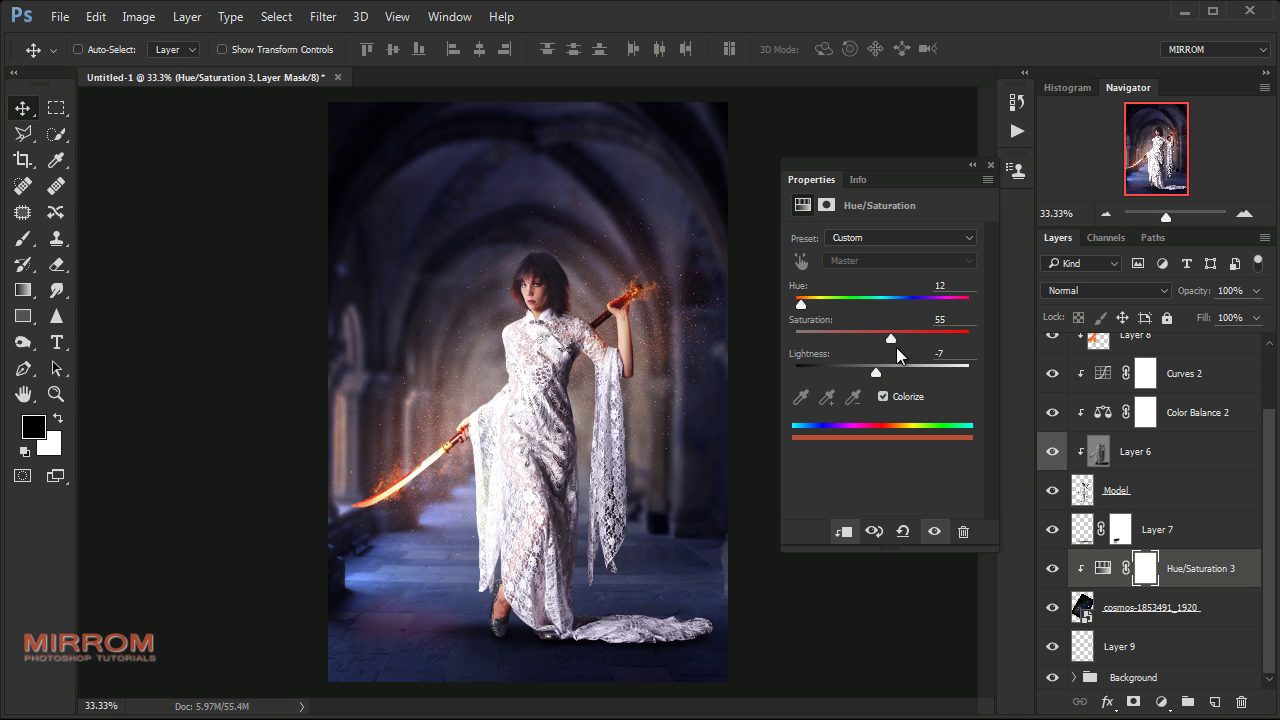
left_click(992, 163)
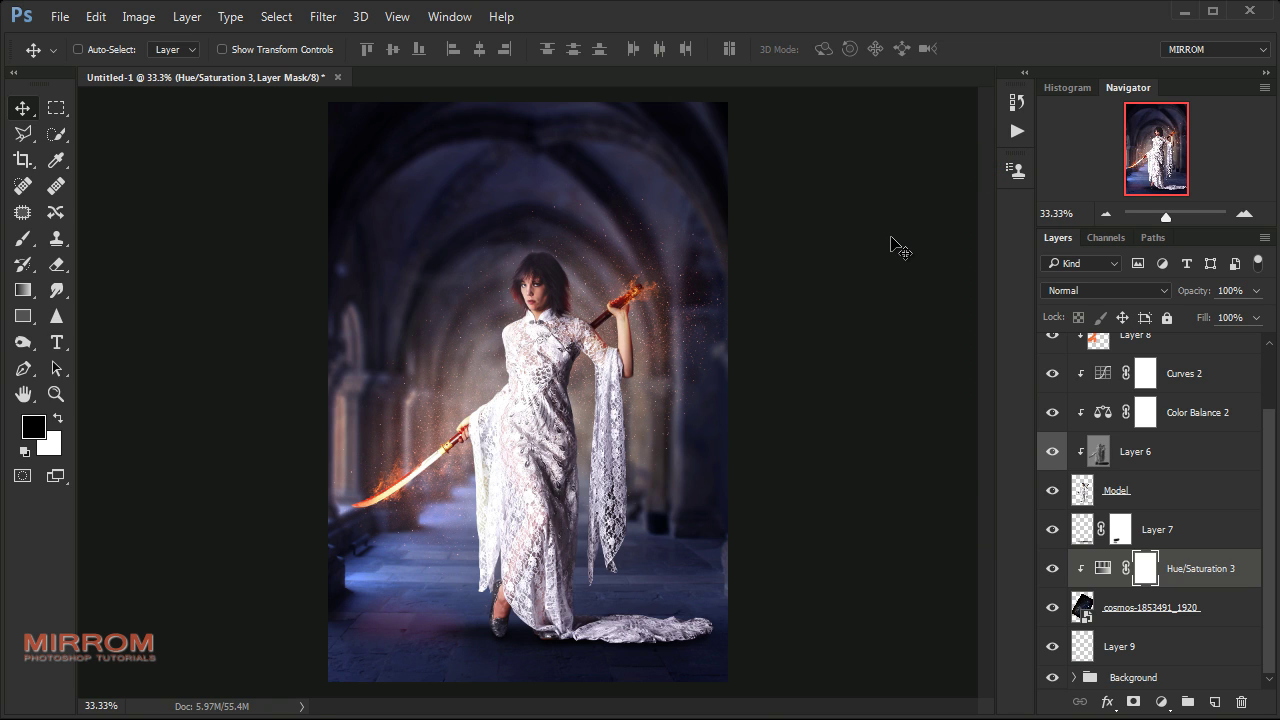
Zoom in to inspect the warm-tinted composite, then zoom back out
key("ctrl+plus")
scroll(882, 357, "down", 3)
scroll(884, 362, "up", 2)
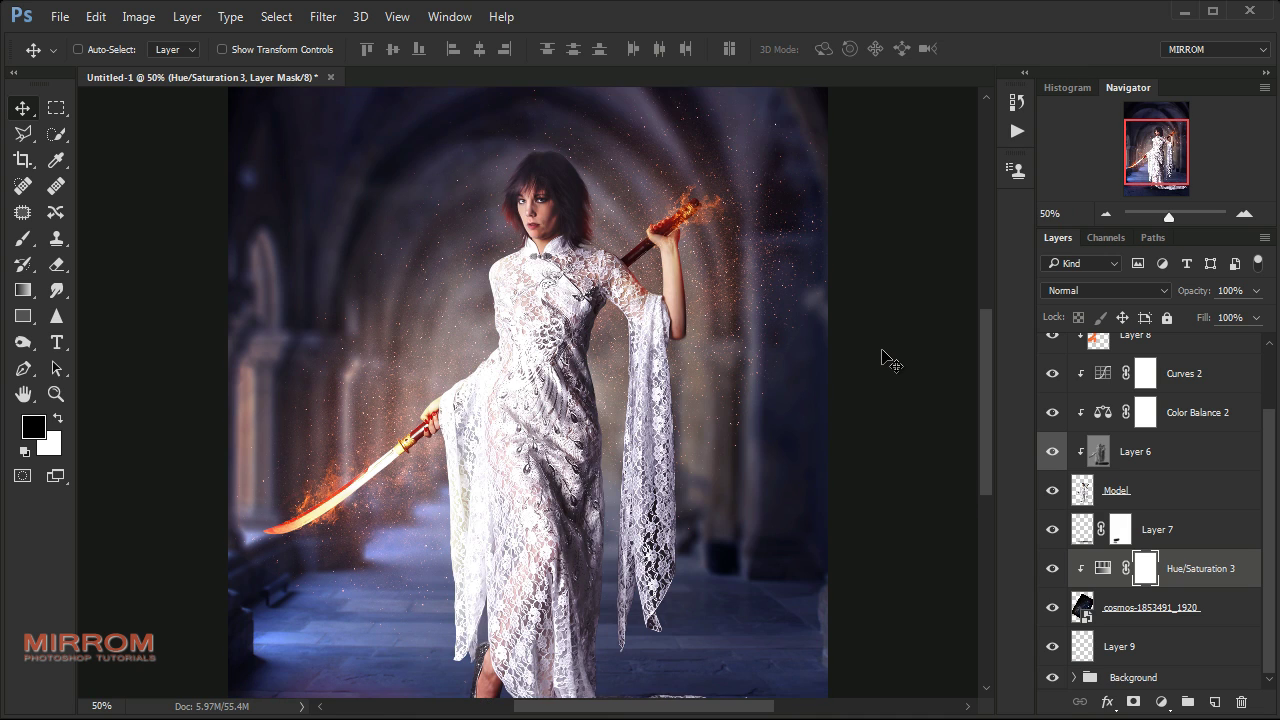
key("ctrl+minus")
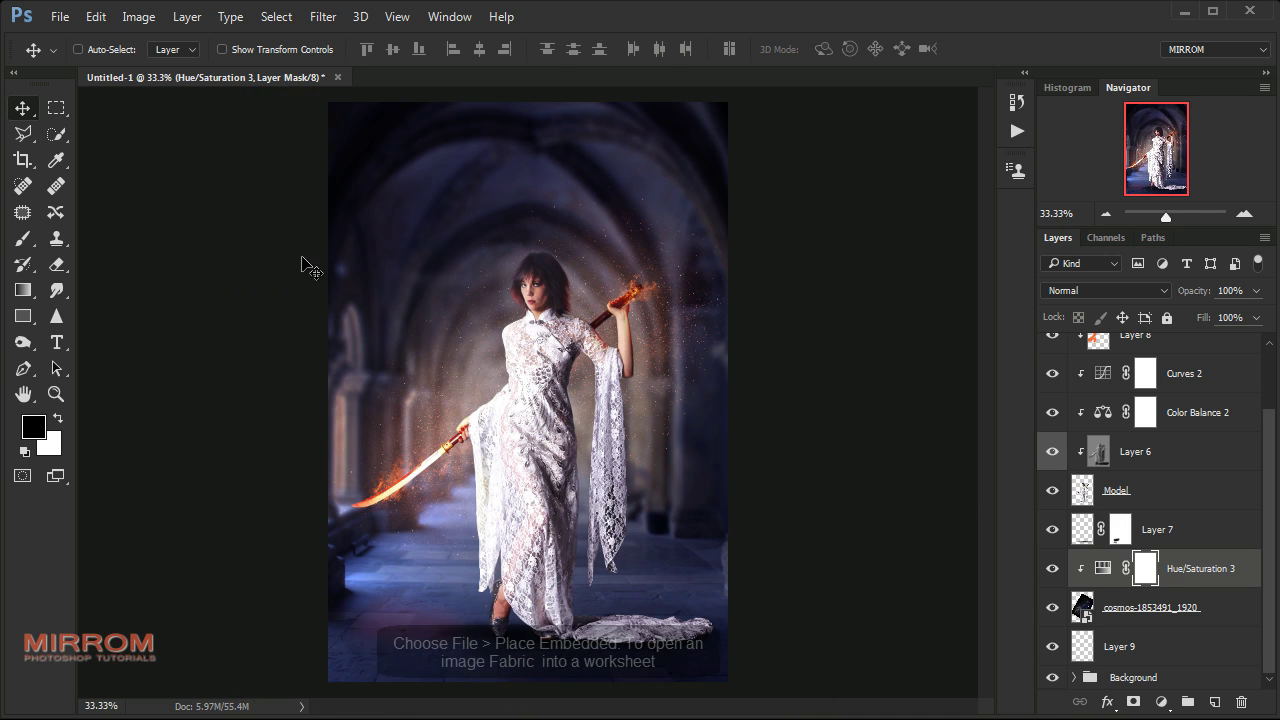
Place star_fabric_by_paulinemoss in Screen mode, enlarged to about 125% and rotated diagonally around her
left_click(60, 17)
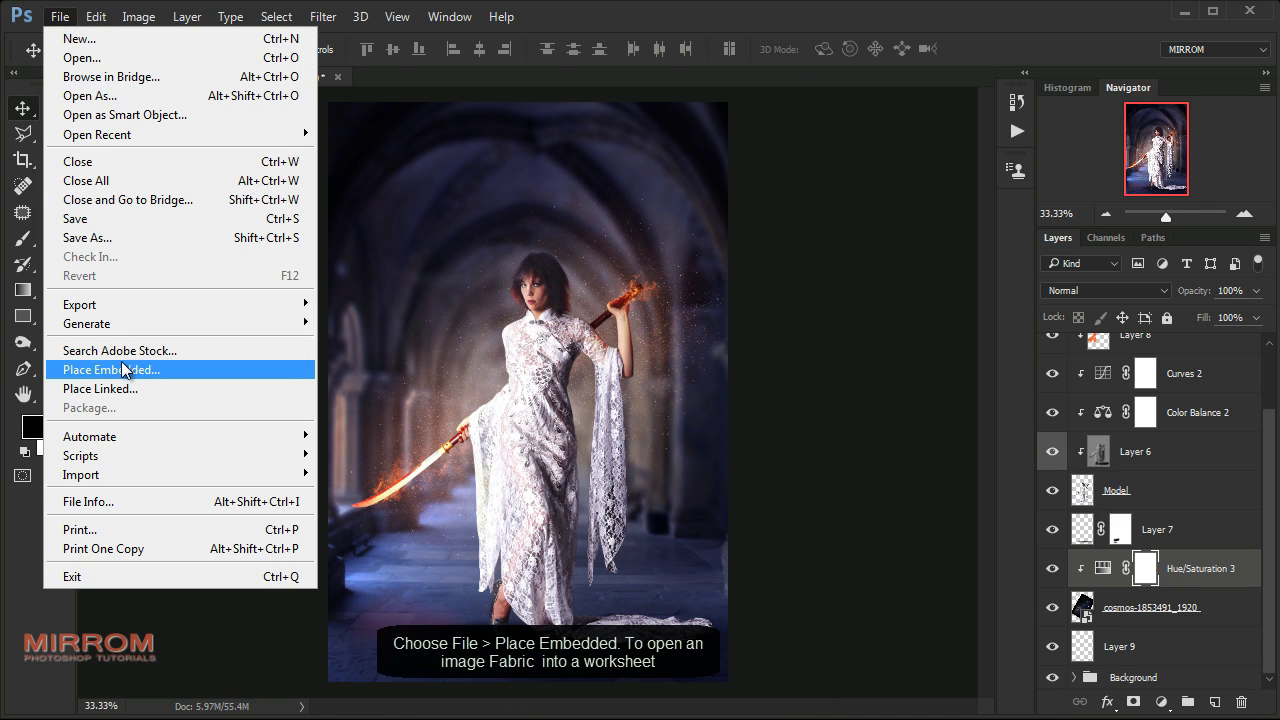
left_click(110, 369)
left_click(1078, 290)
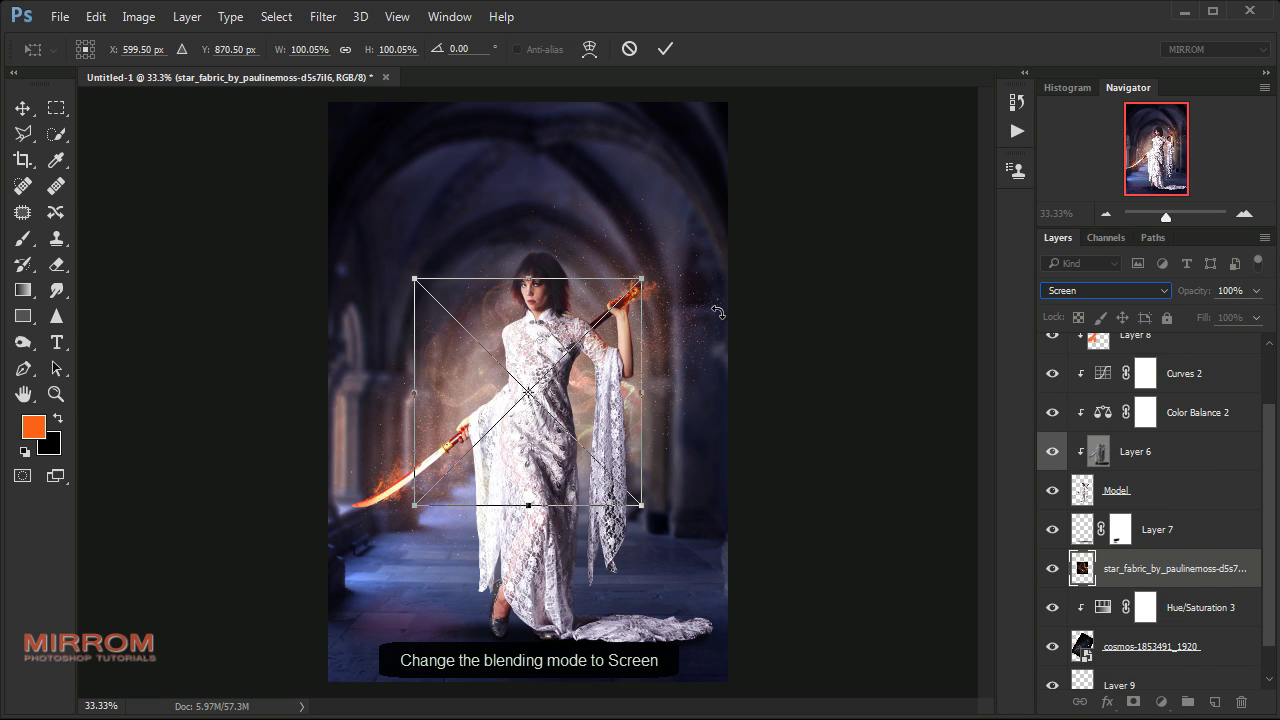
left_click_drag(642, 279, 718, 247)
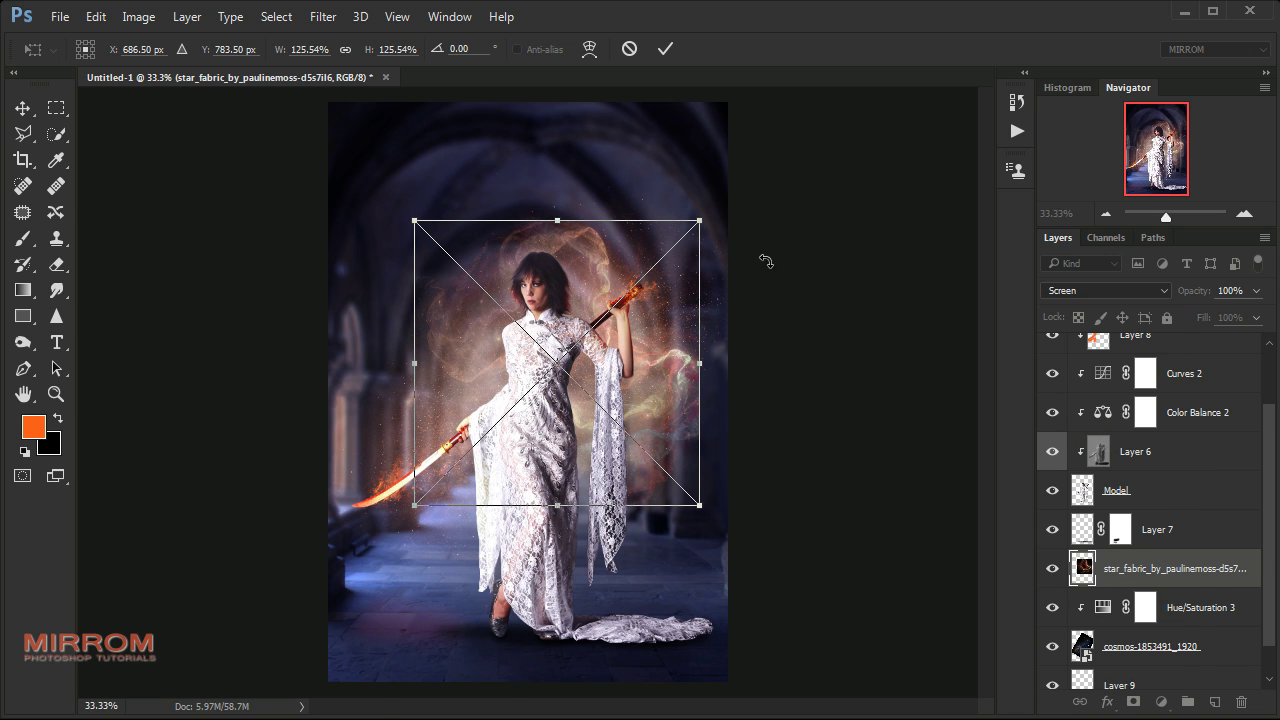
mouse_move(819, 299)
left_mouse_down()
mouse_move(426, 488)
mouse_move(565, 365)
mouse_move(610, 290)
left_mouse_up()
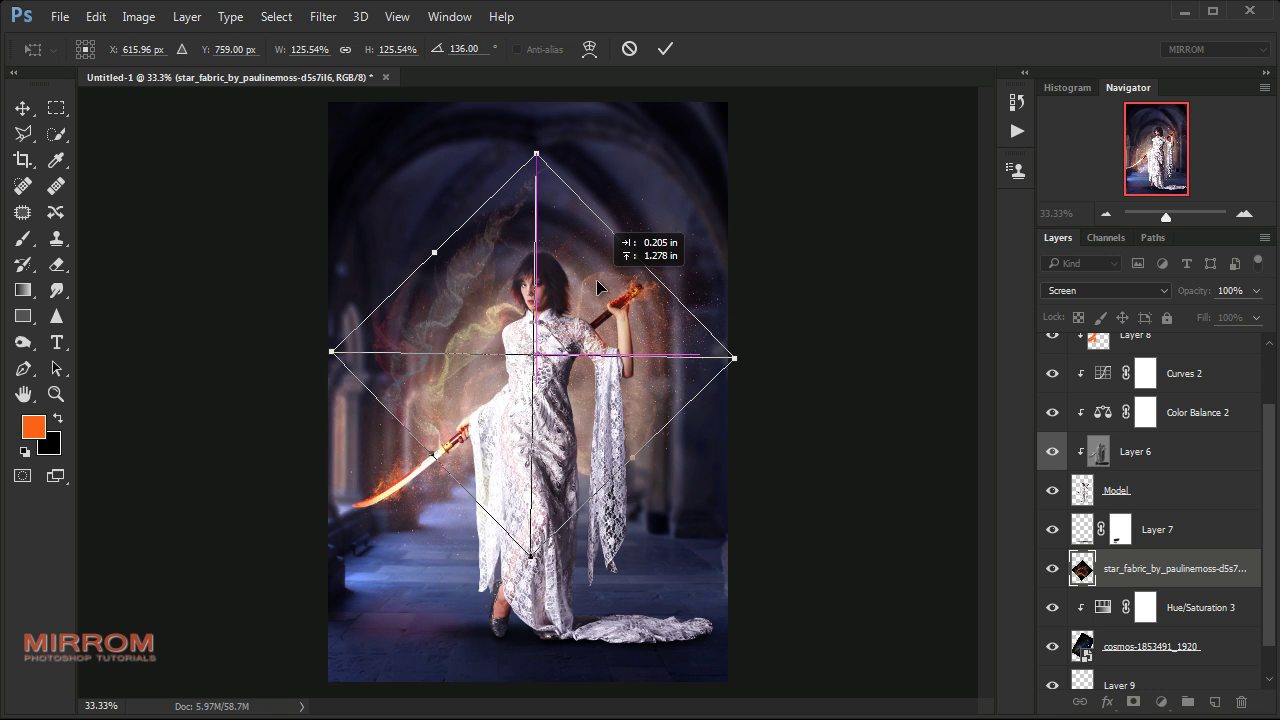
left_click_drag(380, 503, 370, 505)
left_click_drag(636, 256, 590, 260)
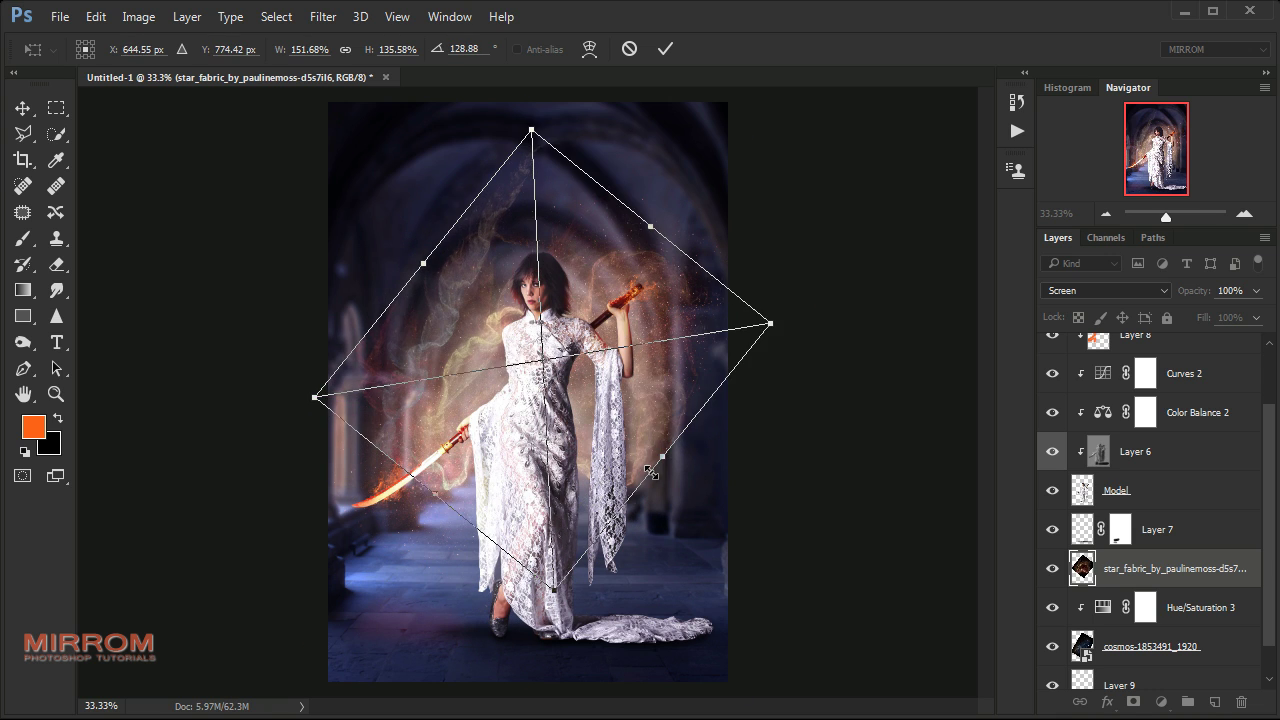
key("Return")
left_click_drag(652, 390, 660, 403)
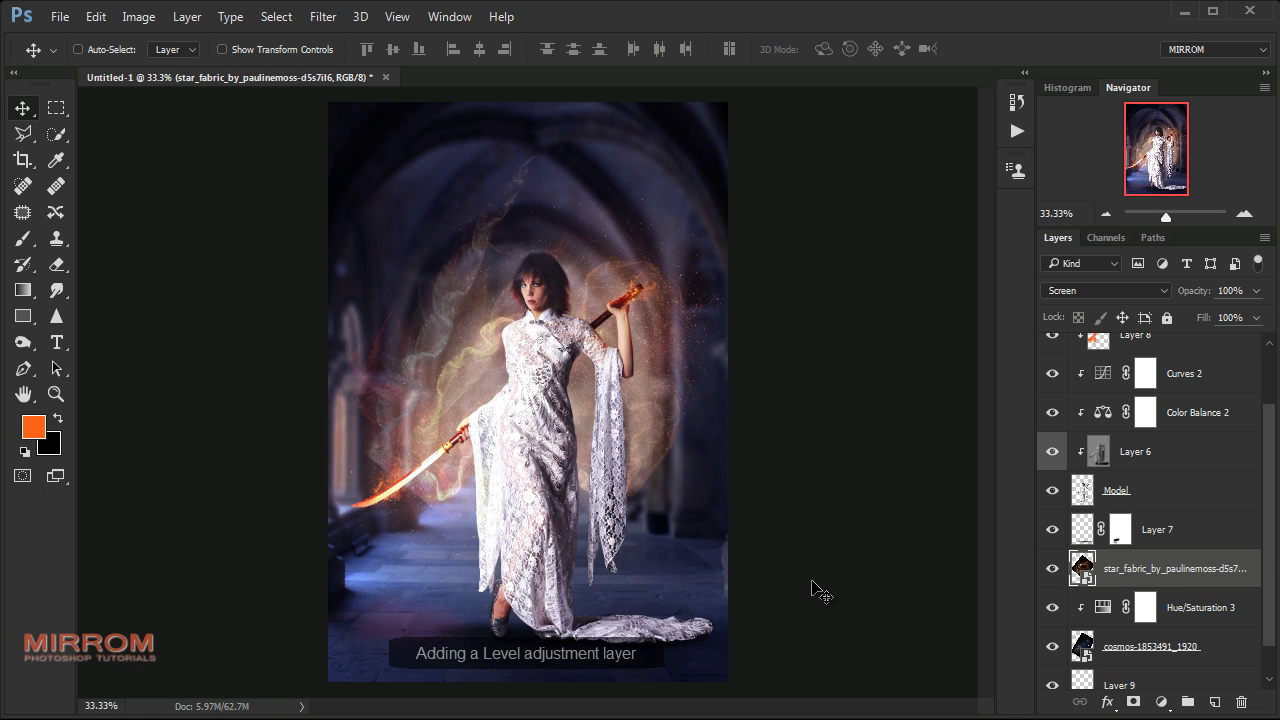
Clip a Levels layer to the star fabric with black input 30 and output white 209
left_click(1160, 708)
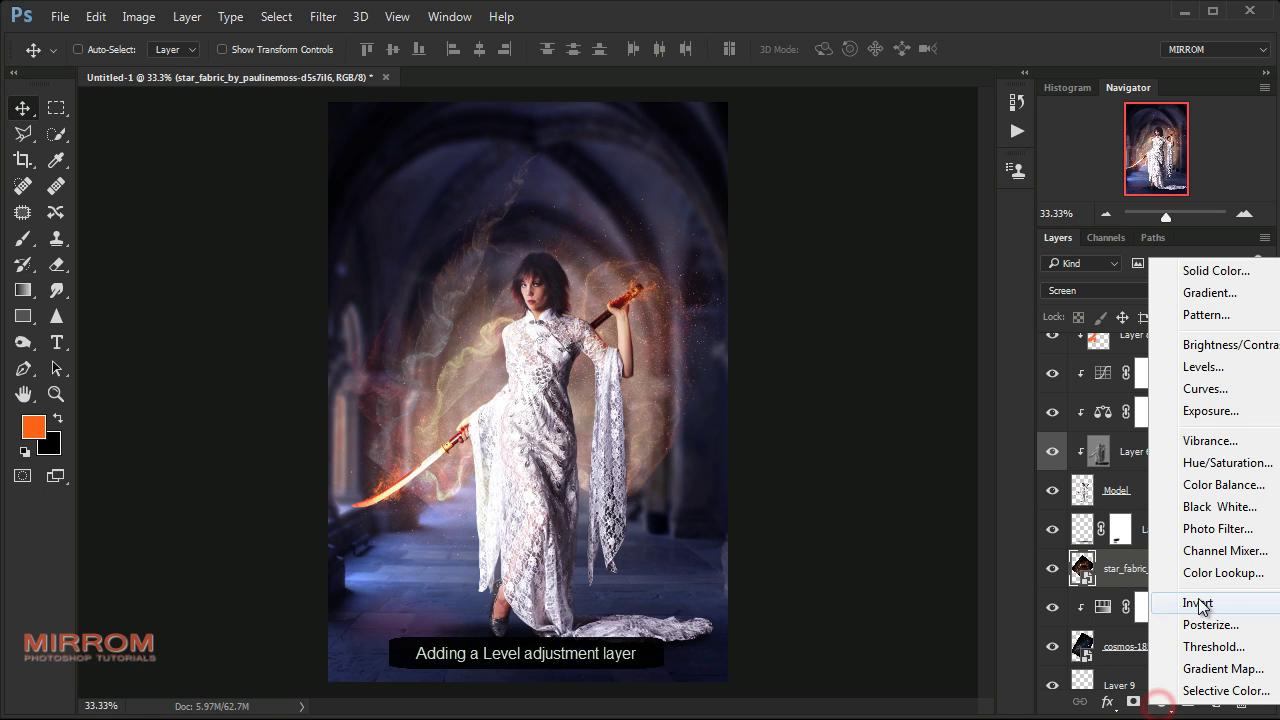
left_click(1200, 366)
left_click(844, 531)
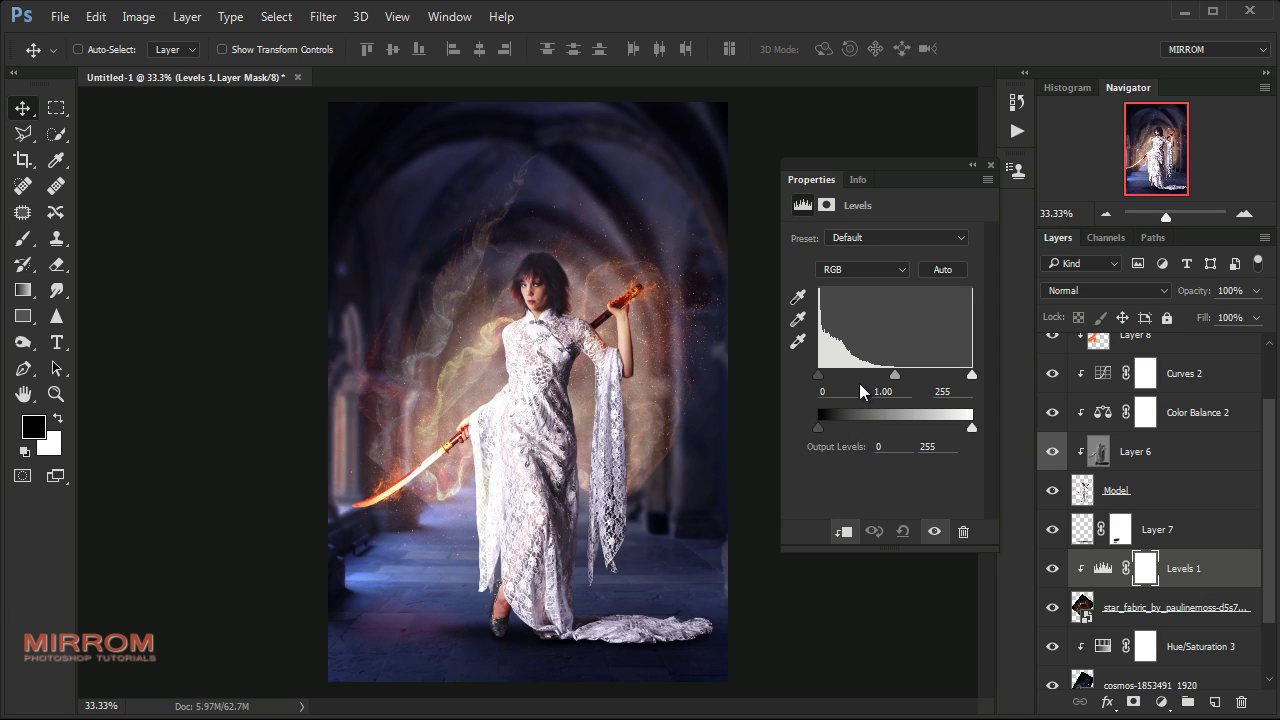
left_click_drag(820, 373, 826, 375)
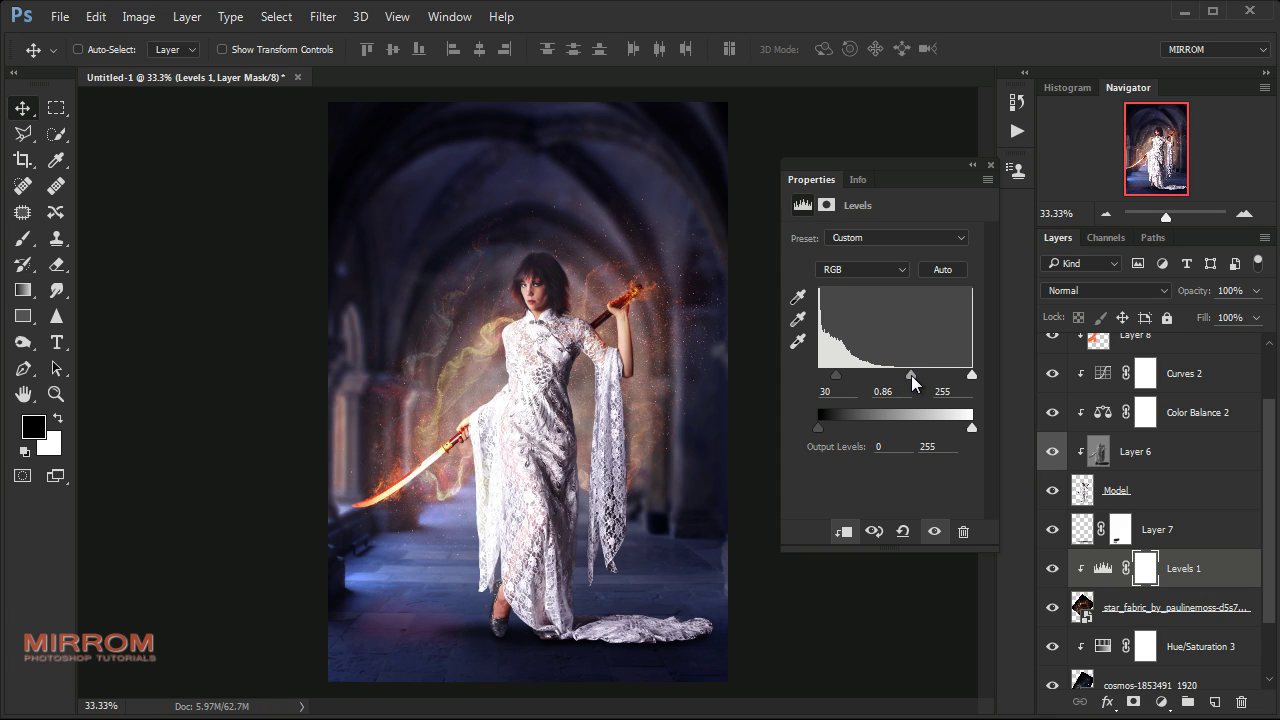
left_click_drag(971, 427, 969, 430)
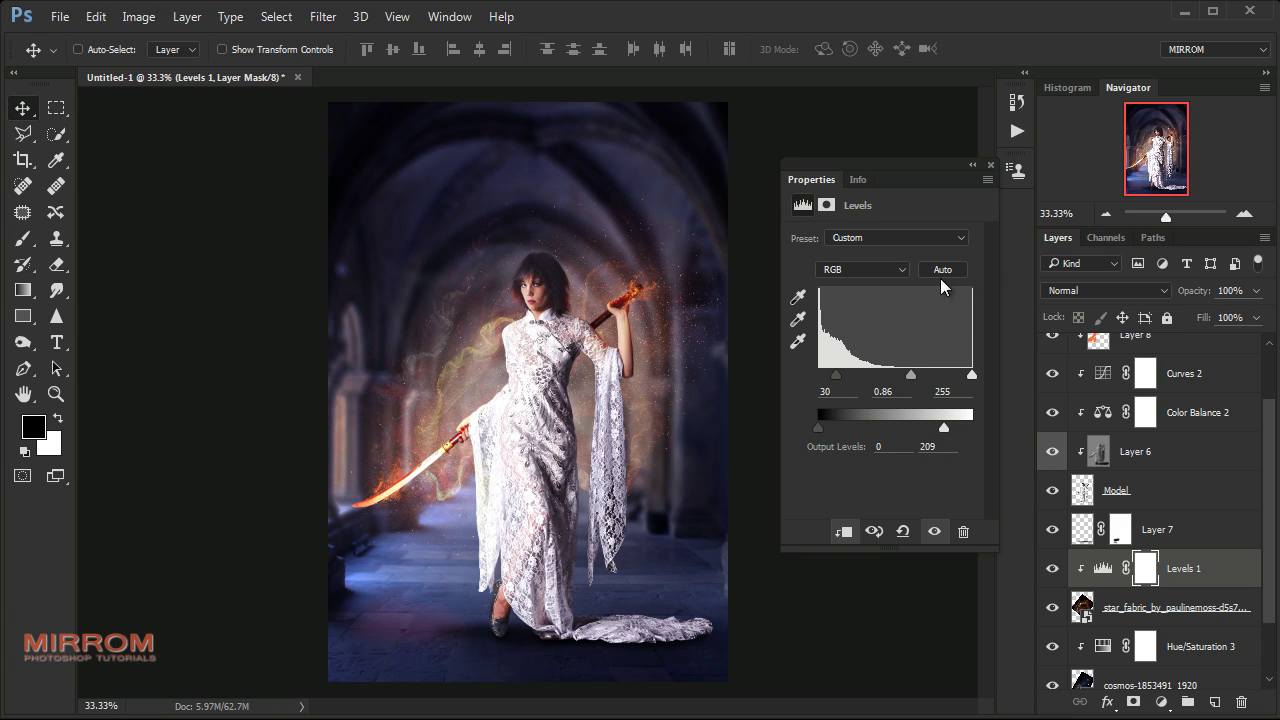
left_click(989, 166)
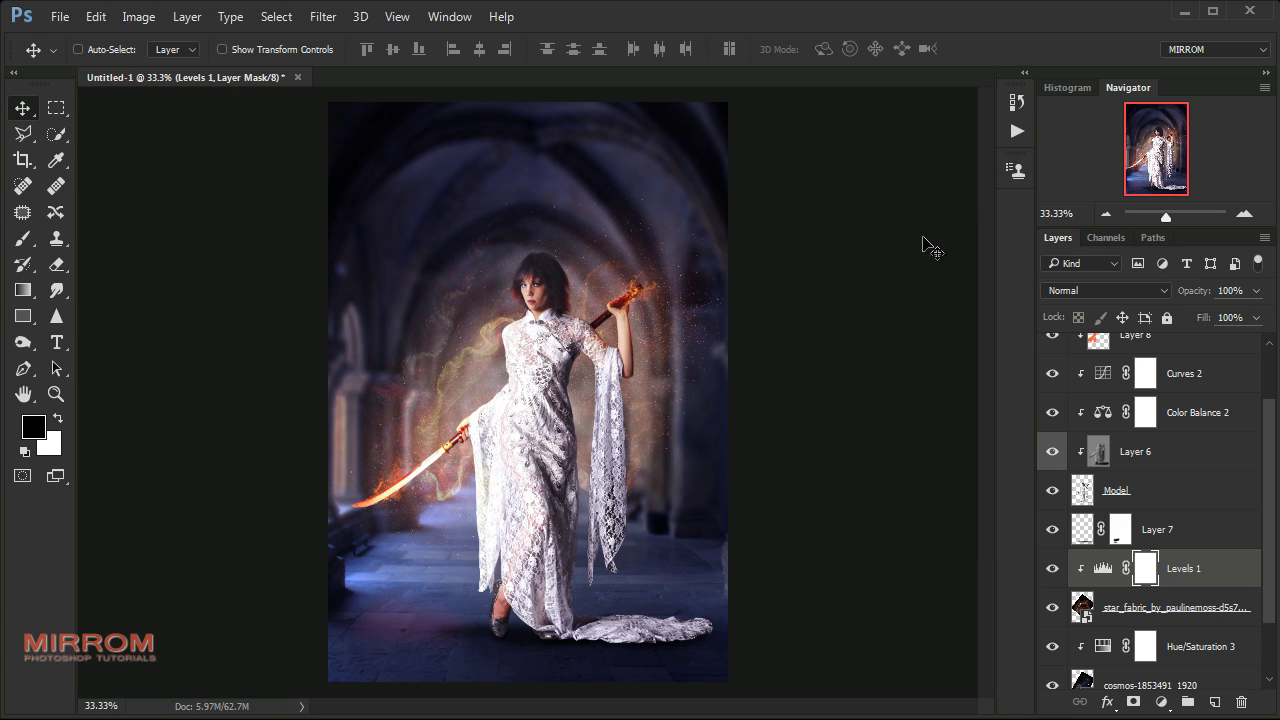
Mask the star fabric layer, painting black with a size-300 full-opacity brush over the upper left
left_click(1140, 615)
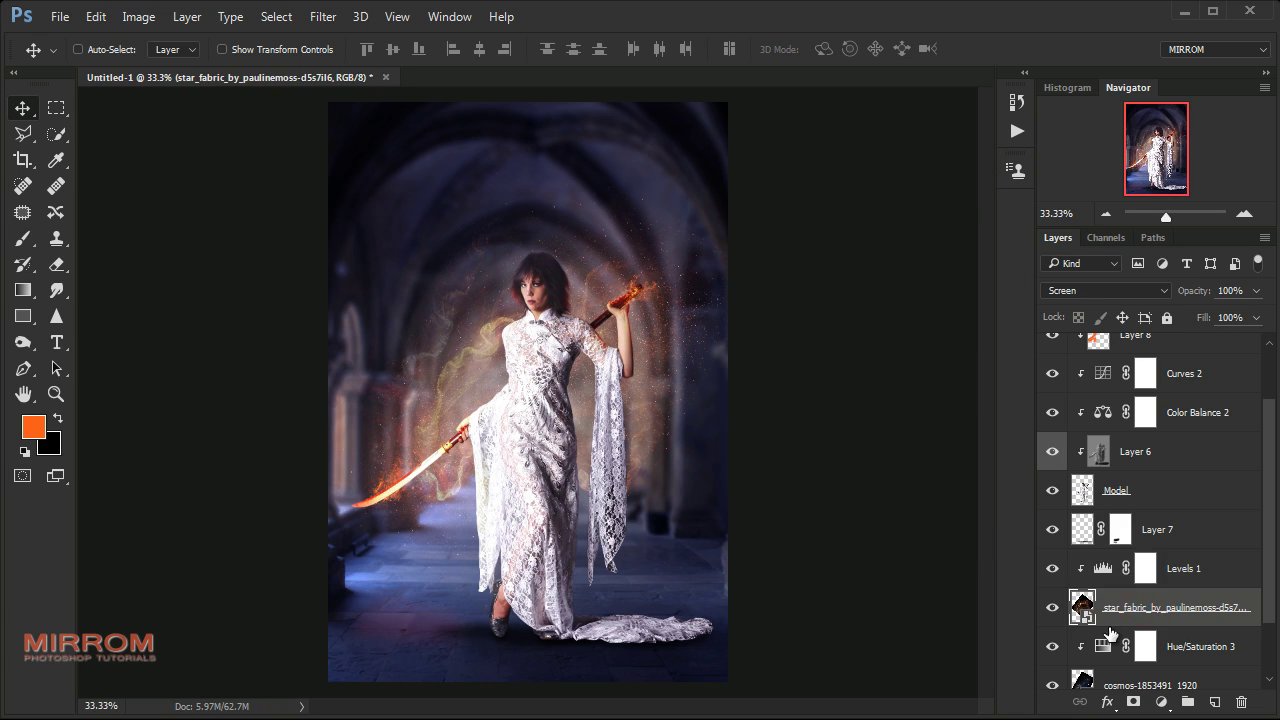
left_click(1134, 702)
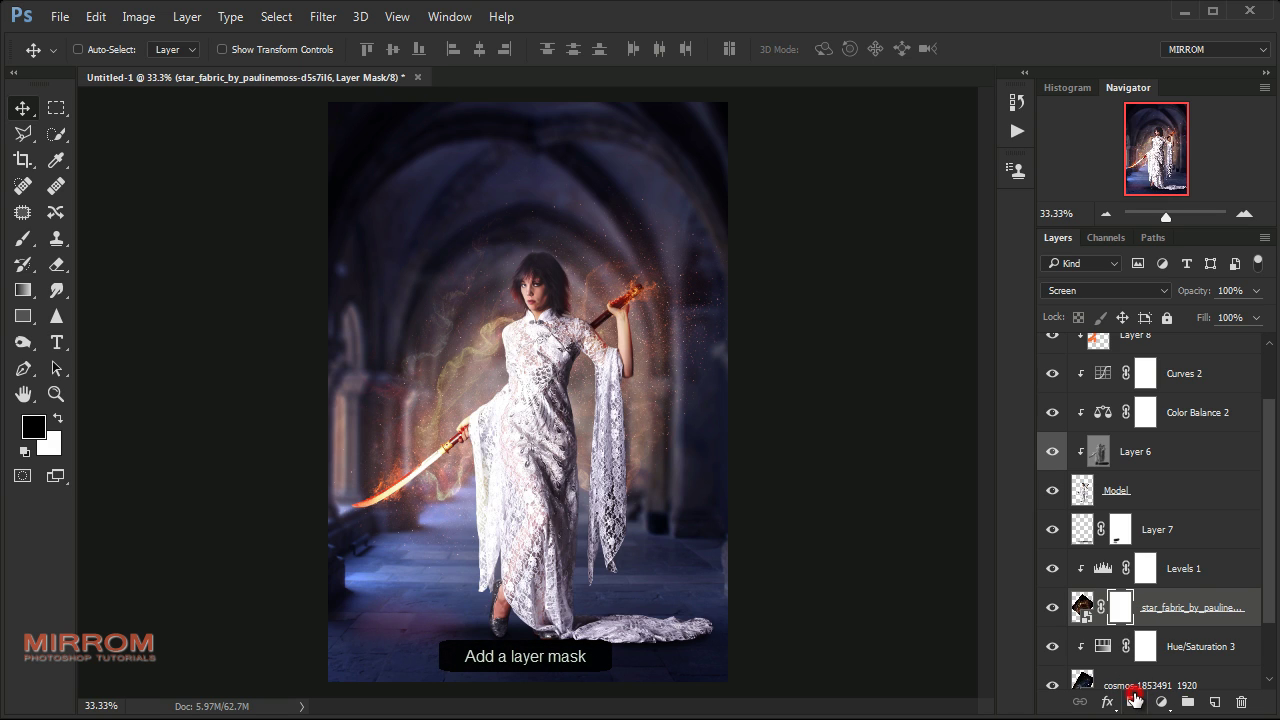
key("b")
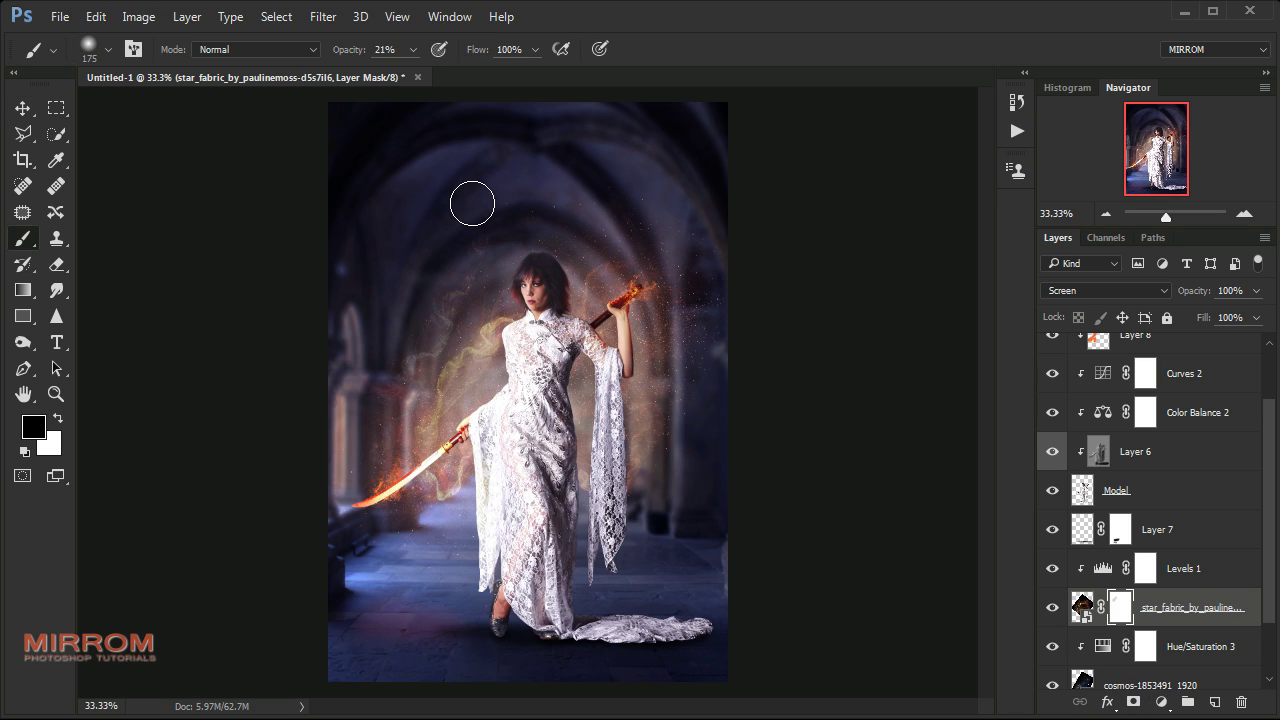
key("0")
left_click_drag(407, 245, 450, 206)
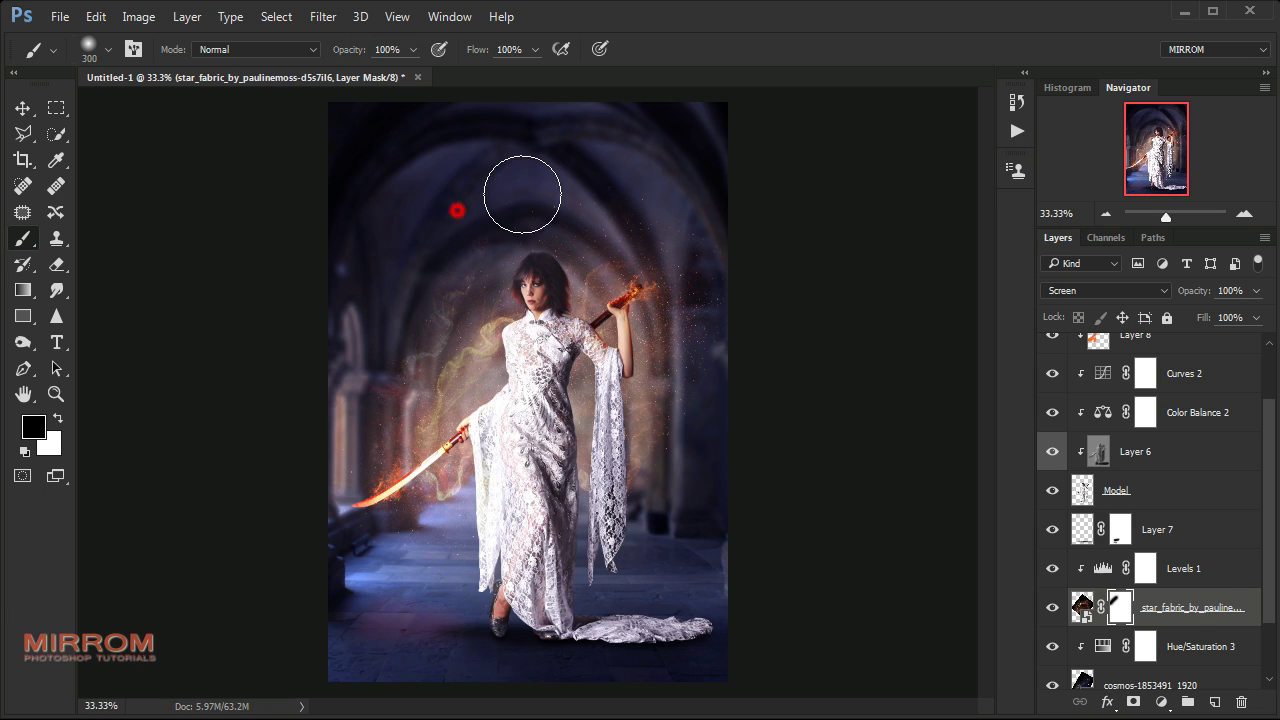
mouse_move(349, 286)
left_mouse_down()
mouse_move(309, 523)
mouse_move(342, 513)
left_mouse_up()
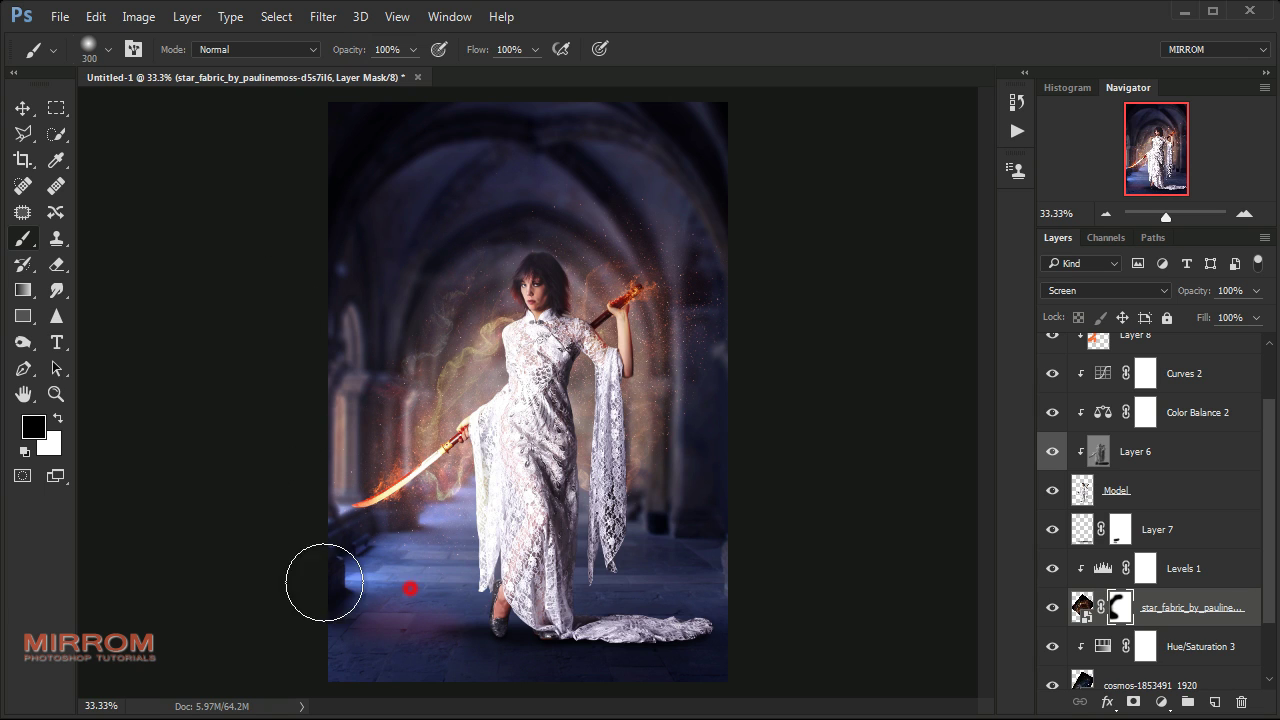
Mask out more of the star fabric swirl on the right side
left_click_drag(729, 537, 724, 560)
key("v")
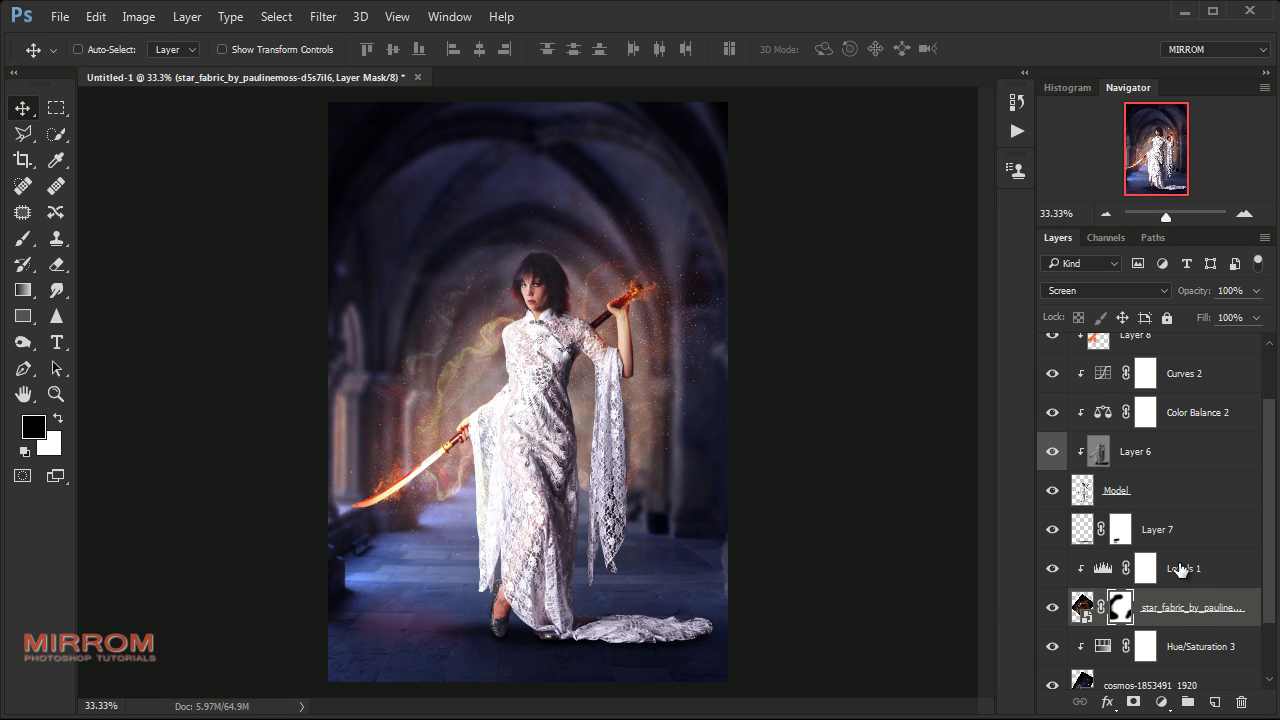
scroll(1180, 569, "up", 2)
Show the Soft Light Layer 5 at 70% opacity, compare it, and select Layer 7
left_click(1055, 353)
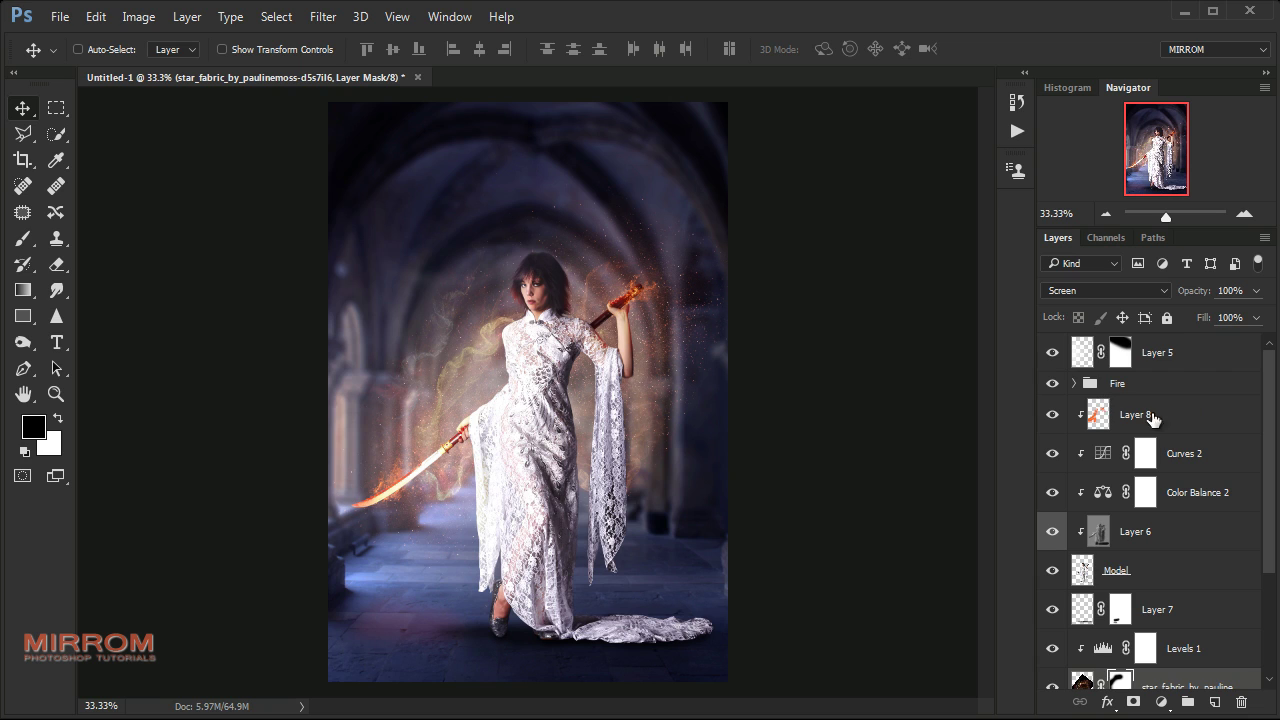
left_click(1190, 350)
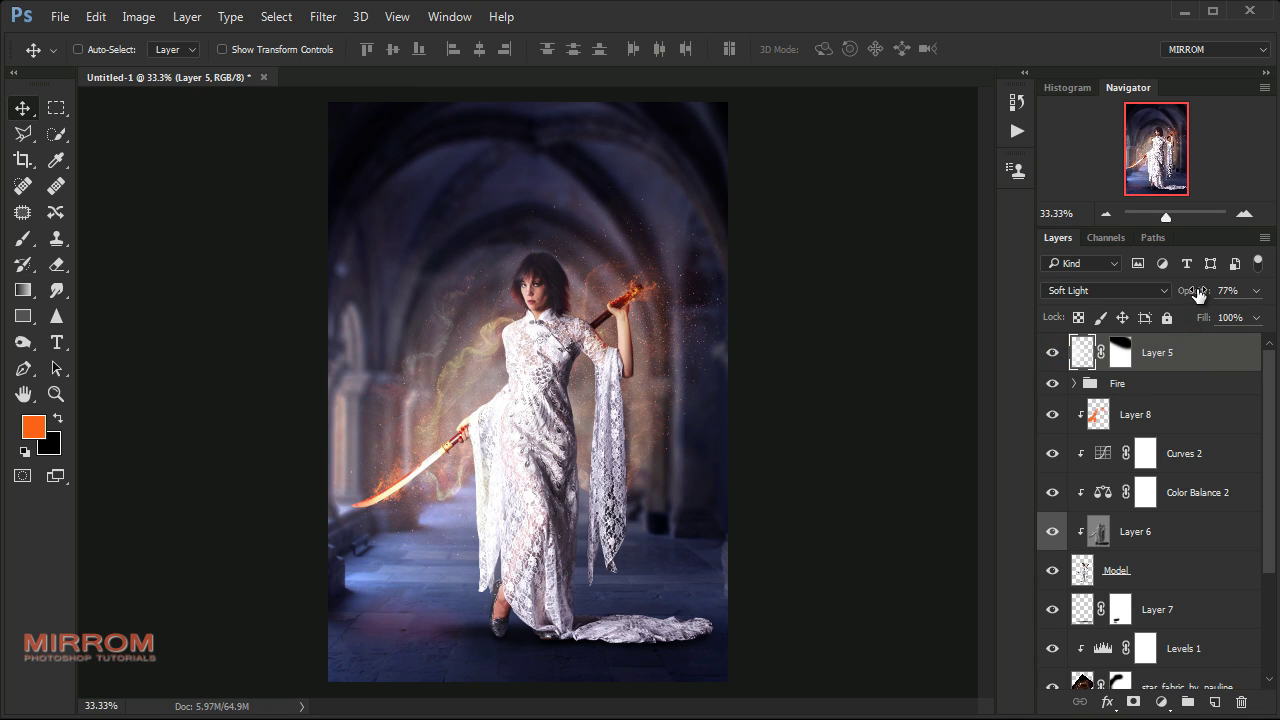
left_click_drag(1198, 291, 1193, 293)
left_click(1052, 352)
left_click(1052, 352)
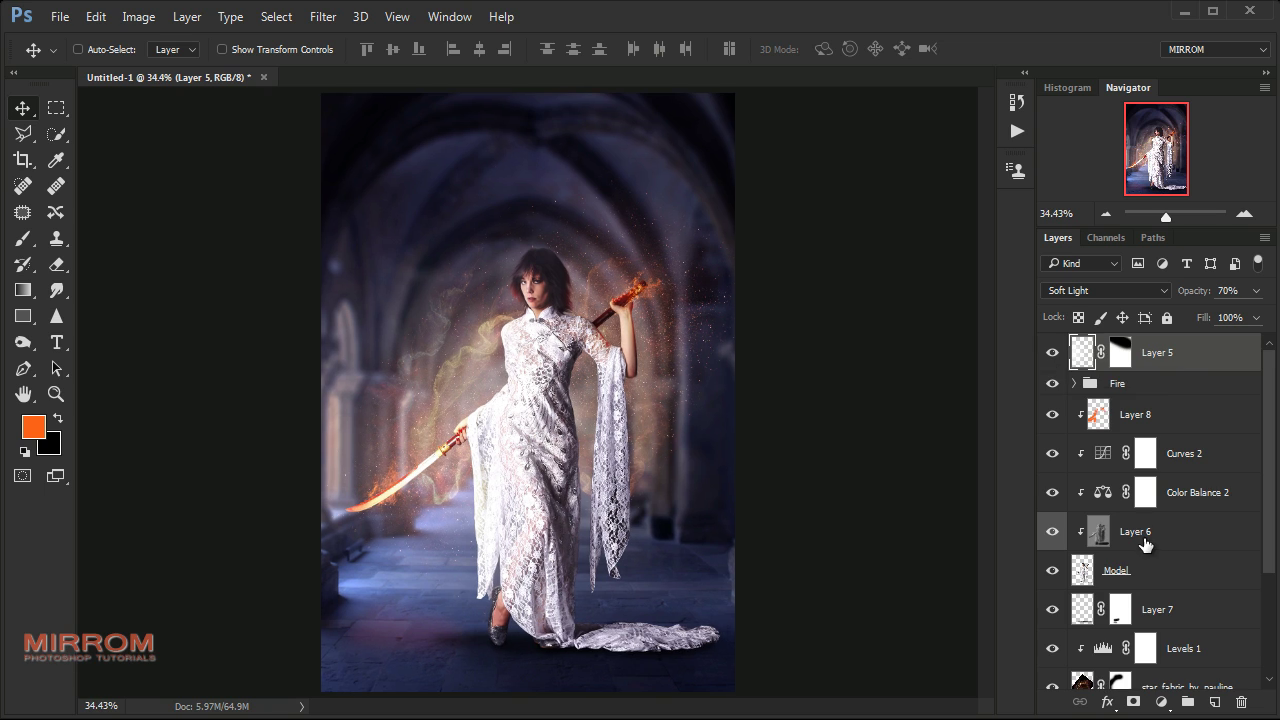
scroll(1145, 544, "down", 2)
left_click(1052, 531)
left_click(1157, 537)
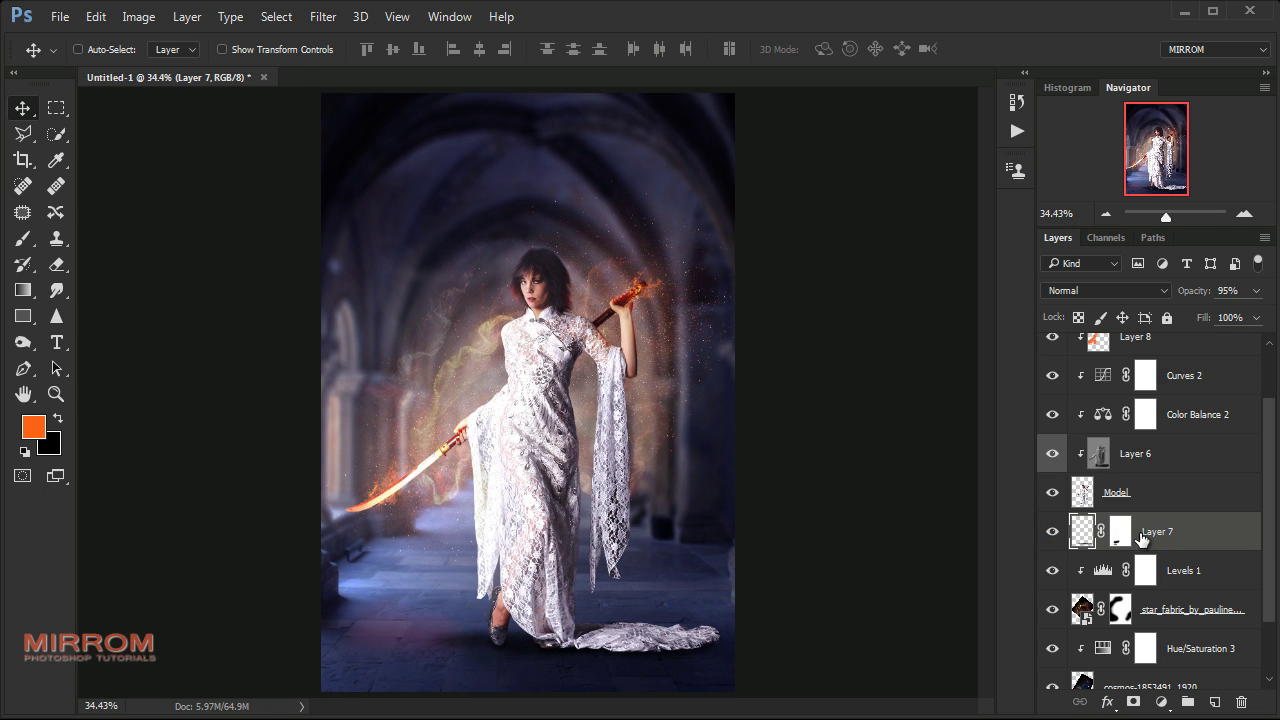
Mask out Layer 7 across the floor around the feet and left of the dress, using a 73% brush
left_click(1120, 533)
key("b")
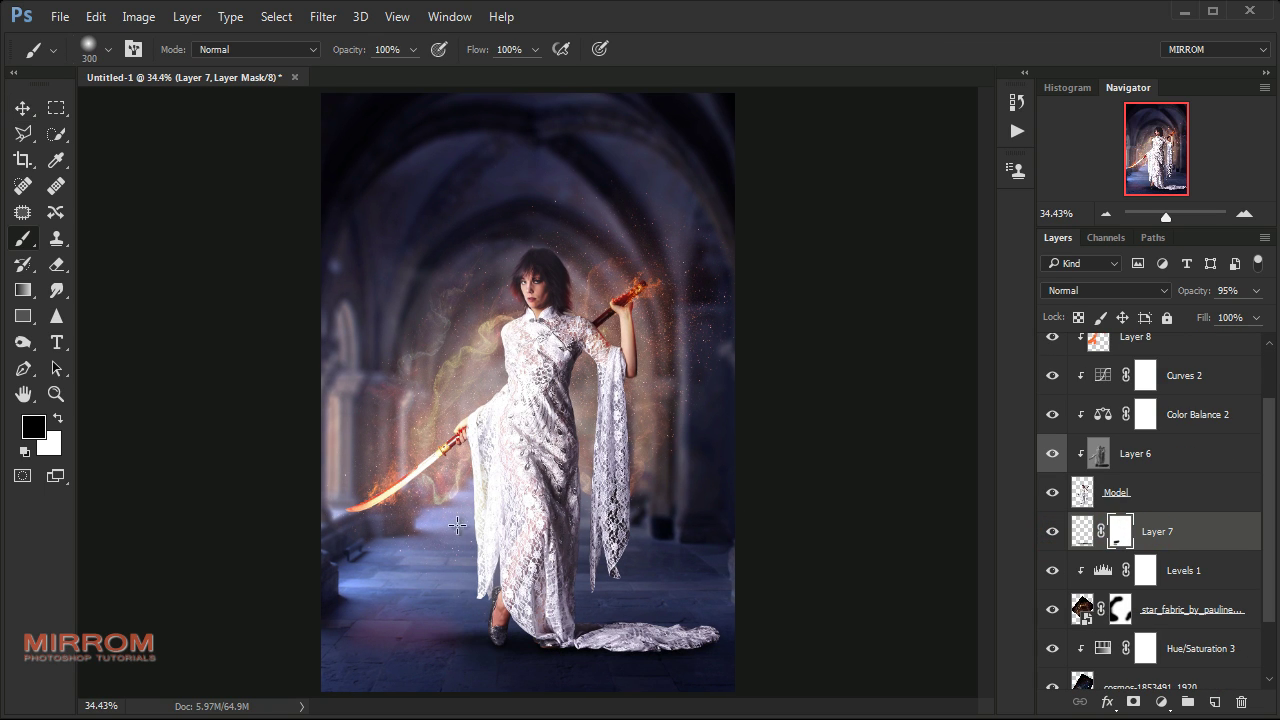
left_click_drag(457, 557, 480, 486)
left_click_drag(355, 49, 328, 49)
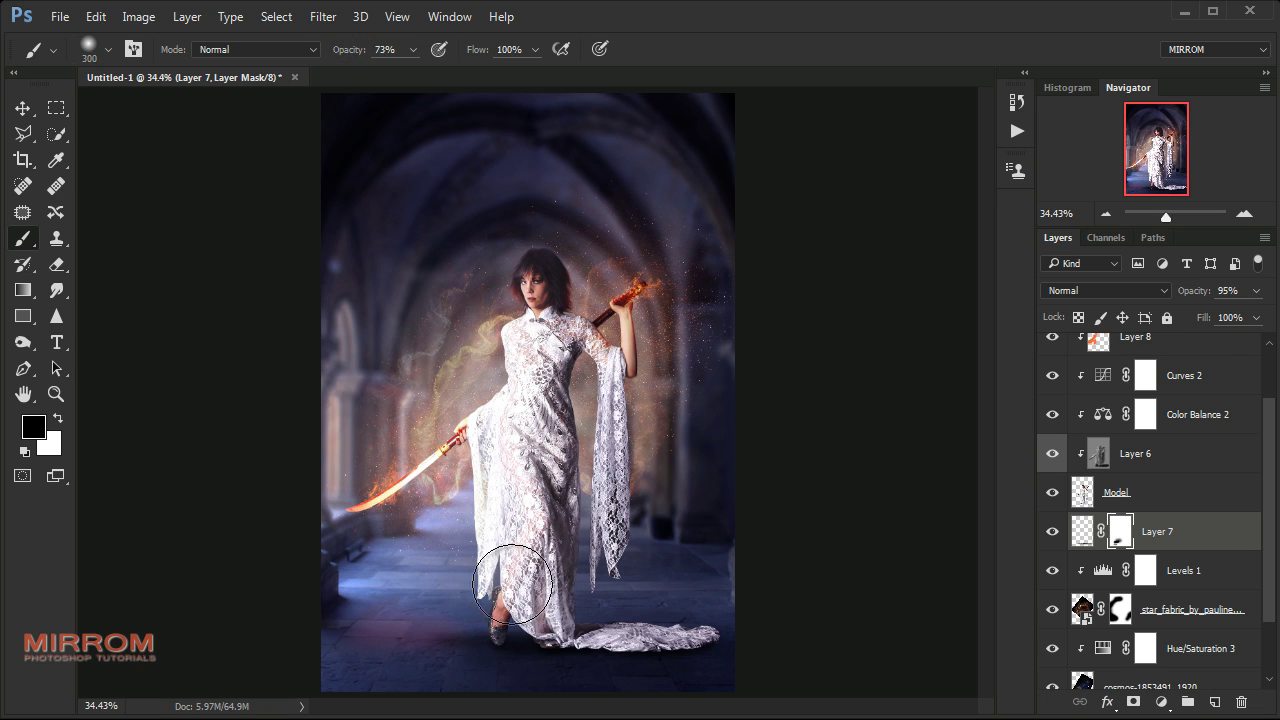
mouse_move(512, 584)
left_mouse_down()
mouse_move(457, 591)
mouse_move(567, 587)
left_mouse_up()
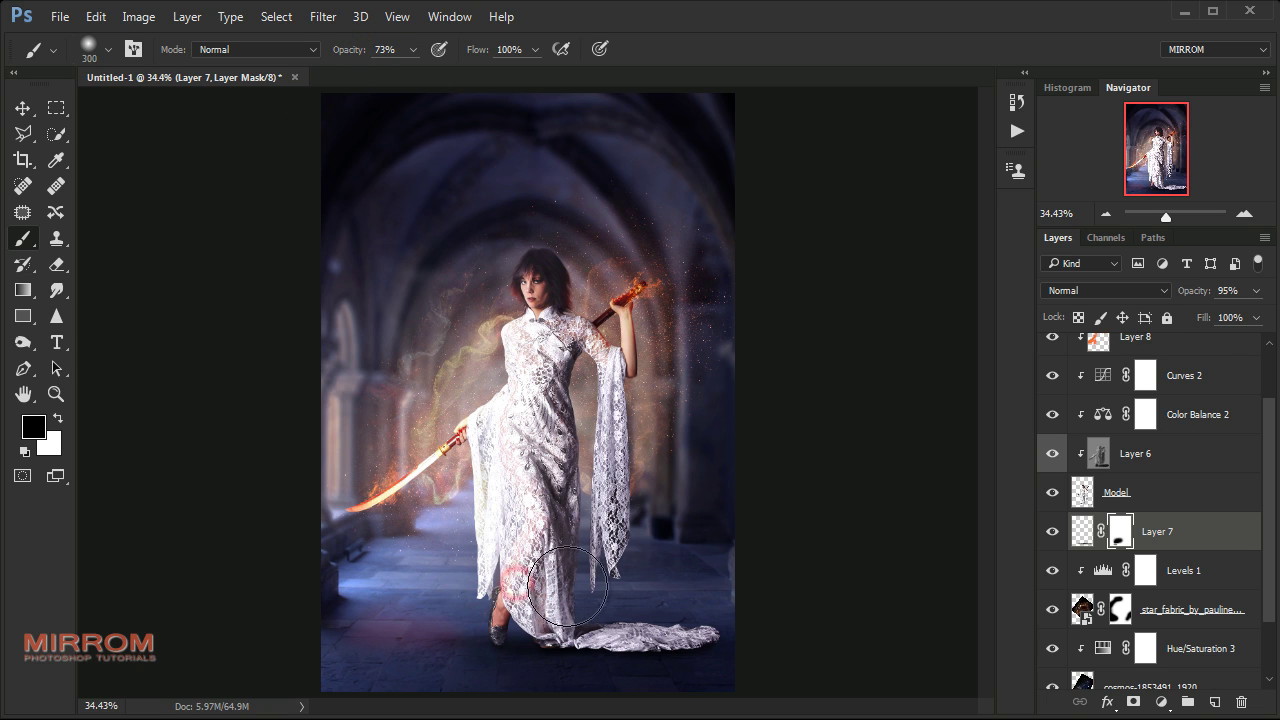
left_click_drag(743, 586, 397, 550)
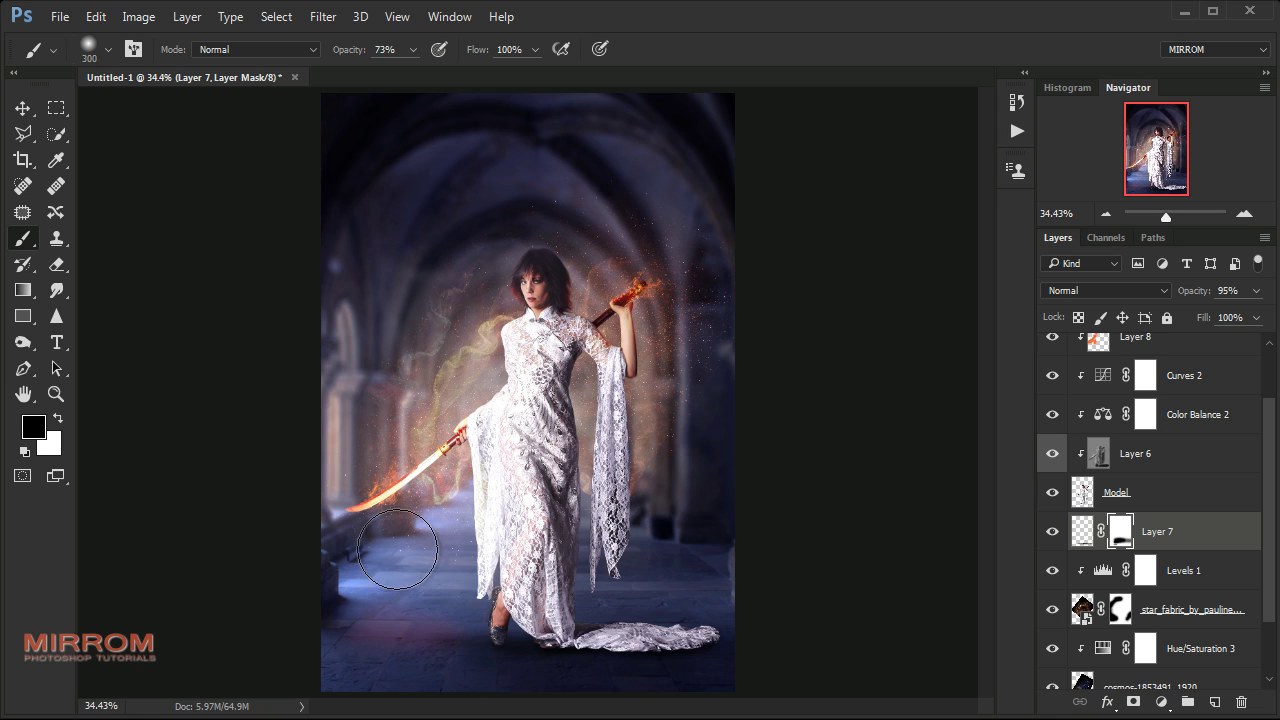
Paint a soft 14% black shadow under the dress hem and at the end of the train
left_click(1082, 538)
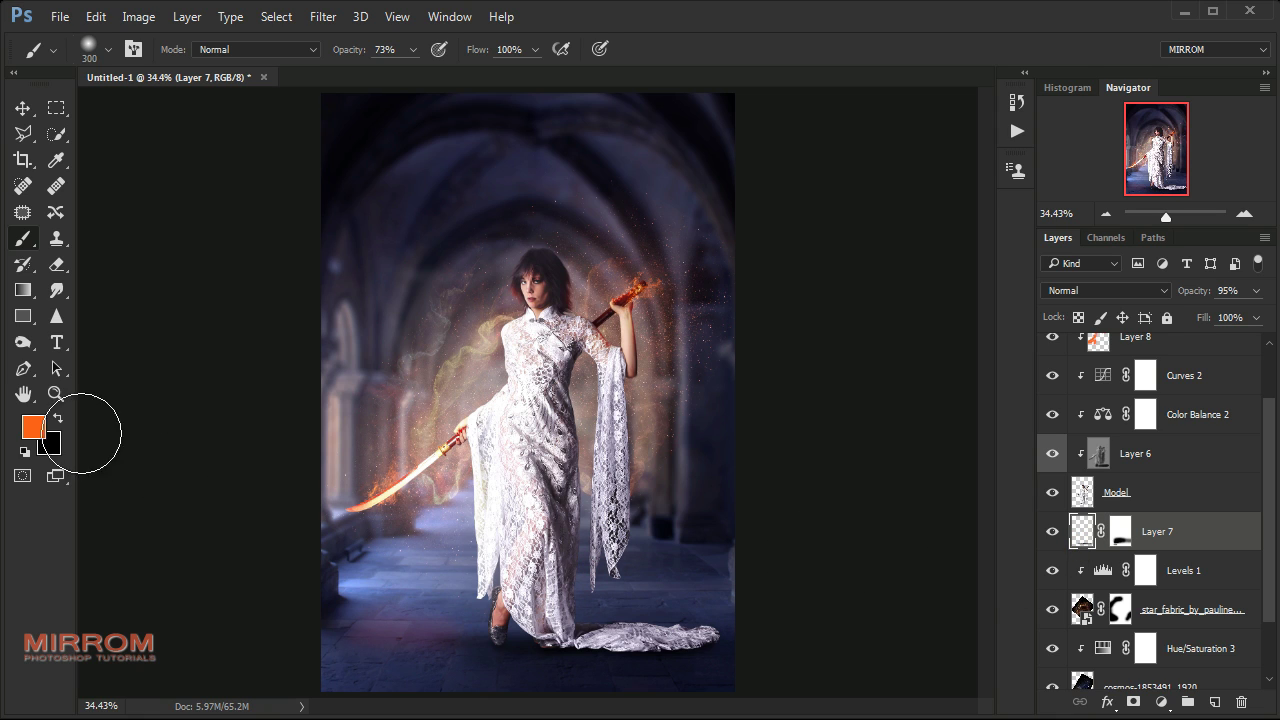
key("x")
left_click_drag(356, 54, 302, 57)
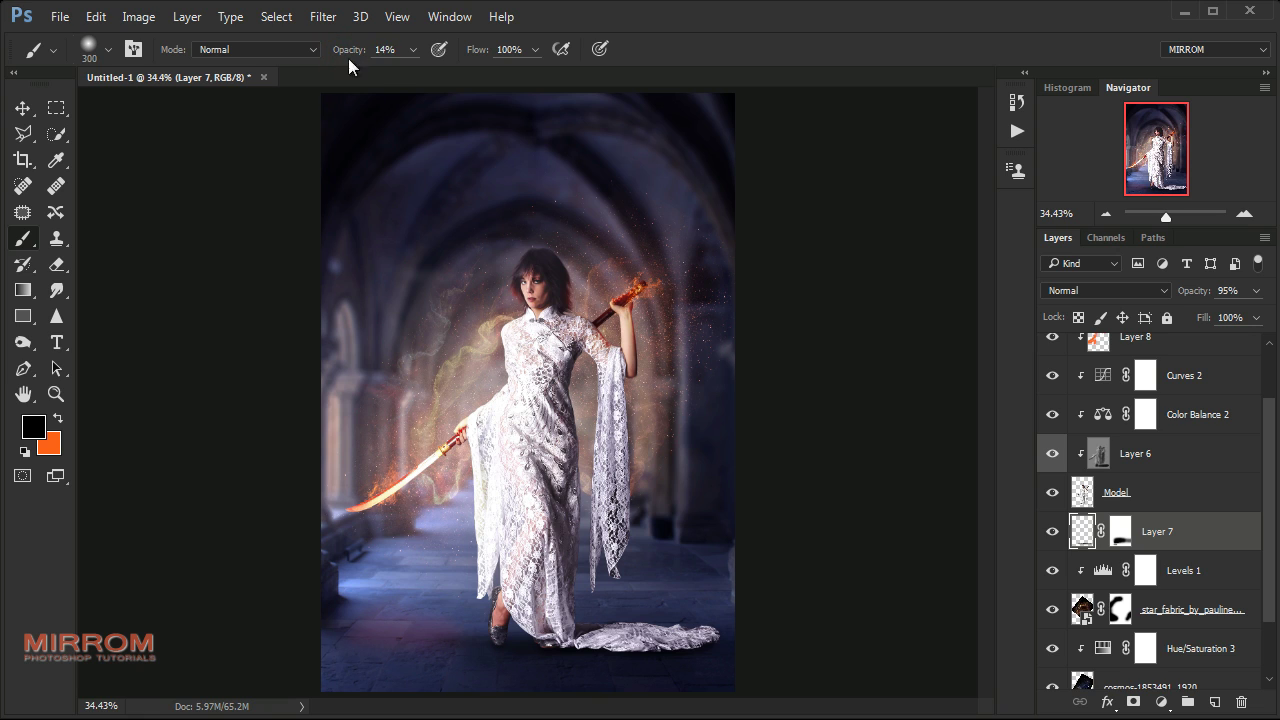
key("bracketleft")
key("bracketleft")
left_click_drag(578, 660, 611, 660)
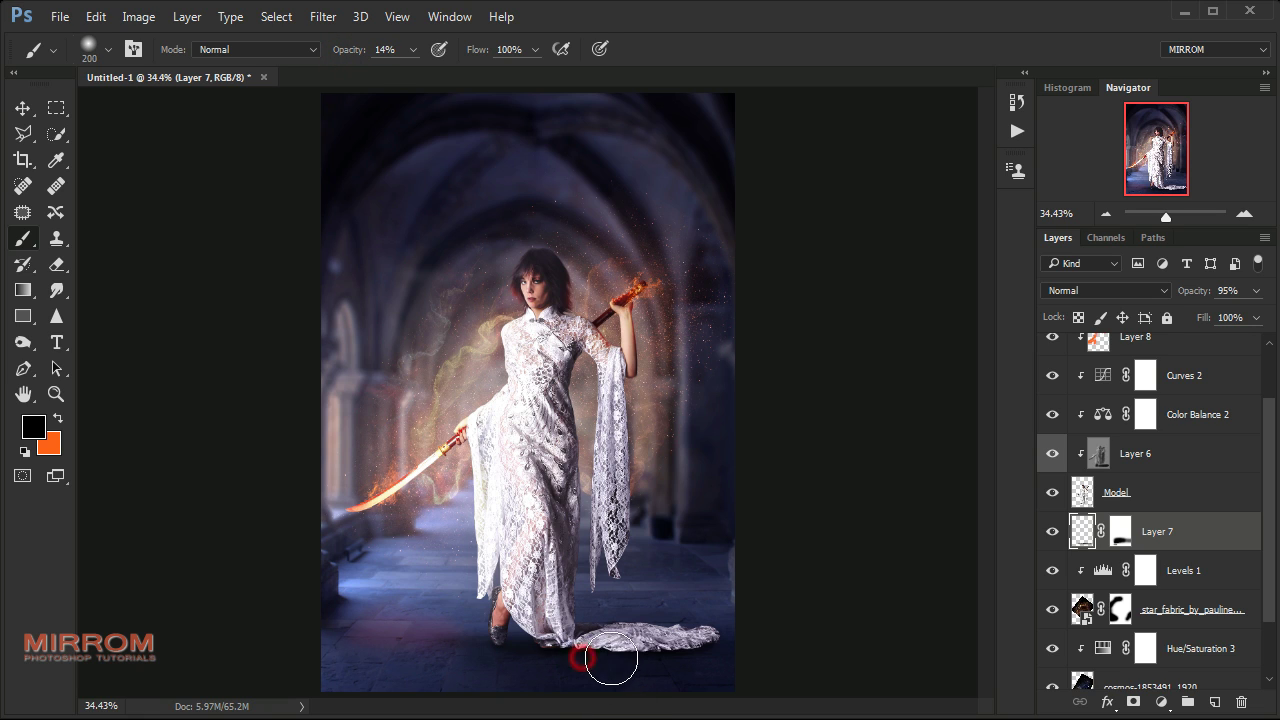
left_click(710, 654)
key("bracketleft")
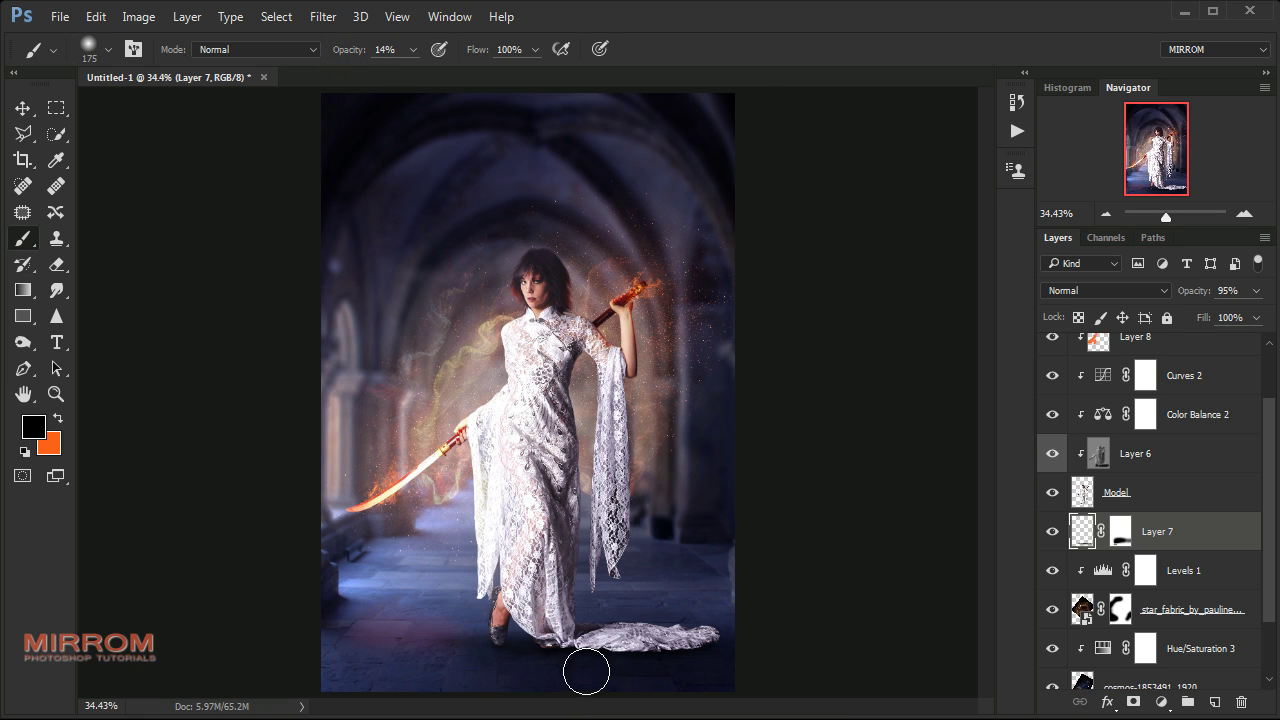
left_click(1120, 531)
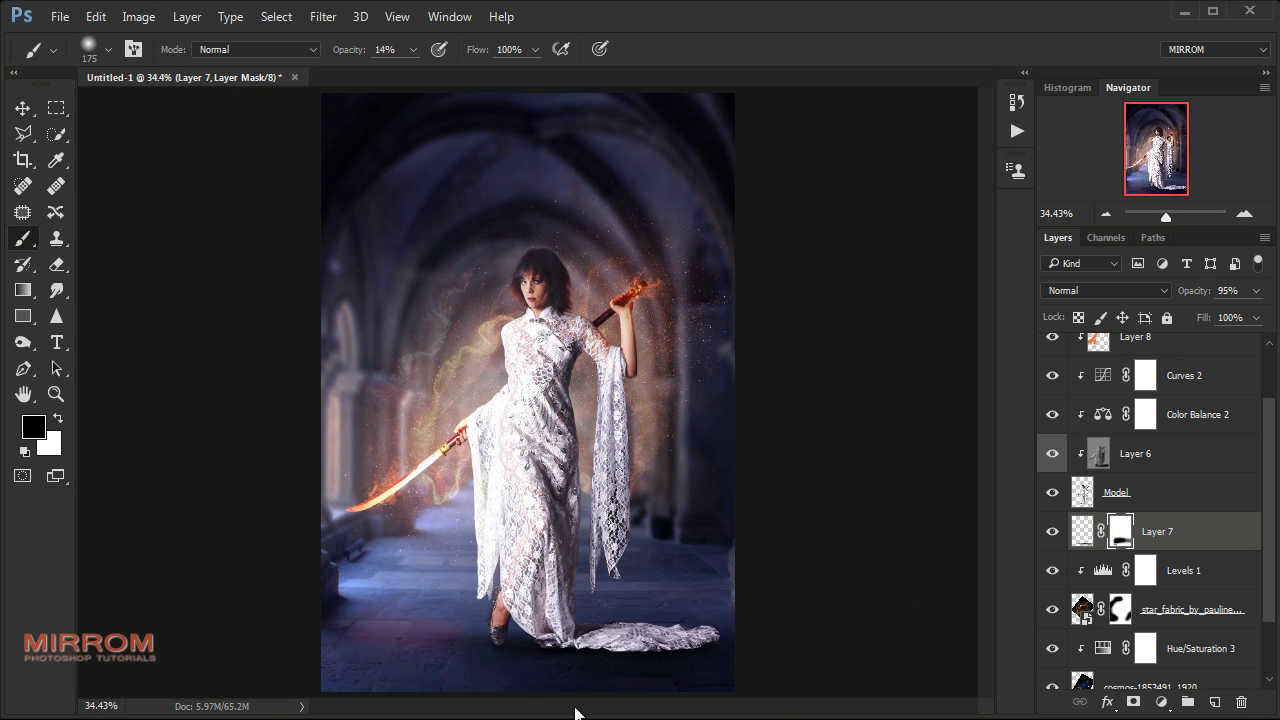
key("ctrl+minus")
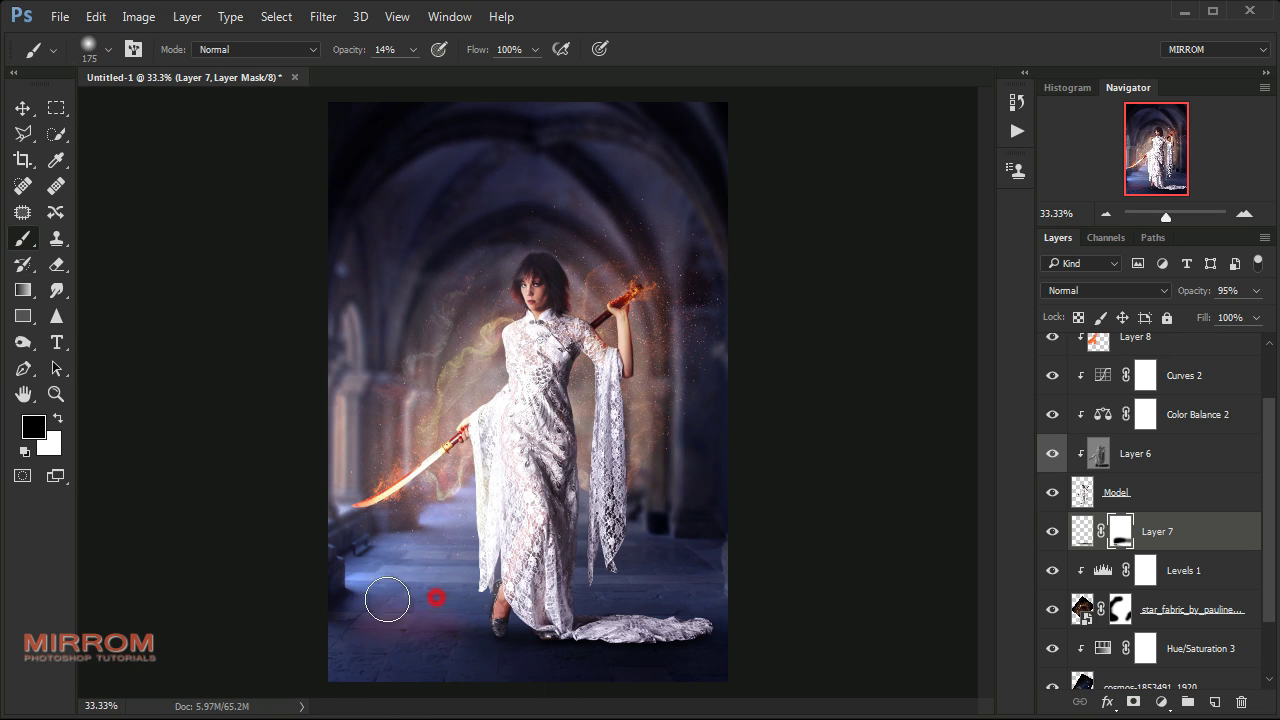
key("v")
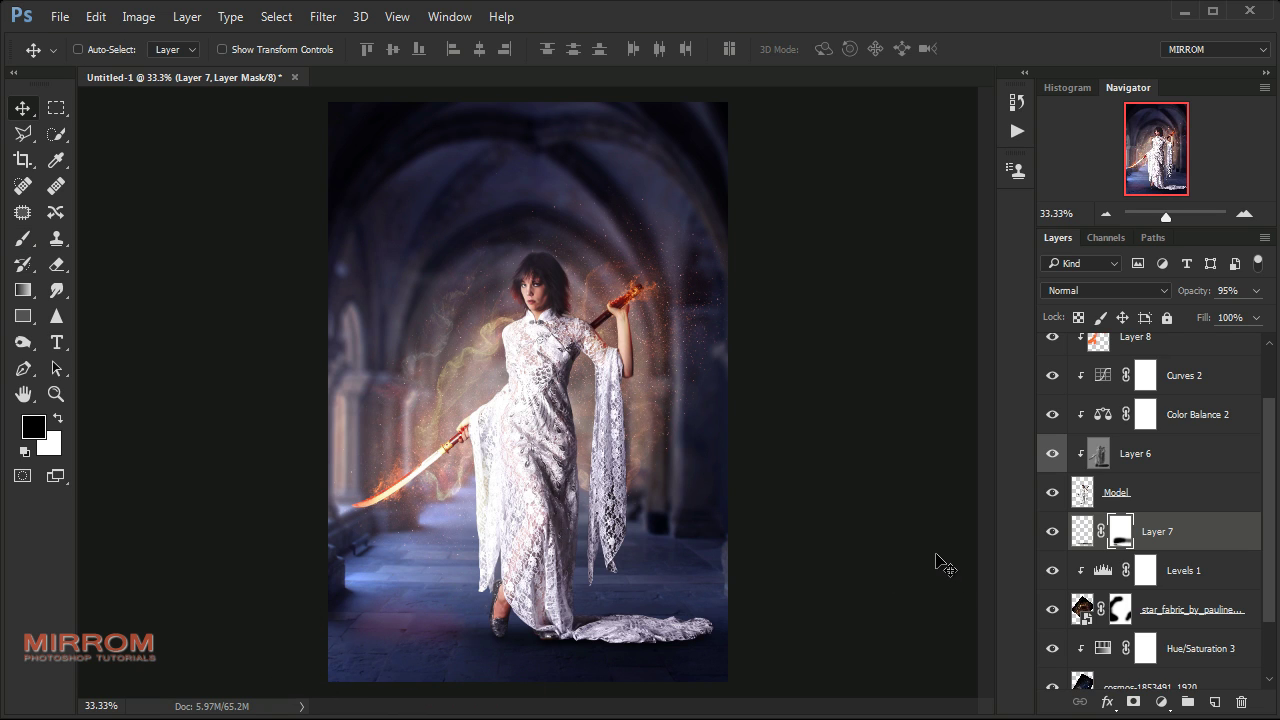
Lower the cosmos-1853491_1920 layer's opacity to 68%
scroll(1180, 463, "up", 2)
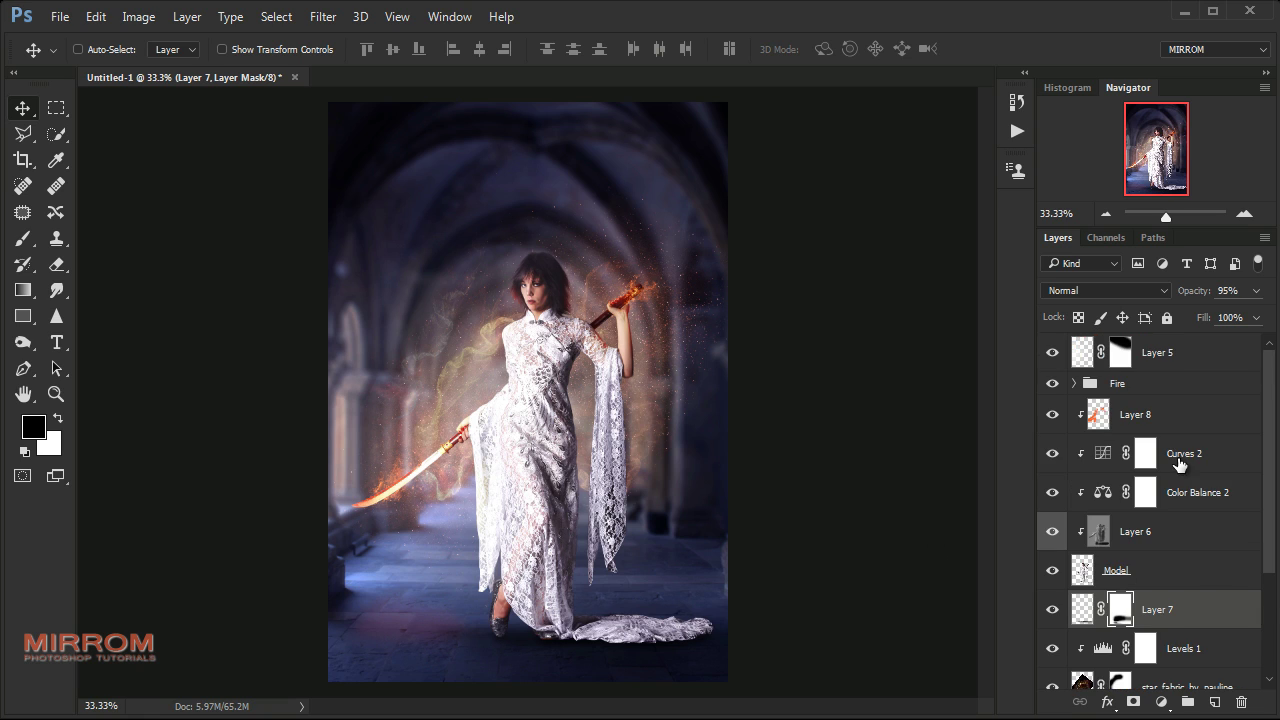
left_click(1193, 358)
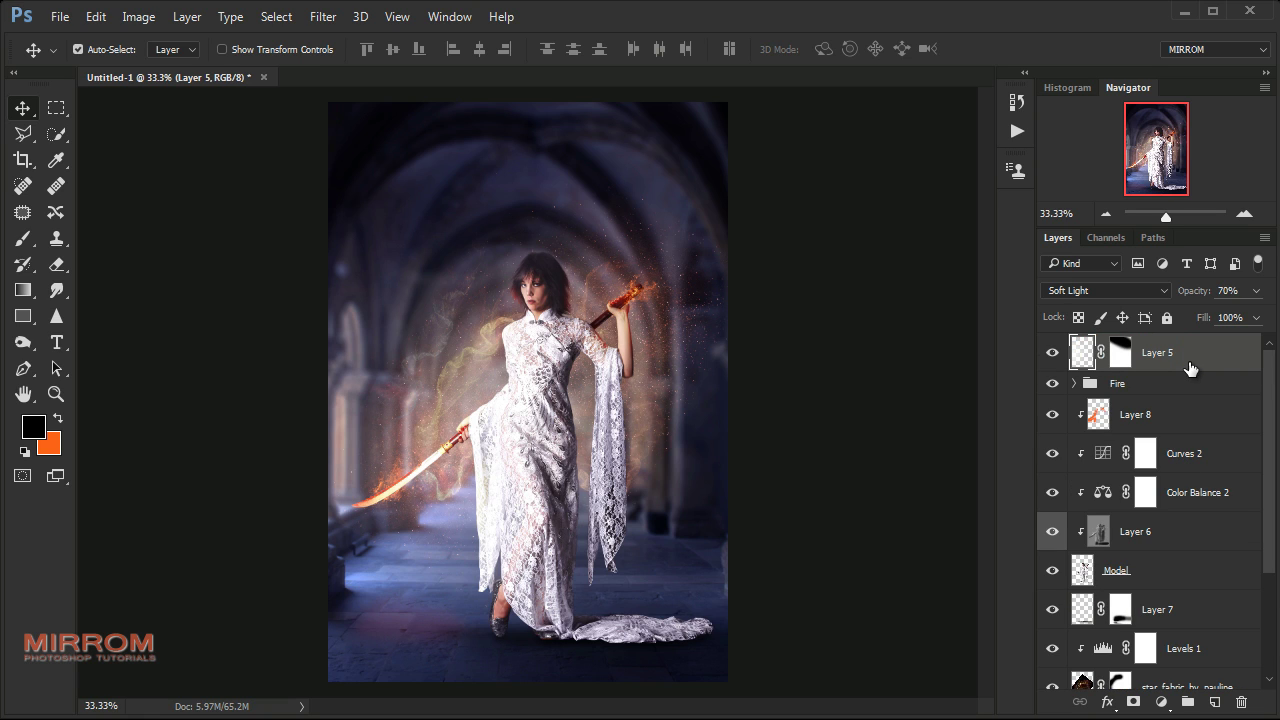
scroll(1155, 453, "down", 4)
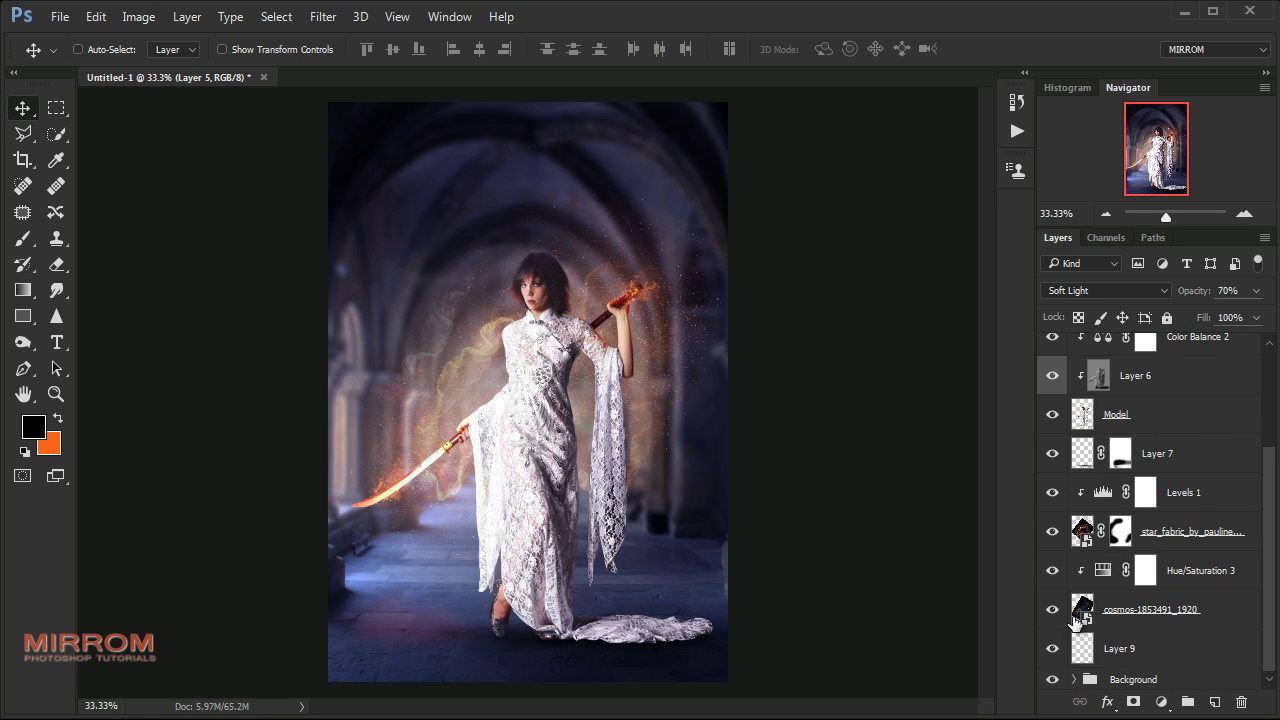
left_click(1052, 609)
left_click(1090, 612)
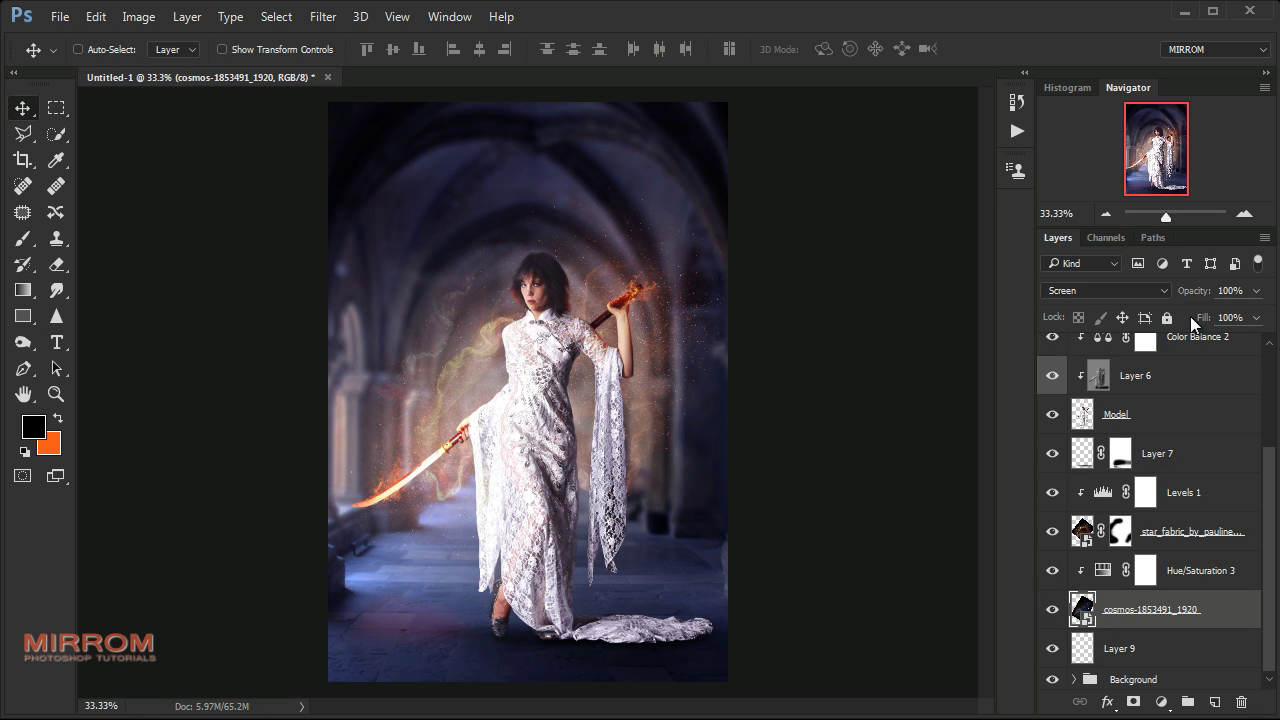
mouse_move(1200, 290)
left_mouse_down()
mouse_move(1170, 297)
mouse_move(1188, 292)
left_mouse_up()
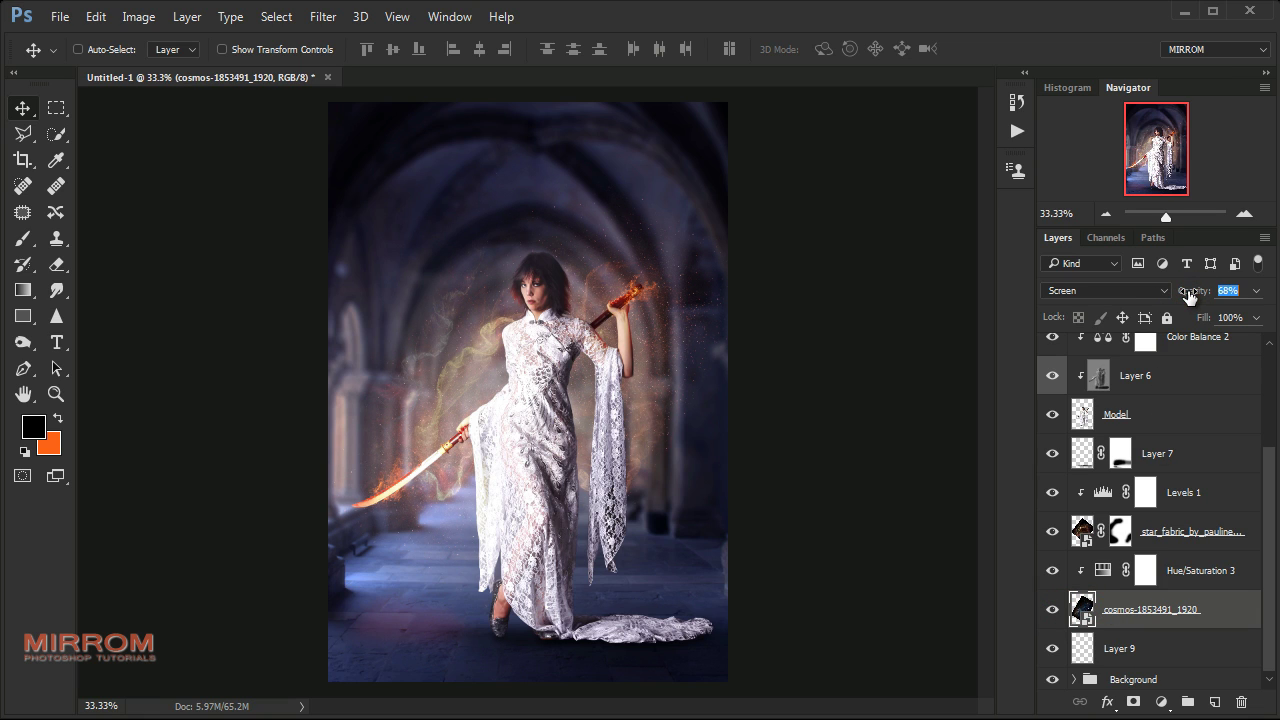
left_click(907, 343)
Stamp all visible layers into a merged Layer 10 above Layer 5 and open Color Efex Pro 4
scroll(1165, 443, "up", 3)
scroll(1170, 400, "up", 1)
left_click(1185, 358)
key("shift+ctrl+alt+e")
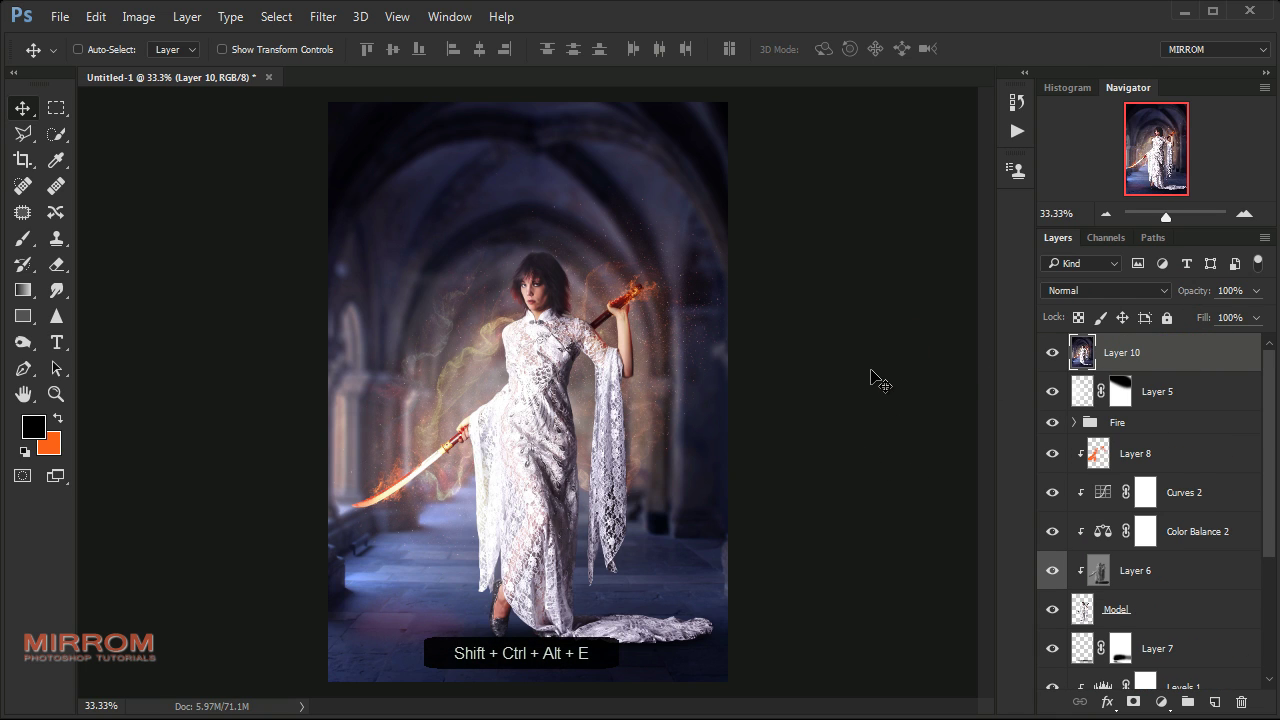
left_click(323, 17)
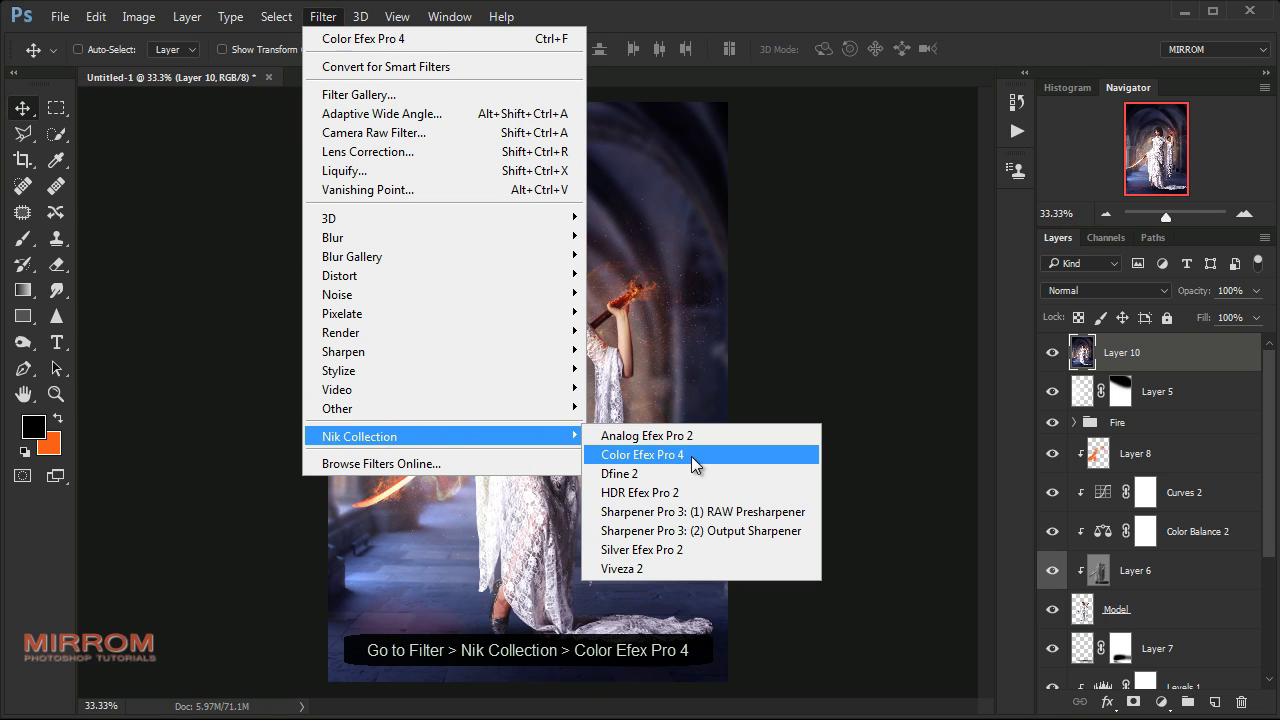
left_click(690, 455)
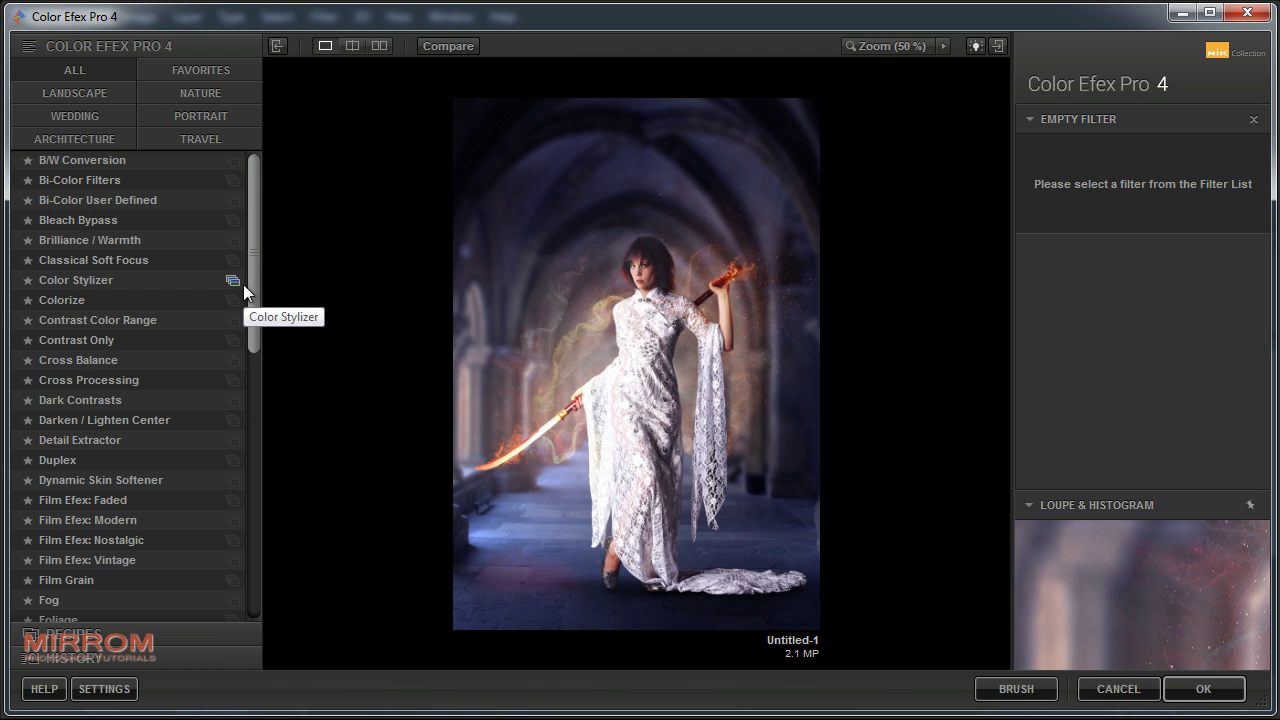
Apply the Cross Processing filter with method LT04 at 36% strength
left_click_drag(256, 257, 252, 280)
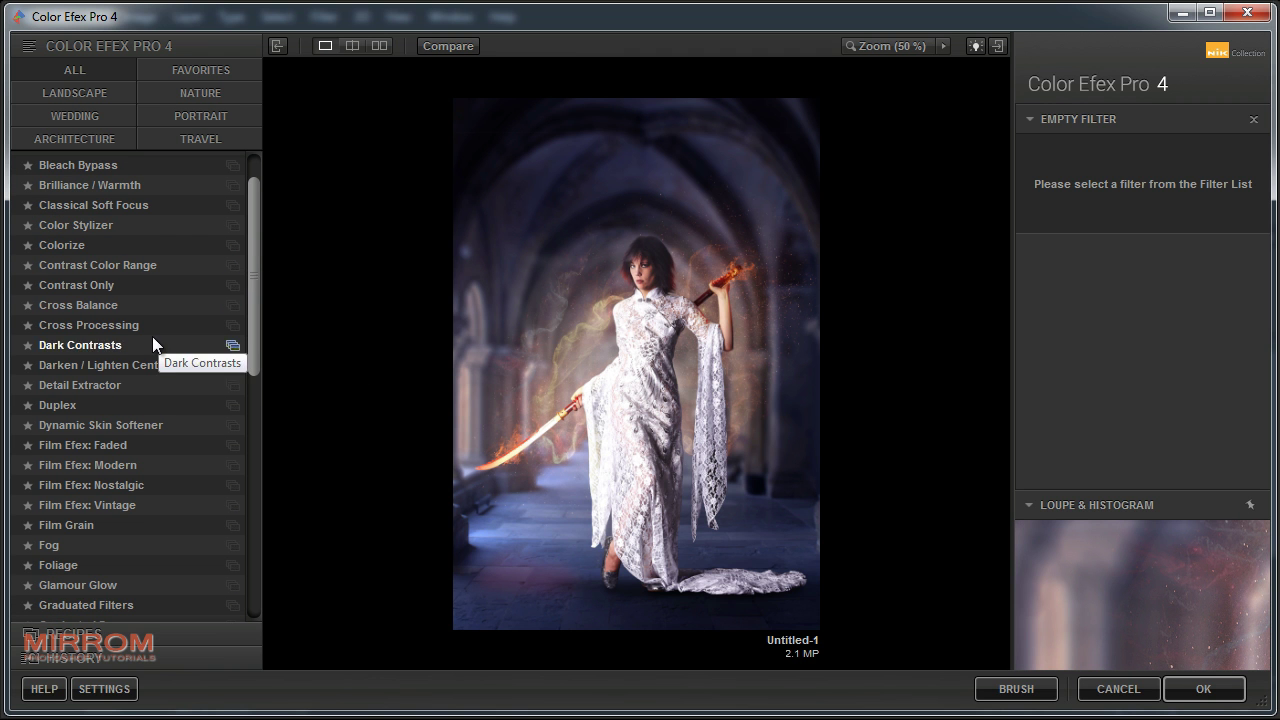
left_click(122, 325)
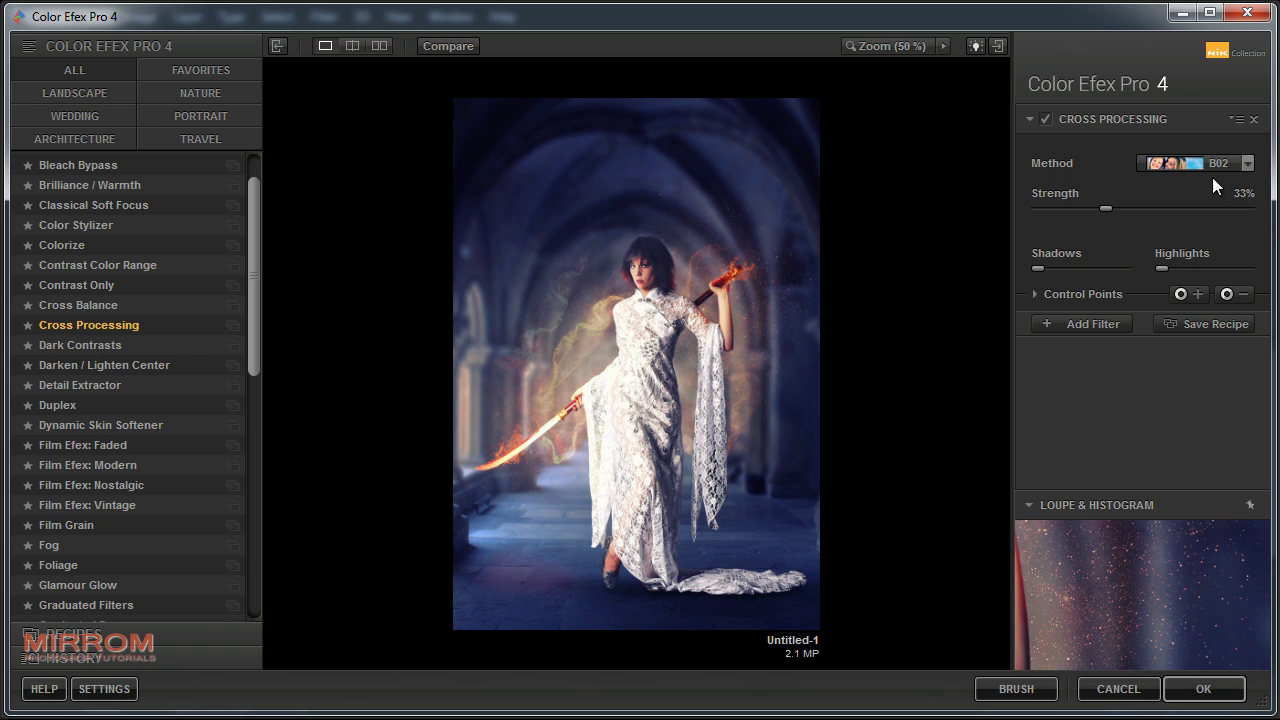
left_click(1212, 173)
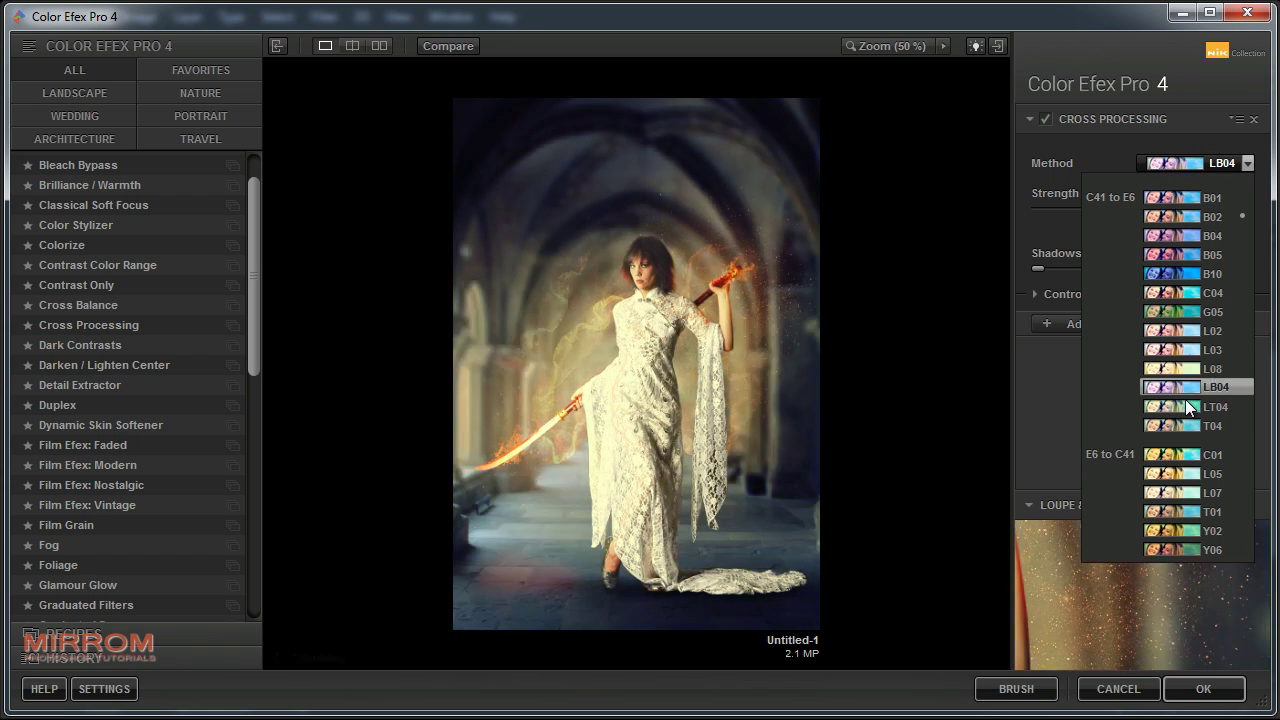
left_click(1163, 406)
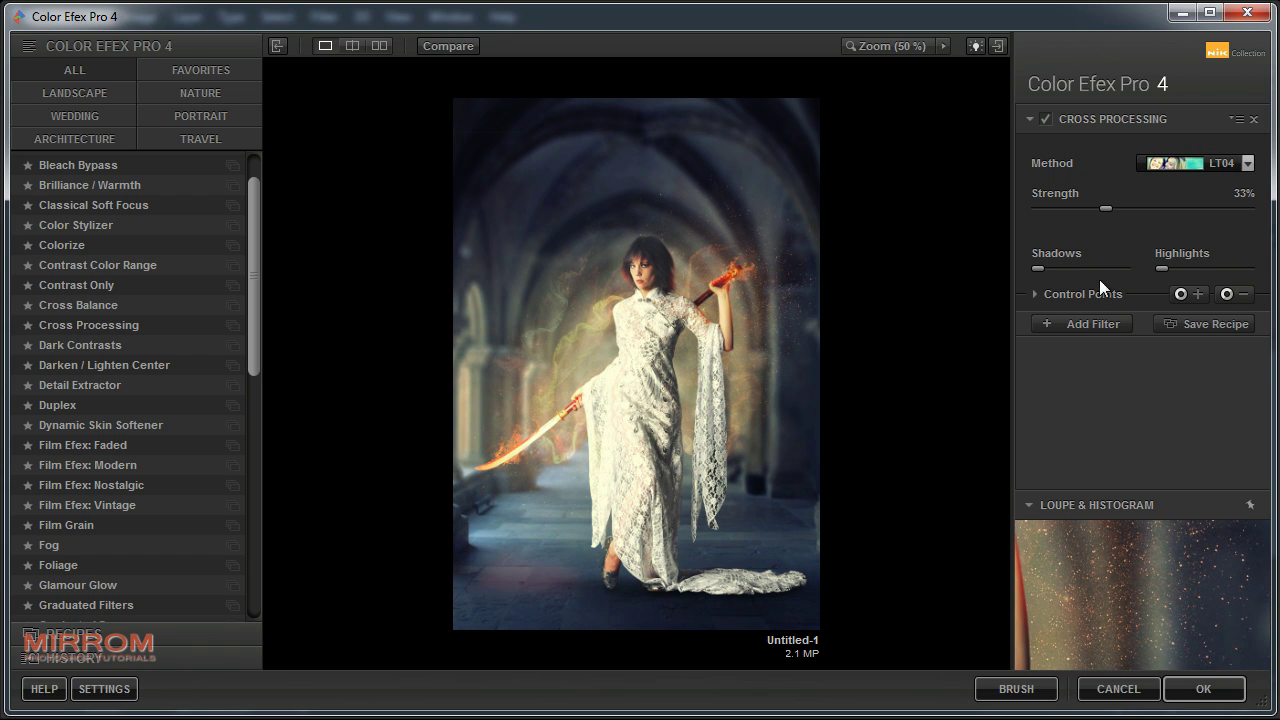
left_click_drag(1111, 208, 1114, 207)
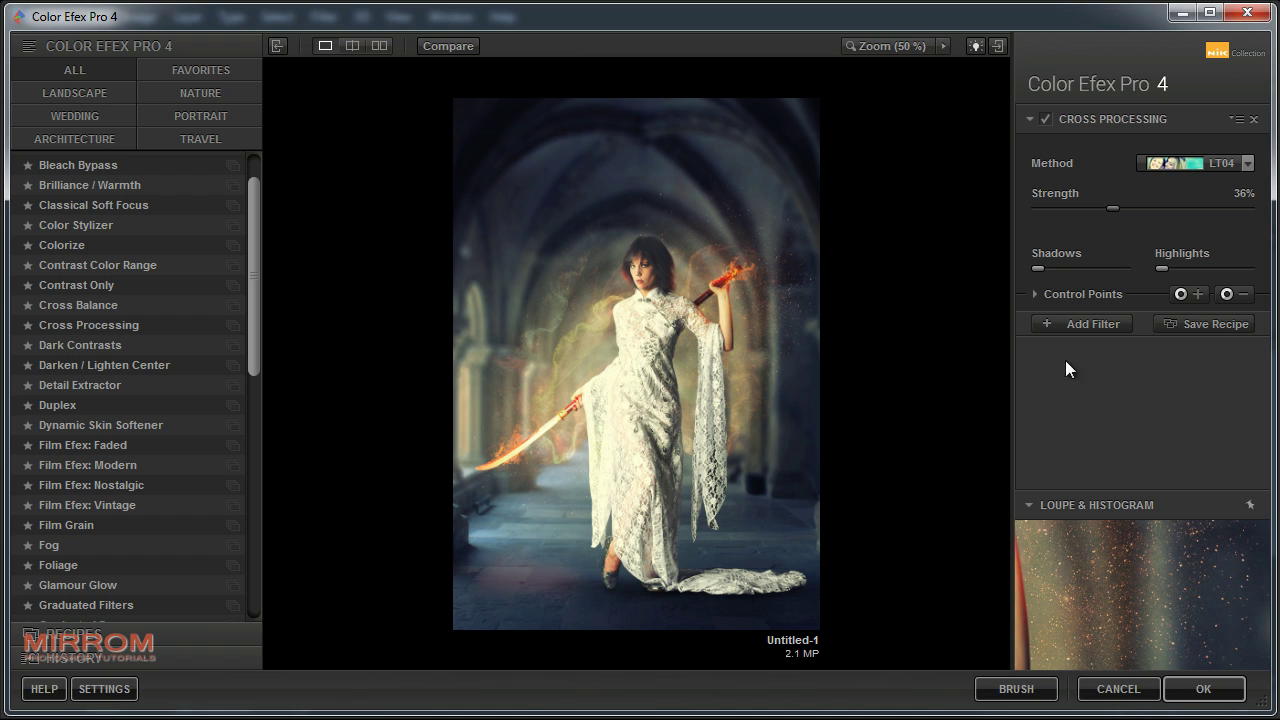
Add Brilliance/Warmth with saturation 5% and warmth 40%, then apply the filters to Photoshop
left_click(1075, 324)
left_click_drag(255, 280, 255, 259)
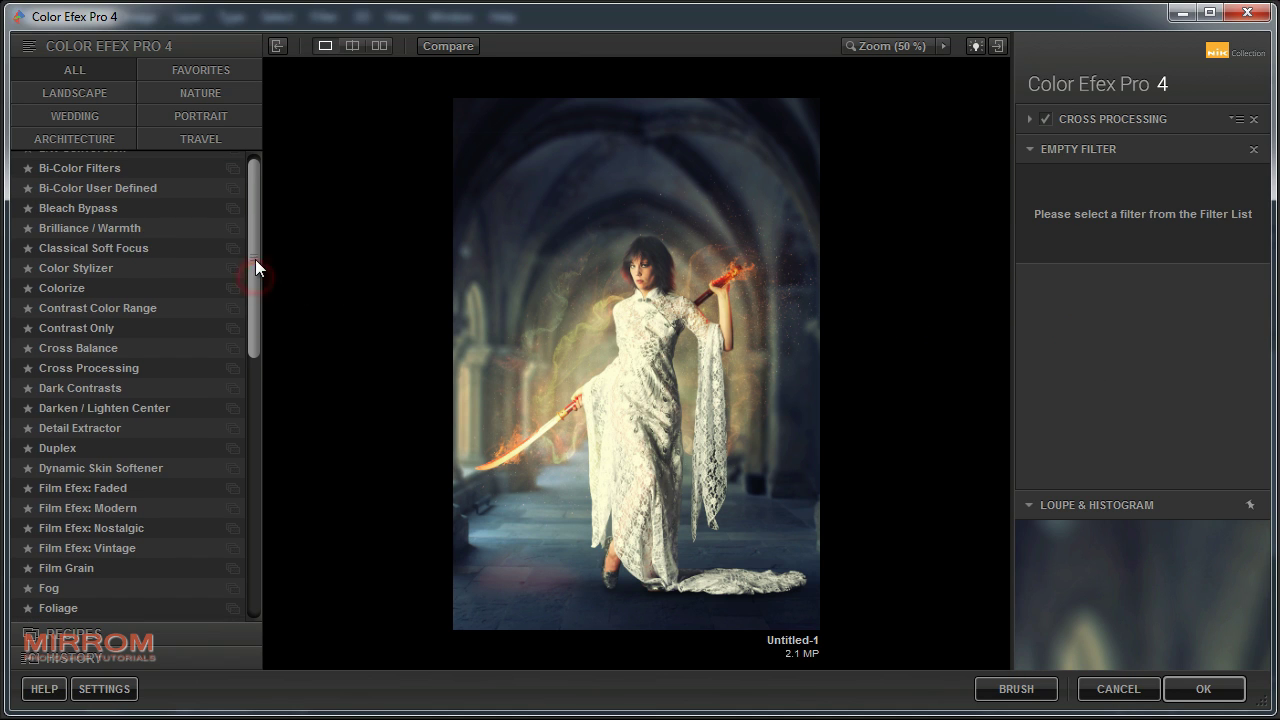
left_click(81, 229)
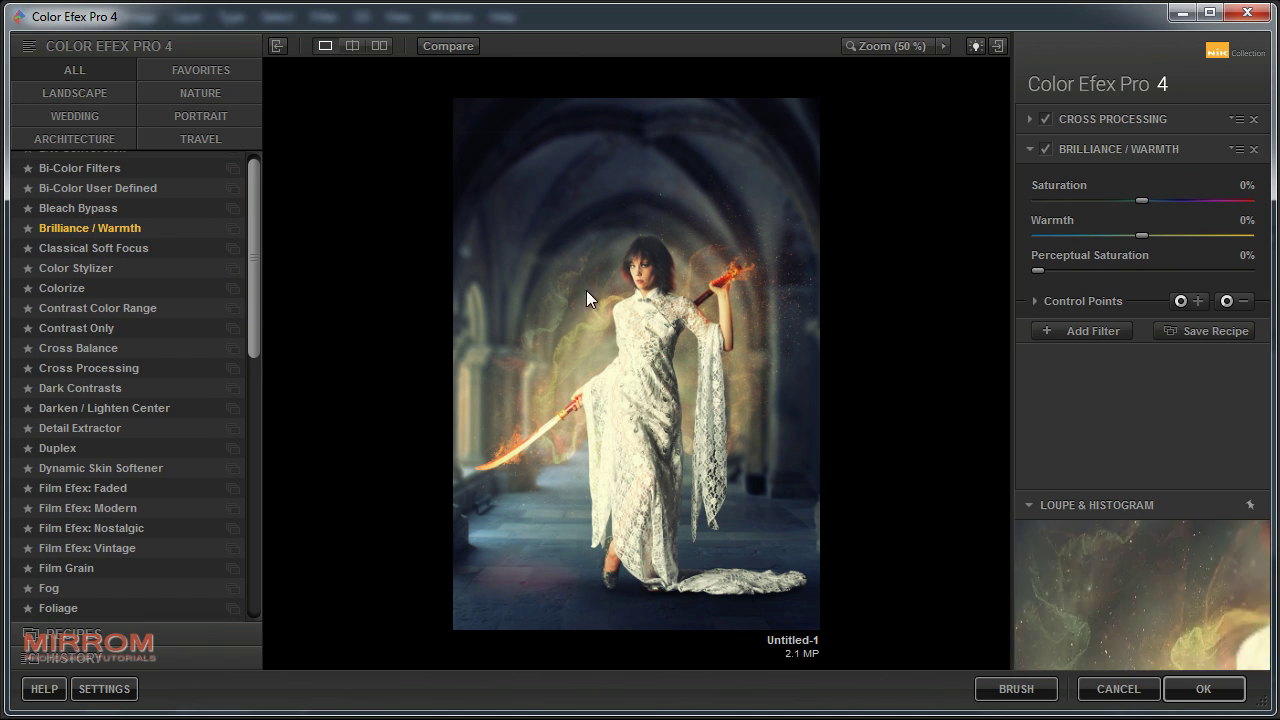
left_click_drag(1141, 201, 1153, 200)
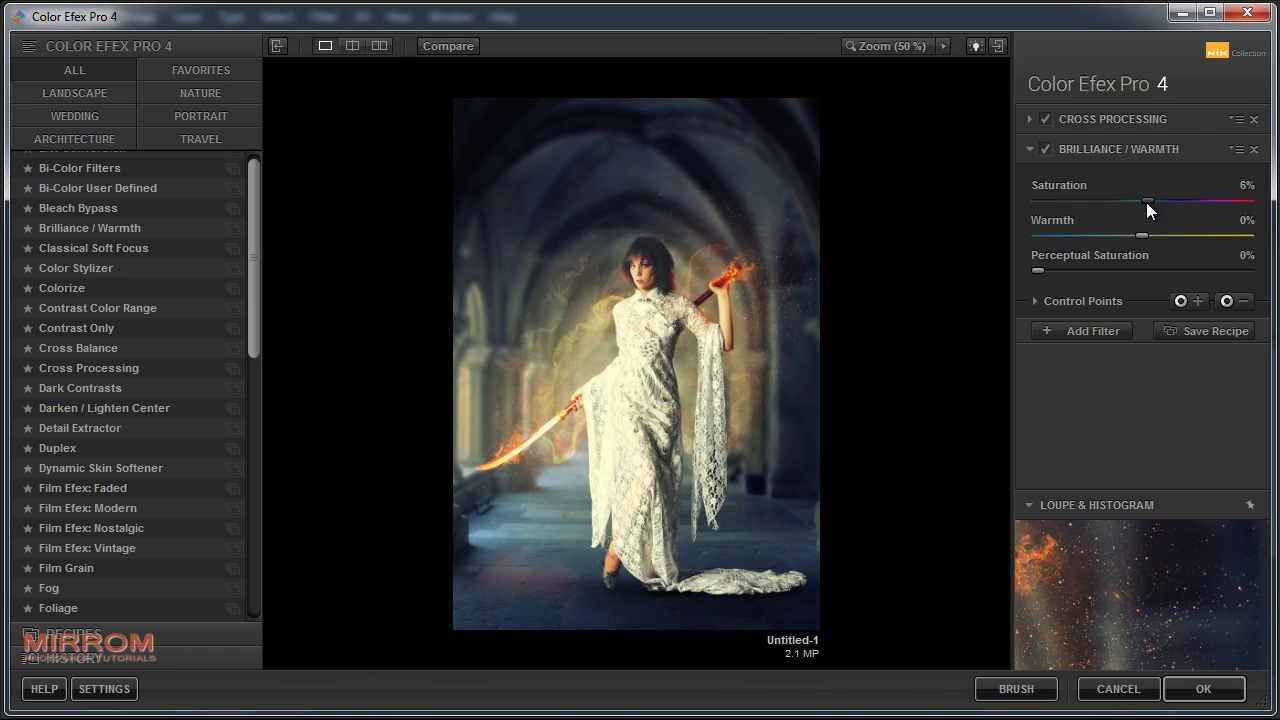
left_click_drag(1145, 234, 1188, 234)
left_click(900, 48)
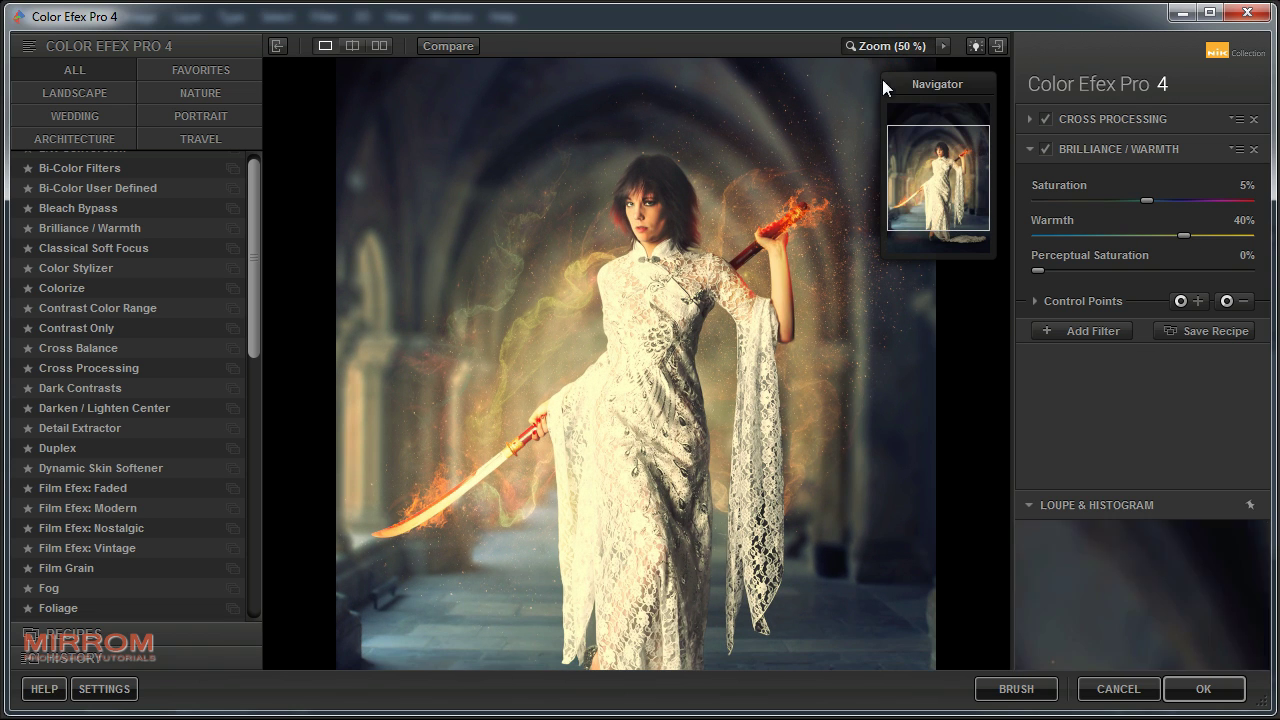
left_click_drag(930, 155, 929, 163)
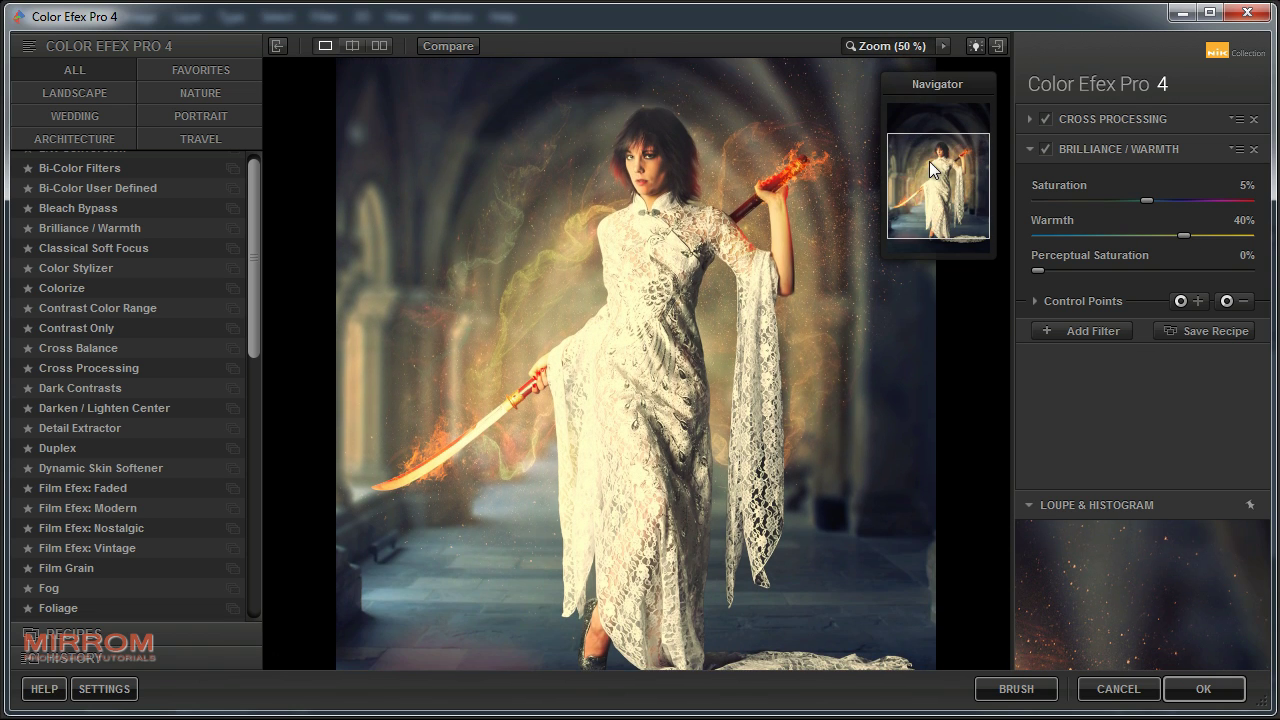
left_click(1185, 689)
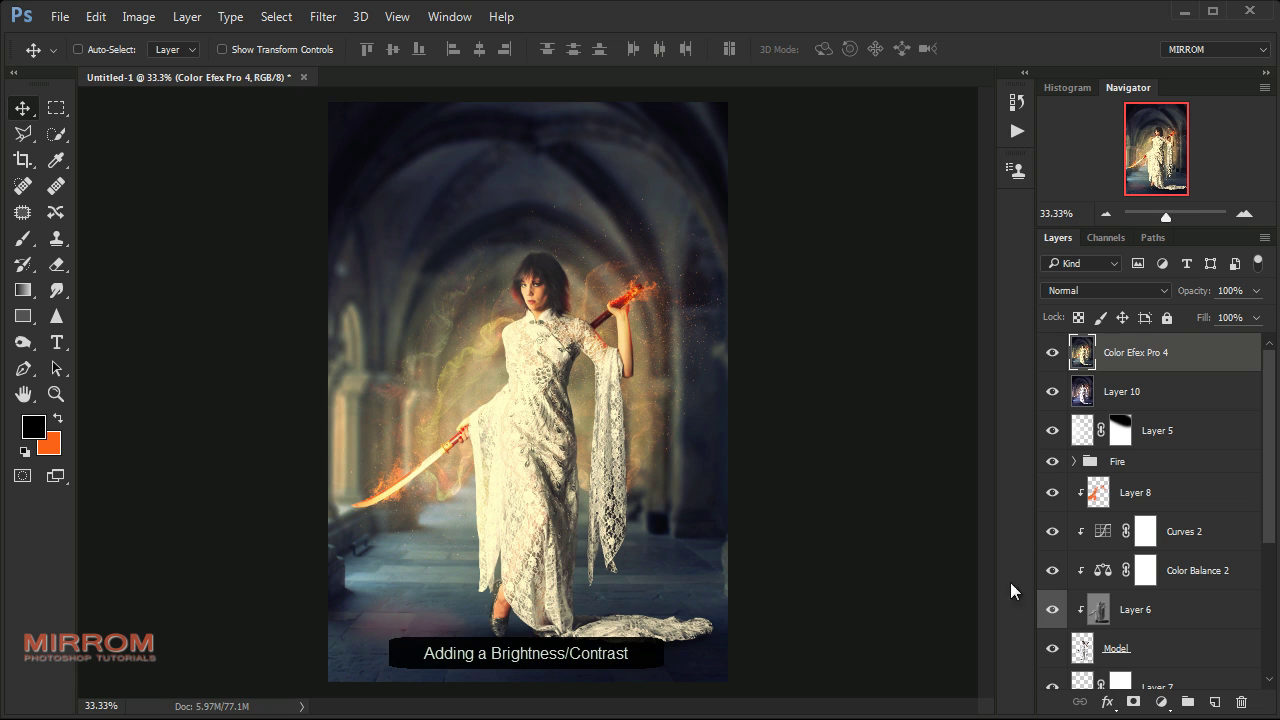
Add a Brightness/Contrast layer at brightness -34 and contrast 7, then zoom to 50%
left_click(1161, 702)
left_click(1192, 338)
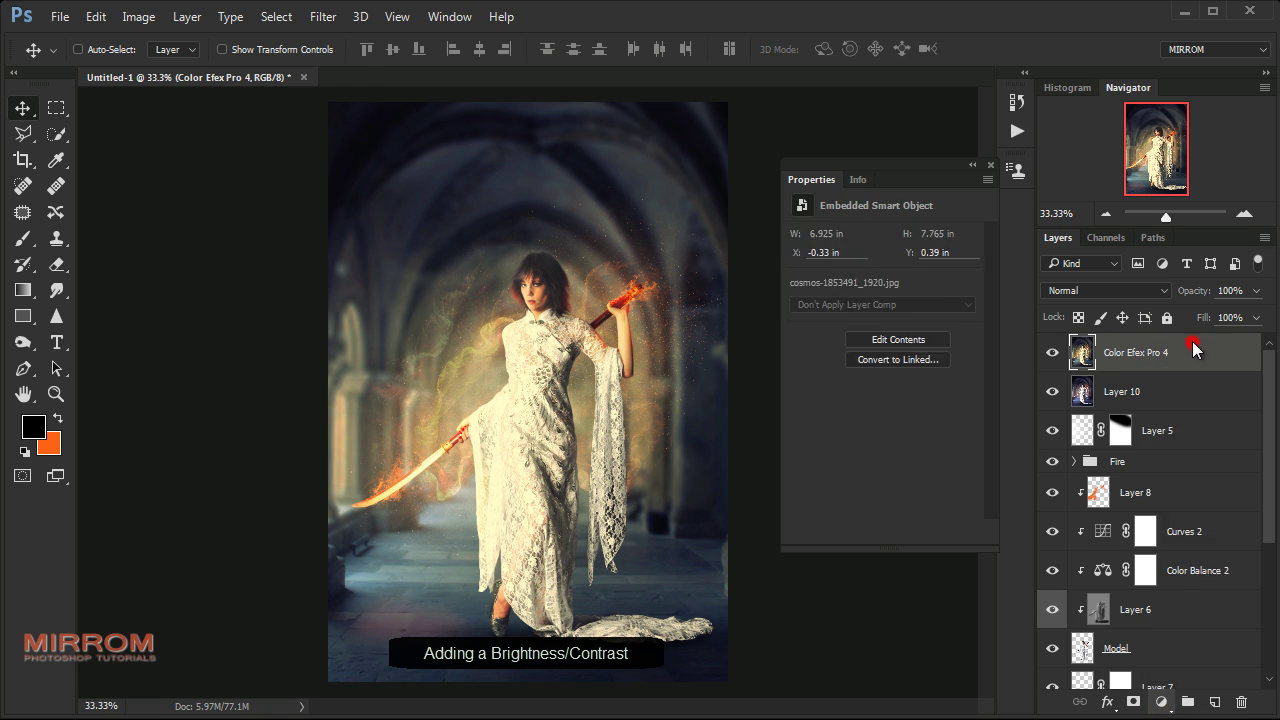
left_click_drag(880, 283, 870, 283)
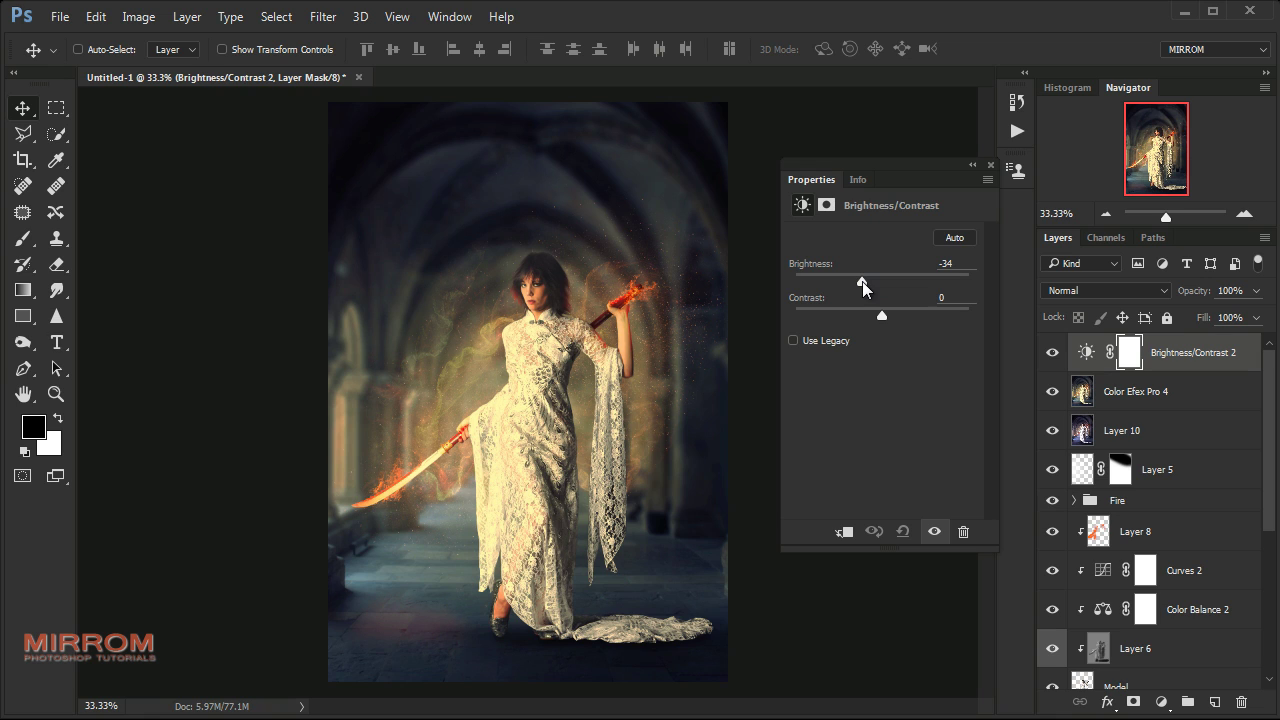
left_click_drag(881, 315, 888, 319)
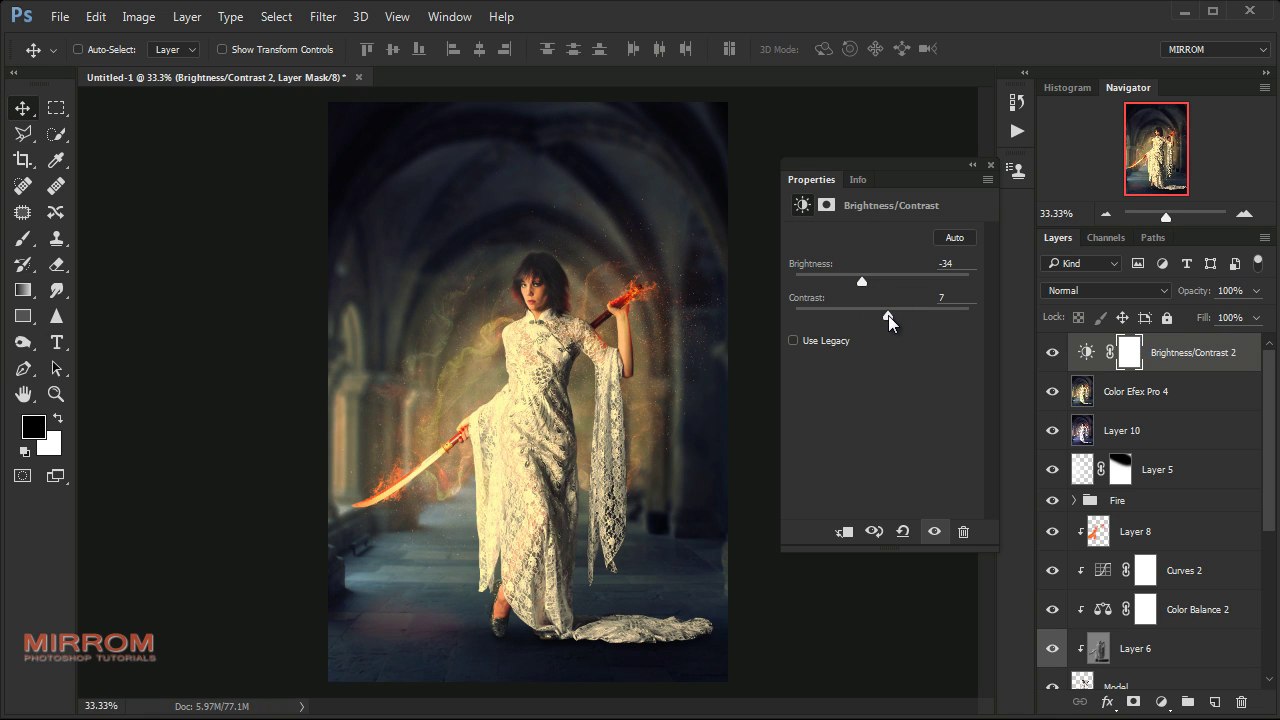
left_click(990, 165)
key("ctrl+plus")
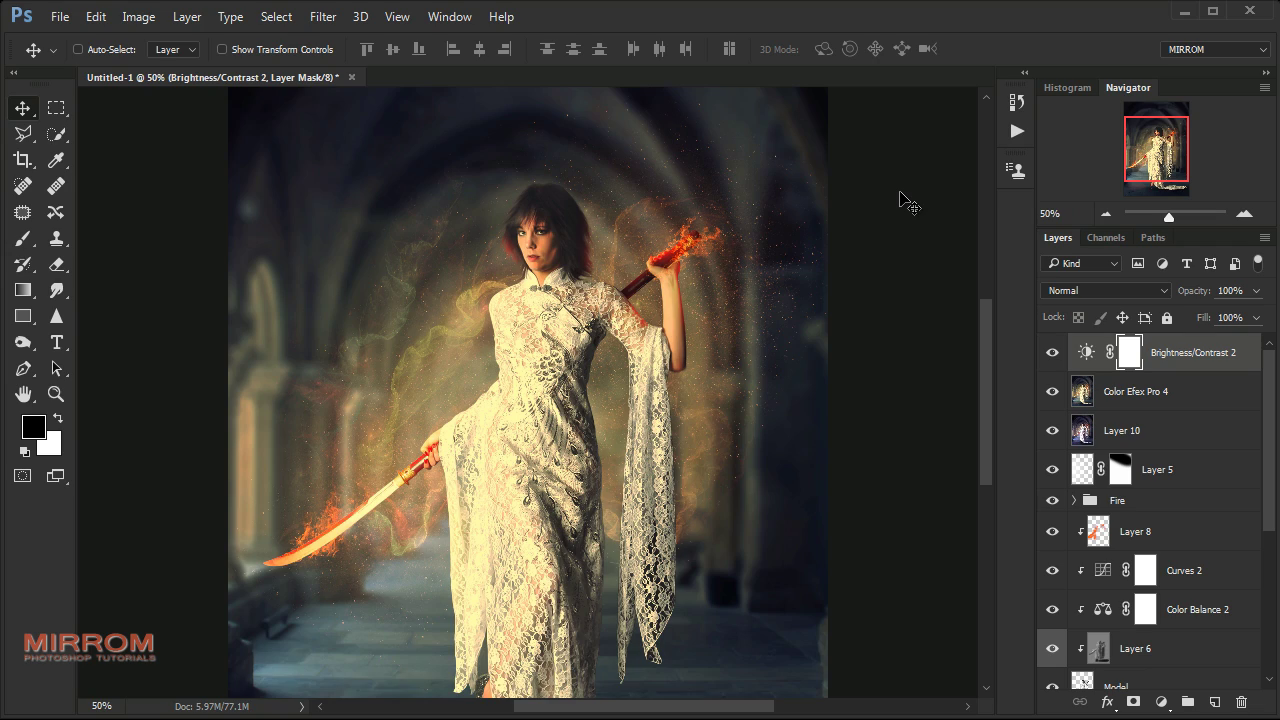